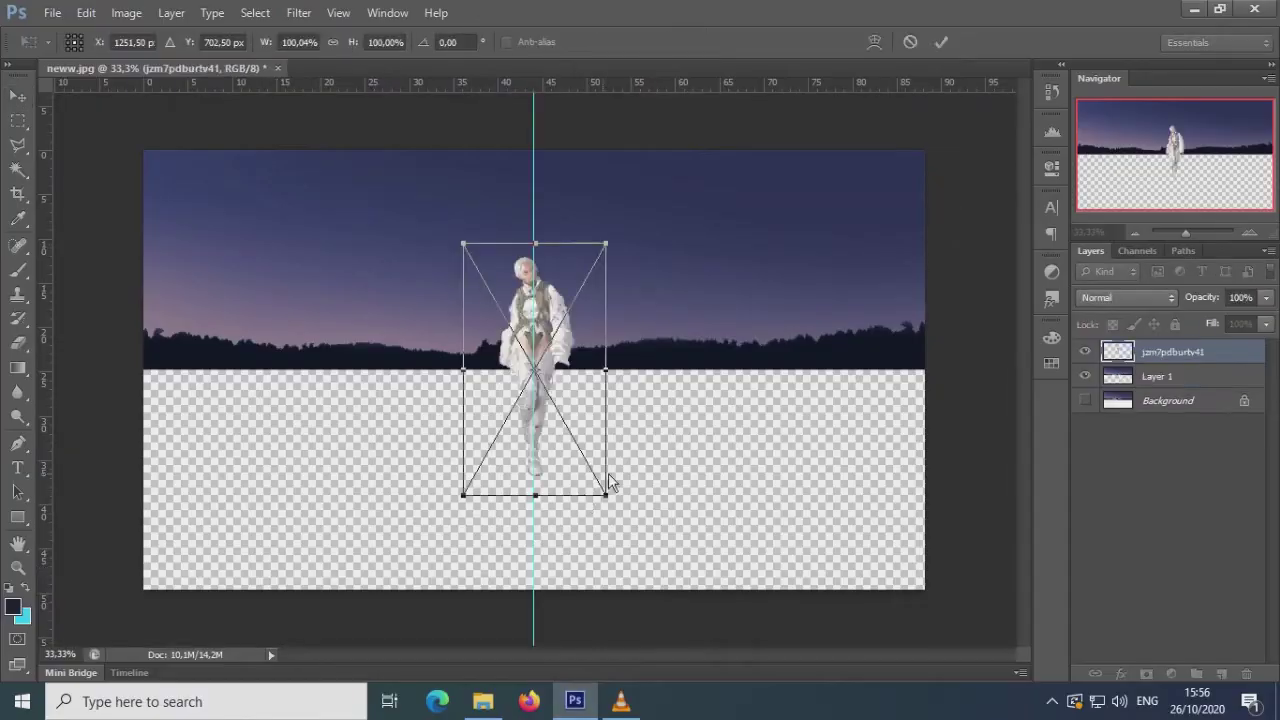
- Commit the woman's placement and begin stretching the duplicated water reflection layer downward
key(Return)
key(b)
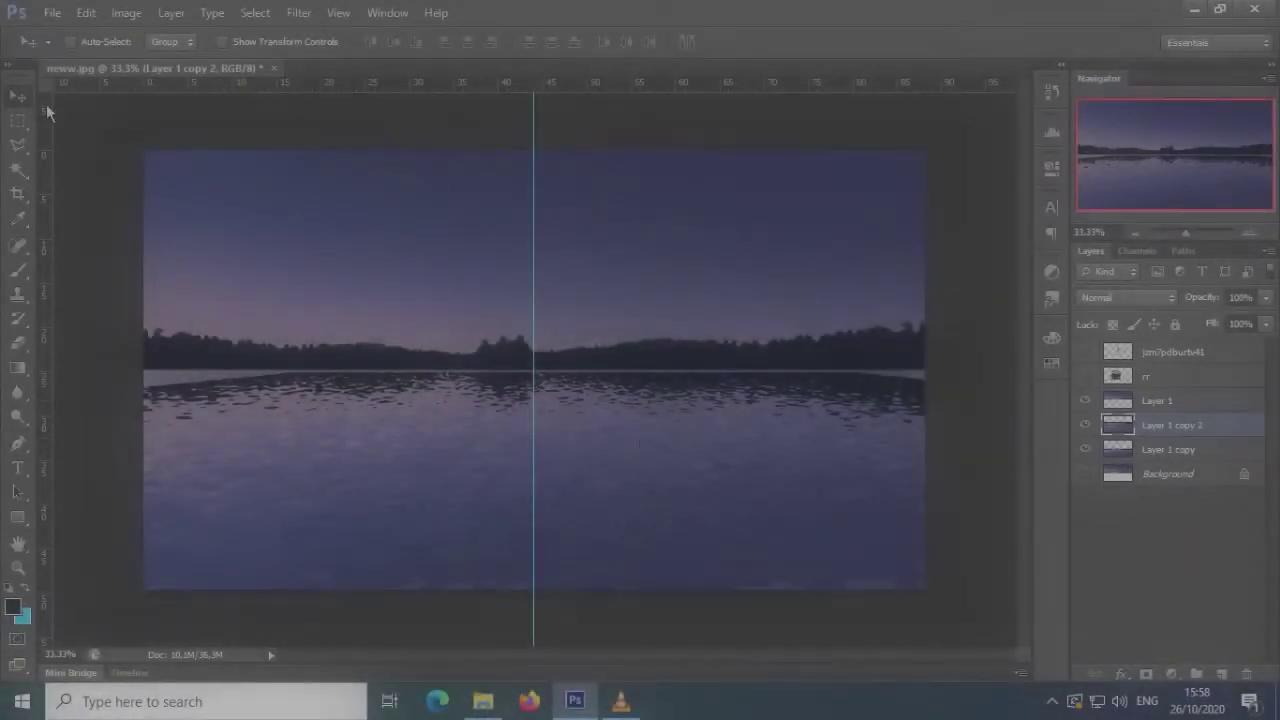
key(ctrl+t)
drag(540, 591, 530, 617)
- Widen the water reflection past the left edge, then set the brush to size 90 at about 78% opacity
drag(143, 302, 133, 293)
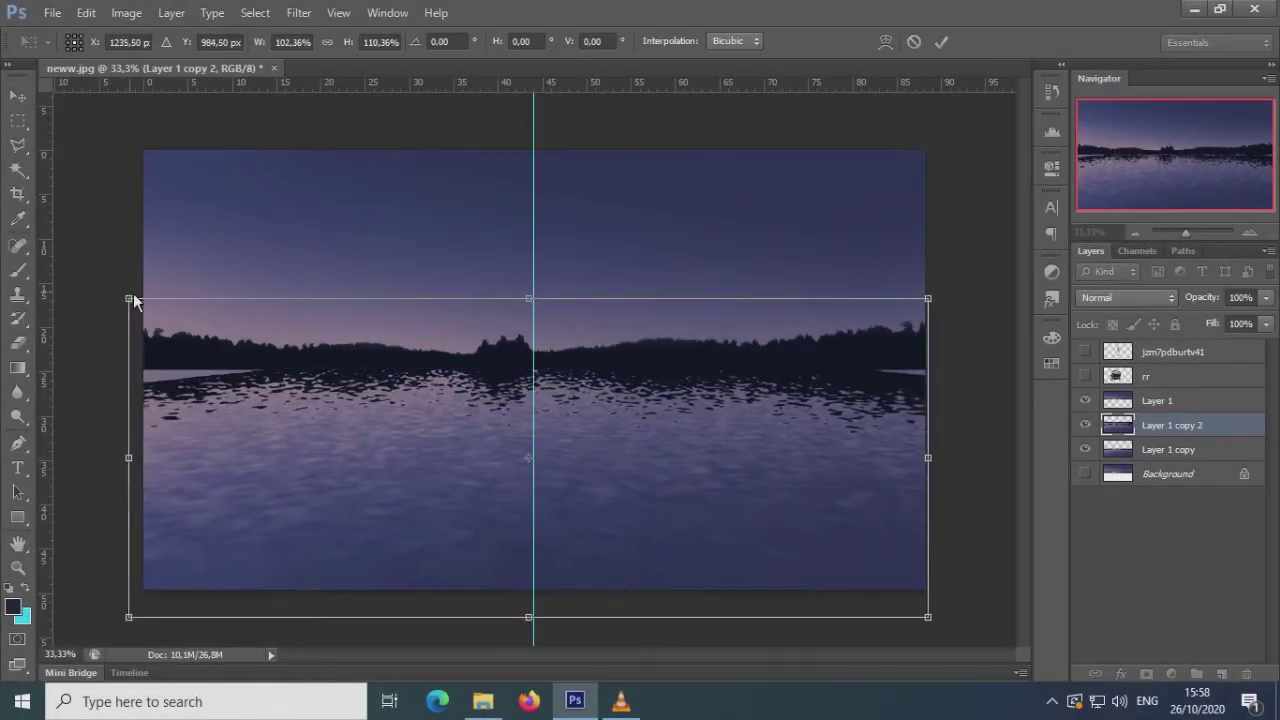
key(Return)
key(b)
right_click(606, 469)
double_click(618, 487)
drag(389, 42, 455, 62)
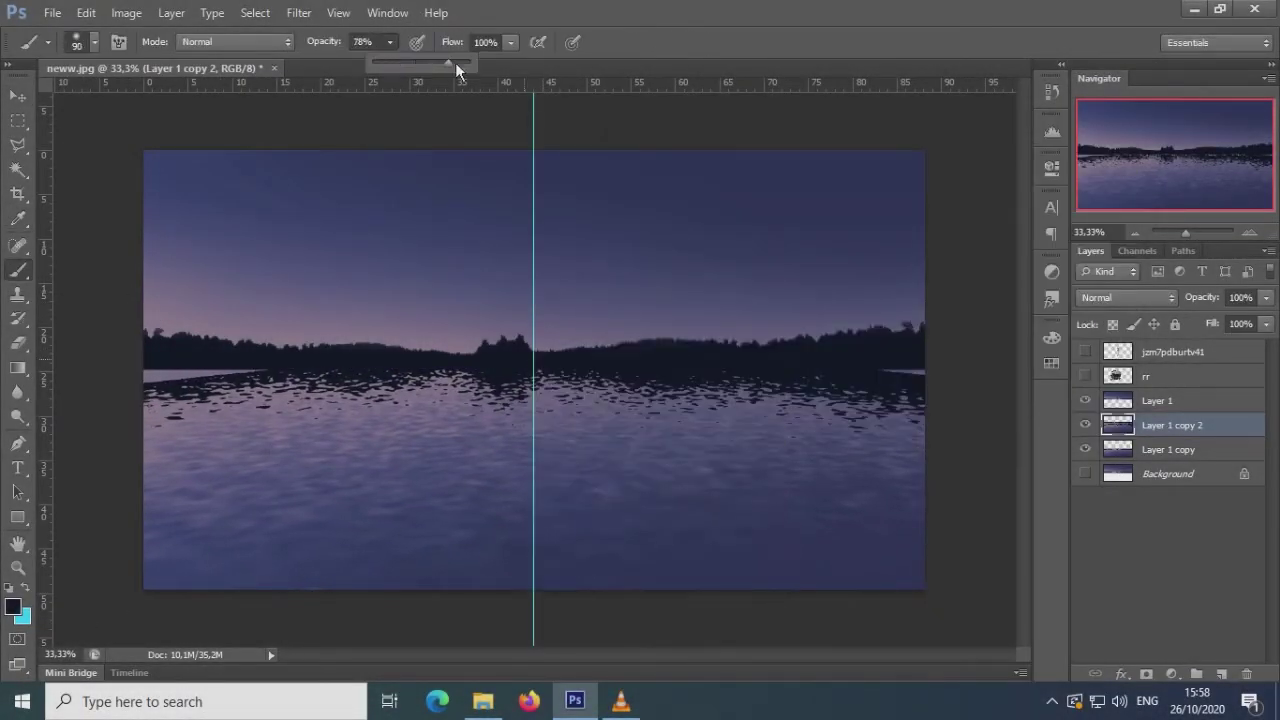
- Show capsule layer rr and mask away its underside below the waterline
click(1085, 376)
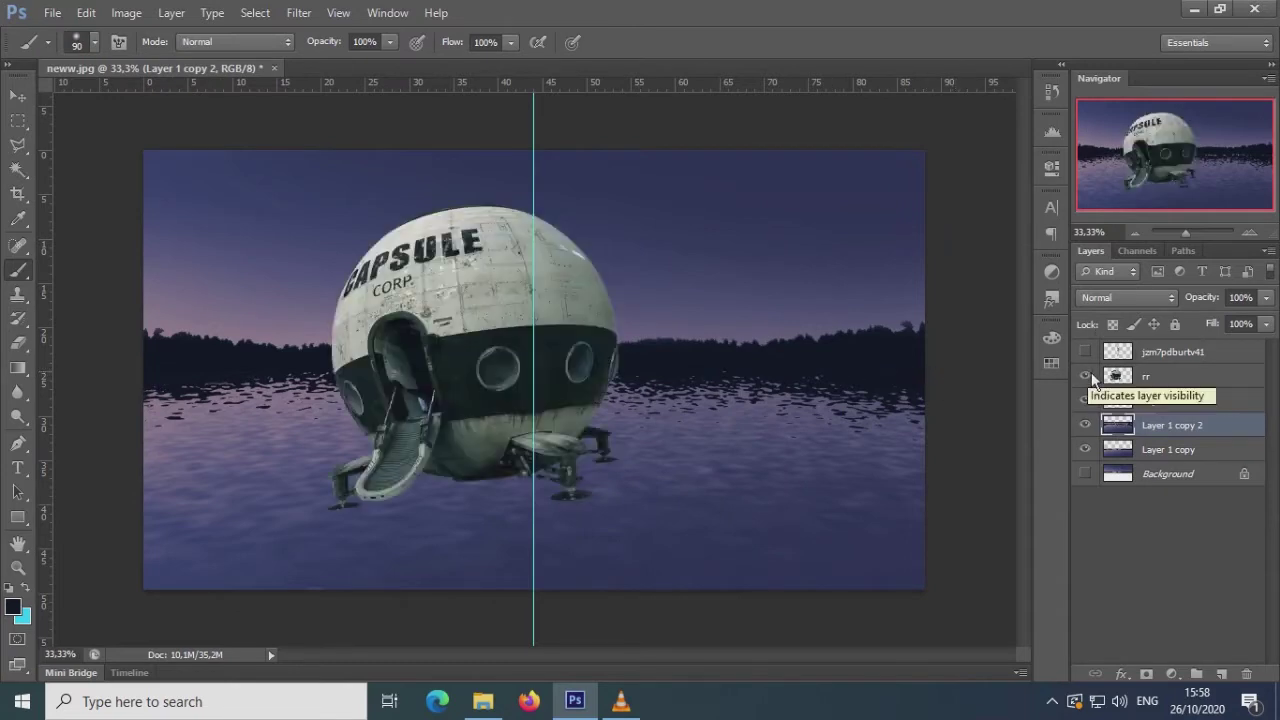
key(m)
click(1146, 674)
mouse_move(767, 531)
mouse_down()
mouse_move(229, 421)
mouse_move(217, 434)
mouse_up()
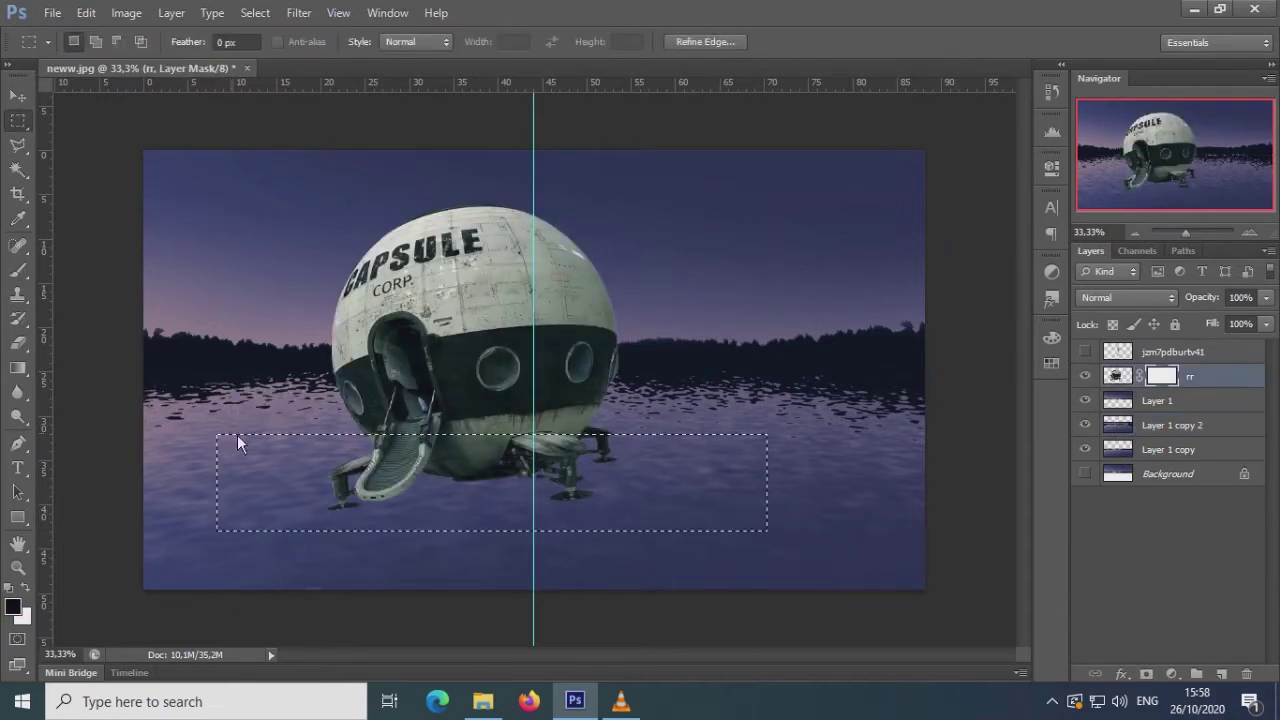
key(b)
right_click(630, 485)
drag(760, 480, 80, 480)
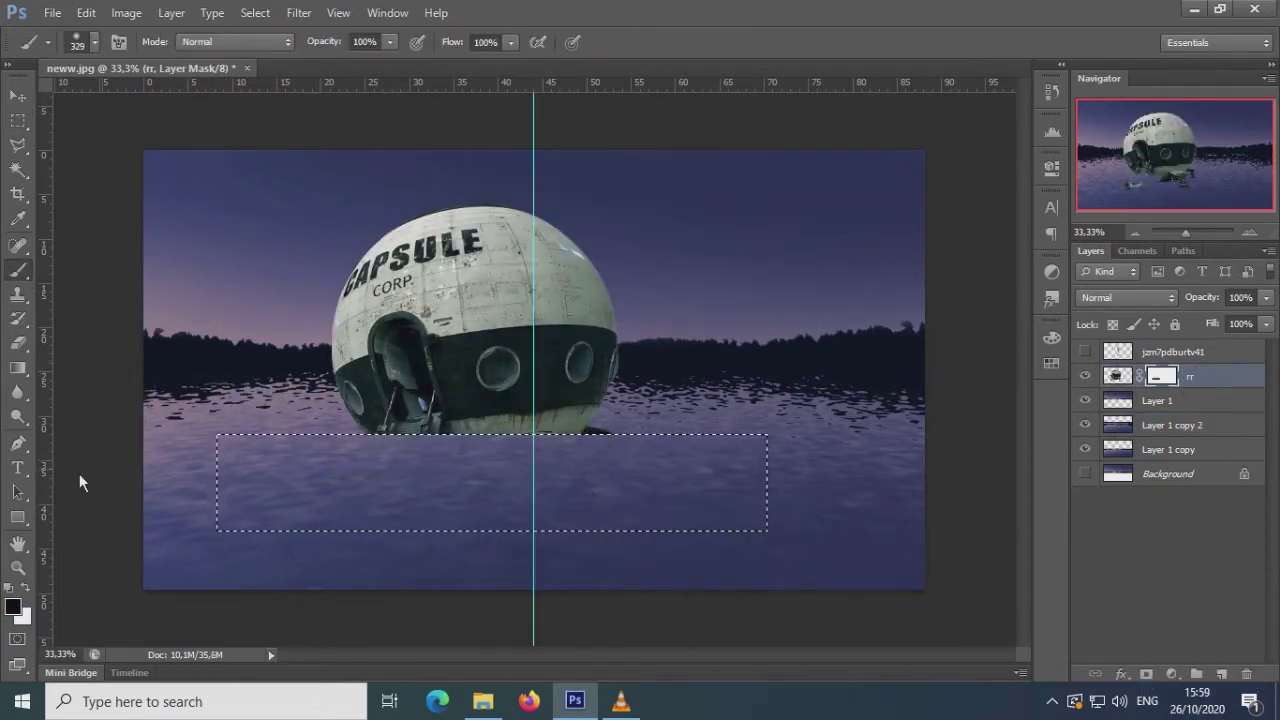
key(ctrl+d)
- Zoom in and place a copy of the water layer above the capsule
key(w)
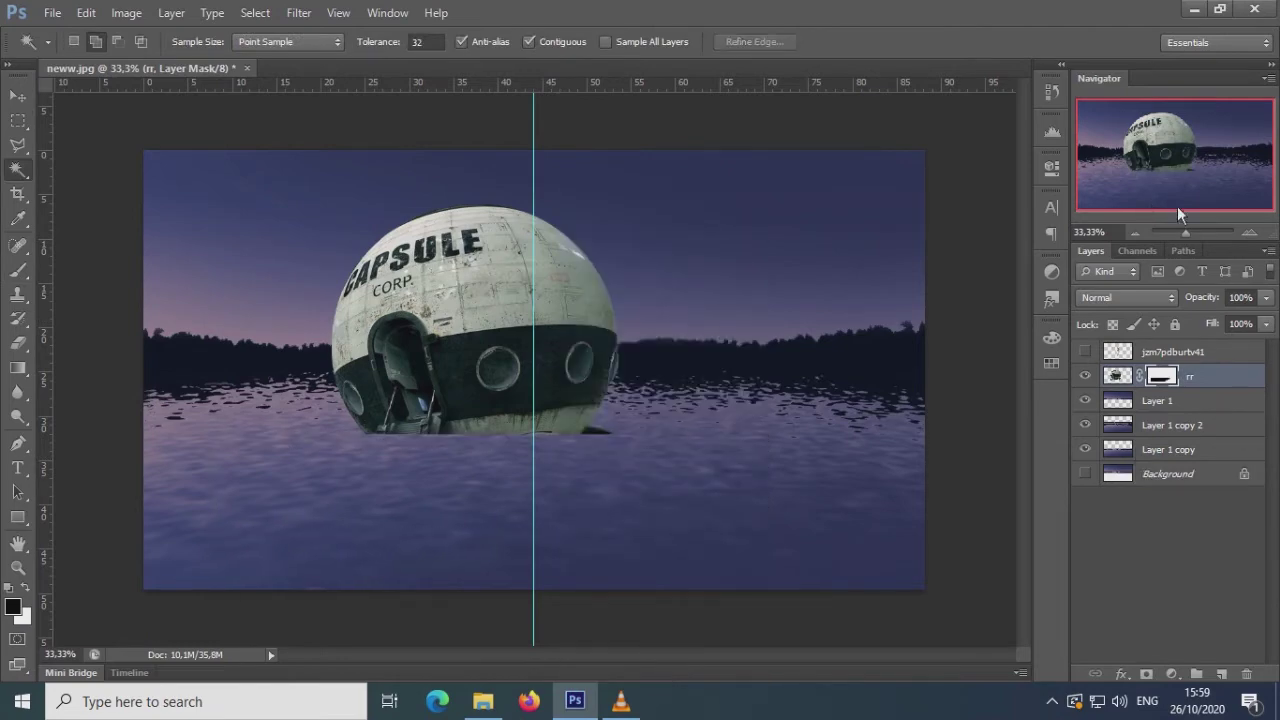
drag(1185, 232, 1189, 232)
drag(1157, 400, 1175, 386)
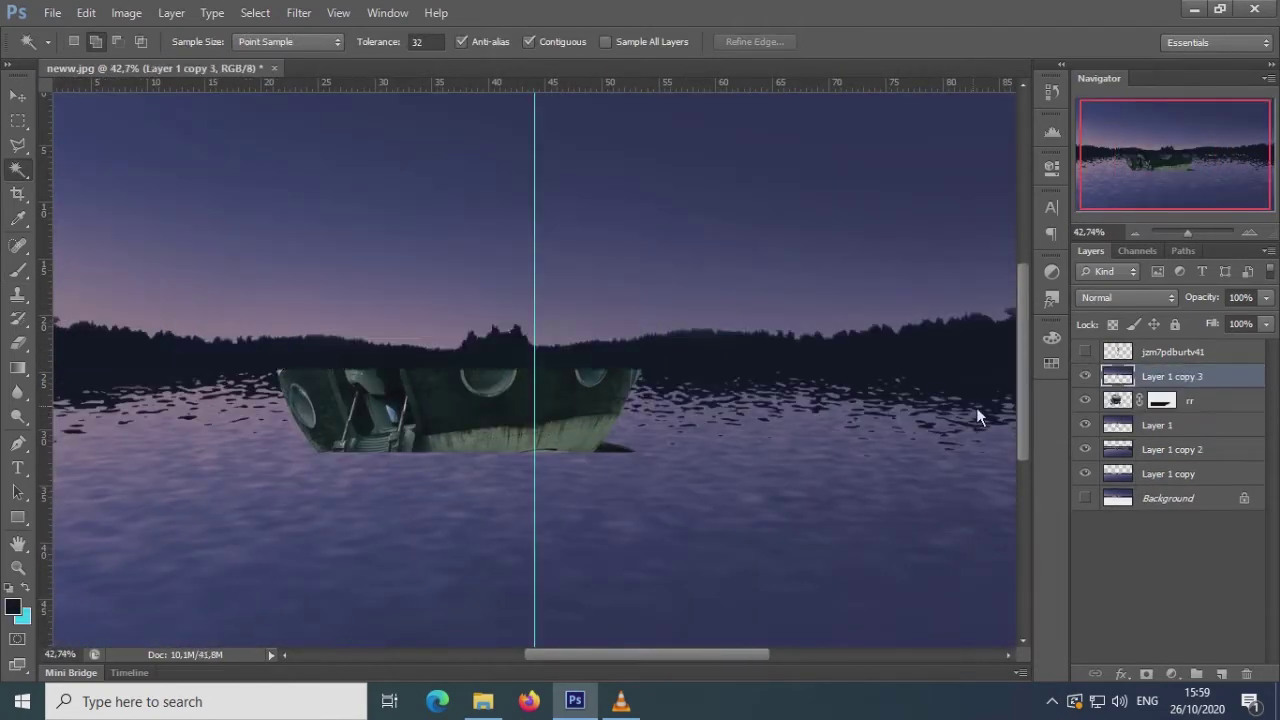
- Fill the water copy with solid colour, set it to Overlay and clip it to the capsule
key(ctrl+minus)
click(542, 257)
key(ctrl+alt+g)
click(1127, 297)
click(1187, 235)
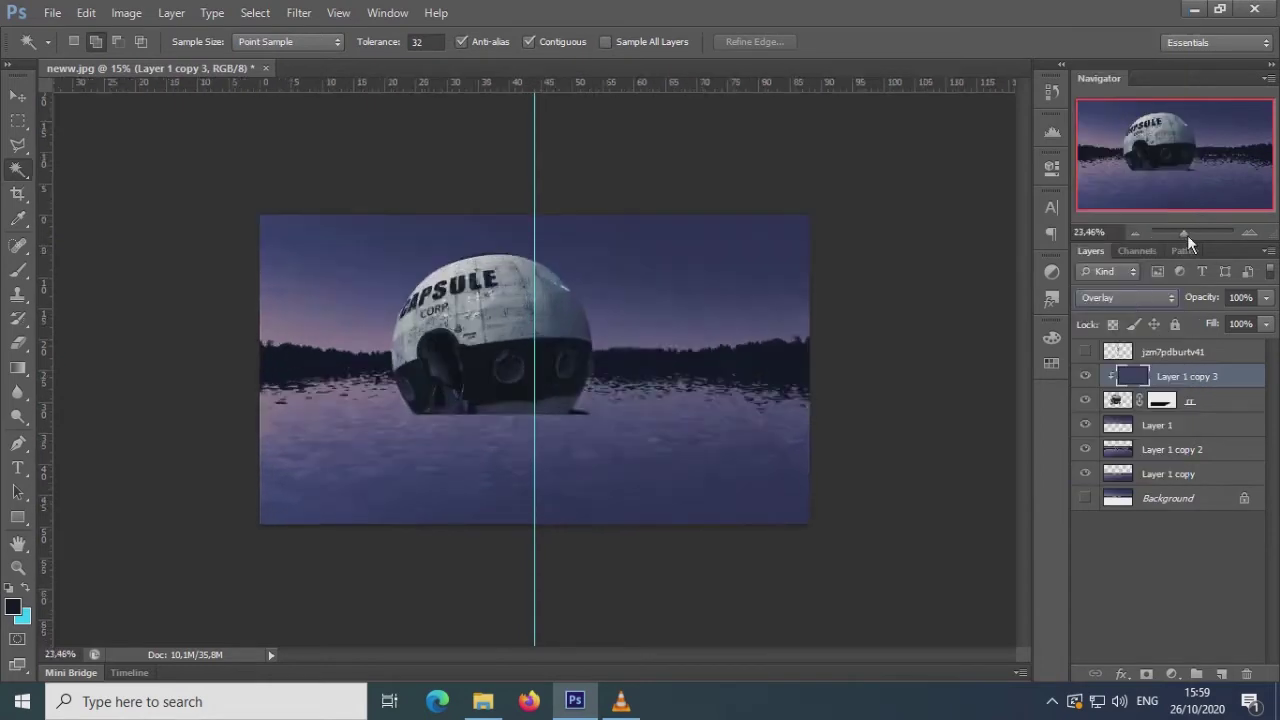
drag(1187, 235, 1191, 233)
- Move capsule layer rr up and to the left, and delete the empty Layer 2
click(1221, 674)
click(643, 266)
click(1085, 351)
click(1130, 425)
key(v)
mouse_move(530, 282)
mouse_down()
mouse_move(475, 270)
mouse_move(486, 273)
mouse_up()
click(1172, 376)
key(Delete)
- Add a Curves adjustment, raising Red and adjusting Blue to warm the scene pink
click(1172, 674)
click(1130, 380)
click(880, 237)
click(830, 280)
key(alt+5)
key(alt+3)
mouse_move(907, 337)
mouse_down()
mouse_move(893, 318)
mouse_move(902, 326)
mouse_up()
key(alt+4)
key(alt+5)
drag(939, 364, 923, 352)
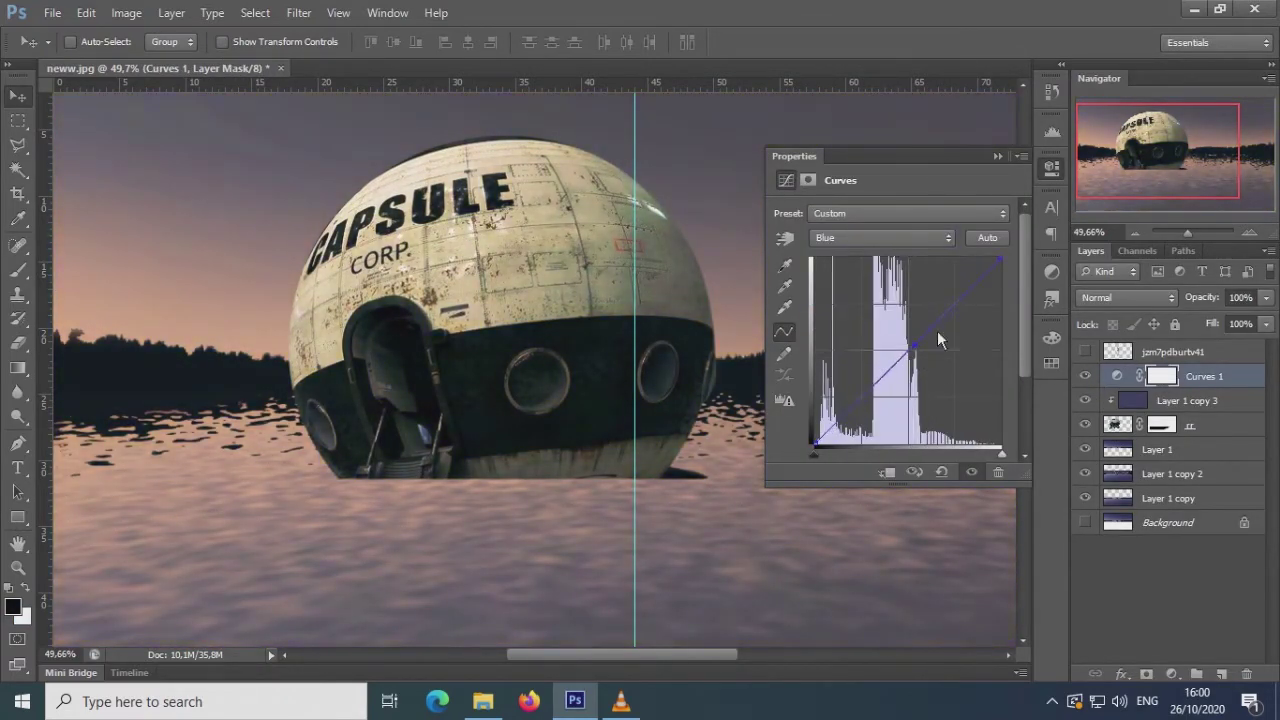
- Clip Curves 1 to the capsule, invert its mask, and set a white brush at 25% opacity
right_click(1245, 376)
click(1075, 261)
key(ctrl+i)
key(b)
key(x)
right_click(470, 250)
key(Return)
key(2)
key(5)
- Paint the Curves 1 mask with a 172 px brush at 43% opacity
right_click(420, 222)
key(Return)
key(0)
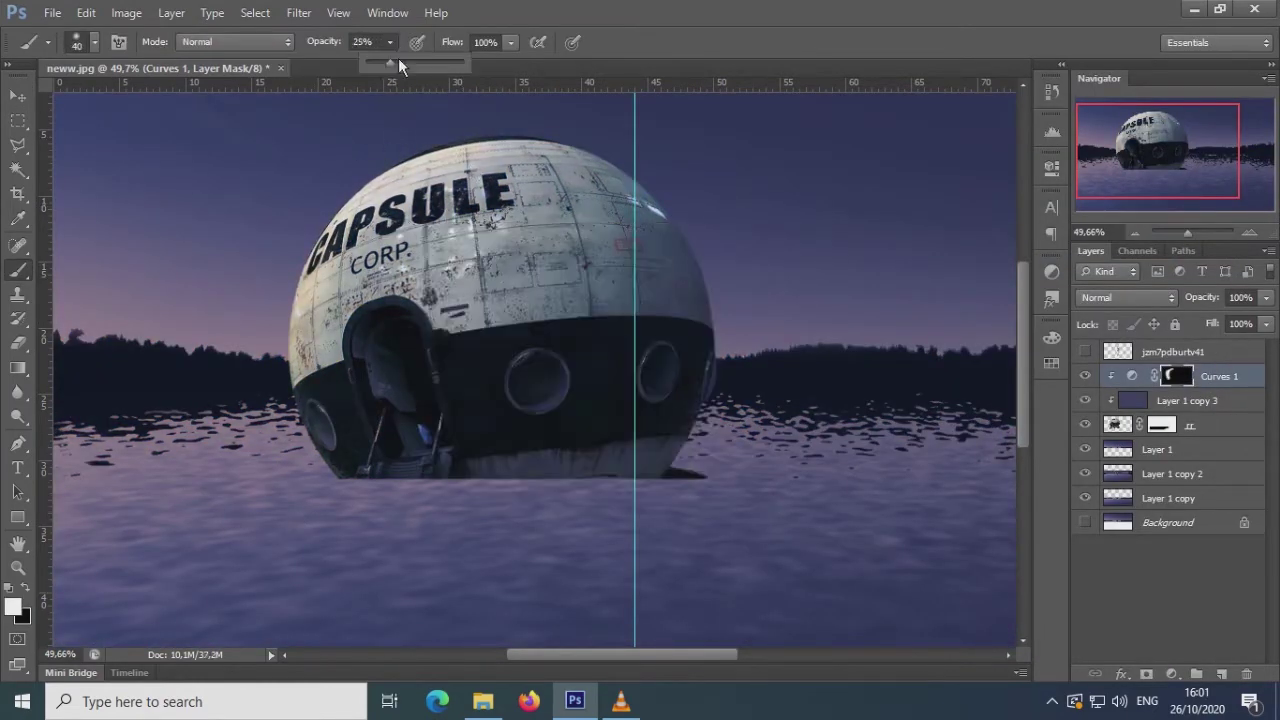
right_click(474, 243)
text(172)
key(Return)
key(4)
key(3)
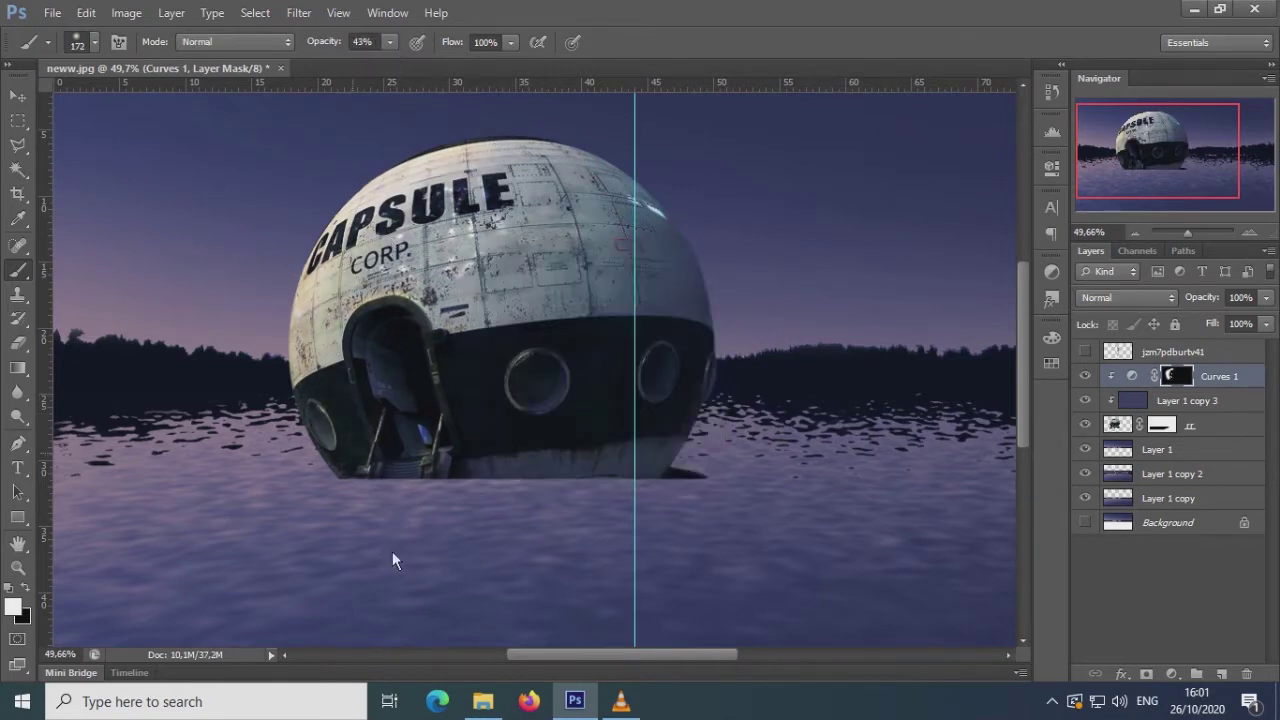
drag(1186, 234, 1181, 234)
right_click(500, 310)
key(Return)
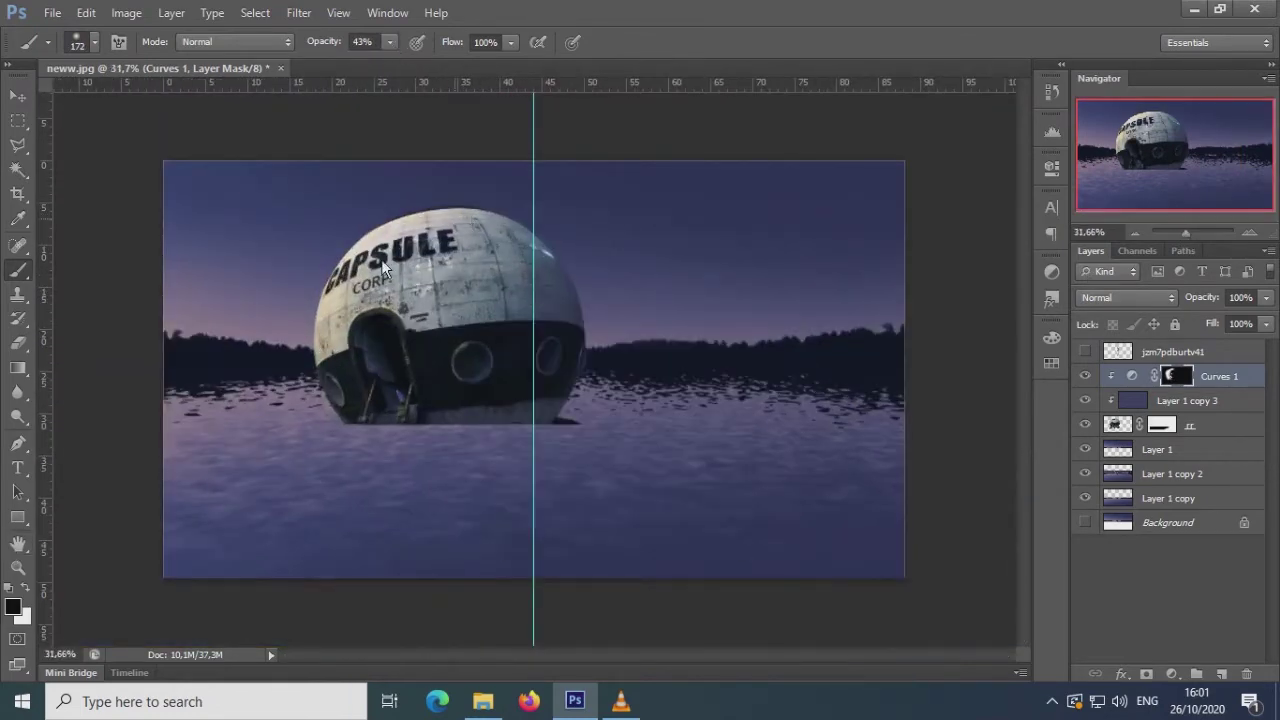
- Add an empty Layer 2 and choose orange as the paint colour
right_click(1147, 561)
click(1221, 674)
drag(1186, 234, 1200, 234)
click(13, 607)
click(775, 185)
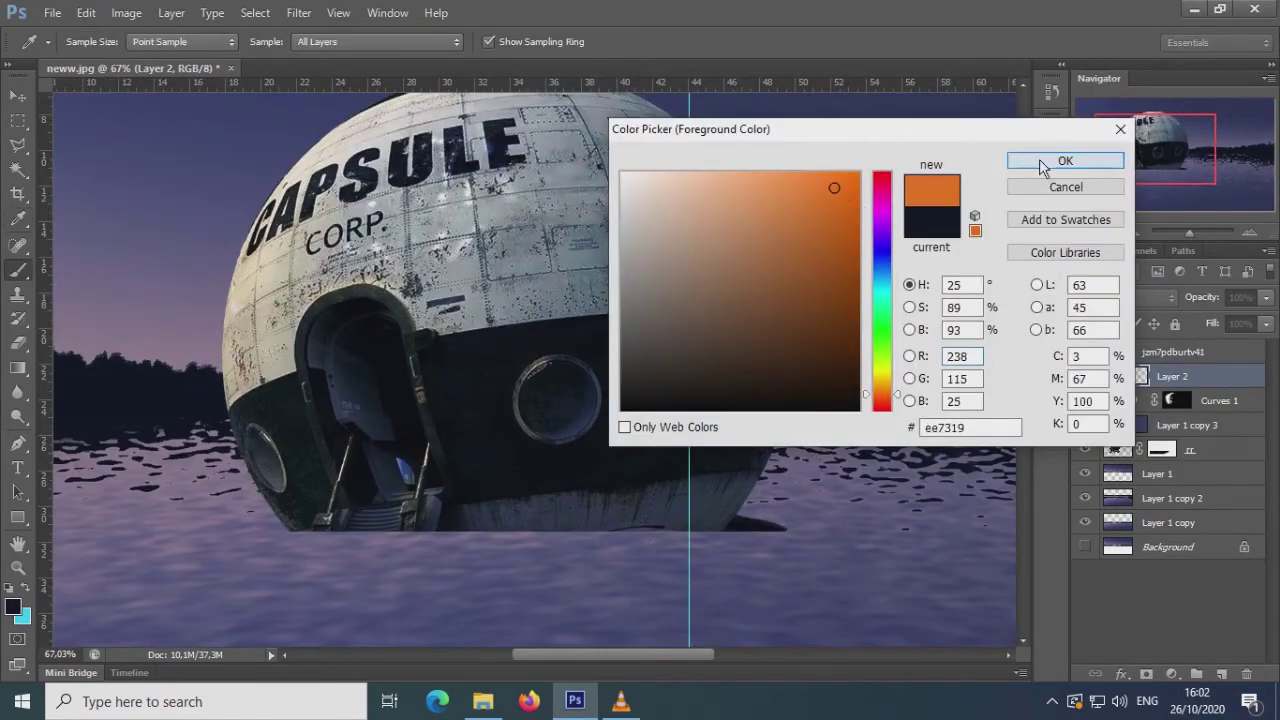
- Confirm orange and shrink the brush to 22 px at the capsule's hatch
click(1039, 160)
right_click(258, 266)
key(Return)
scroll(1160, 165, up, 2)
drag(1160, 165, 1150, 177)
right_click(668, 352)
drag(712, 396, 646, 418)
key(Return)
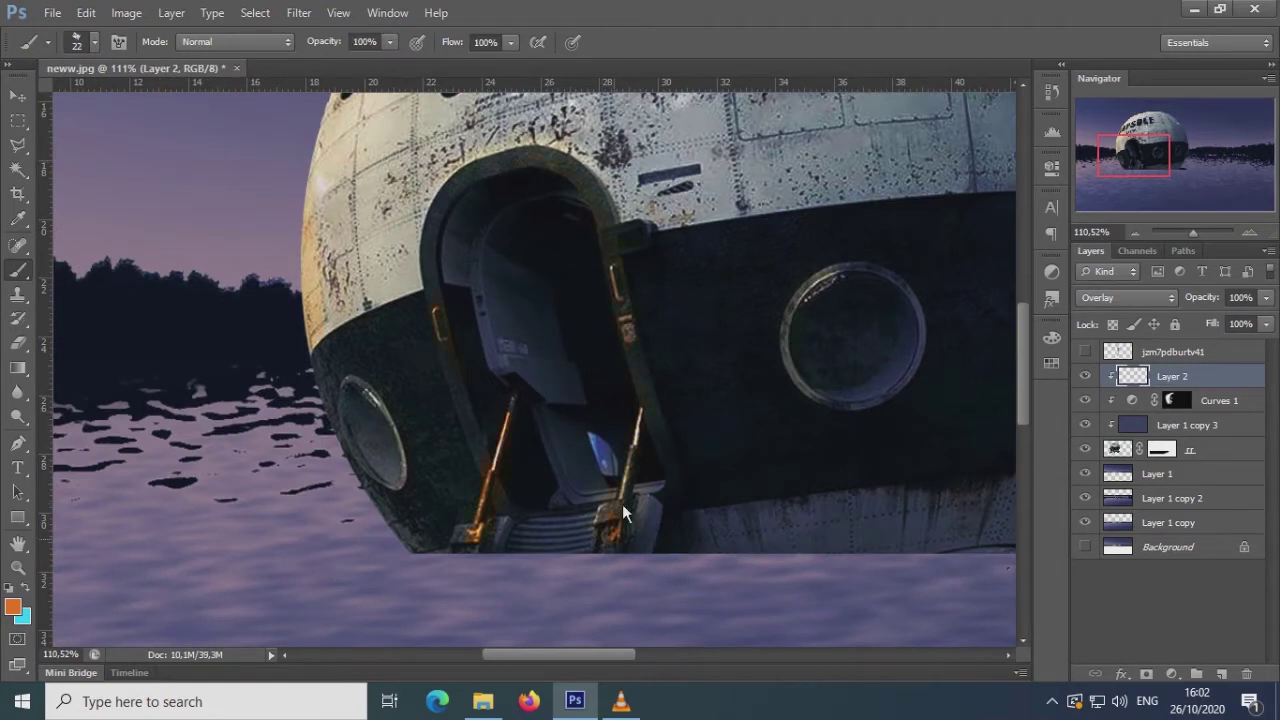
- Paint orange along the hatch frame and porthole rims at about 71% opacity
scroll(741, 474, up, 1)
drag(359, 400, 395, 495)
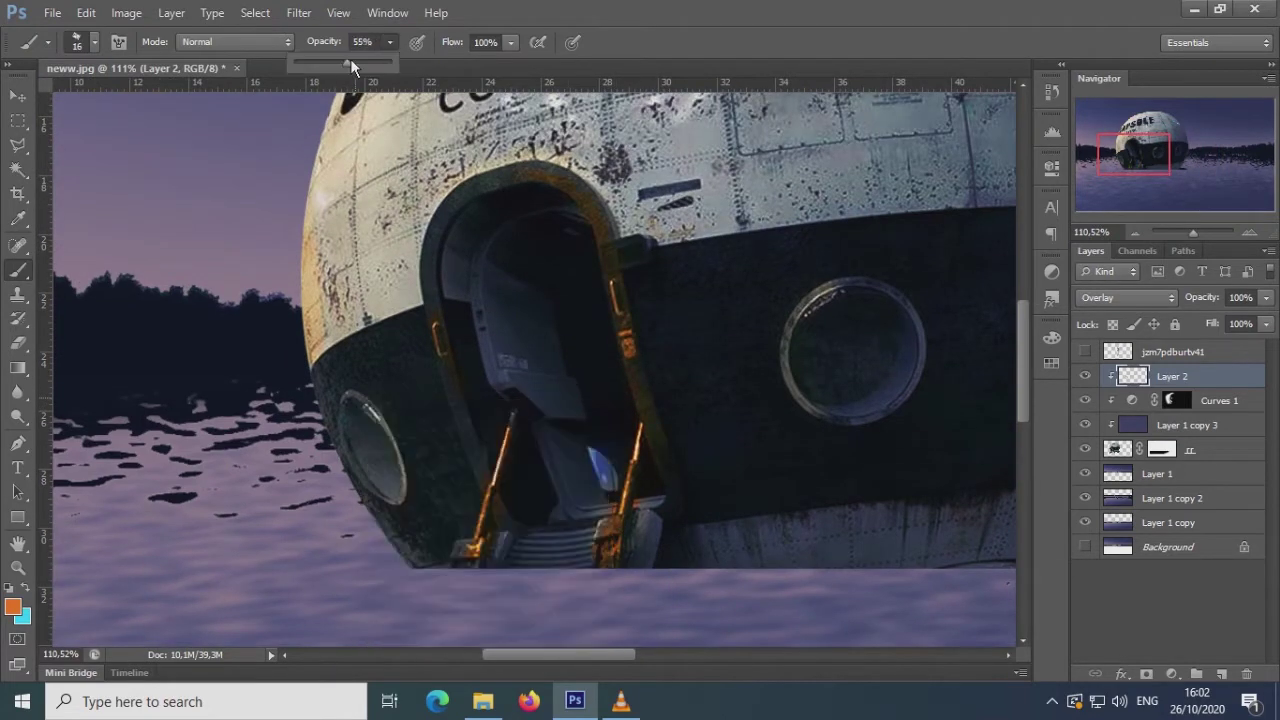
click(390, 42)
scroll(349, 485, up, 3)
drag(390, 62, 381, 67)
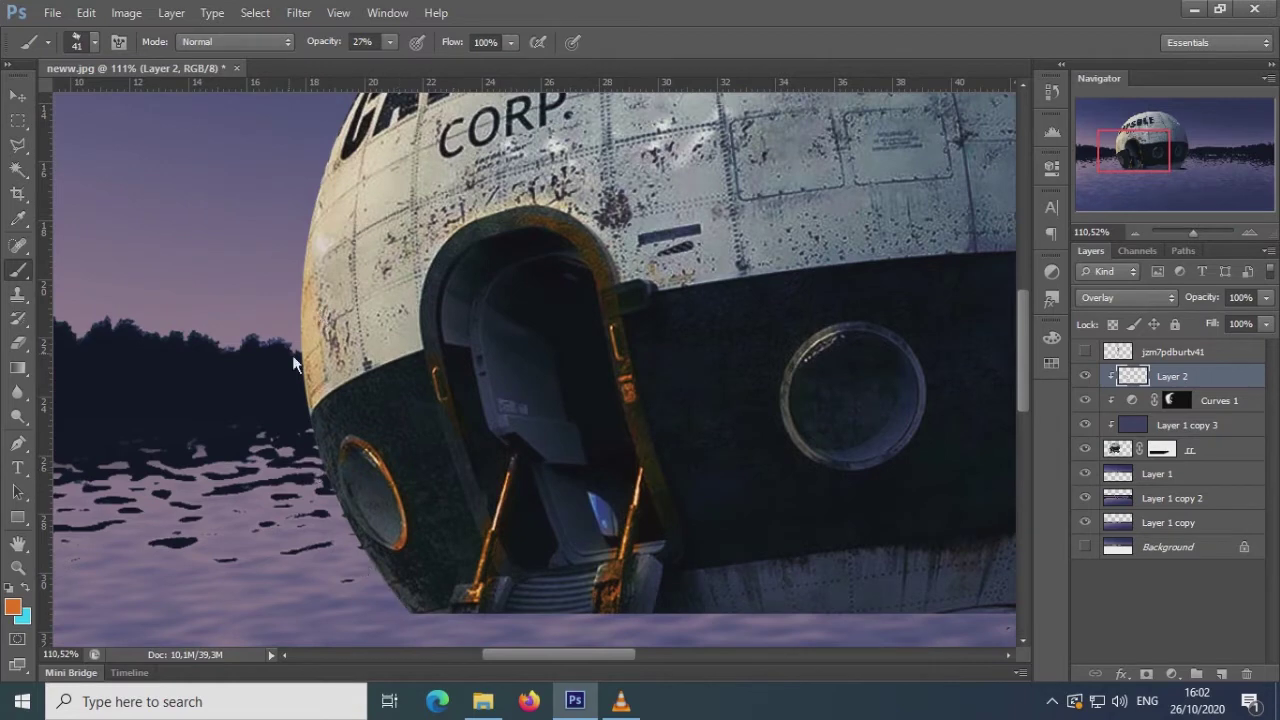
scroll(292, 355, up, 5)
scroll(320, 299, up, 5)
scroll(822, 409, down, 5)
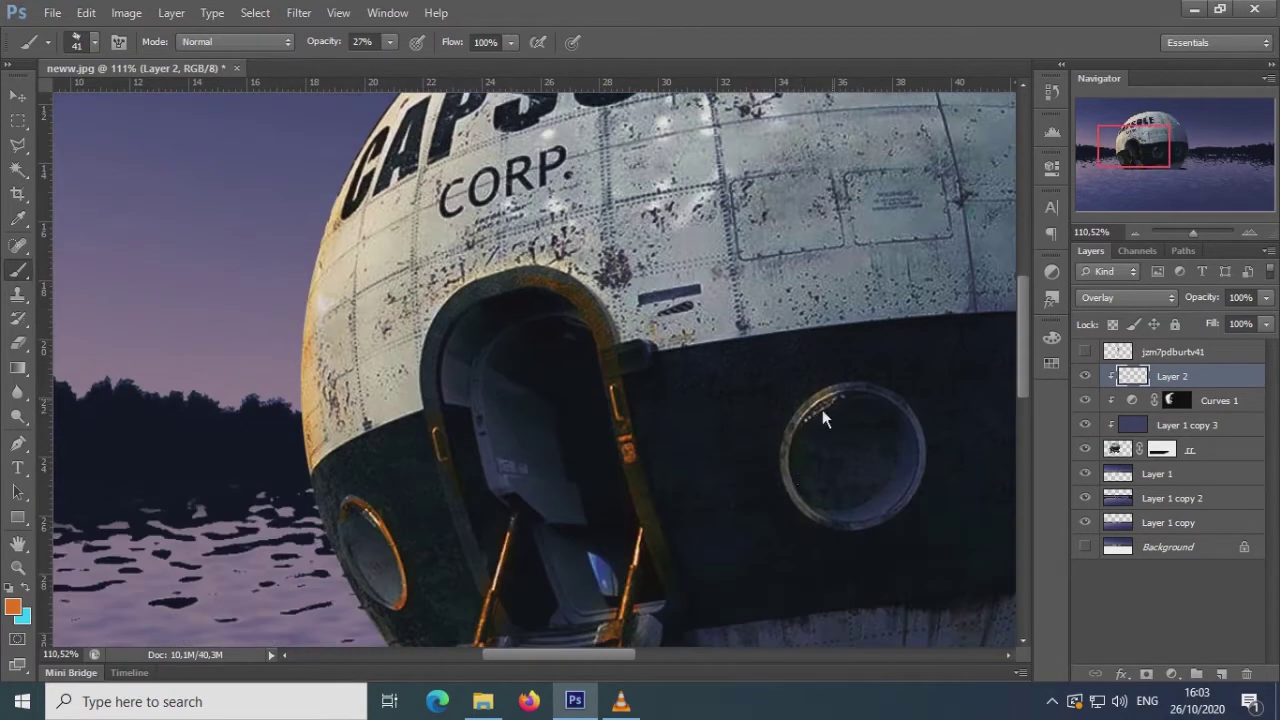
scroll(885, 387, right, 5)
drag(390, 42, 436, 64)
scroll(539, 407, left, 5)
scroll(269, 435, down, 1)
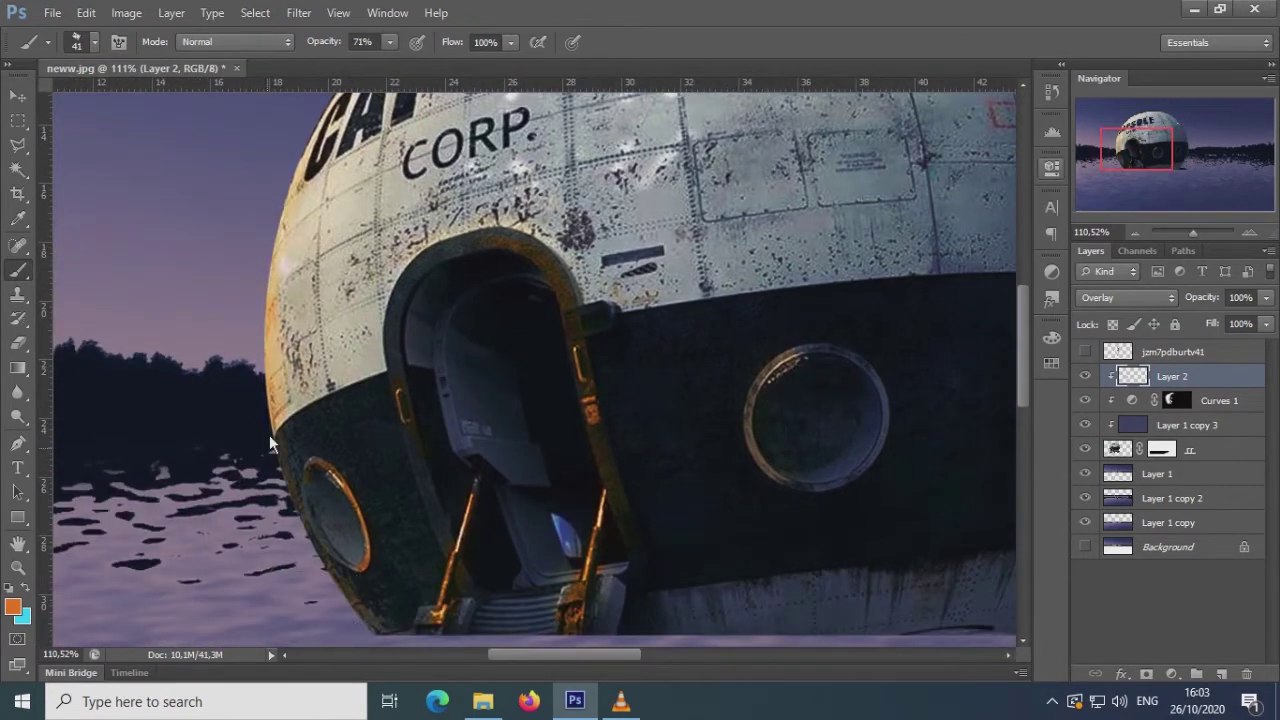
scroll(269, 435, up, 3)
scroll(285, 344, up, 2)
- Paint softer orange on the left edge at 34%, then set a 494 px brush at 11%
drag(1193, 232, 1190, 232)
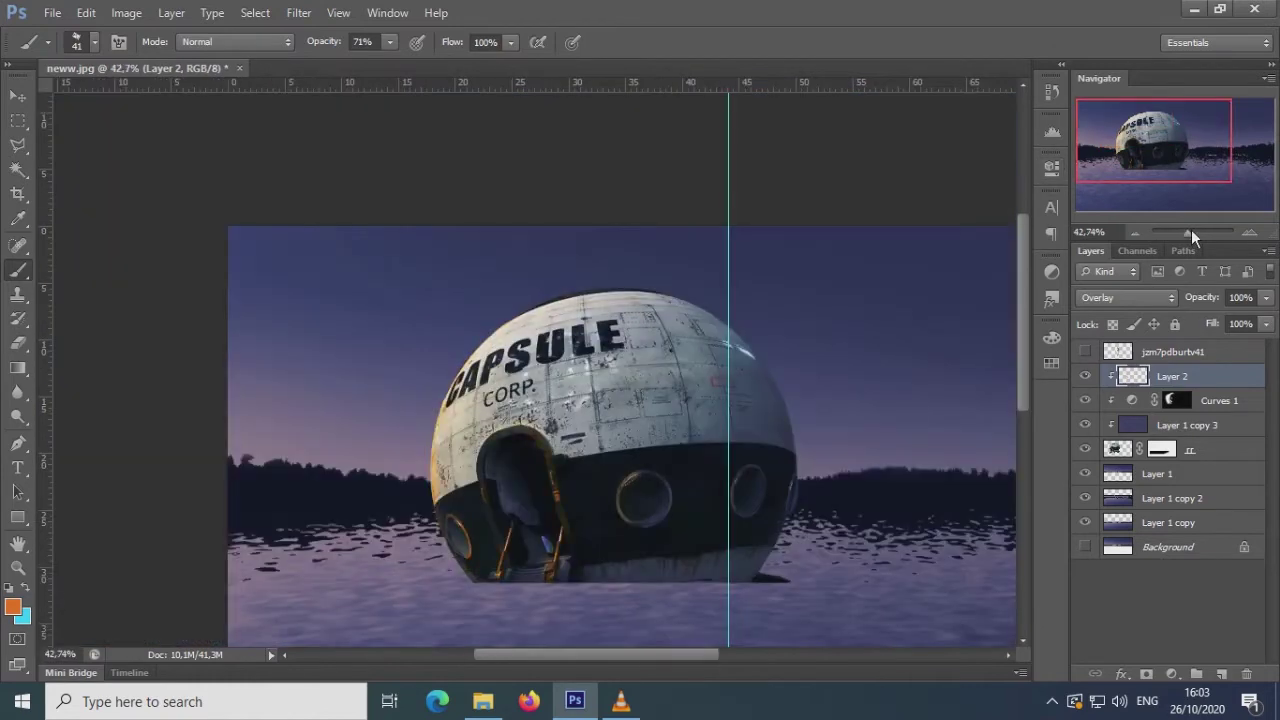
right_click(655, 354)
key(Return)
key(3)
key(4)
scroll(353, 482, up, 3)
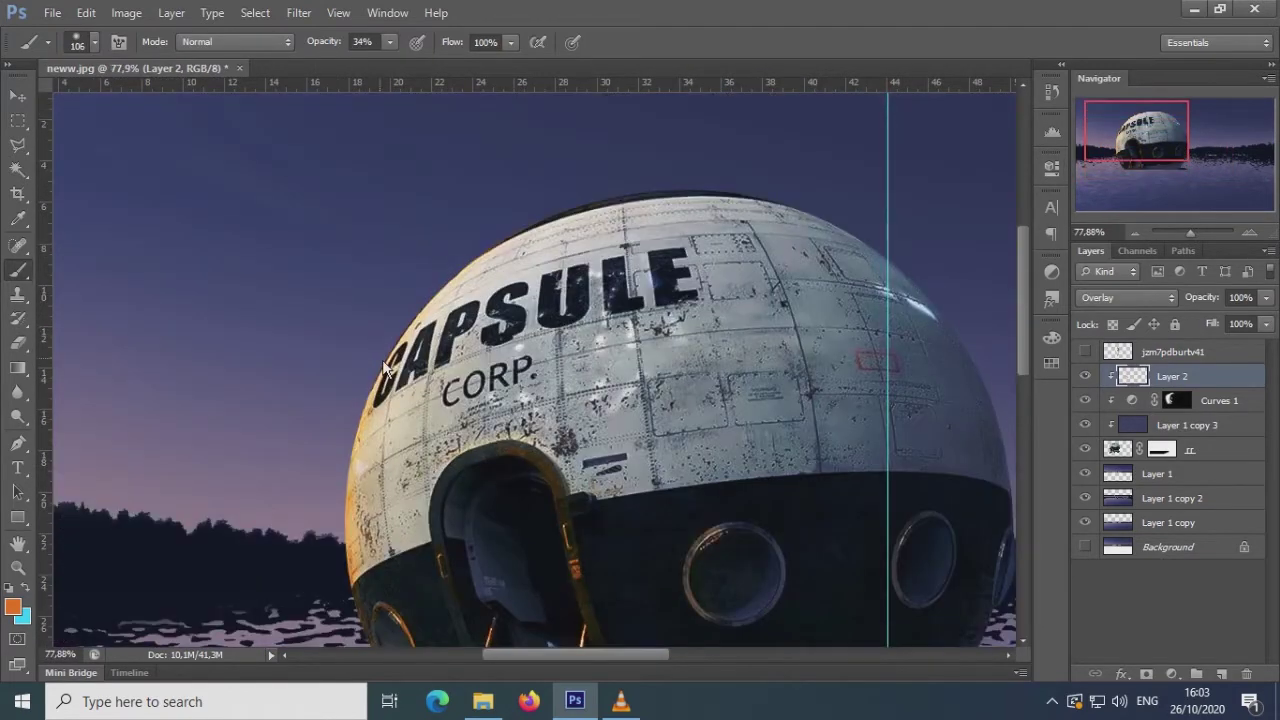
drag(1190, 232, 1188, 232)
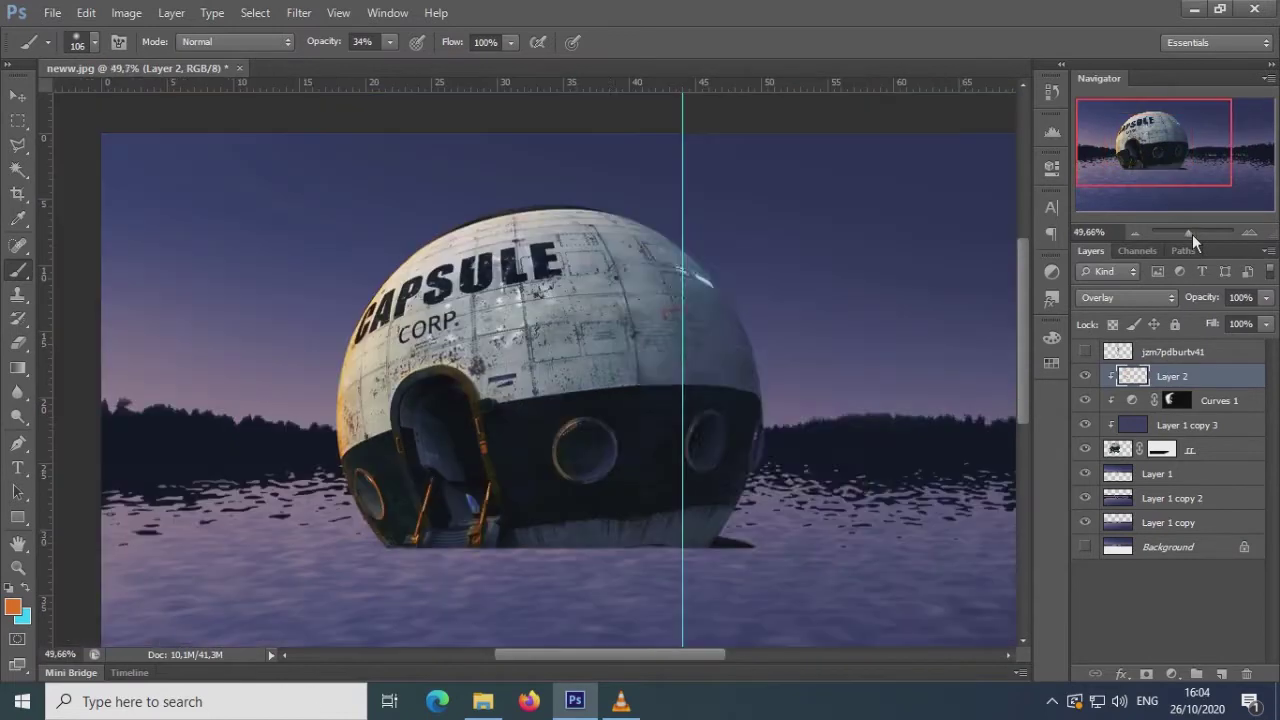
right_click(614, 242)
text(494)
key(Return)
key(1)
key(1)
- Add an Exposure adjustment to darken the capsule, inverting its mask and painting the right side
drag(915, 270, 870, 270)
key(ctrl+i)
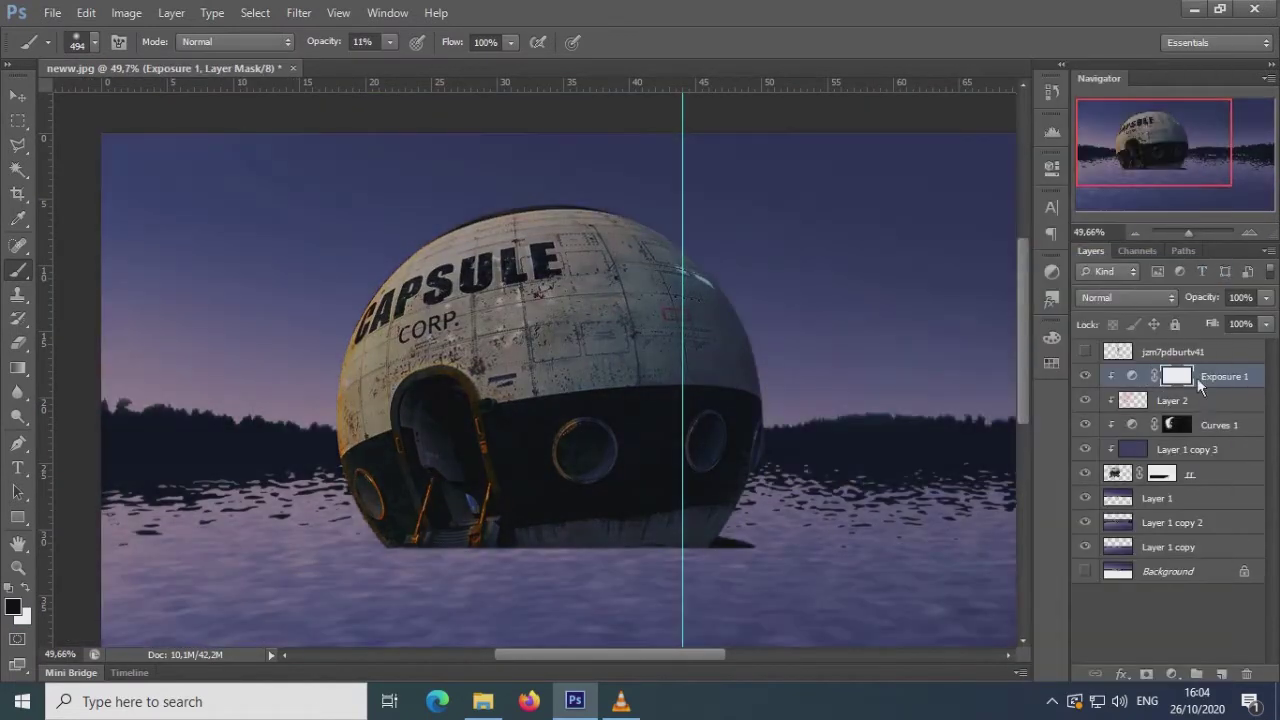
key(0)
drag(700, 270, 650, 380)
drag(1191, 235, 1189, 232)
- Add a second Curves adjustment on the capsule and bend its curve
click(1172, 673)
click(1143, 398)
drag(901, 333, 908, 342)
click(1079, 303)
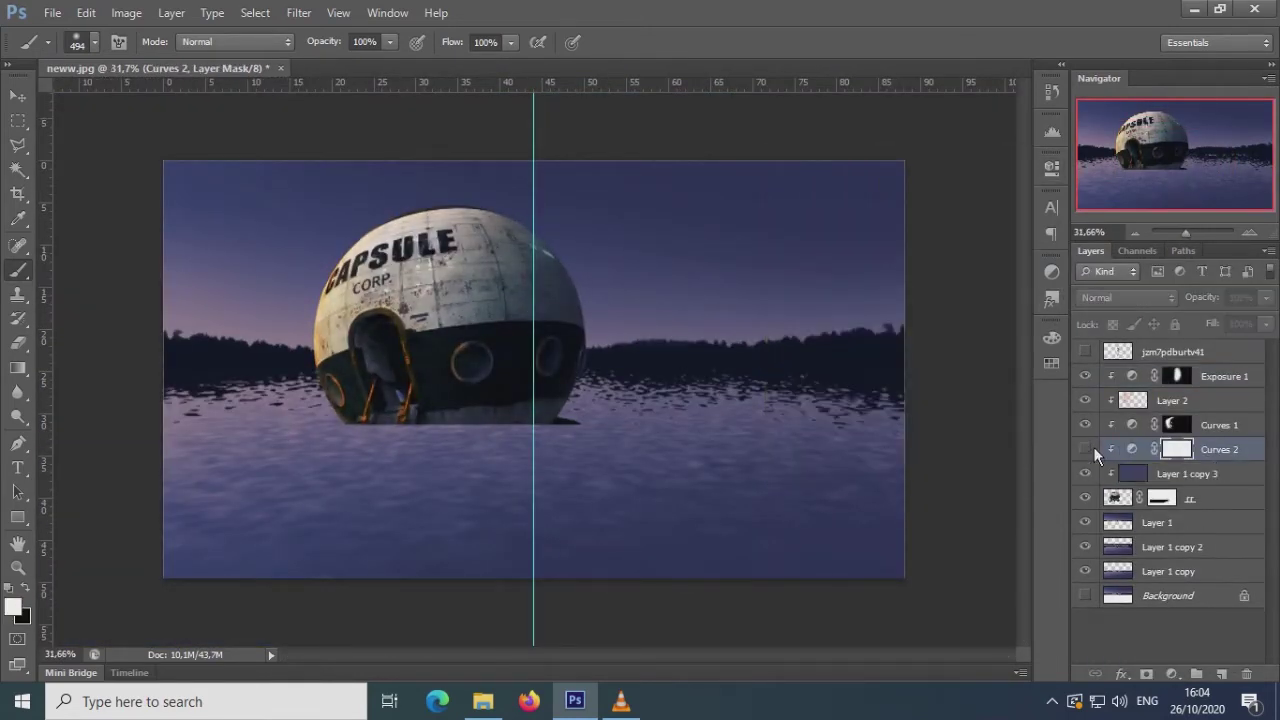
- Add Curves 3 above Layer 1 and bend the Blue curve toward teal
click(1130, 520)
click(1172, 673)
click(1143, 398)
drag(893, 268, 917, 345)
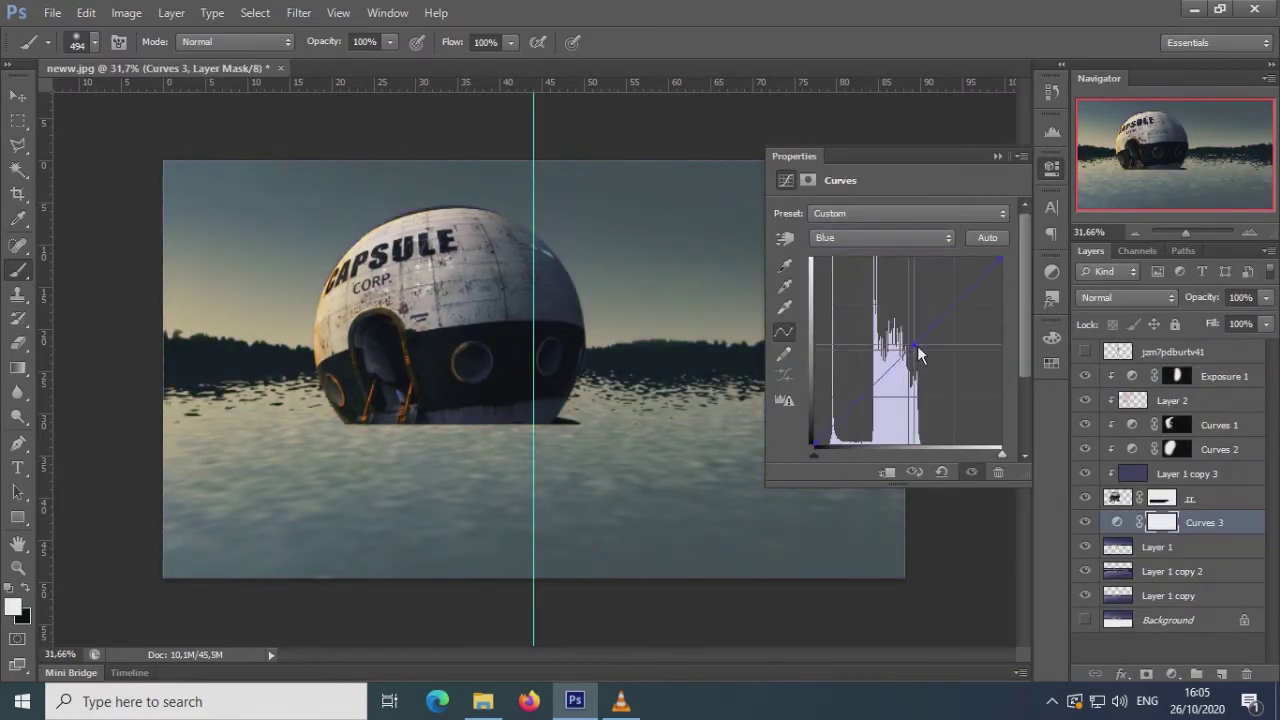
- Invert the Curves 3 mask to black and lower the brush opacity to about 20%
click(880, 237)
click(860, 284)
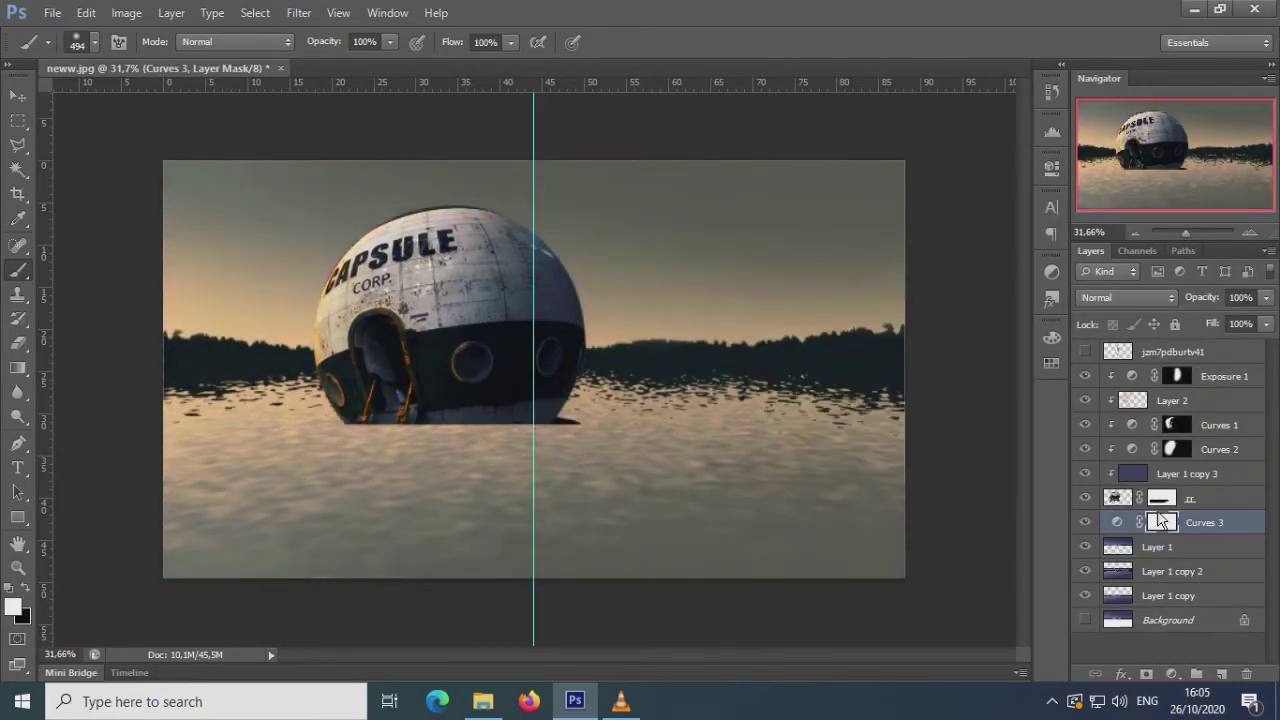
key(ctrl+i)
double_click(1117, 522)
click(1007, 157)
drag(390, 42, 333, 63)
drag(250, 330, 860, 356)
- Softly paint the Curves 3 tint over sky and lake with 1521 then 401 px brushes
right_click(478, 291)
drag(560, 300, 620, 300)
drag(390, 42, 380, 63)
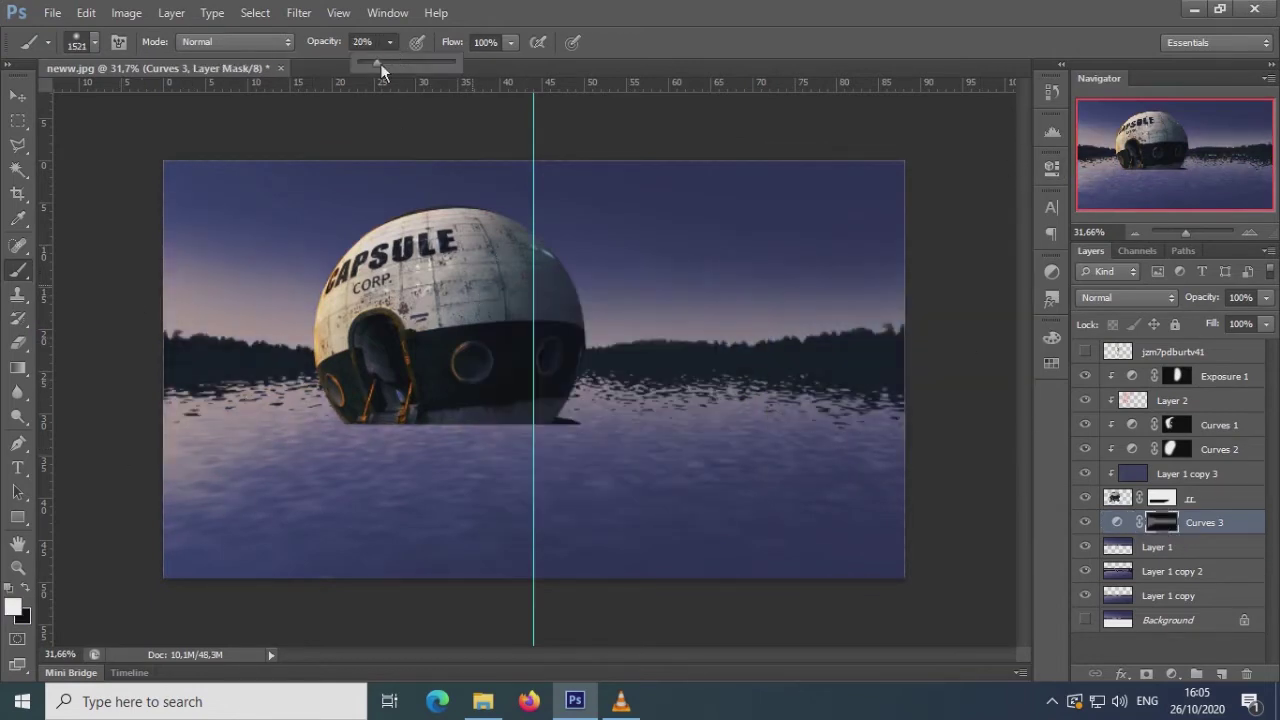
drag(250, 450, 802, 333)
right_click(802, 333)
drag(390, 42, 372, 63)
right_click(523, 330)
drag(550, 347, 575, 347)
- Tweak the Curves 3 Green and Red channels and reduce its layer opacity to 75%
click(1117, 522)
key(alt+4)
key(alt+3)
click(1107, 527)
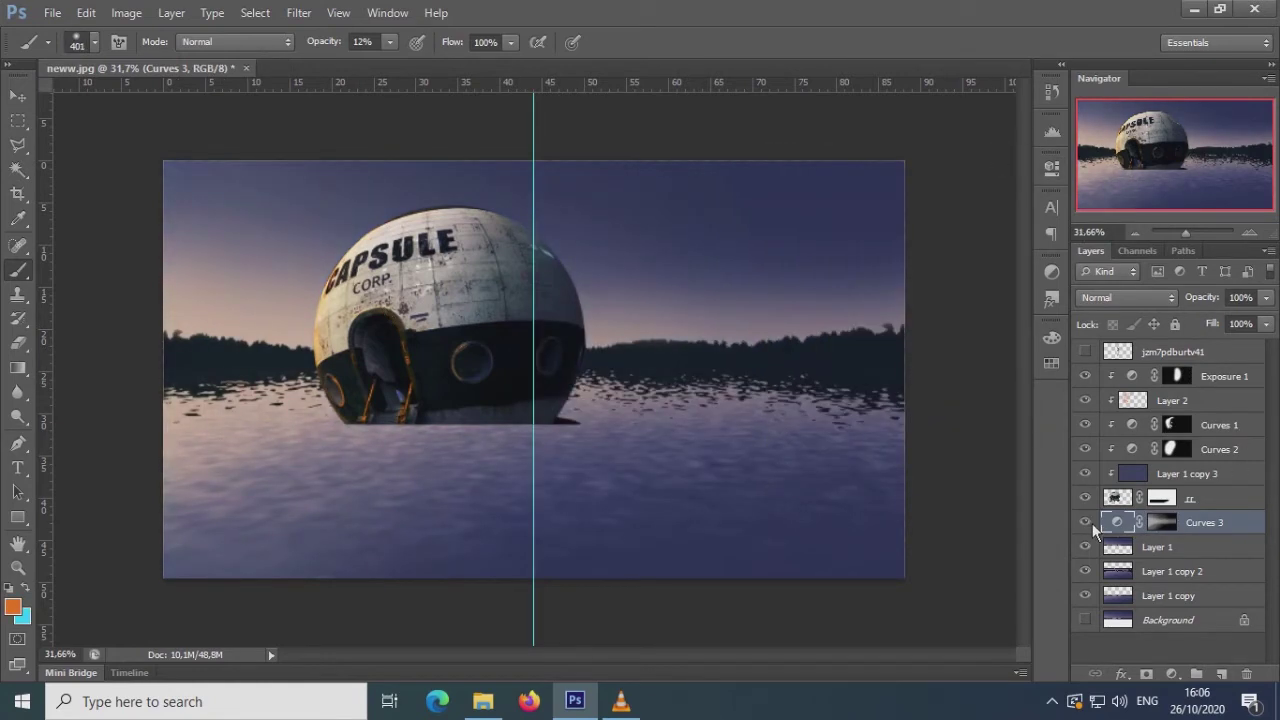
drag(1265, 297, 1246, 325)
click(1133, 401)
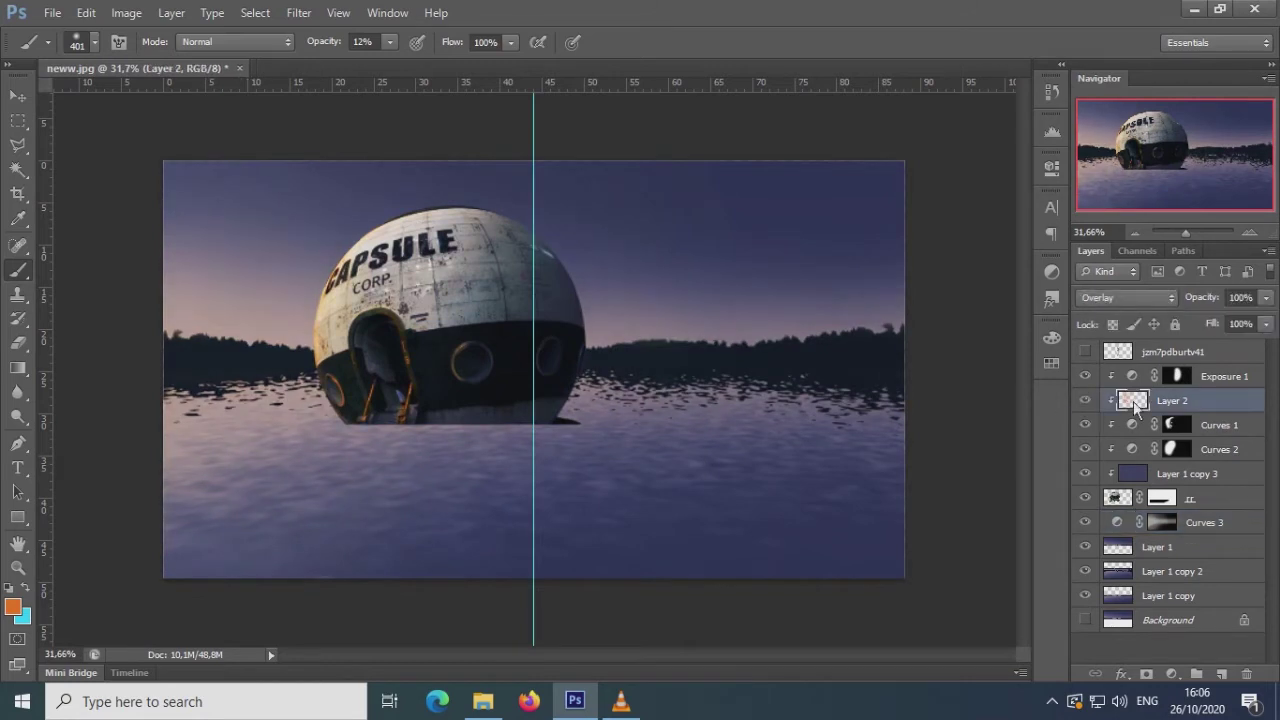
- Give the orange glow Layer 2 Hue -5, Saturation -12 and Lightness +6
key(ctrl+u)
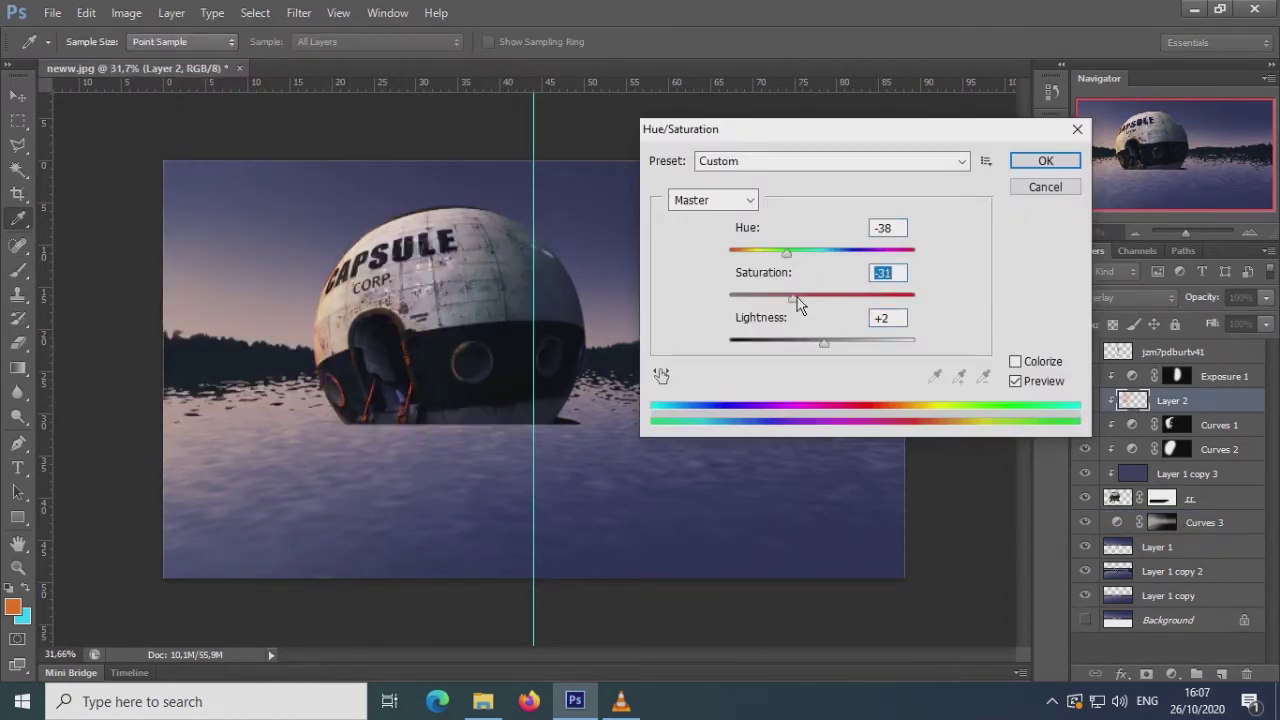
mouse_move(823, 342)
mouse_down()
mouse_move(887, 346)
mouse_move(828, 346)
mouse_up()
drag(797, 253, 822, 262)
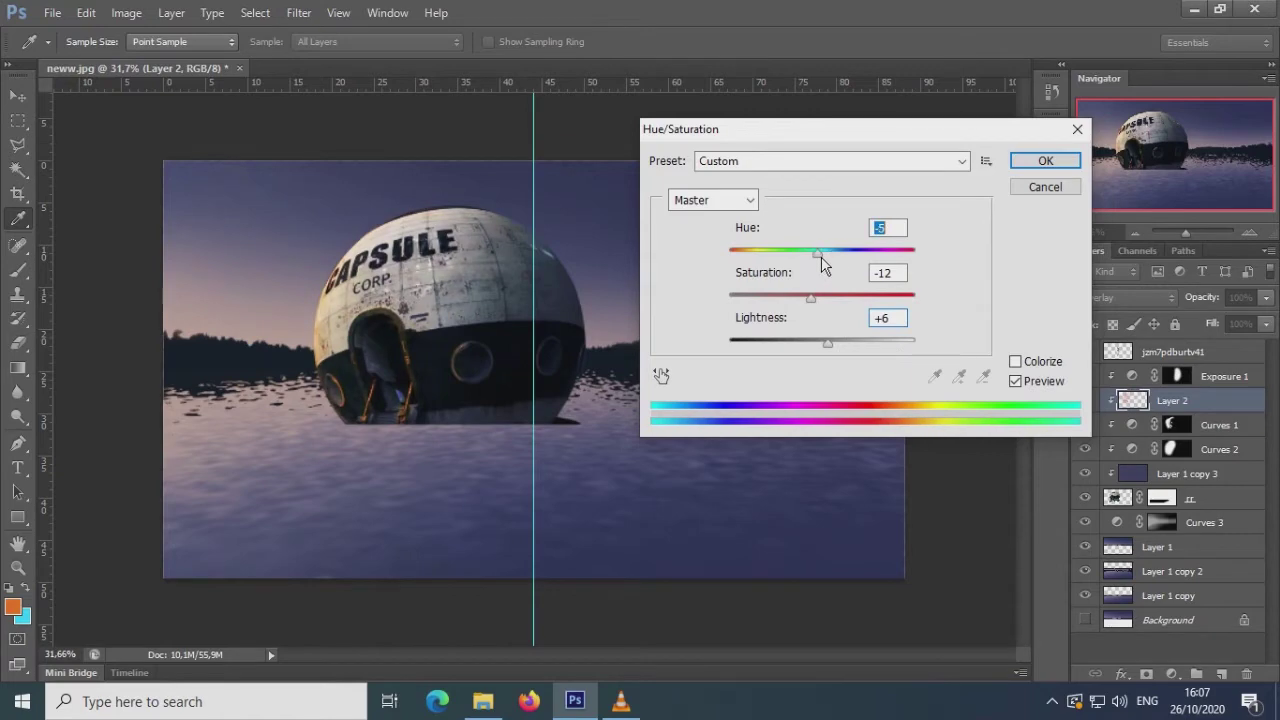
key(Return)
click(1092, 524)
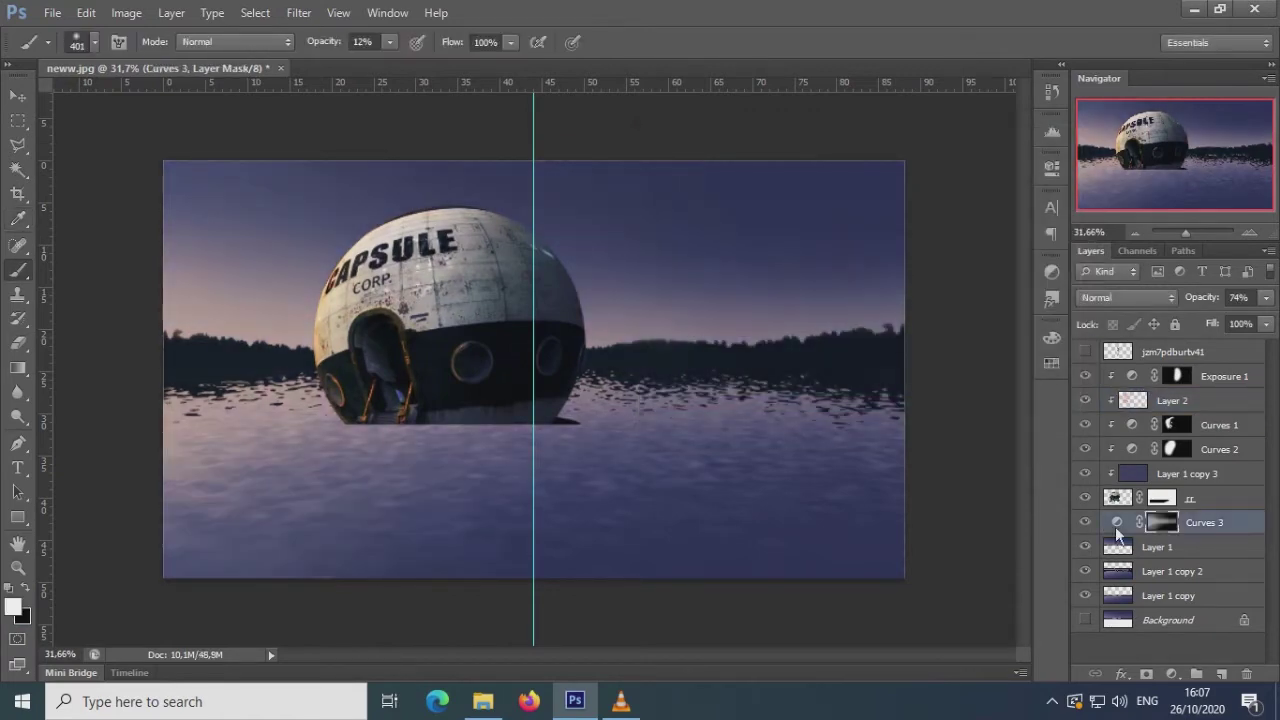
- Add an Overlay layer above Curves 3 and a Photo Filter above Layer 1 copy 3
click(1127, 297)
click(1110, 263)
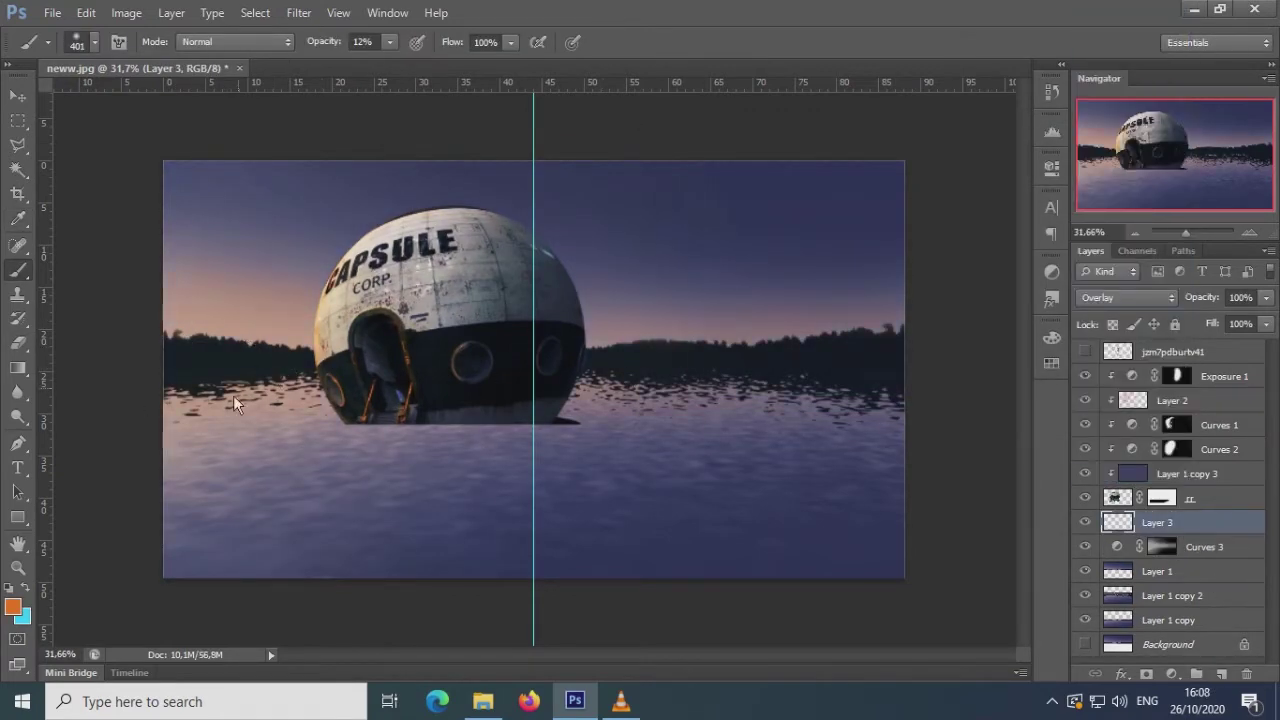
click(1140, 470)
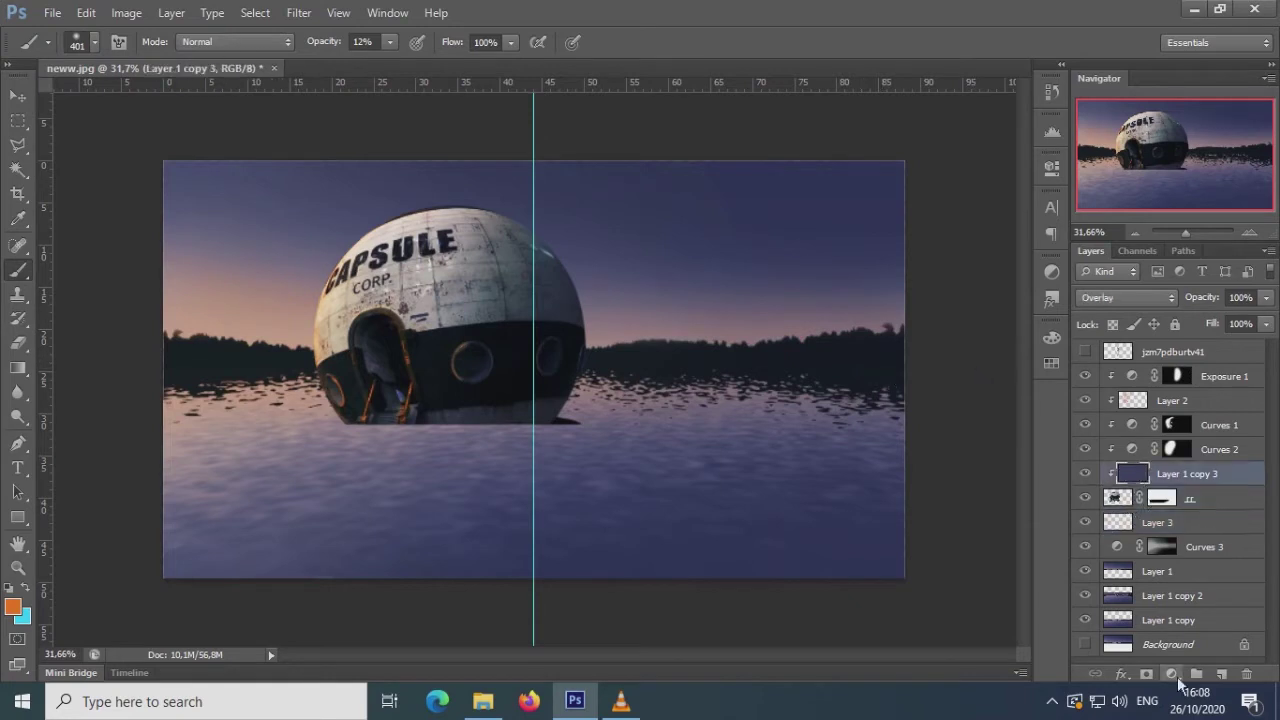
click(1172, 673)
- Group the capsule layers as Group 1, duplicate it, and move the copy right
key(ctrl+g)
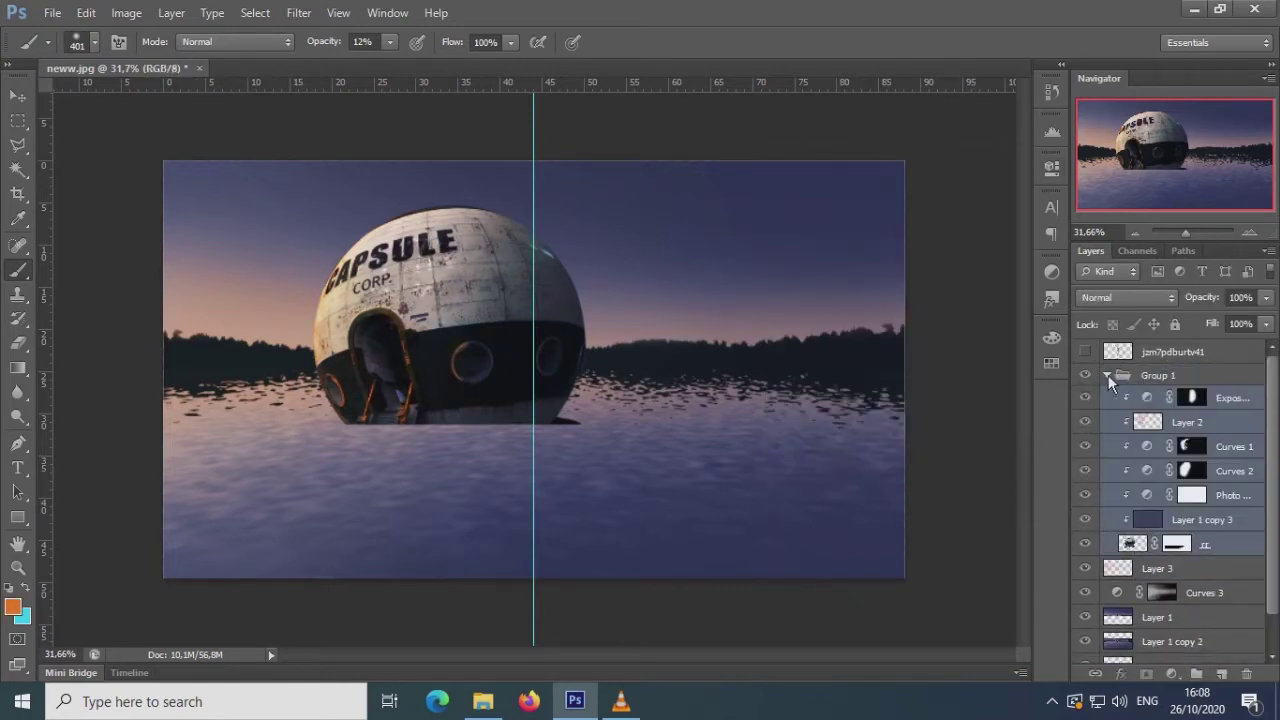
click(1107, 375)
key(ctrl+j)
key(alt+bracketleft)
key(ctrl+t)
drag(478, 385, 668, 400)
- Shrink the copied capsule to about two-thirds and tilt it about 31 degrees
drag(935, 510, 752, 380)
right_click(686, 334)
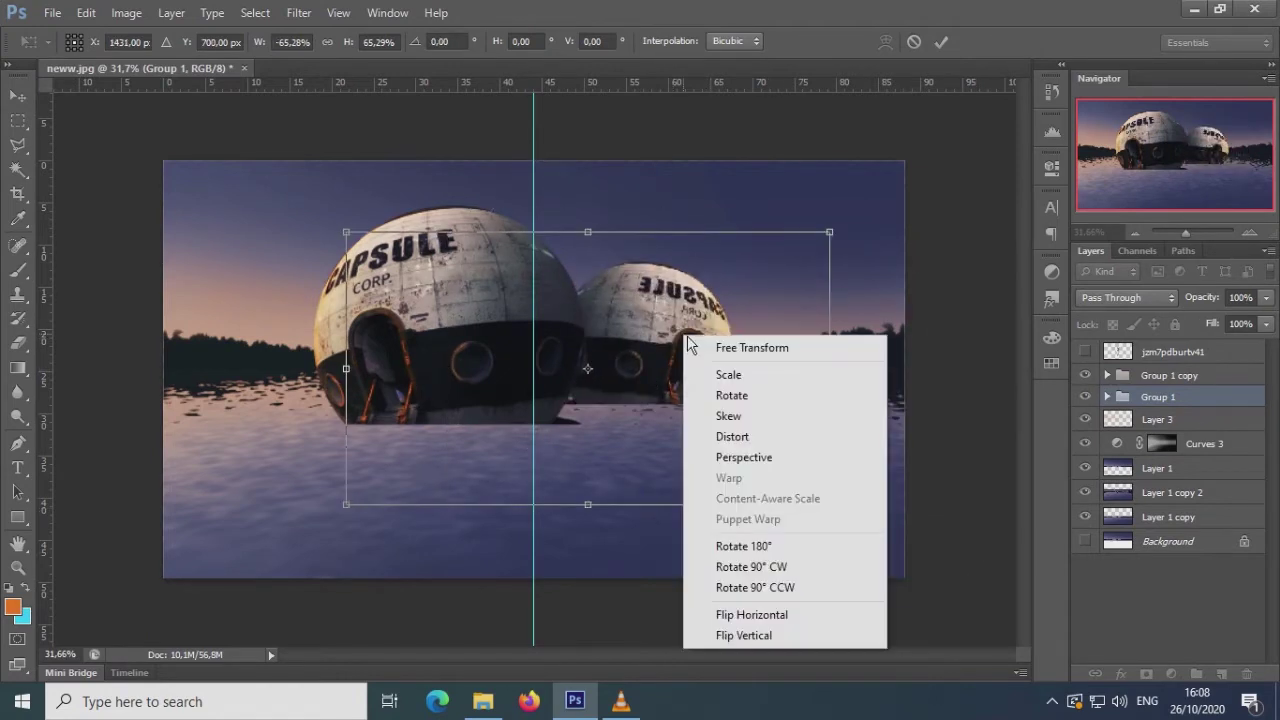
click(710, 391)
drag(951, 503, 791, 394)
key(Return)
- Mask the copied capsule black below the waterline and nudge it slightly upward
click(30, 270)
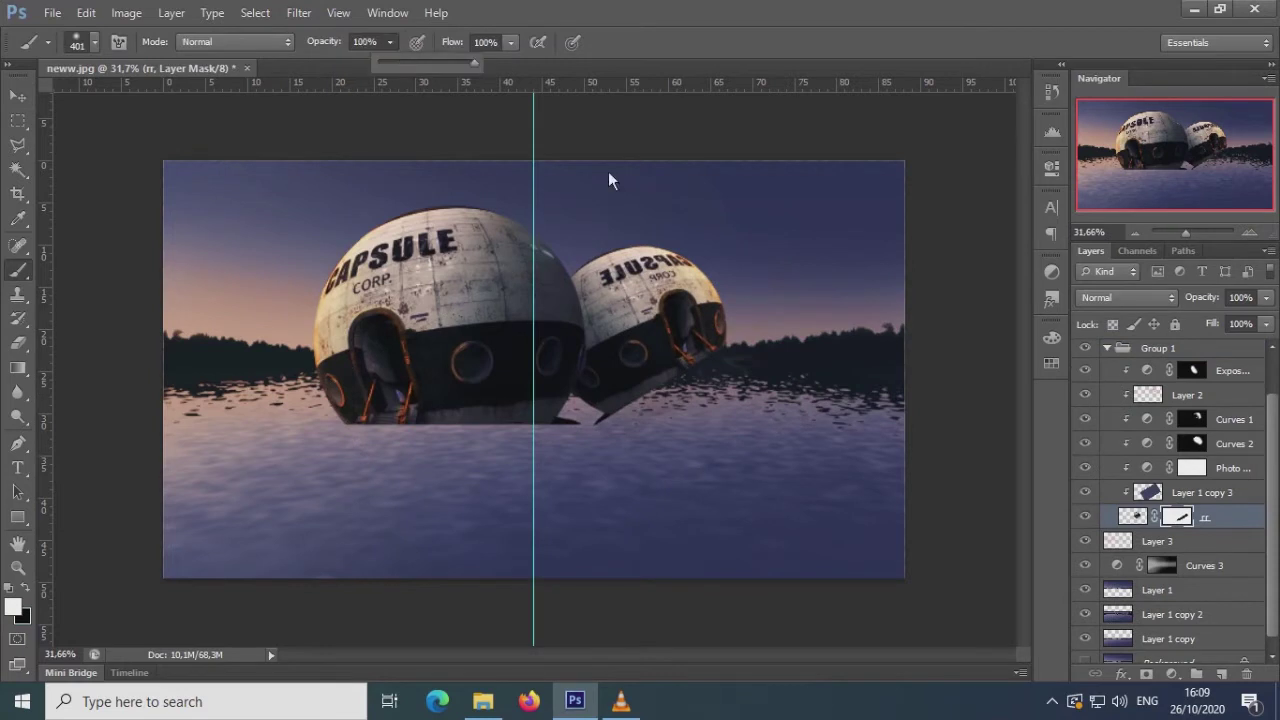
drag(640, 400, 720, 395)
click(17, 121)
drag(494, 371, 908, 471)
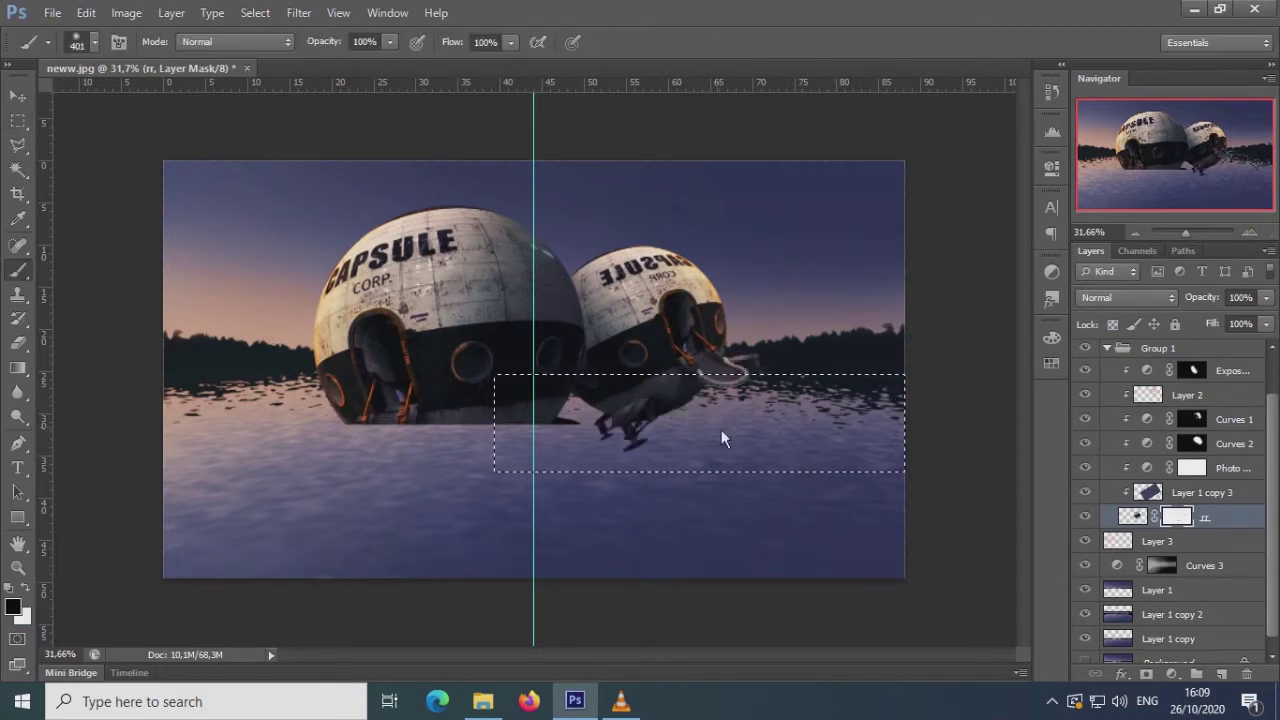
key(x)
key(alt+BackSpace)
key(ctrl+d)
key(v)
drag(650, 282, 660, 309)
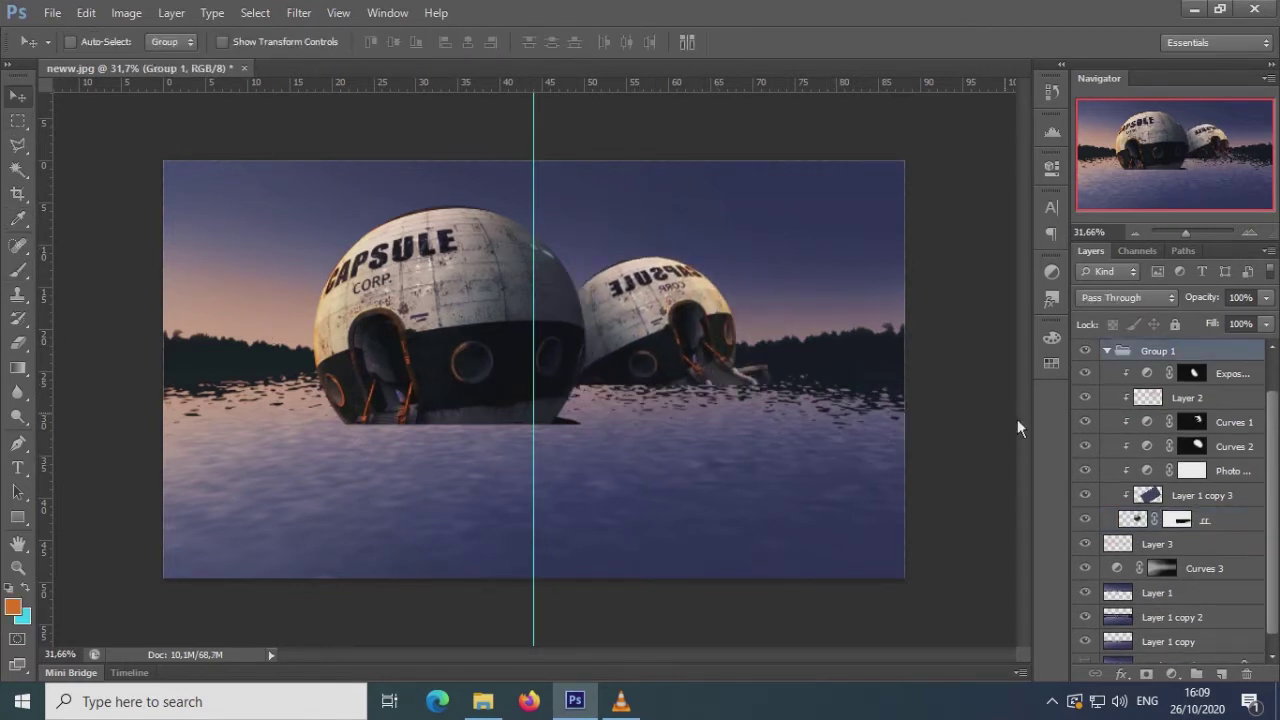
- Paint white into the Curves 1 mask over the smaller capsule
click(1193, 448)
key(b)
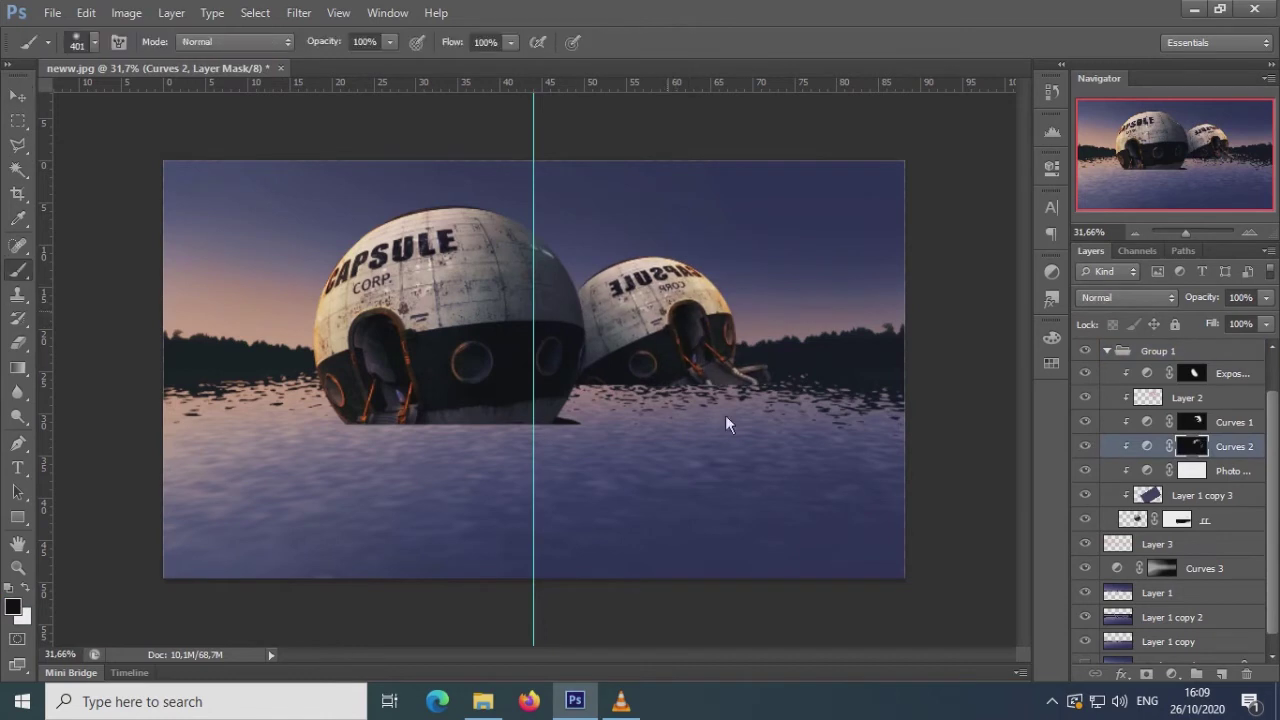
click(1201, 424)
key(x)
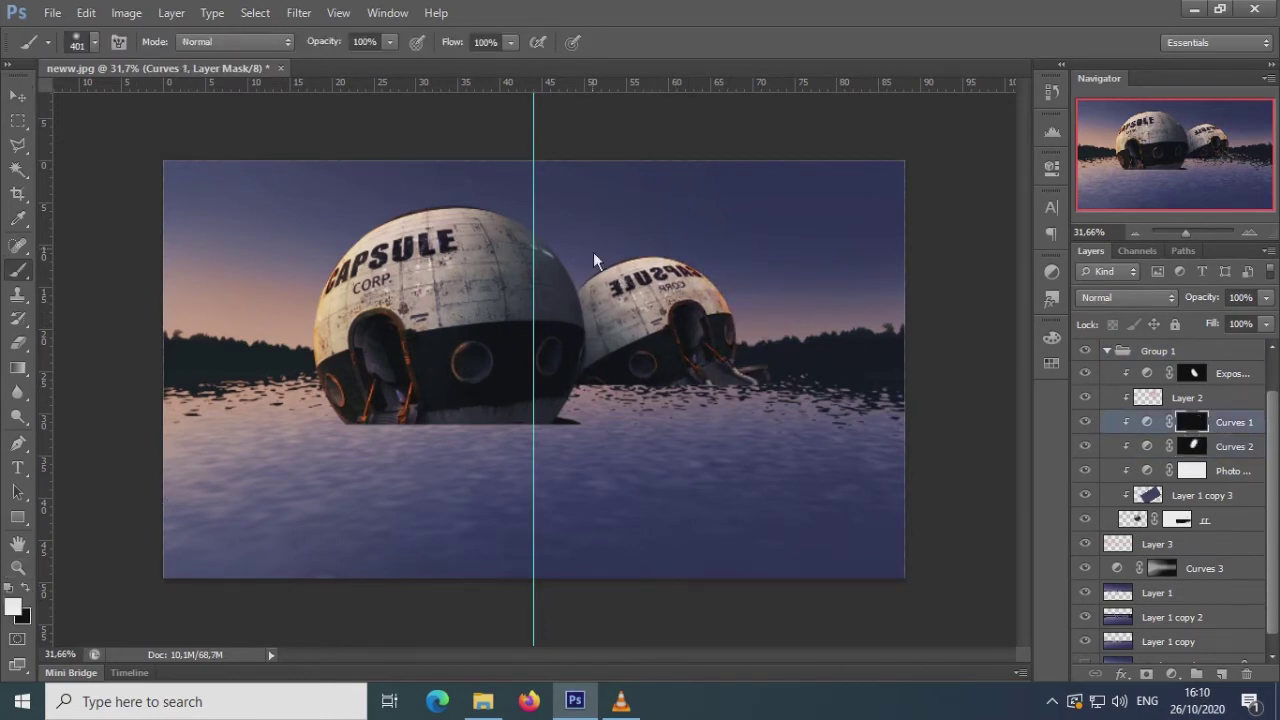
drag(600, 290, 640, 340)
- Set up an enlarged eraser at about 48% opacity, then select the Exposure 1 mask
click(1187, 397)
click(390, 42)
drag(397, 63, 381, 63)
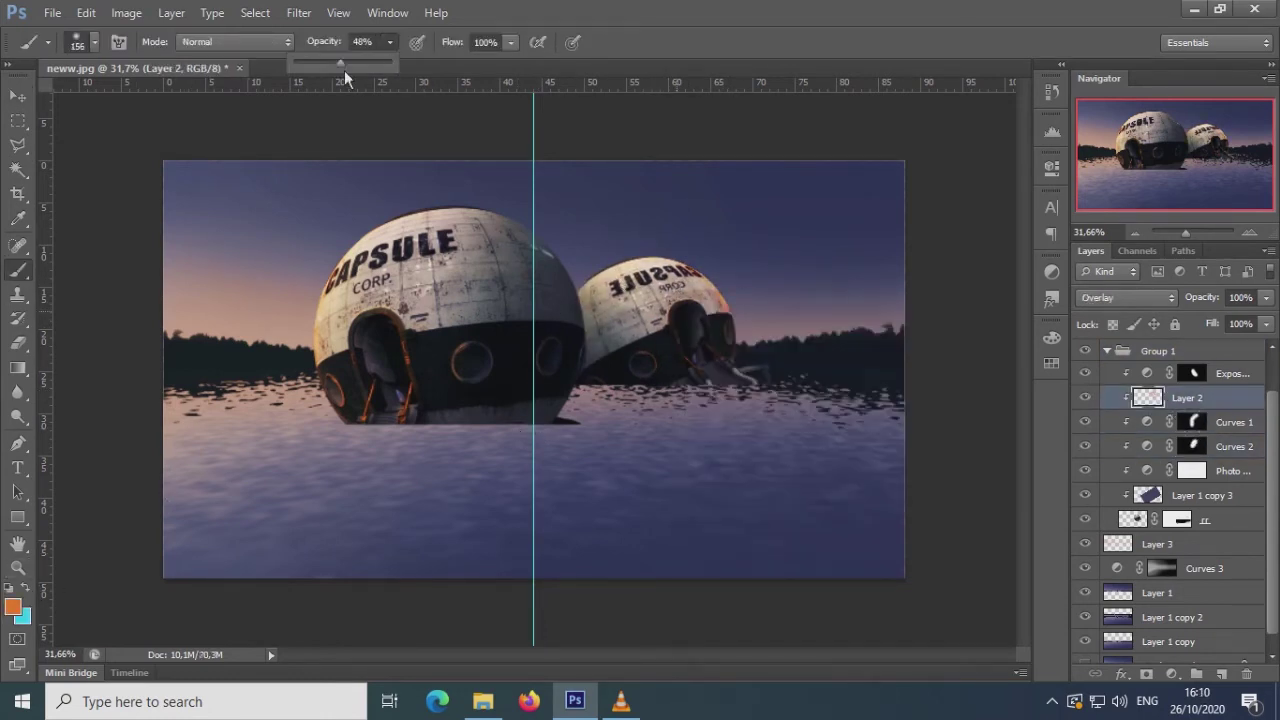
key(e)
right_click(800, 314)
key(Return)
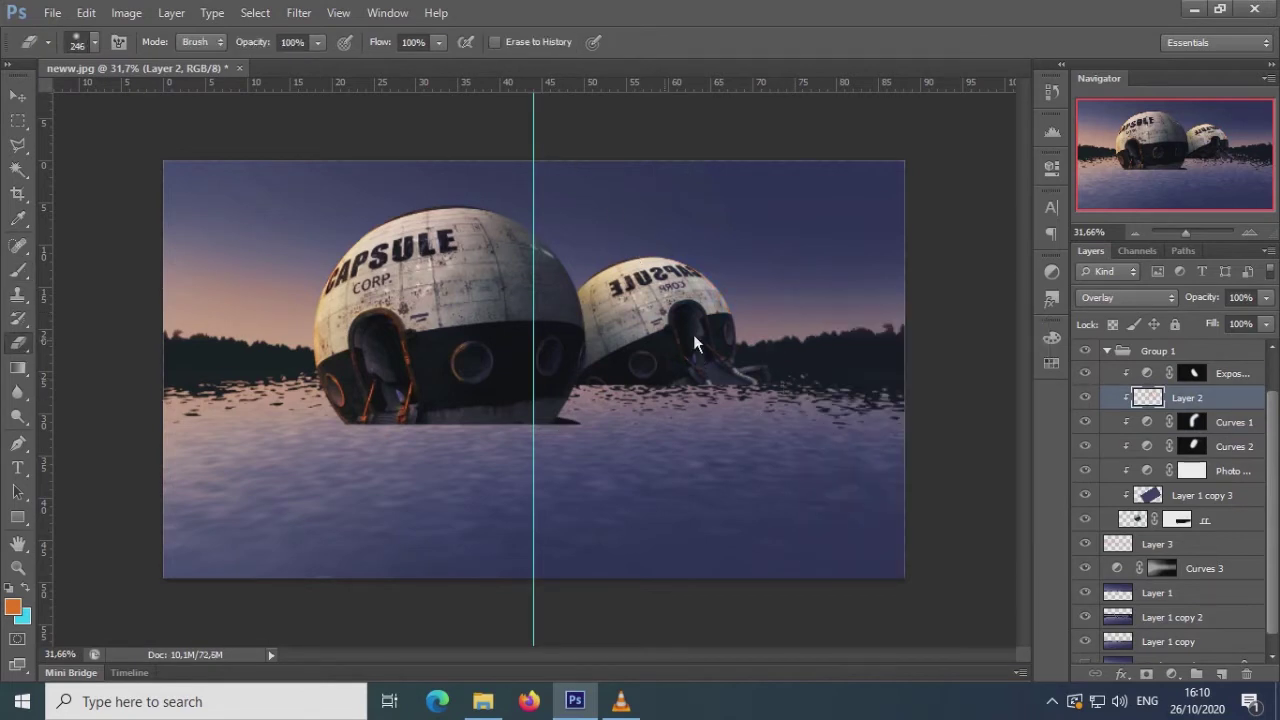
click(1192, 372)
key(d)
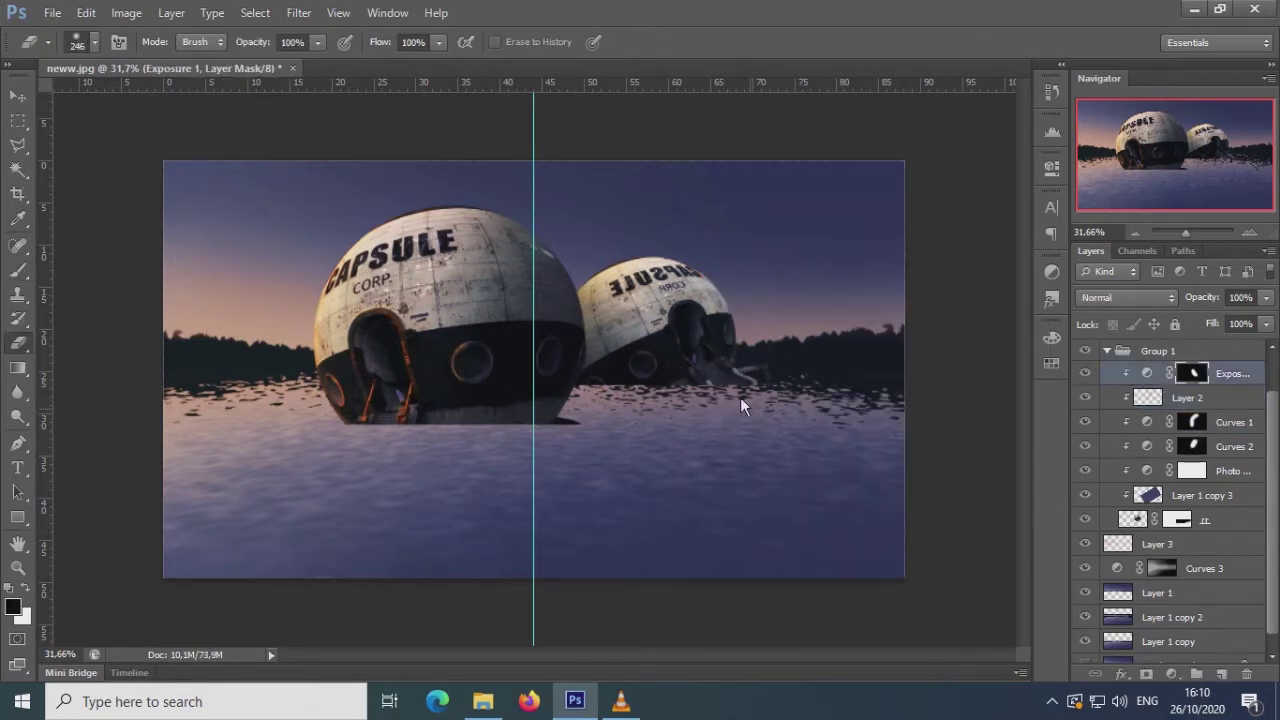
- Darken a small patch of the smaller capsule, then select Layer 2 with a much smaller brush
click(624, 288)
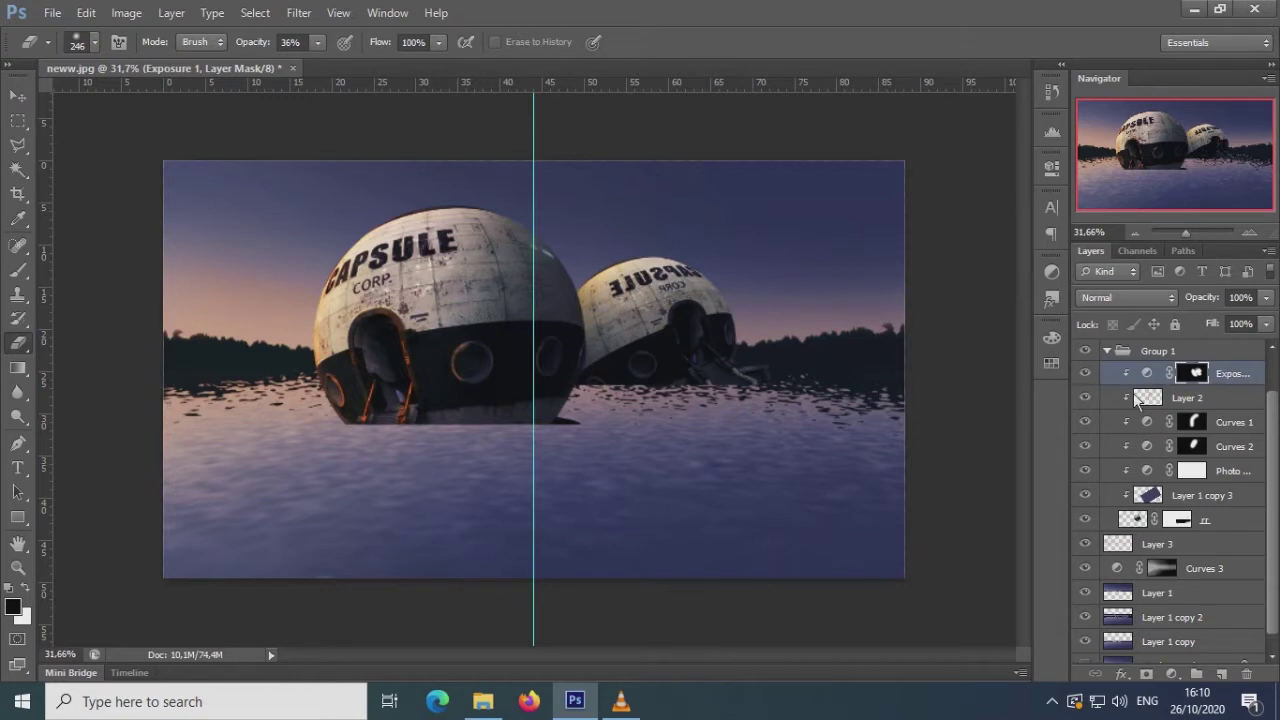
click(1093, 399)
key(b)
right_click(700, 320)
key(Return)
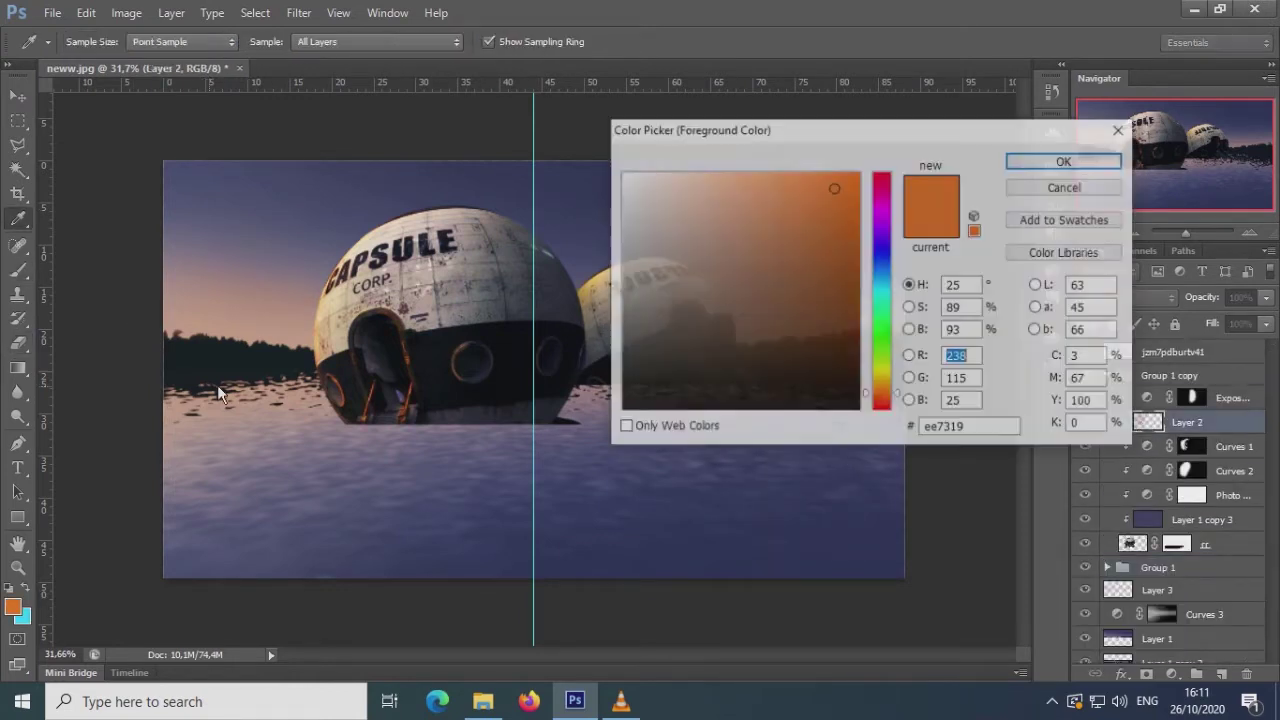
- Choose a warm orange-tan painting colour and inspect the large capsule's base close up
click(755, 192)
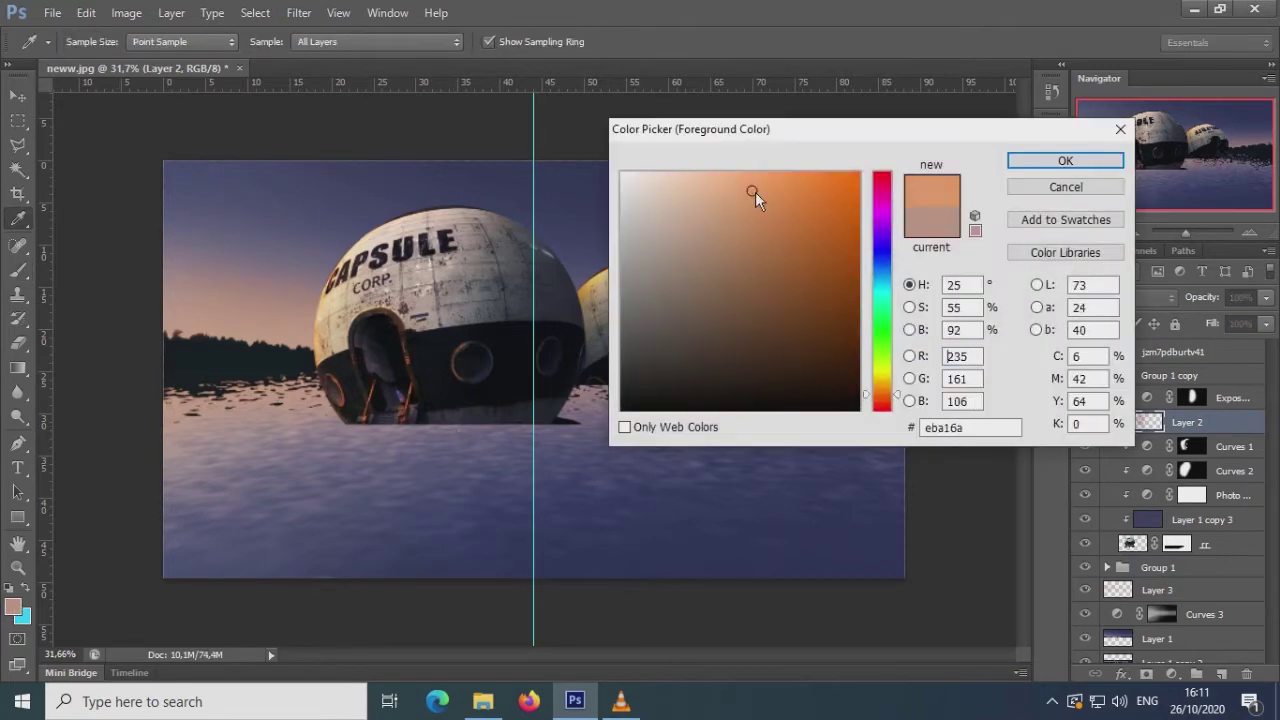
key(Return)
click(1196, 231)
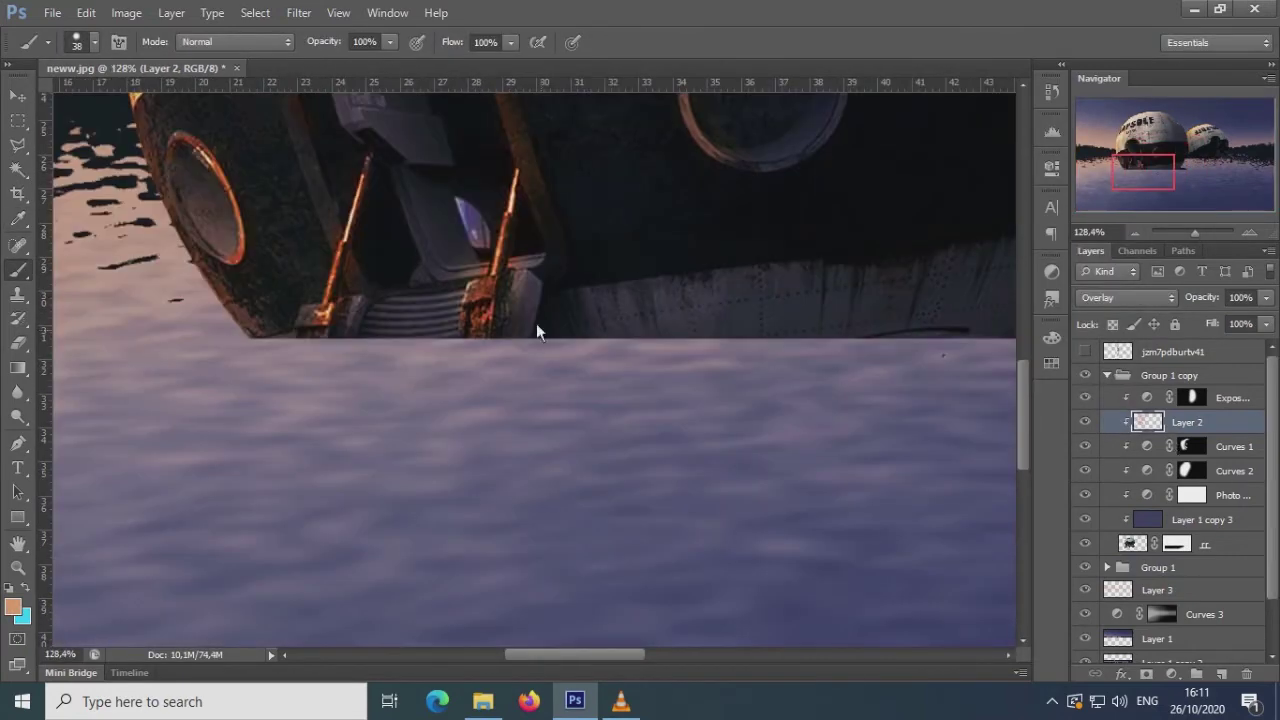
scroll(343, 417, up, 2)
scroll(347, 409, up, 2)
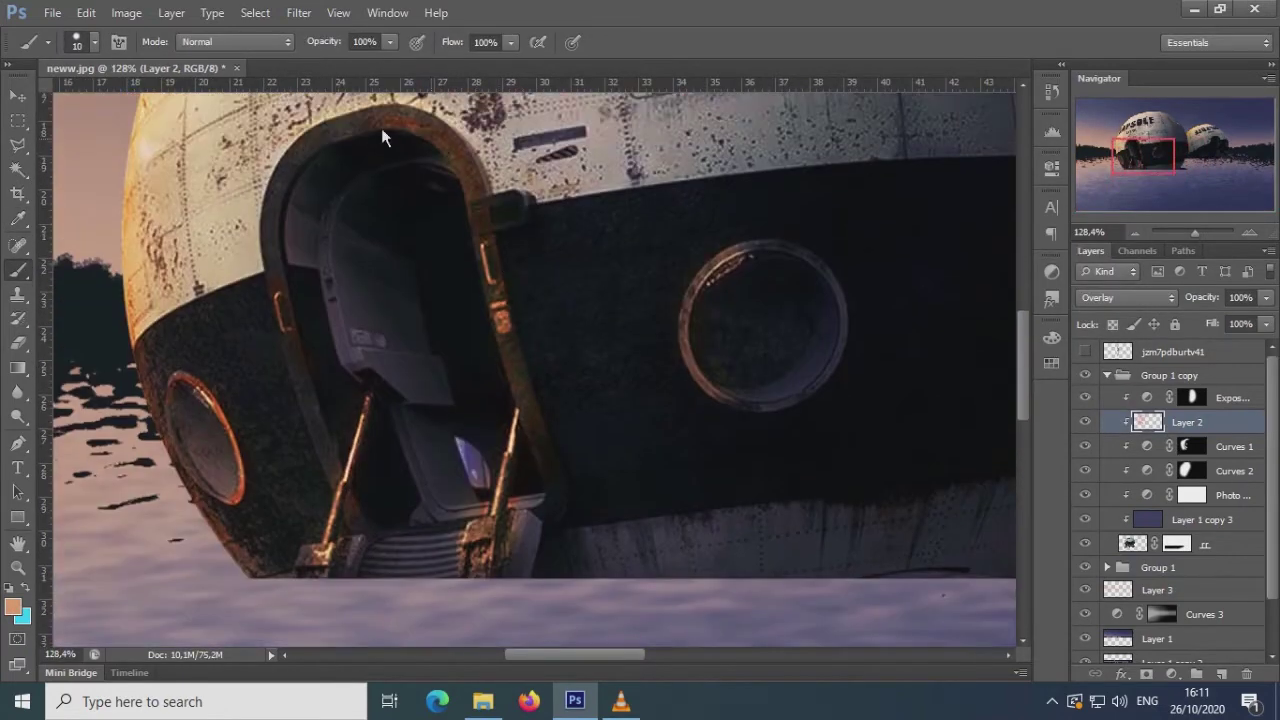
drag(1194, 232, 1183, 232)
click(1107, 375)
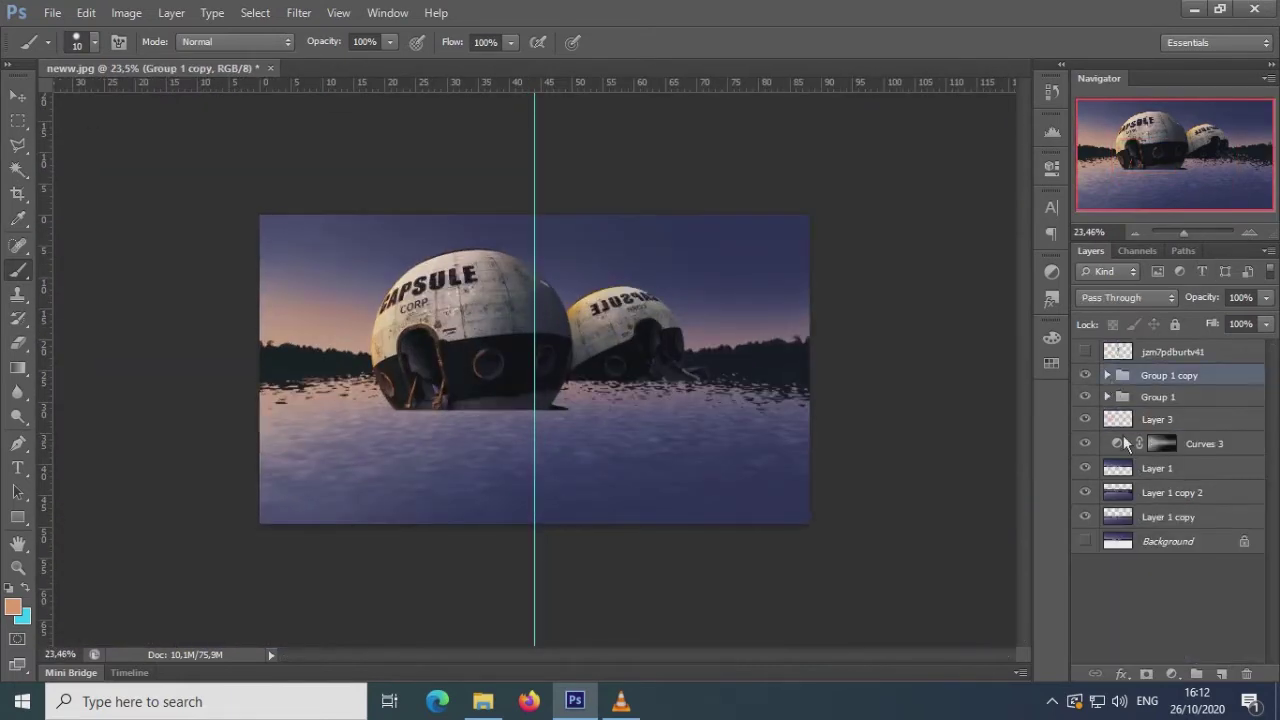
- Group the background layers, then merge the duplicated capsule group and flip it upside down
click(1106, 425)
shift+click(1160, 517)
key(ctrl+g)
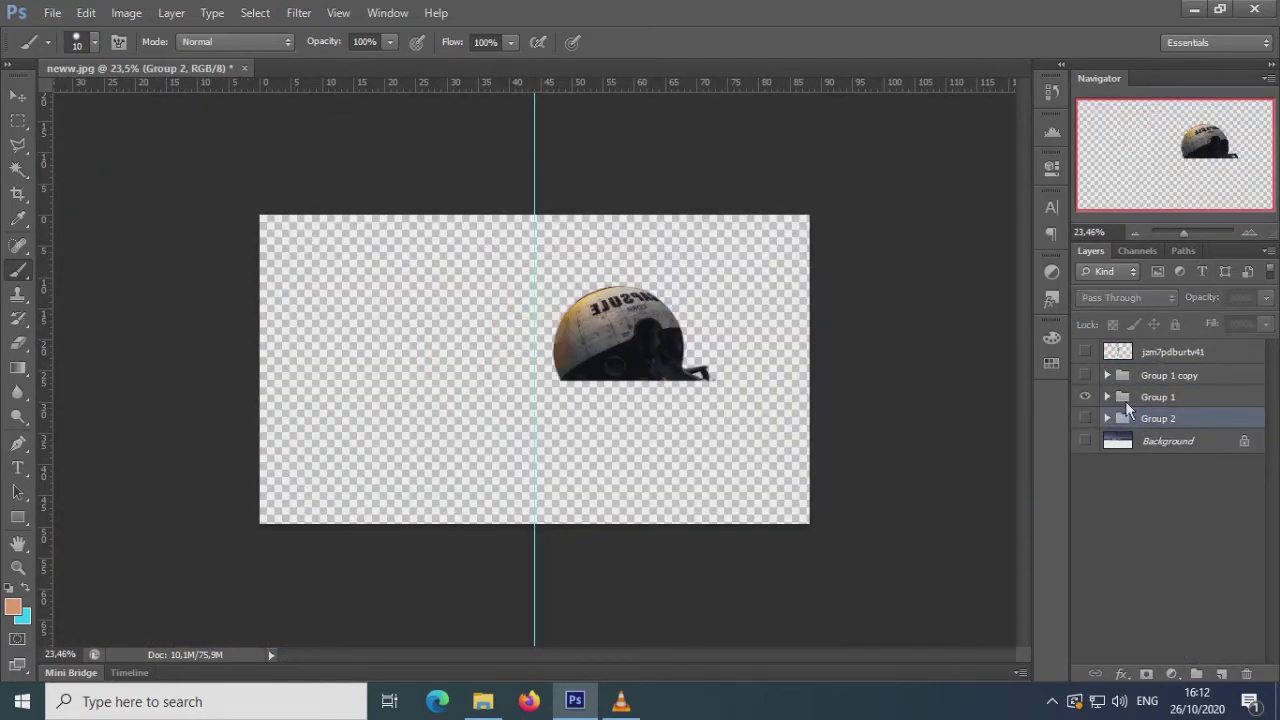
key(ctrl+e)
key(ctrl+t)
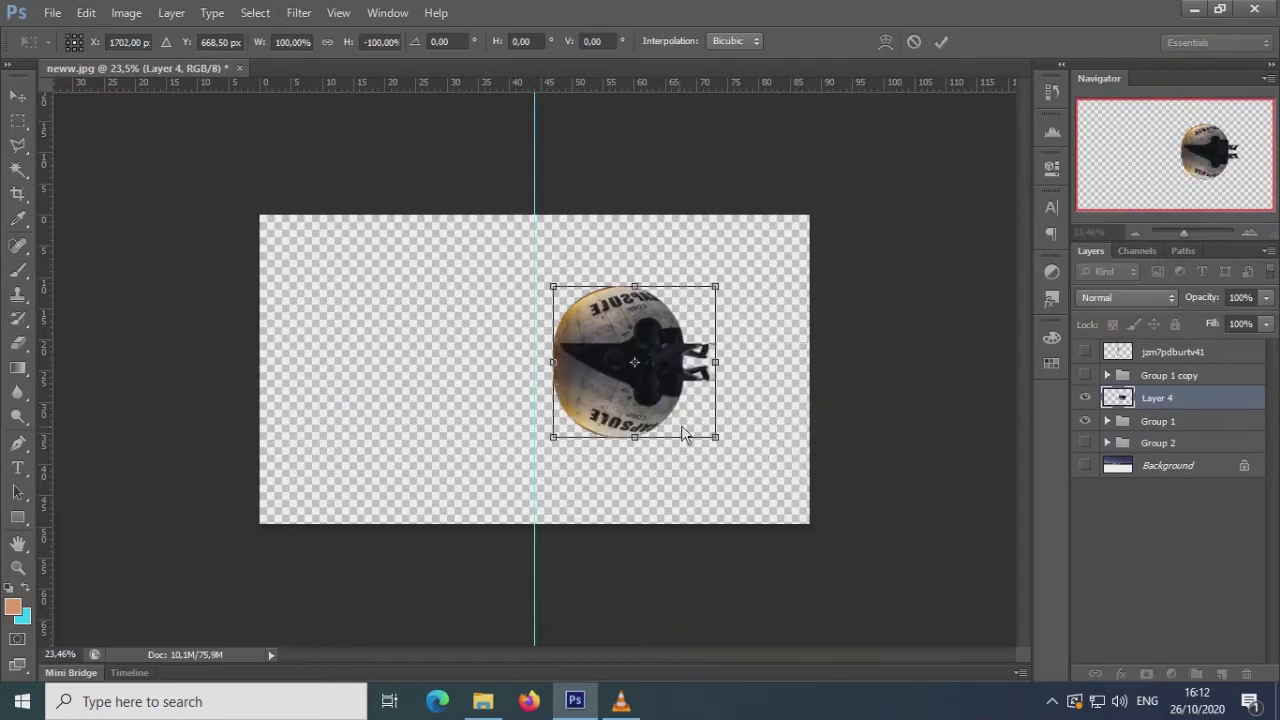
key(Return)
- Make a flipped, lowered merged copy of the large capsule as its reflection
click(1085, 398)
key(ctrl+shift+alt+e)
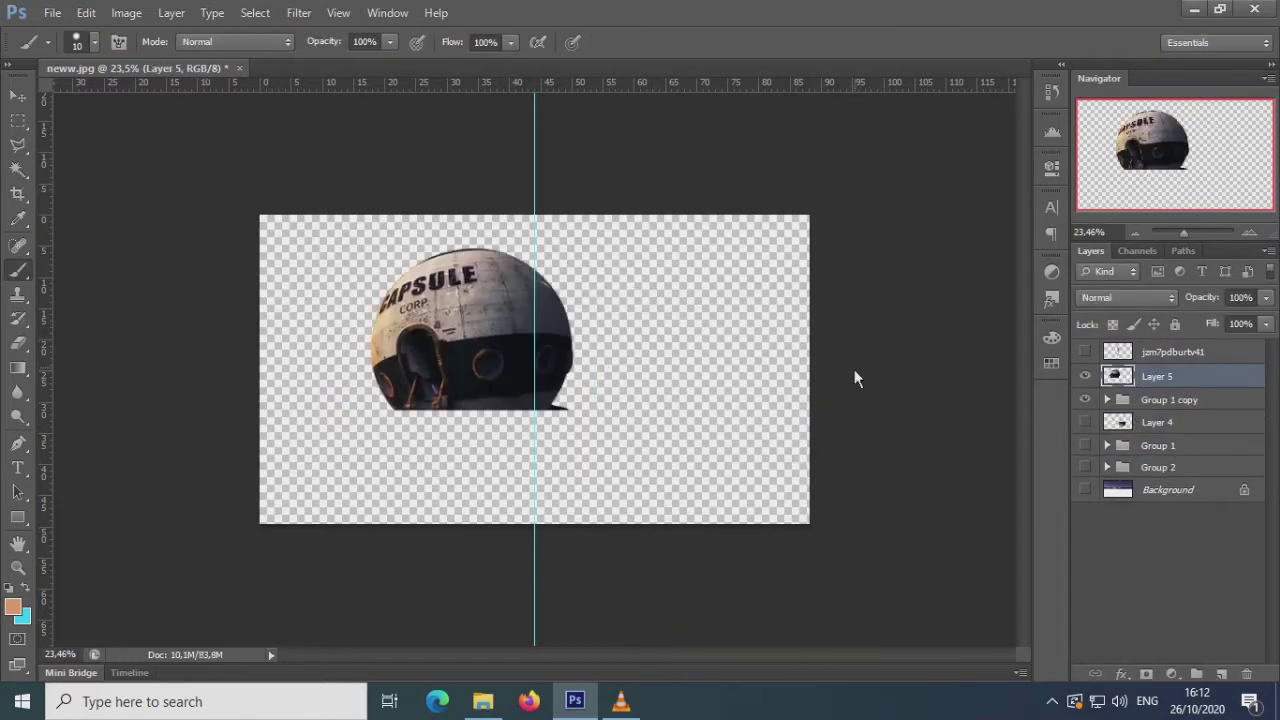
key(ctrl+t)
drag(517, 379, 517, 487)
key(Return)
key(b)
click(1085, 399)
- Apply a Displace filter to the reflection, then undo the merge and displacement
click(299, 12)
click(316, 33)
click(480, 406)
key(ctrl+e)
click(1085, 397)
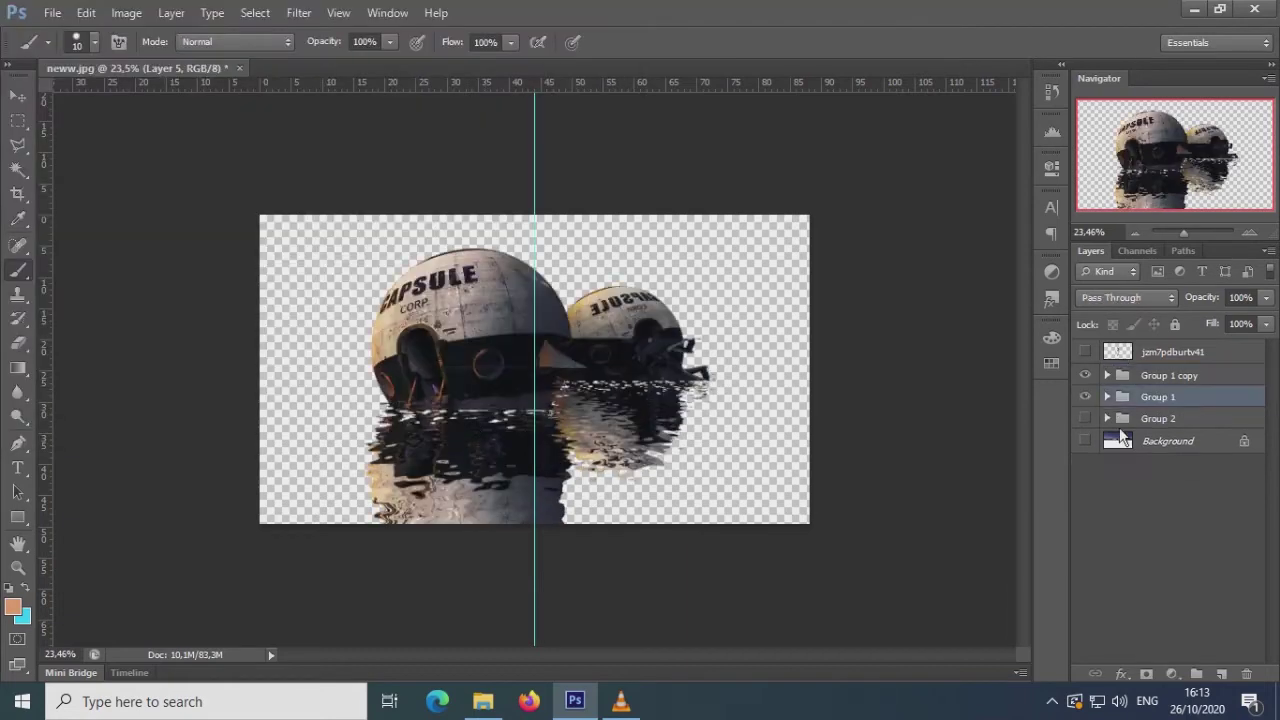
click(1085, 418)
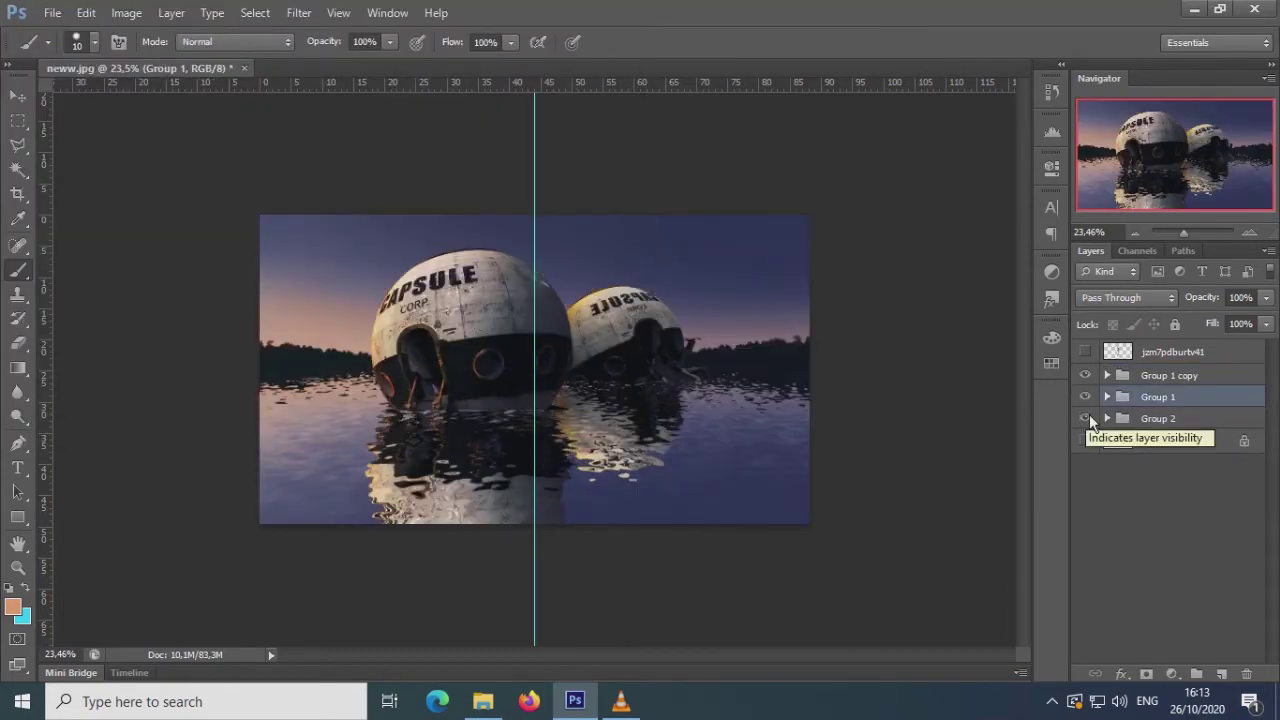
key(ctrl+alt+z)
key(ctrl+alt+z)
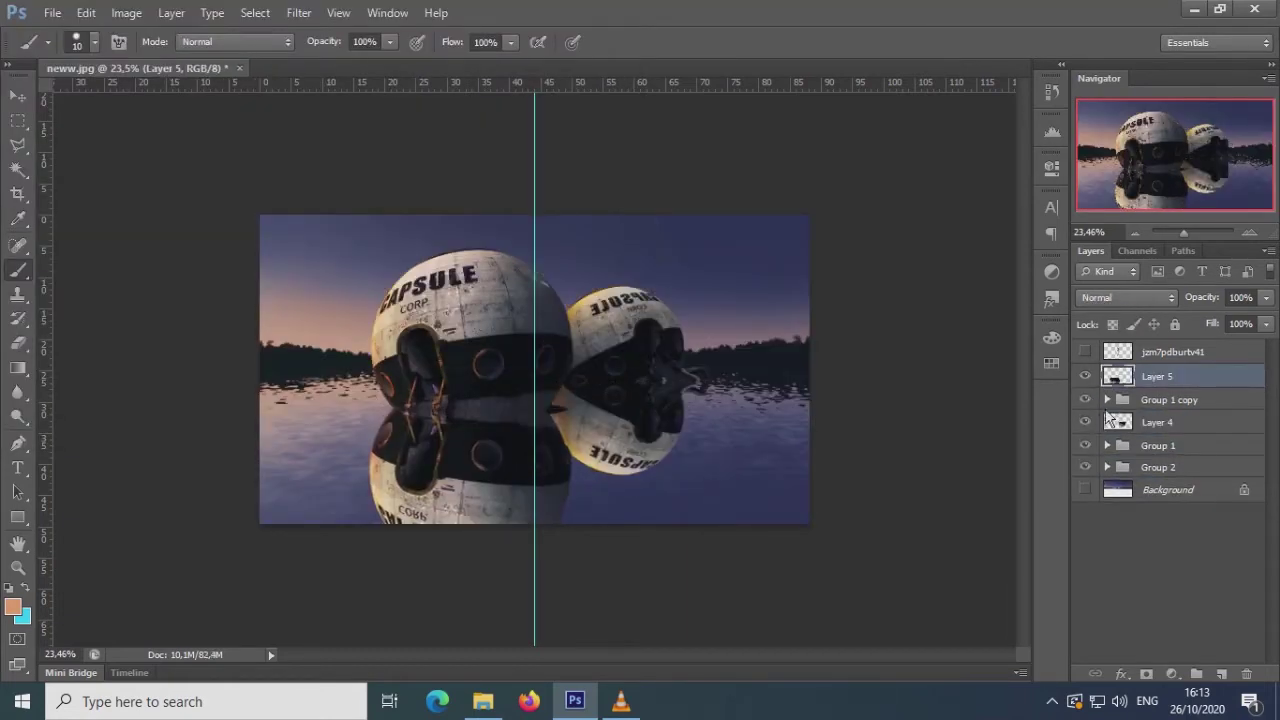
key(ctrl+alt+z)
- Reapply the Displace filter with a displacement map and place Layer 5 beneath Group 1 copy
right_click(481, 316)
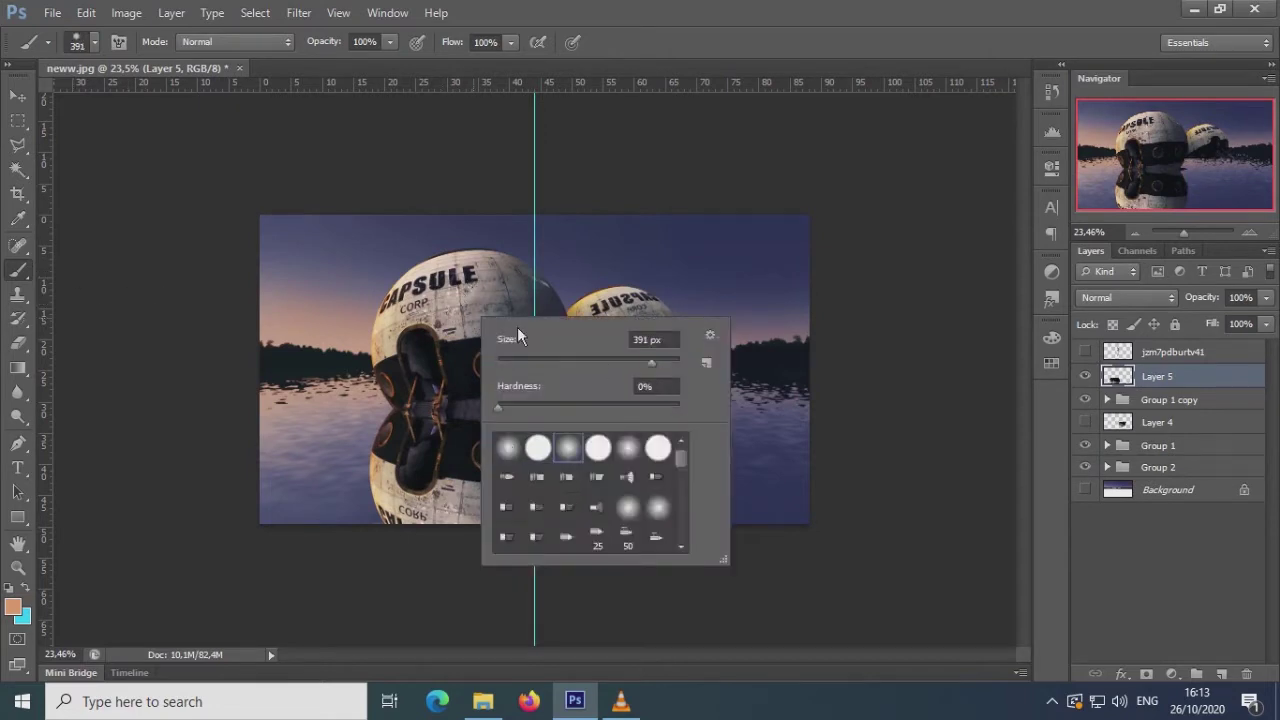
key(Return)
key(e)
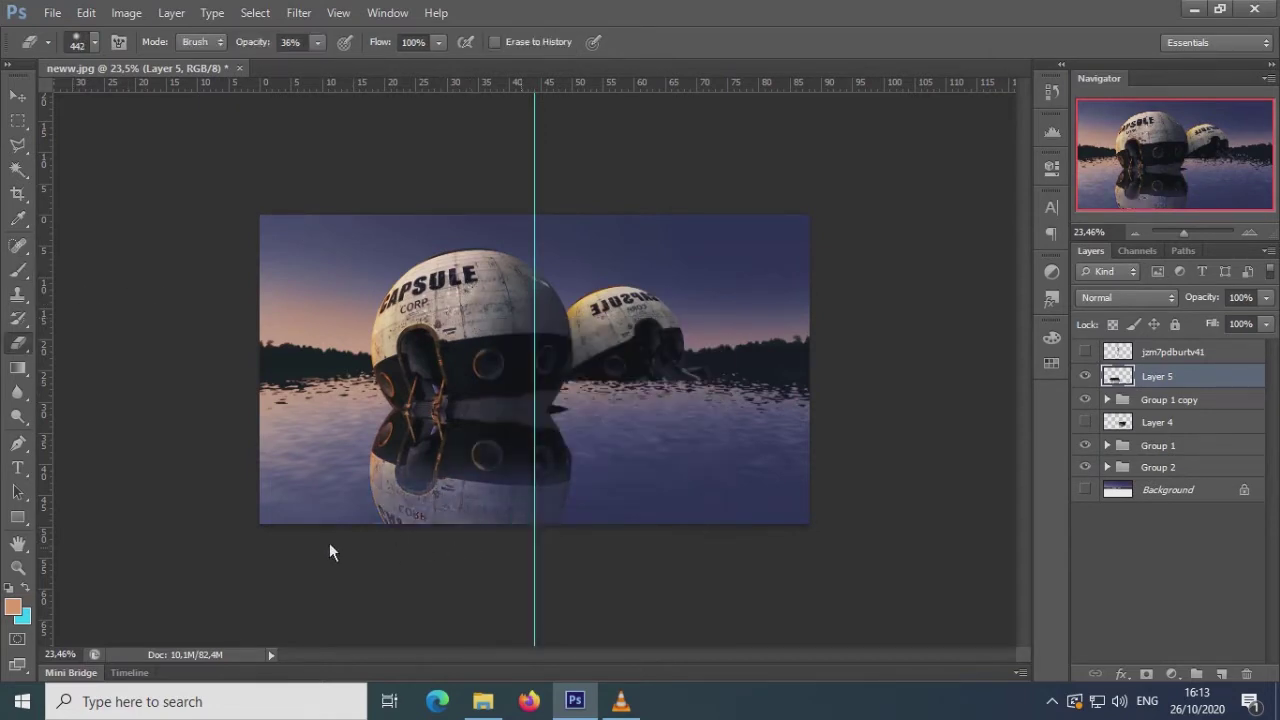
click(298, 12)
click(636, 218)
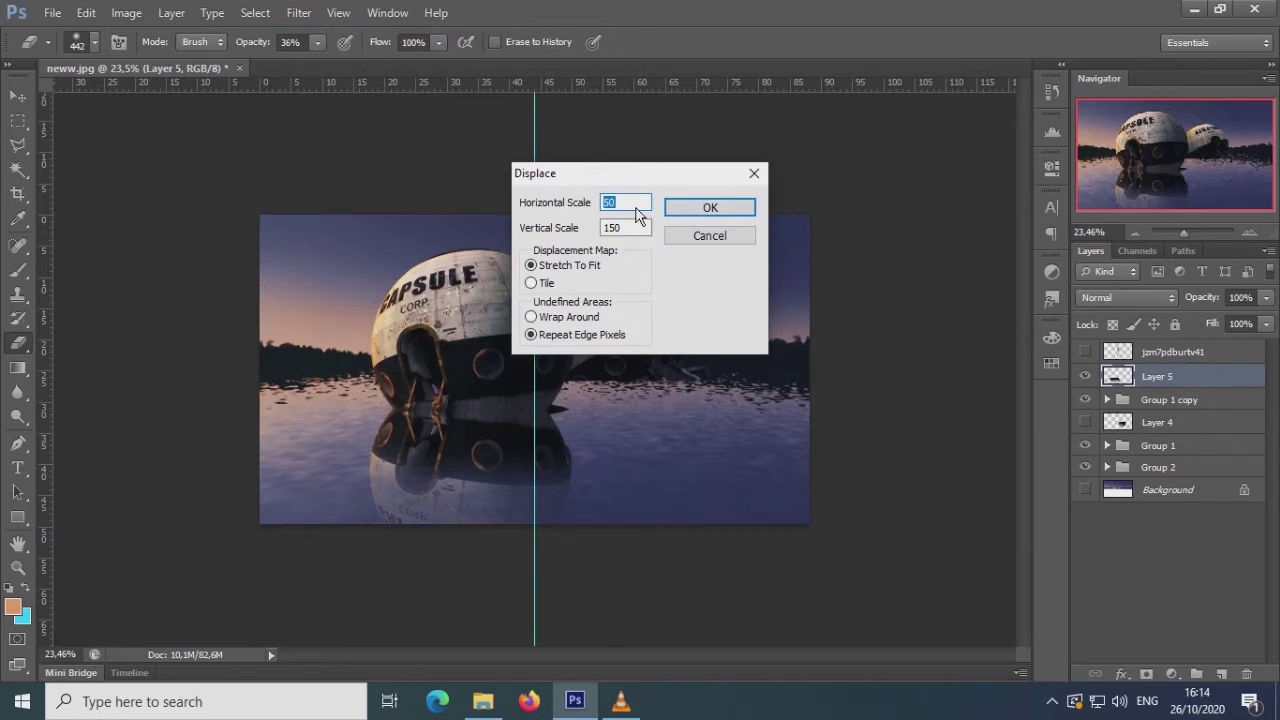
text(1)
key(Return)
click(480, 417)
drag(1157, 376, 1137, 420)
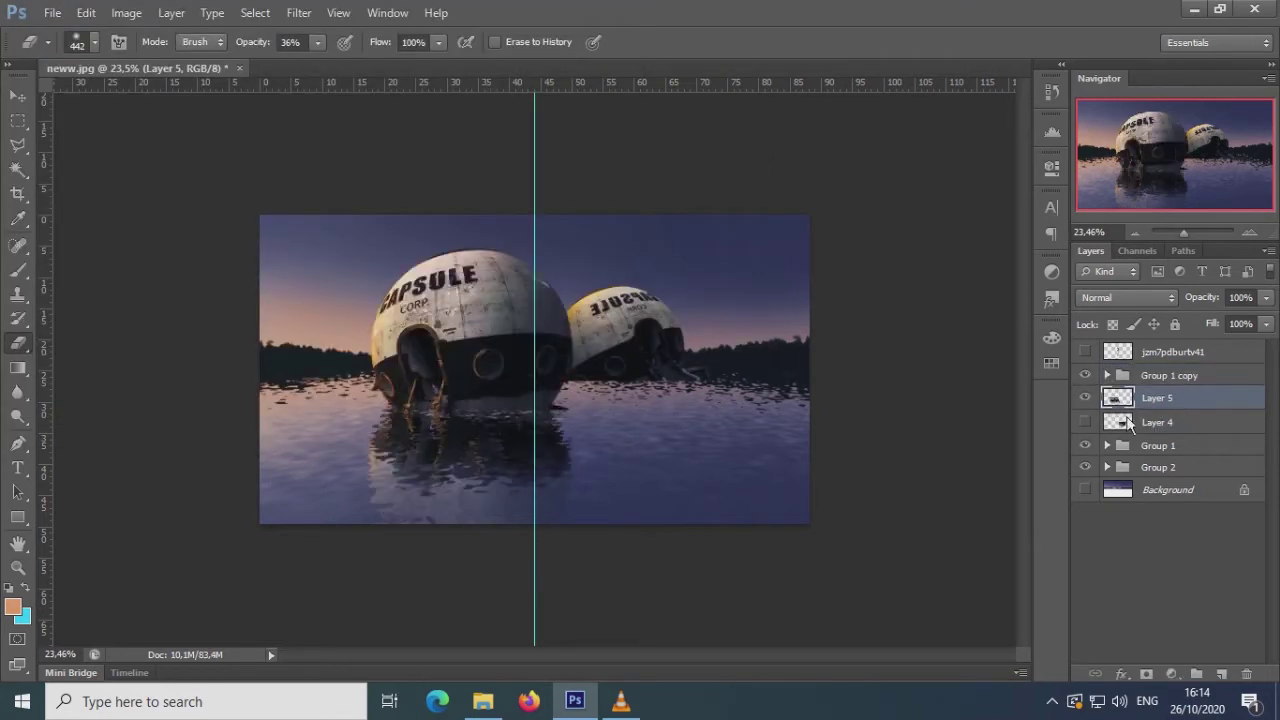
- Add a new layer, tidy the smaller capsule's reflection layers, and move Layer 4 into Group 1
key(b)
right_click(410, 365)
click(1222, 673)
right_click(554, 391)
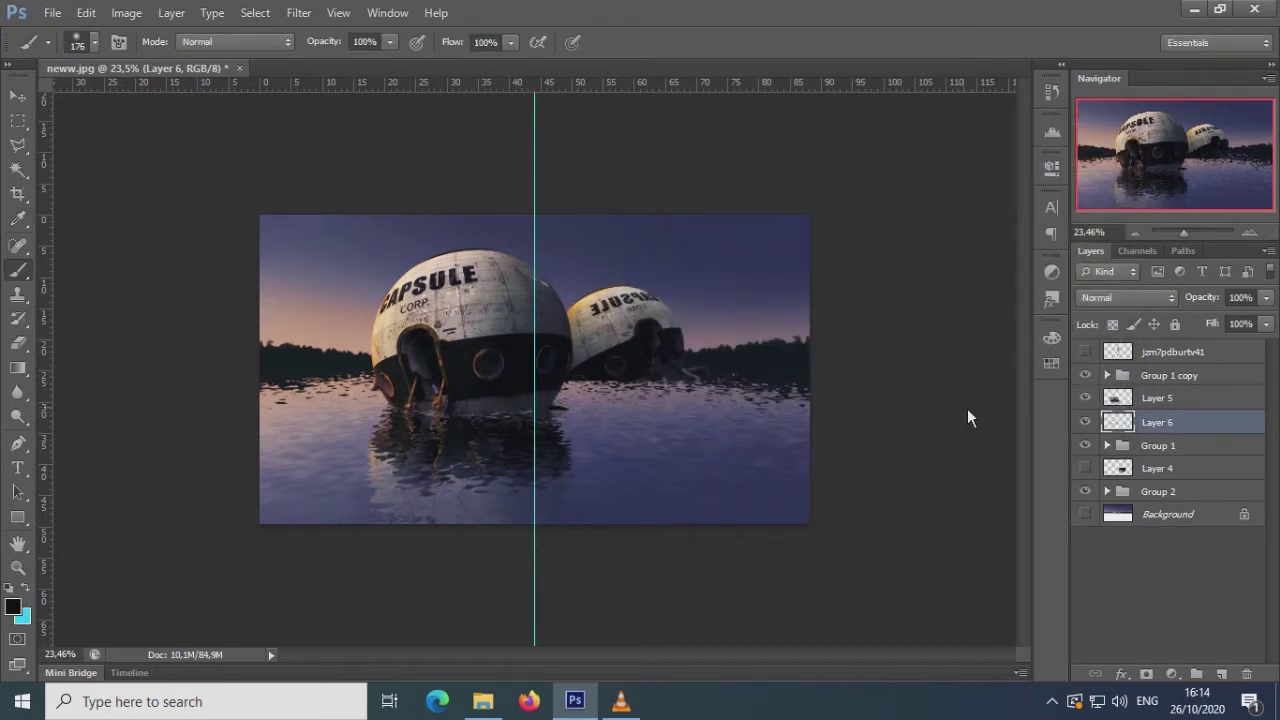
shift+click(1128, 398)
key(Delete)
click(1085, 419)
click(1157, 419)
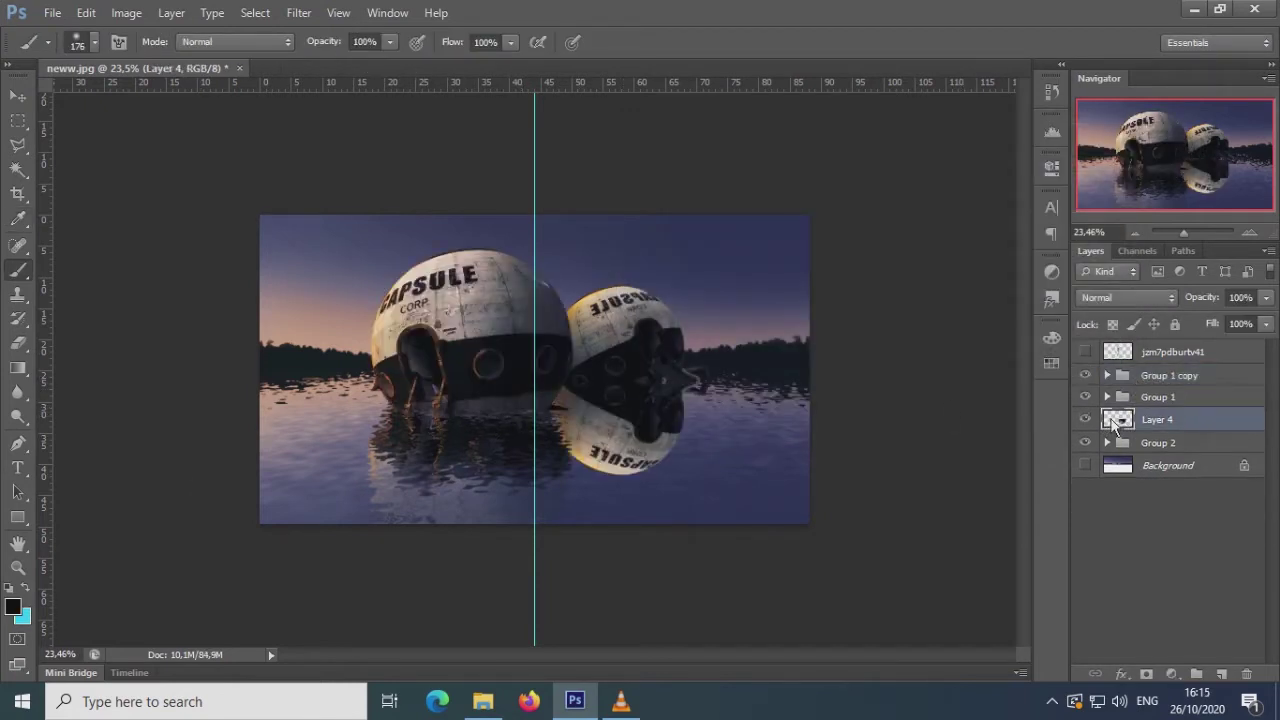
key(e)
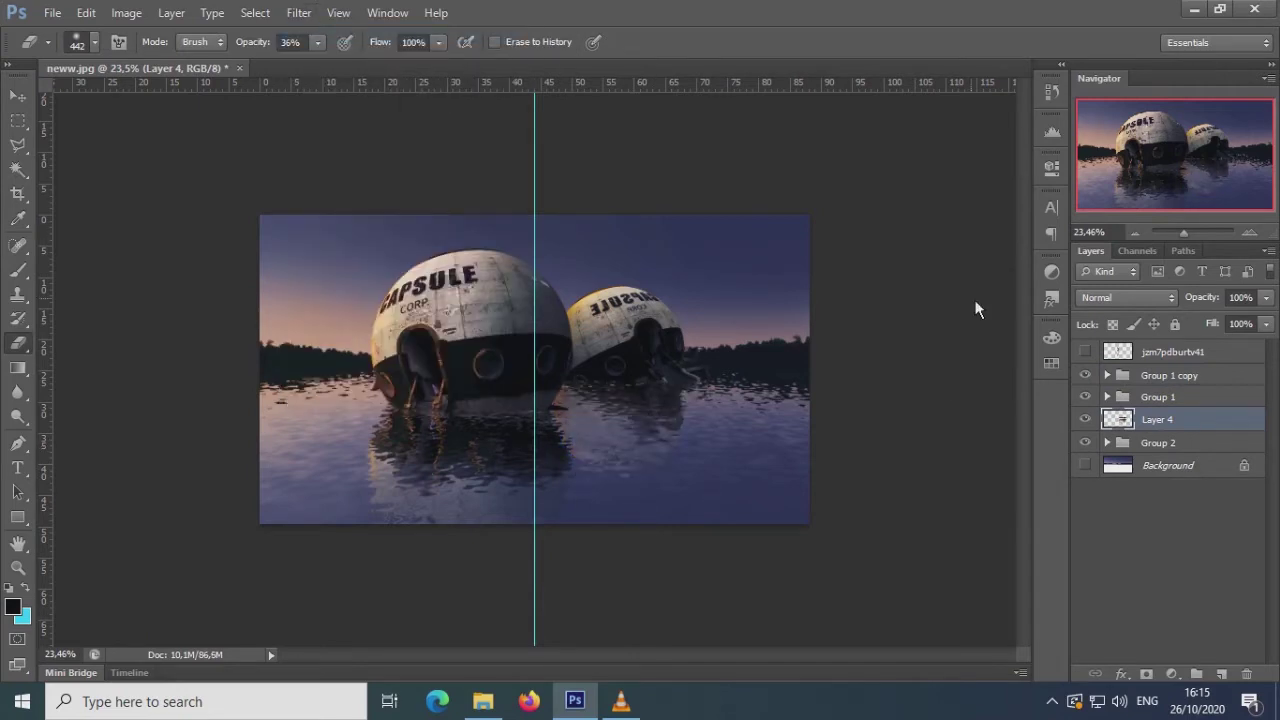
drag(1127, 425, 1088, 402)
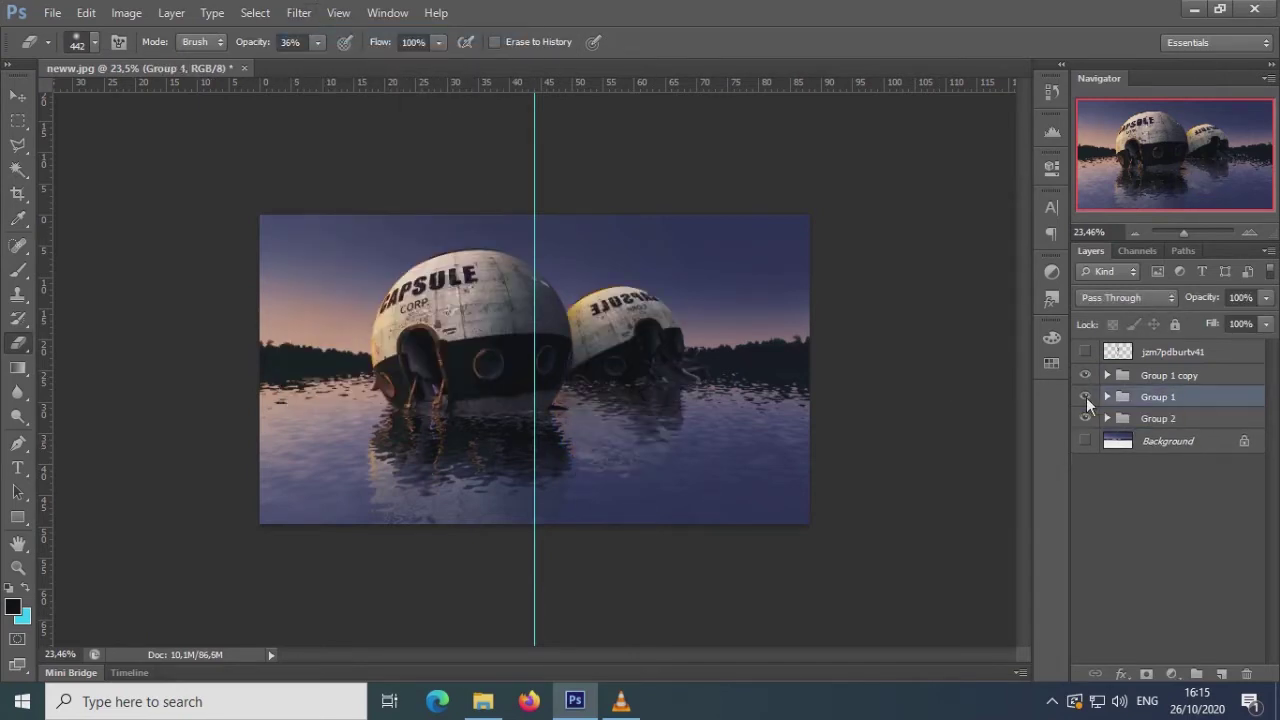
- Place the tyre image and move it onto the water beside the smaller capsule
drag(575, 690, 717, 421)
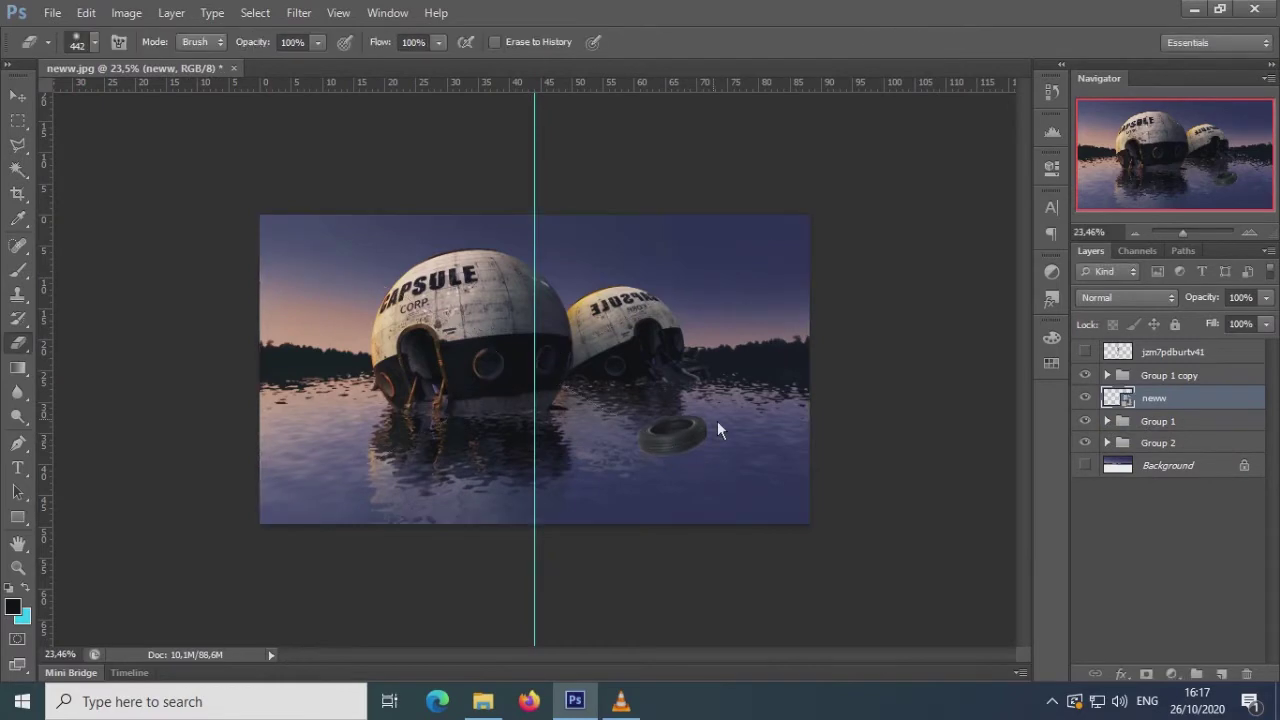
scroll(717, 421, up, 3)
drag(980, 595, 836, 463)
drag(1189, 232, 1188, 232)
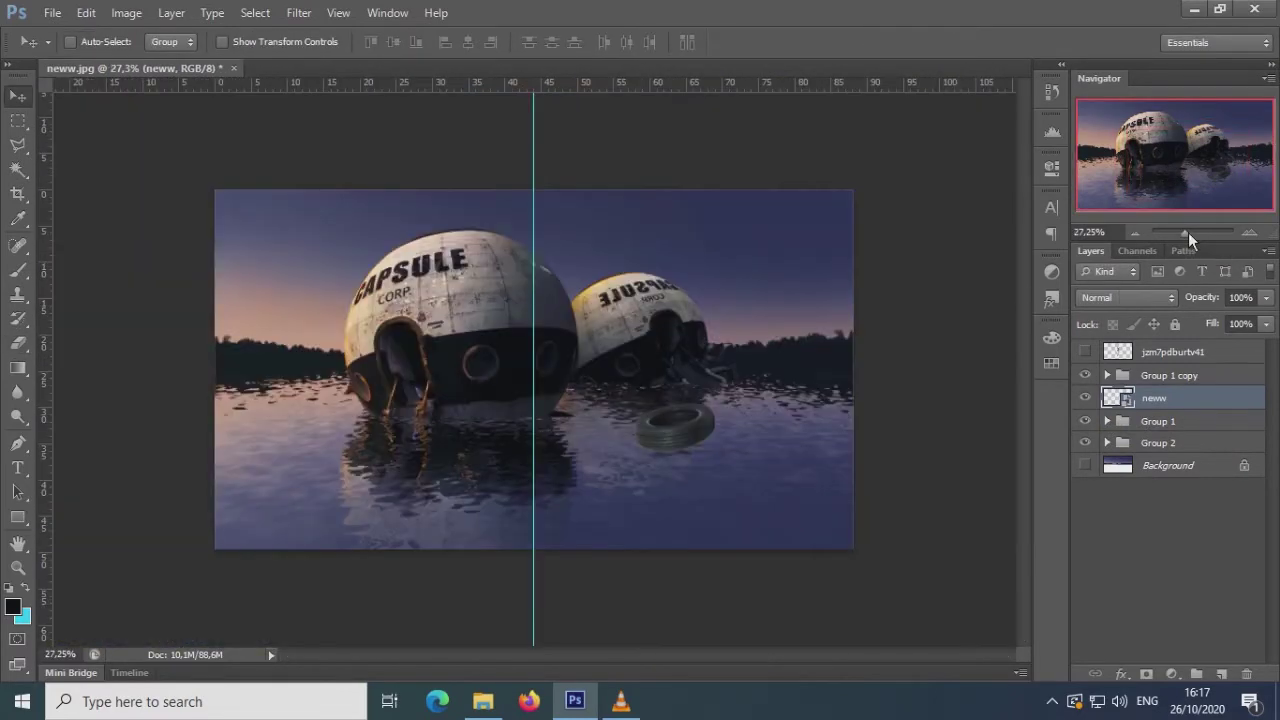
- Select the area below the tyre and add a layer mask to the tyre layer
key(m)
drag(684, 471, 901, 519)
key(b)
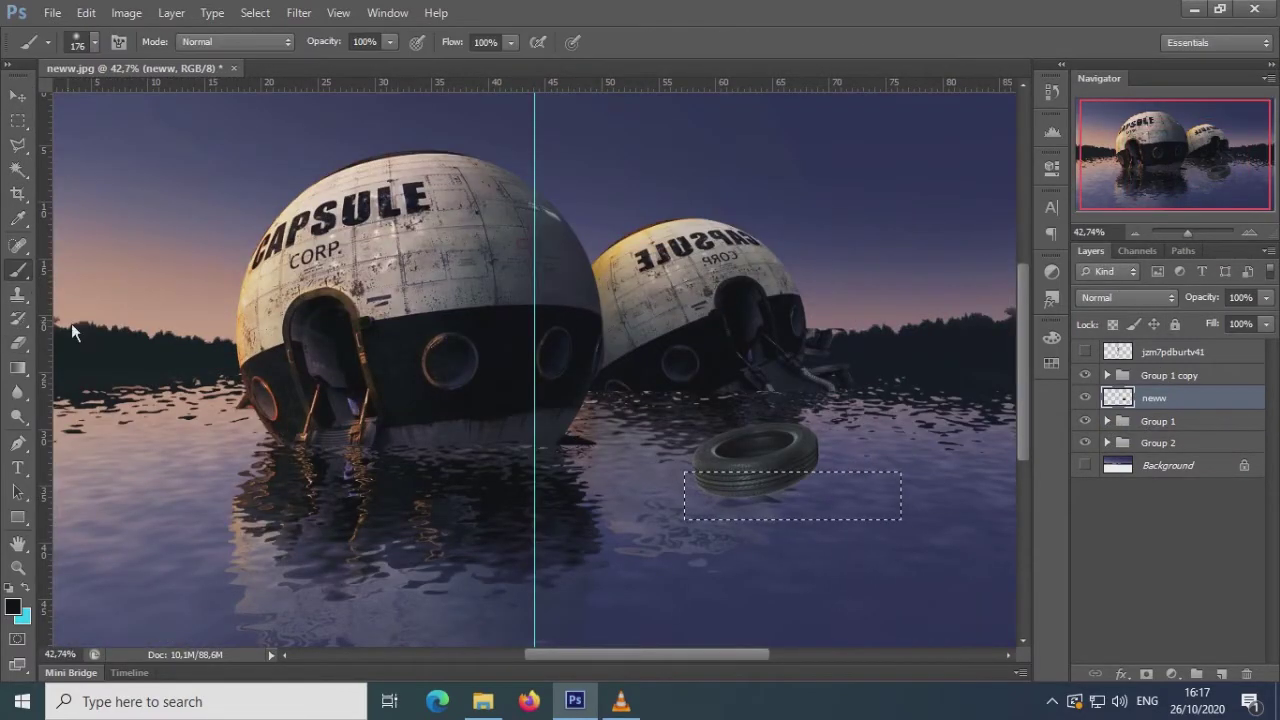
right_click(671, 400)
click(694, 509)
key(ctrl+d)
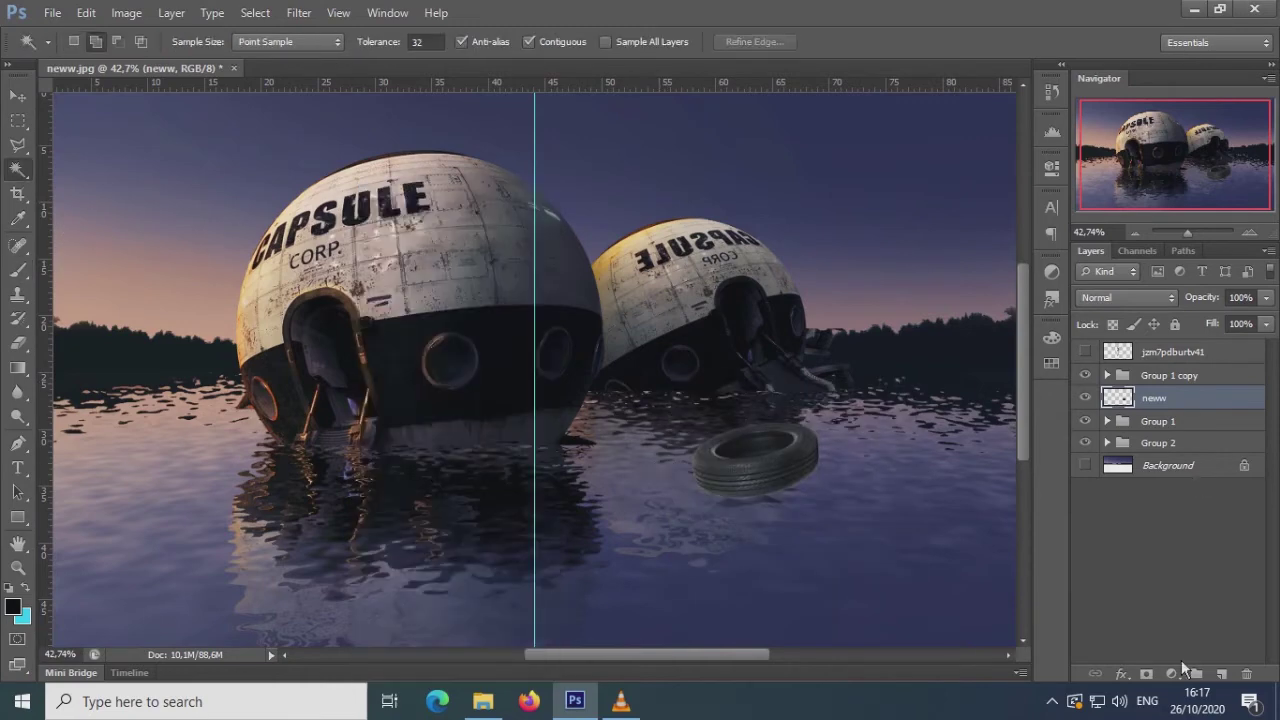
- On a new layer above the tyre, paint orange along its lower edge in Overlay mode
click(1146, 674)
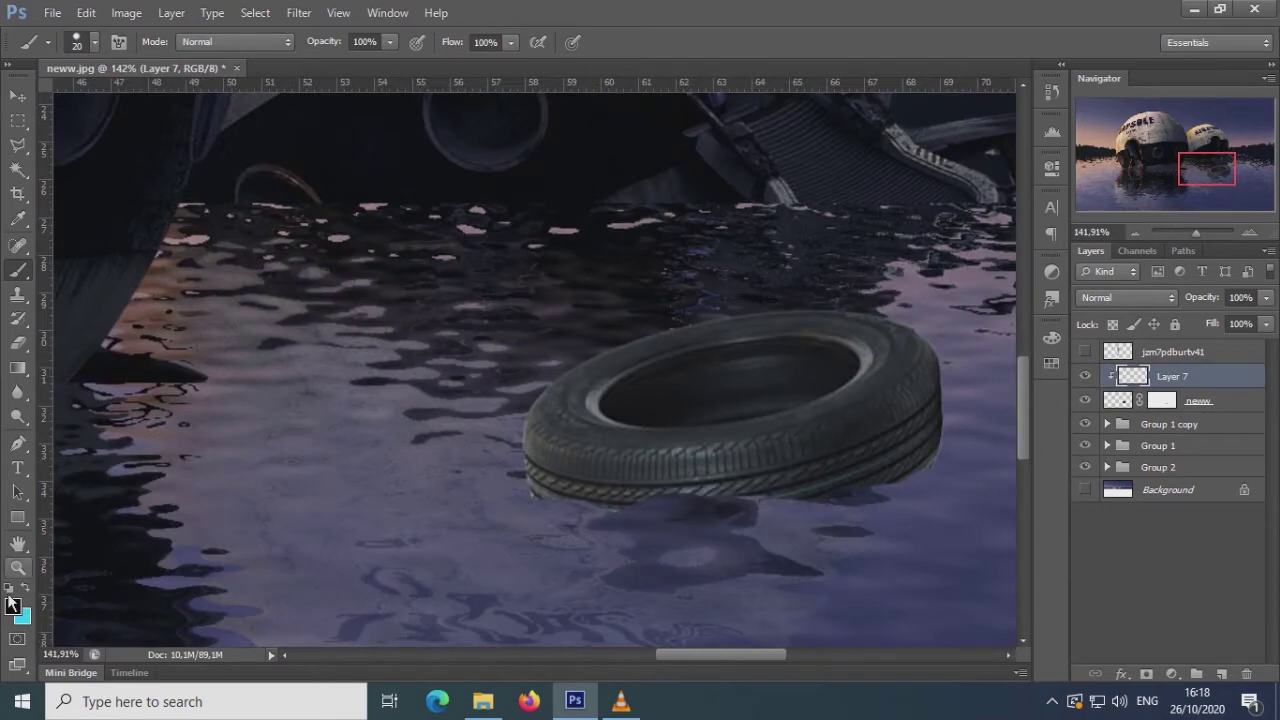
click(12, 603)
click(1063, 80)
right_click(854, 404)
mouse_move(600, 445)
mouse_down()
mouse_move(750, 440)
mouse_move(525, 435)
mouse_up()
key(shift+alt+o)
- Enlarge the brush slightly and lower the orange paint layer to 43% opacity
right_click(777, 411)
click(1035, 605)
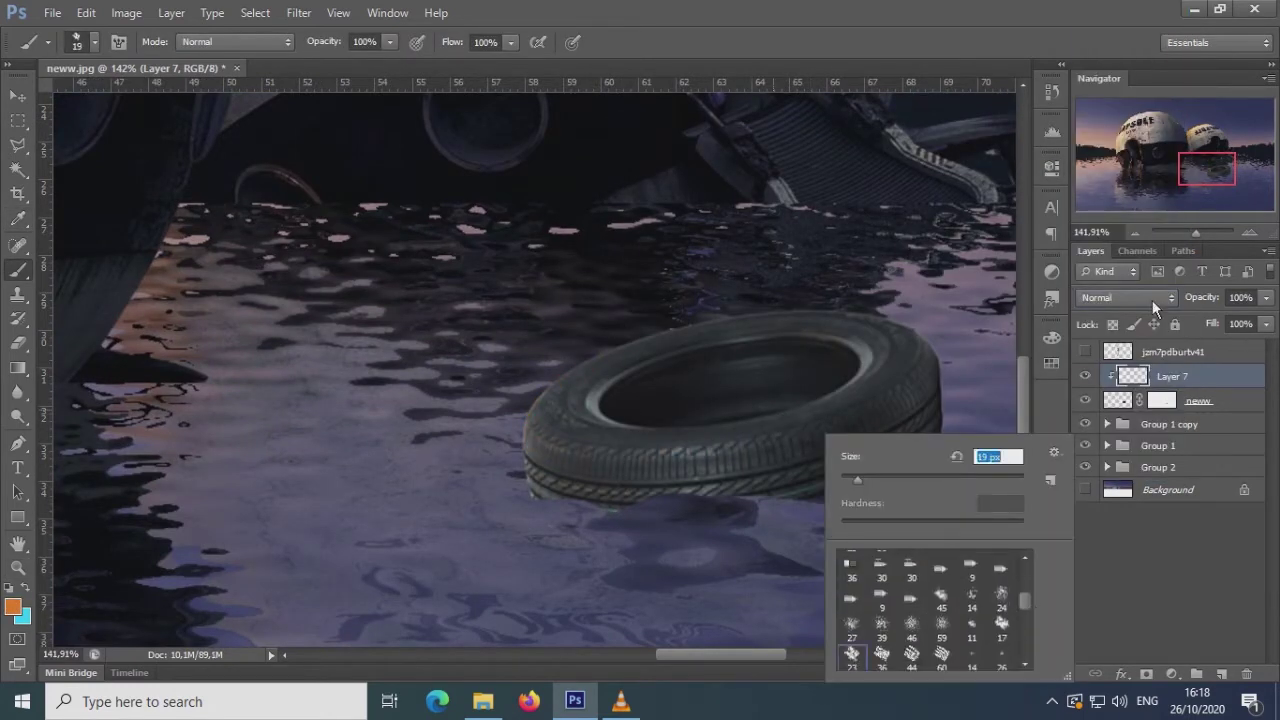
click(1266, 297)
drag(1262, 318, 1224, 318)
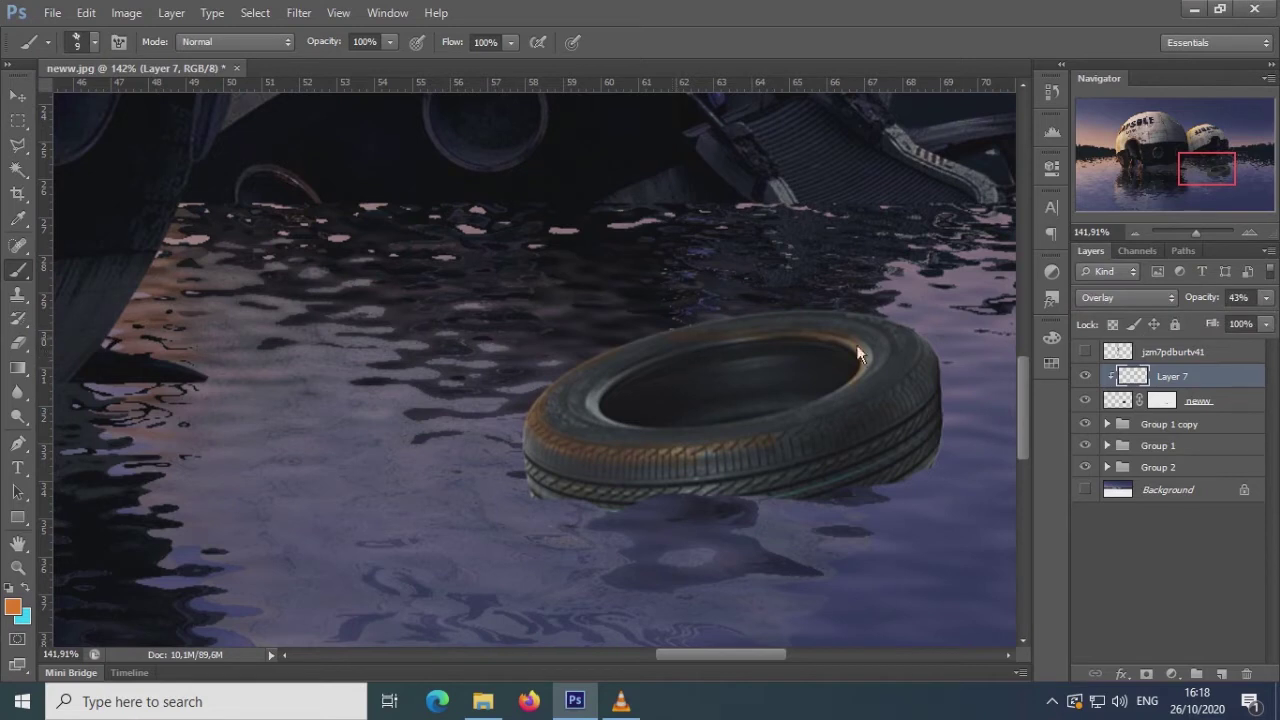
scroll(600, 460, down, 2)
scroll(653, 417, down, 1)
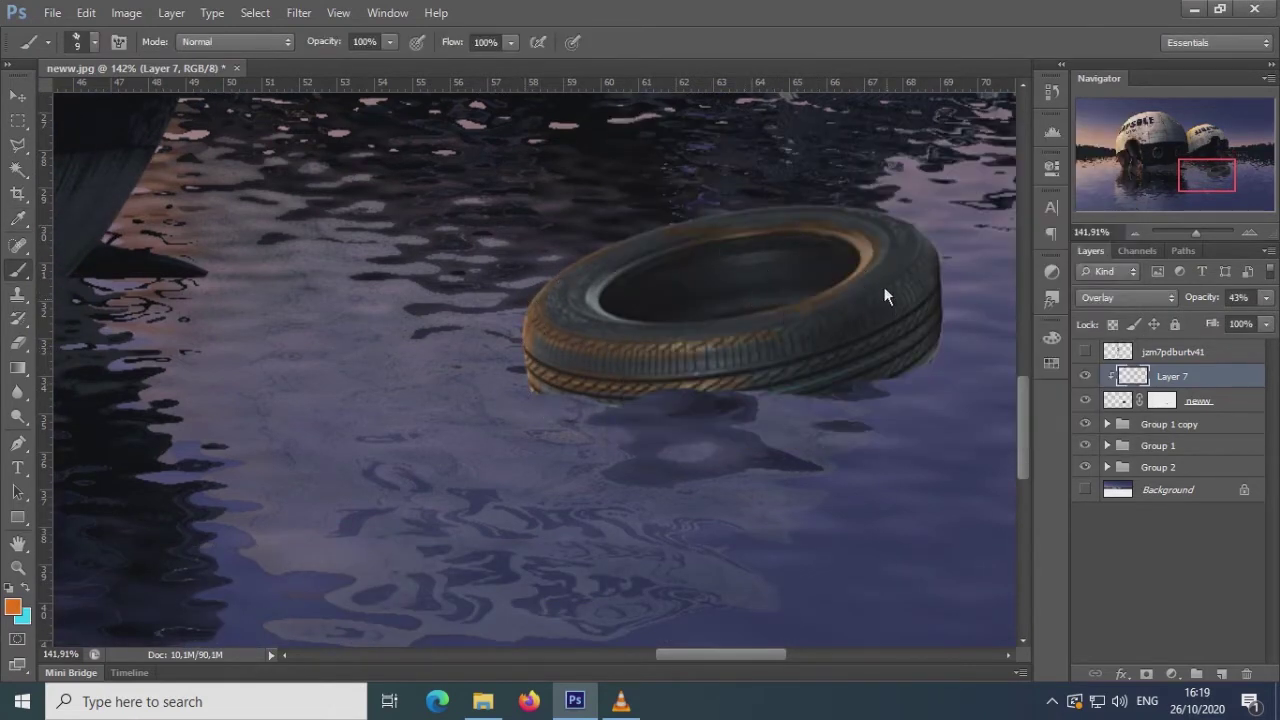
- Switch to a soft round brush at 24% opacity and add a Curves adjustment above the paint
right_click(708, 252)
scroll(830, 420, up, 2)
double_click(1057, 438)
key(2)
key(4)
right_click(914, 312)
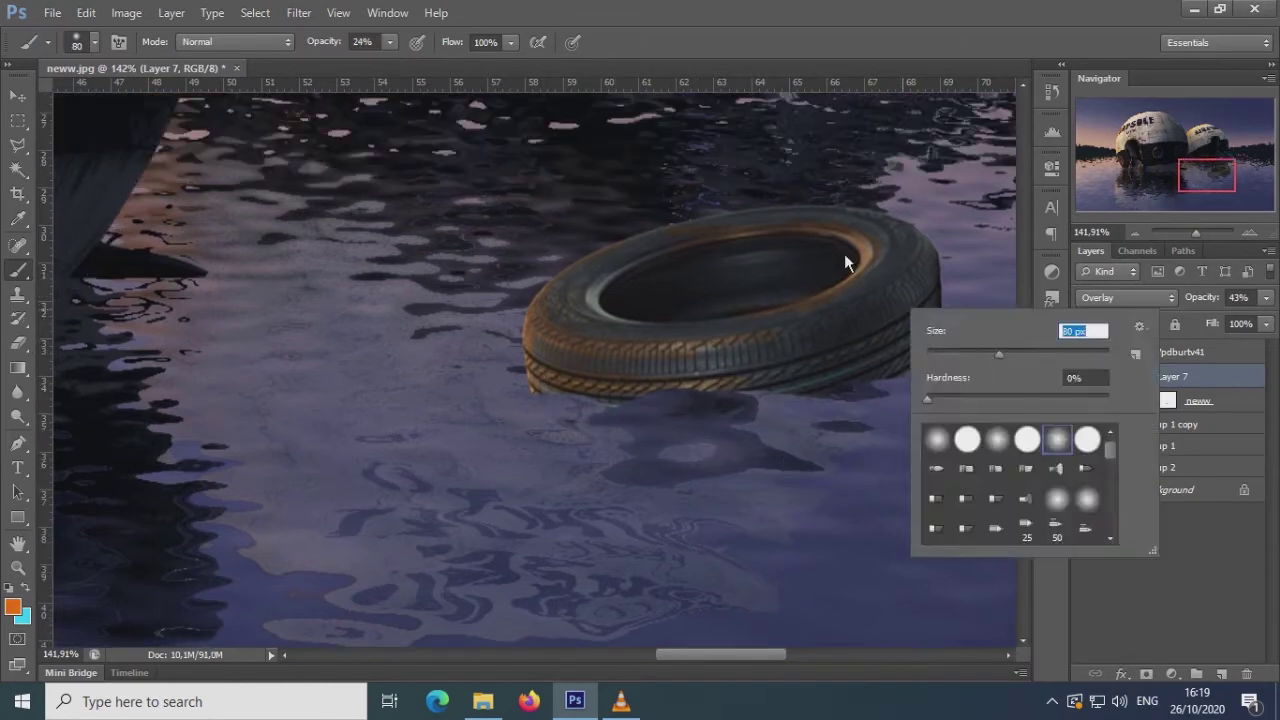
drag(1196, 233, 1189, 235)
click(1172, 674)
click(1205, 372)
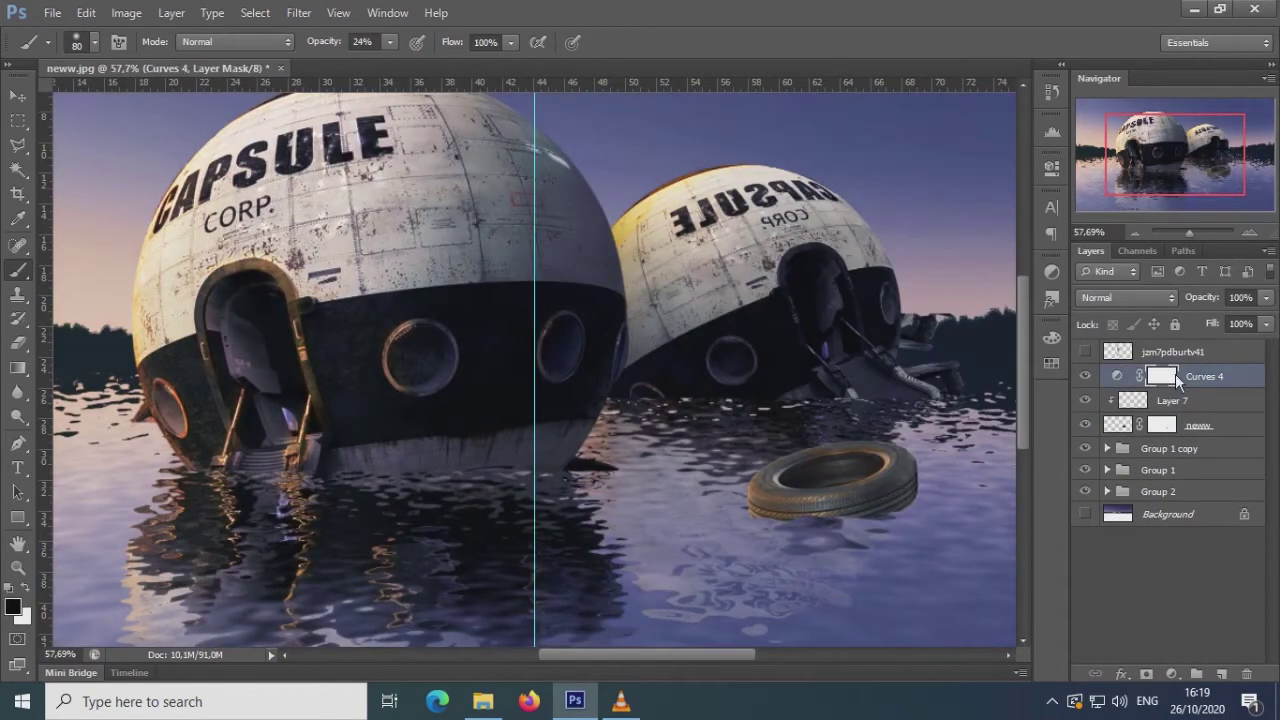
- Clip Curves 4 to the tyre, invert its mask to black, and tweak the Red/Green curves
key(ctrl+alt+g)
key(ctrl+i)
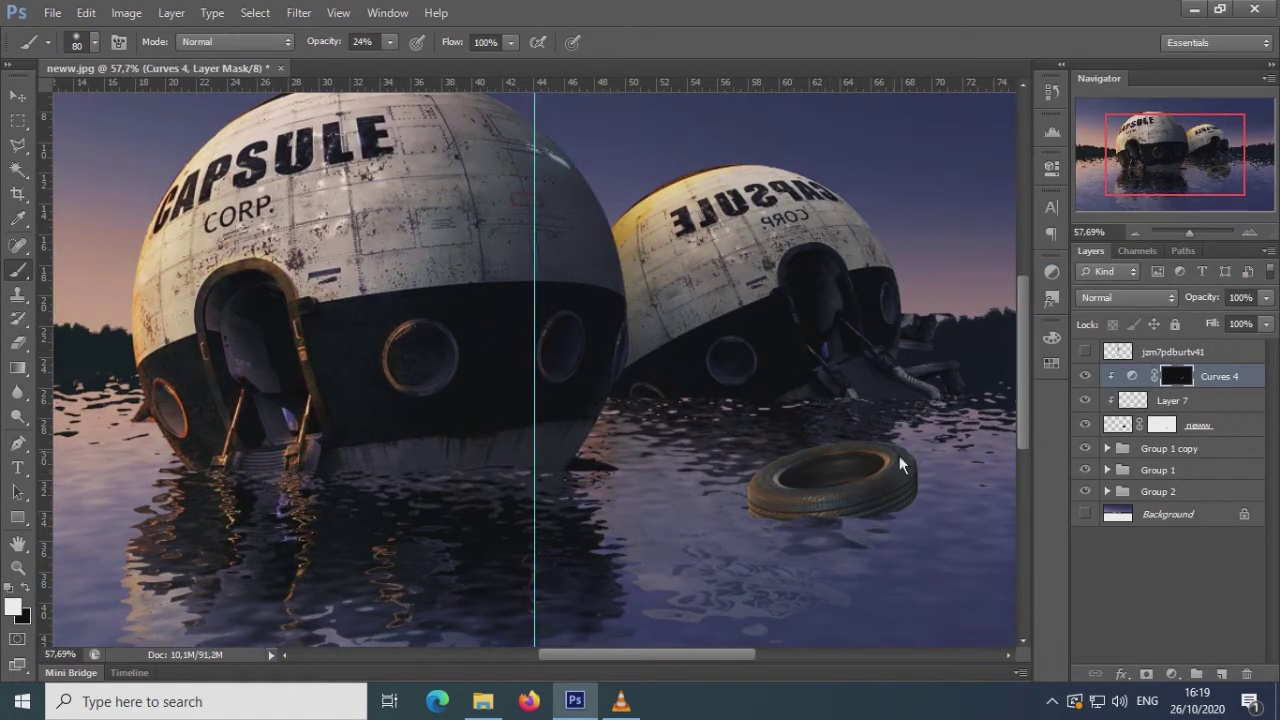
double_click(1132, 376)
key(alt+3)
key(alt+4)
click(922, 341)
click(997, 156)
- Add Exposure 2 at -0.66 under Curves 4 and invert its mask to black
drag(1190, 235, 1196, 233)
drag(1175, 155, 1209, 170)
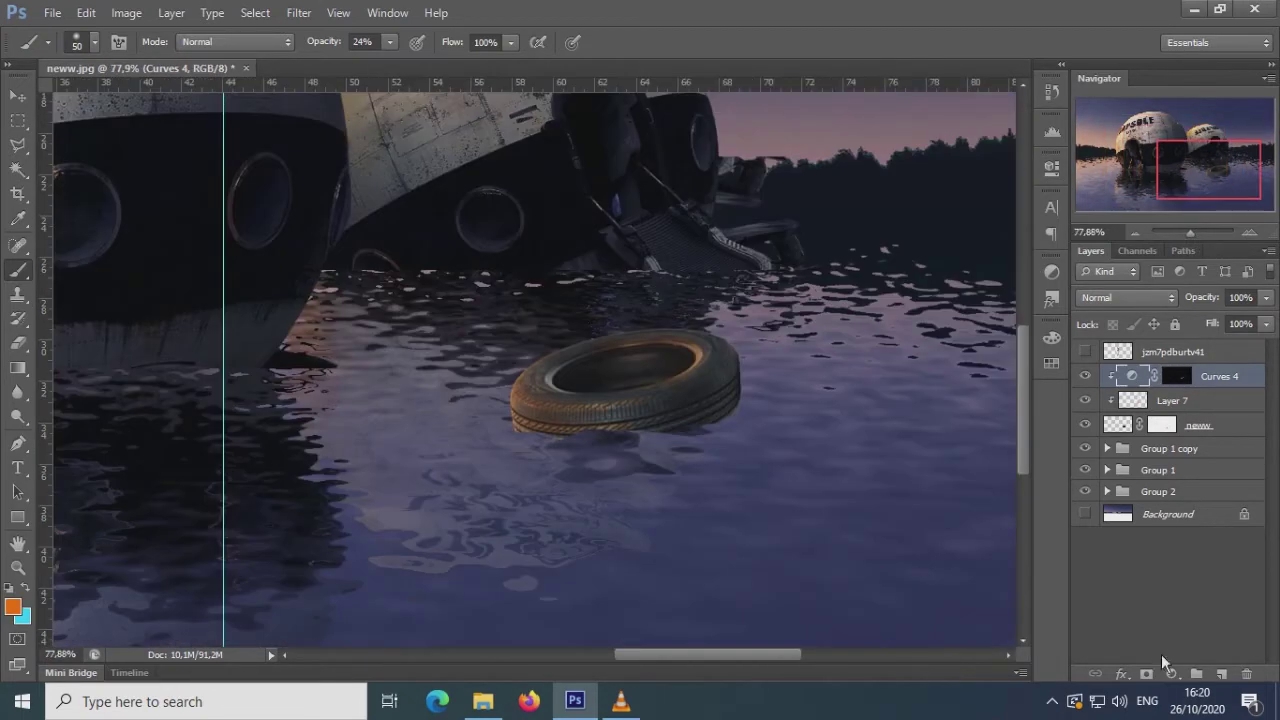
drag(892, 262, 880, 262)
click(997, 156)
drag(1205, 376, 1146, 405)
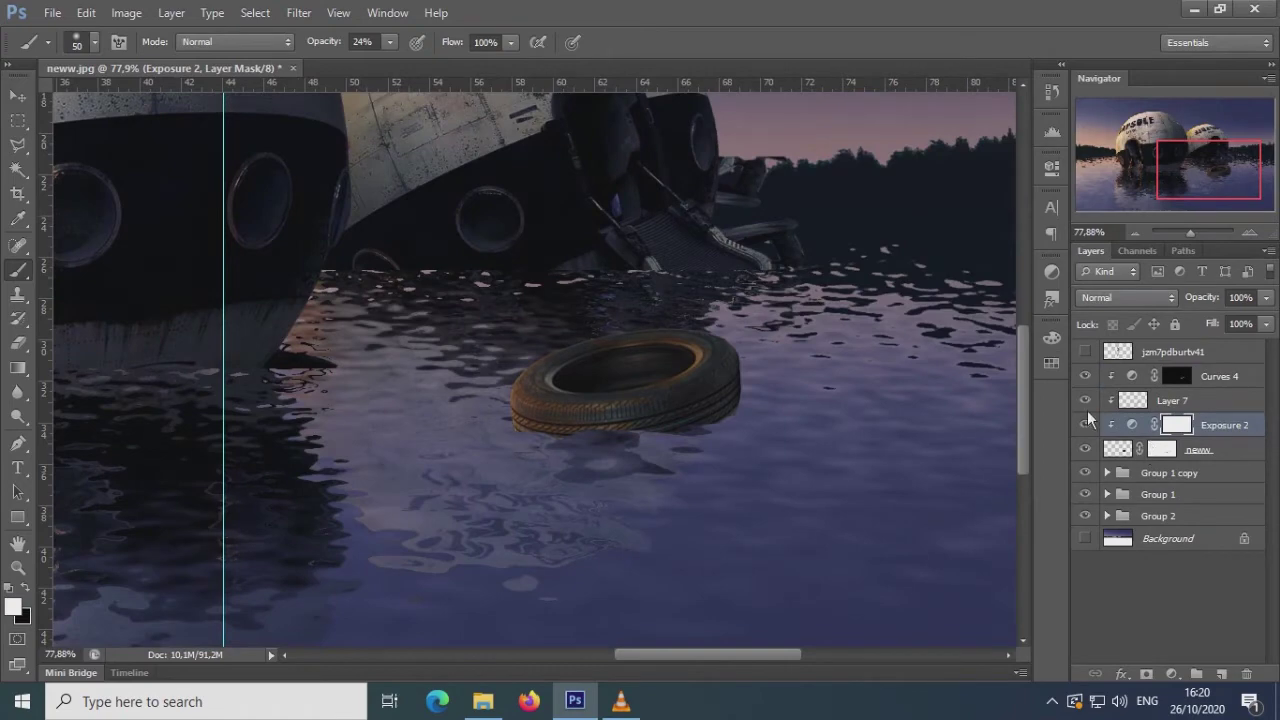
key(ctrl+i)
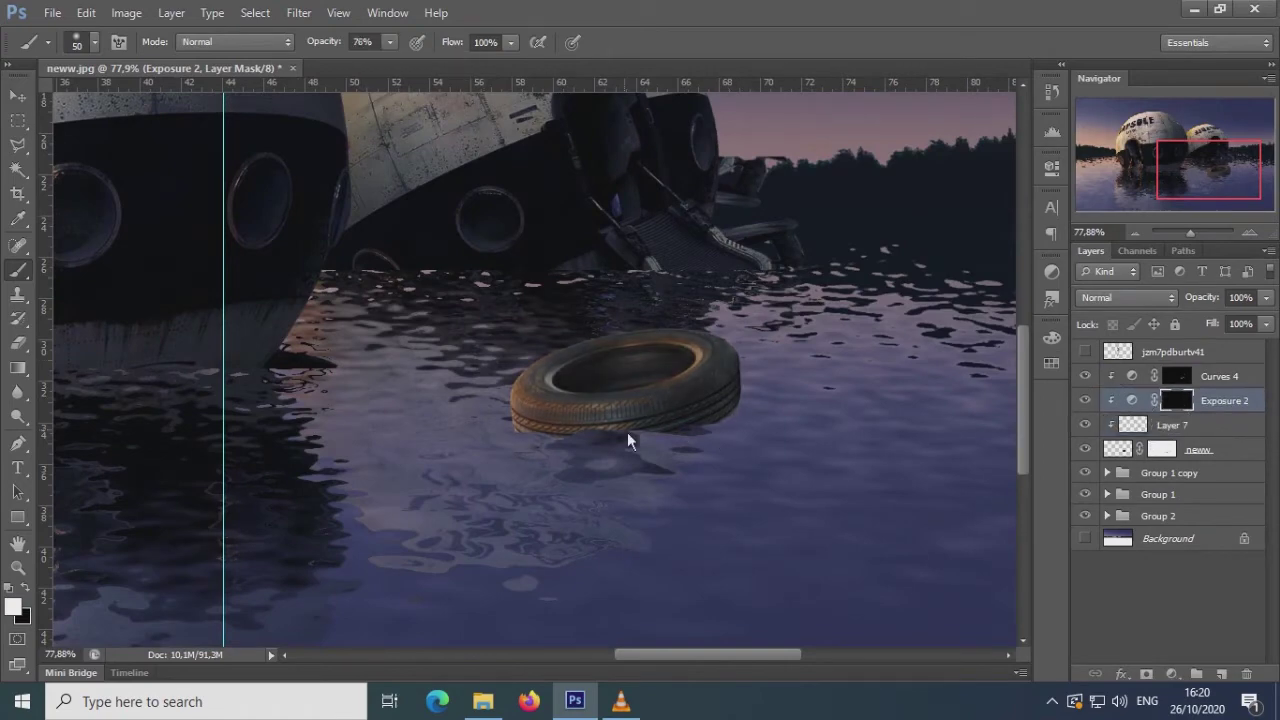
click(1186, 231)
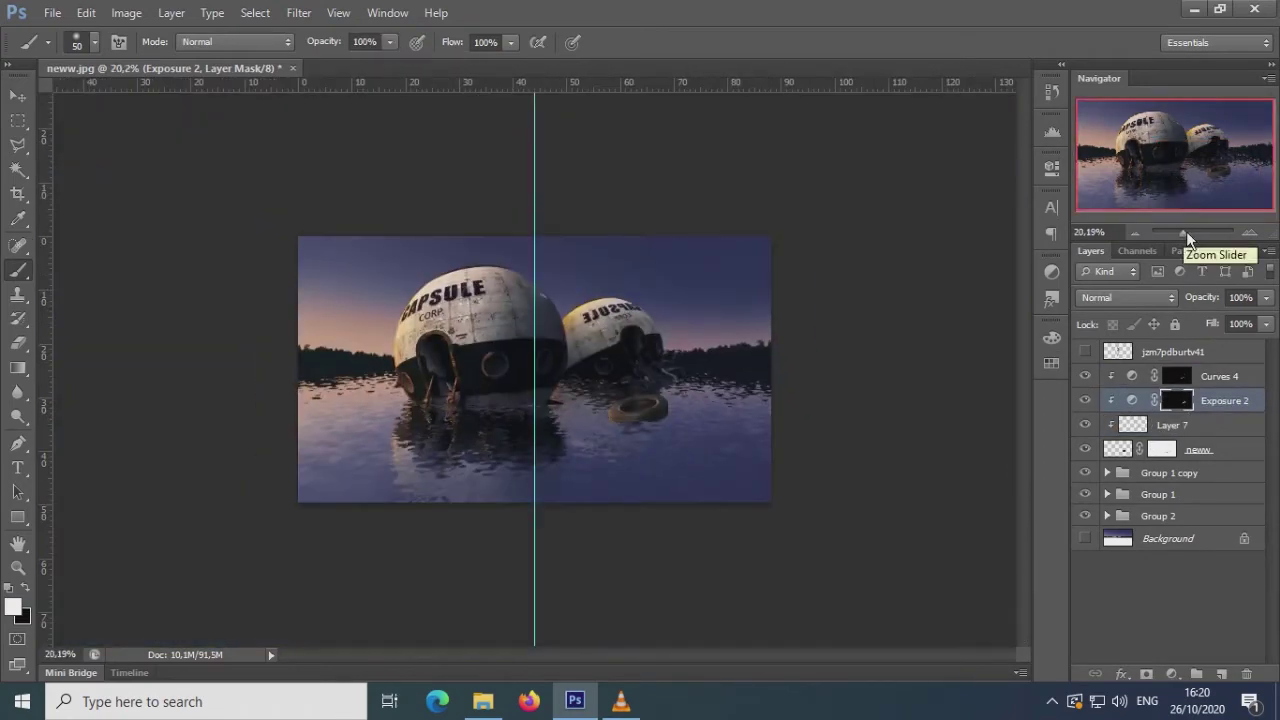
drag(1186, 231, 1190, 229)
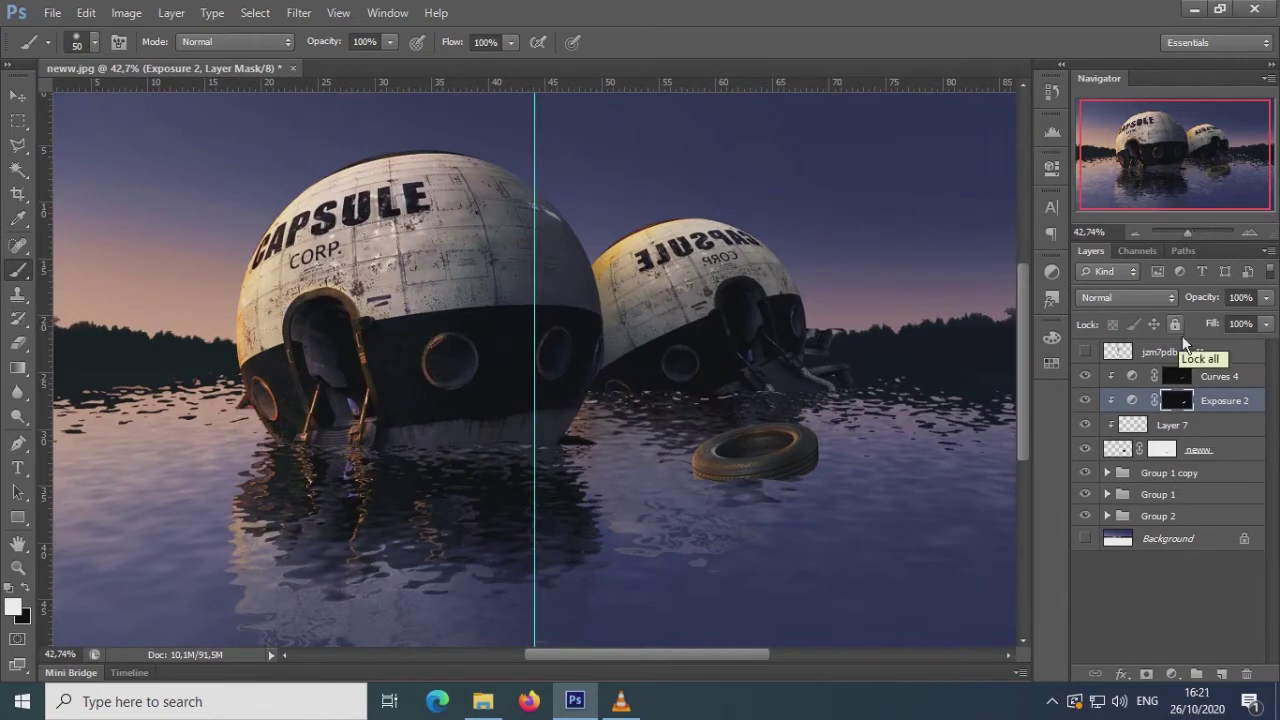
- Stamp the visible tyre into a new layer, flip it vertically and place it beneath the original
alt+click(1085, 448)
key(ctrl+shift+alt+e)
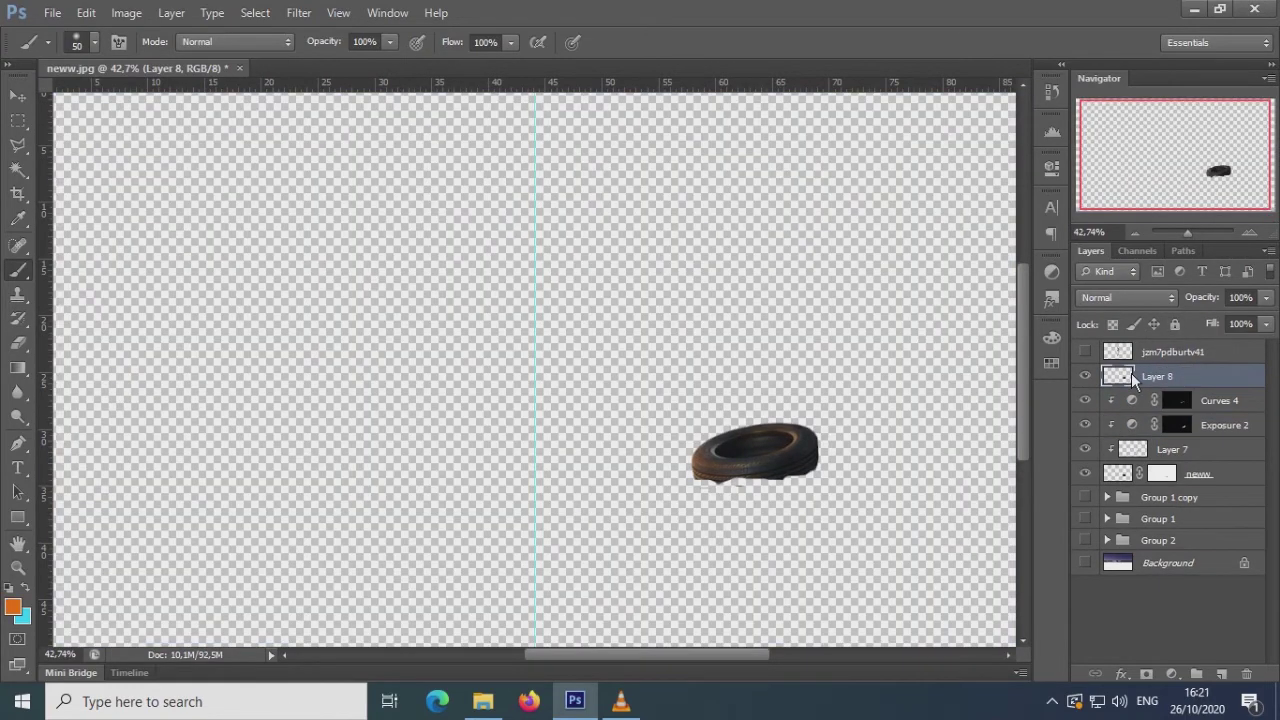
key(ctrl+t)
right_click(749, 381)
click(800, 390)
key(Return)
key(ctrl+[)
key(ctrl+[)
key(ctrl+[)
drag(771, 517, 771, 523)
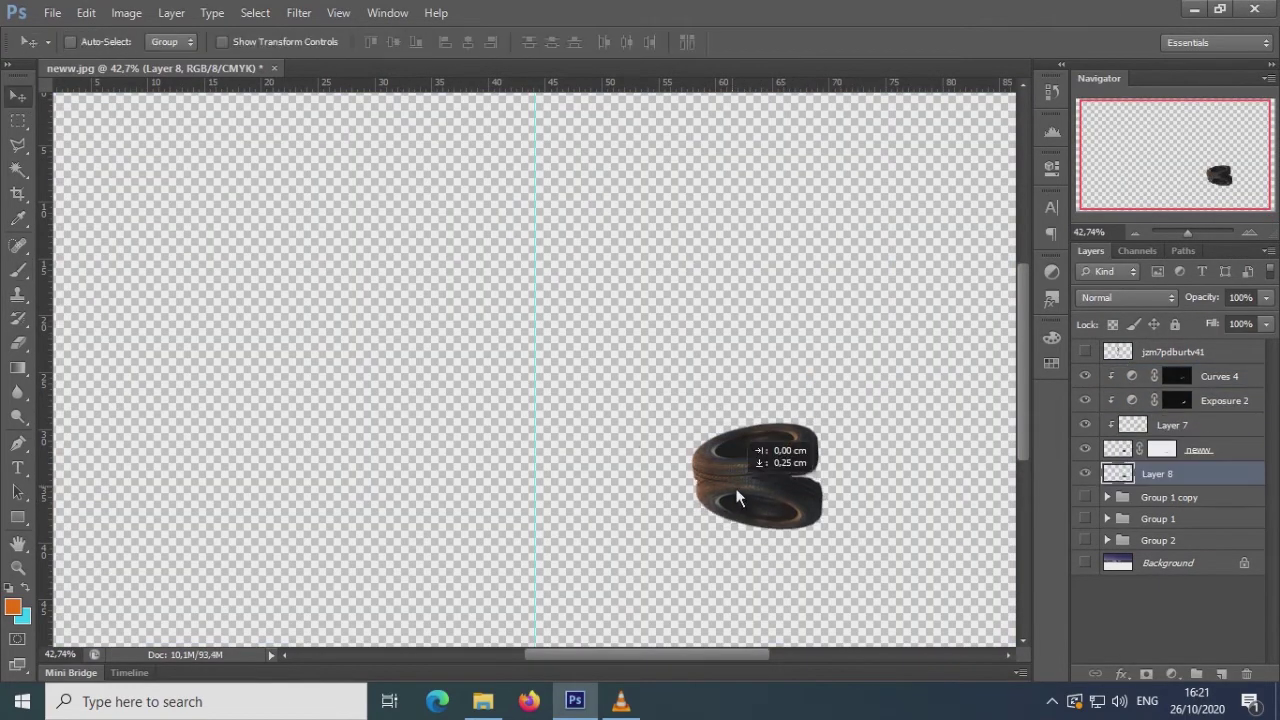
- Ripple the flipped tyre reflection with Filter > Distort > Displace and nudge it into place
click(297, 13)
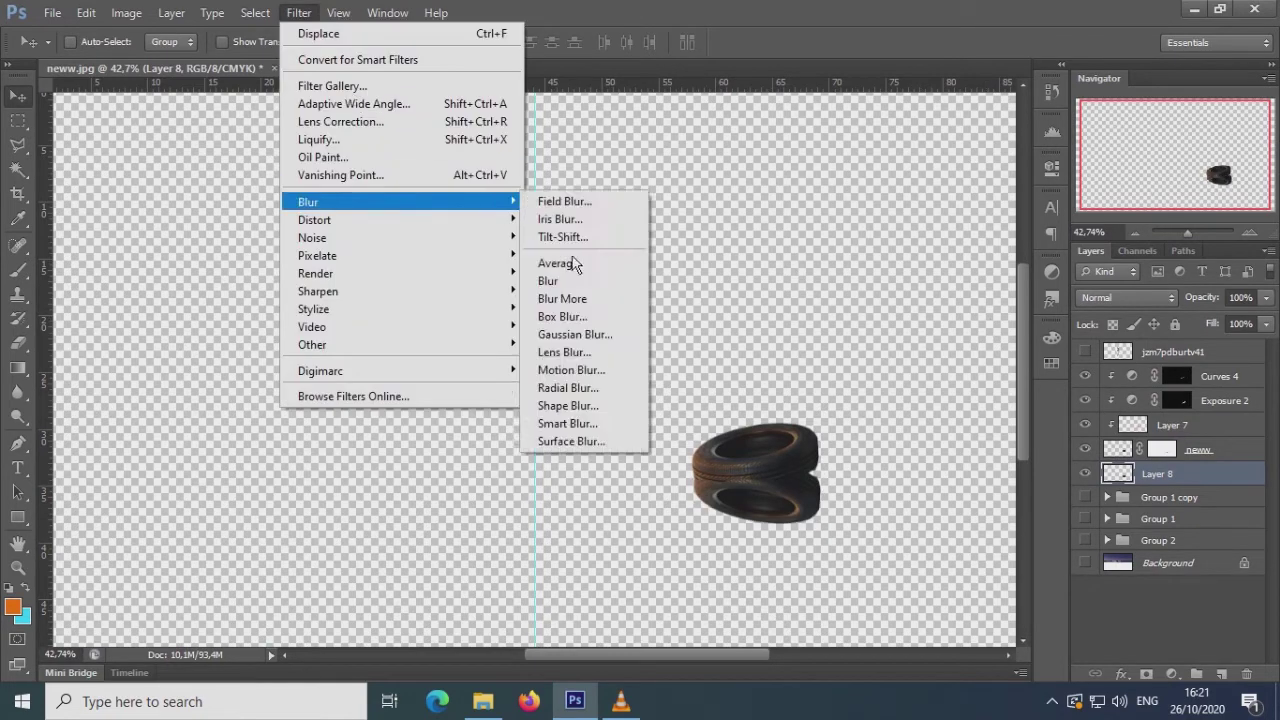
click(553, 228)
click(626, 205)
click(710, 208)
drag(779, 509, 781, 511)
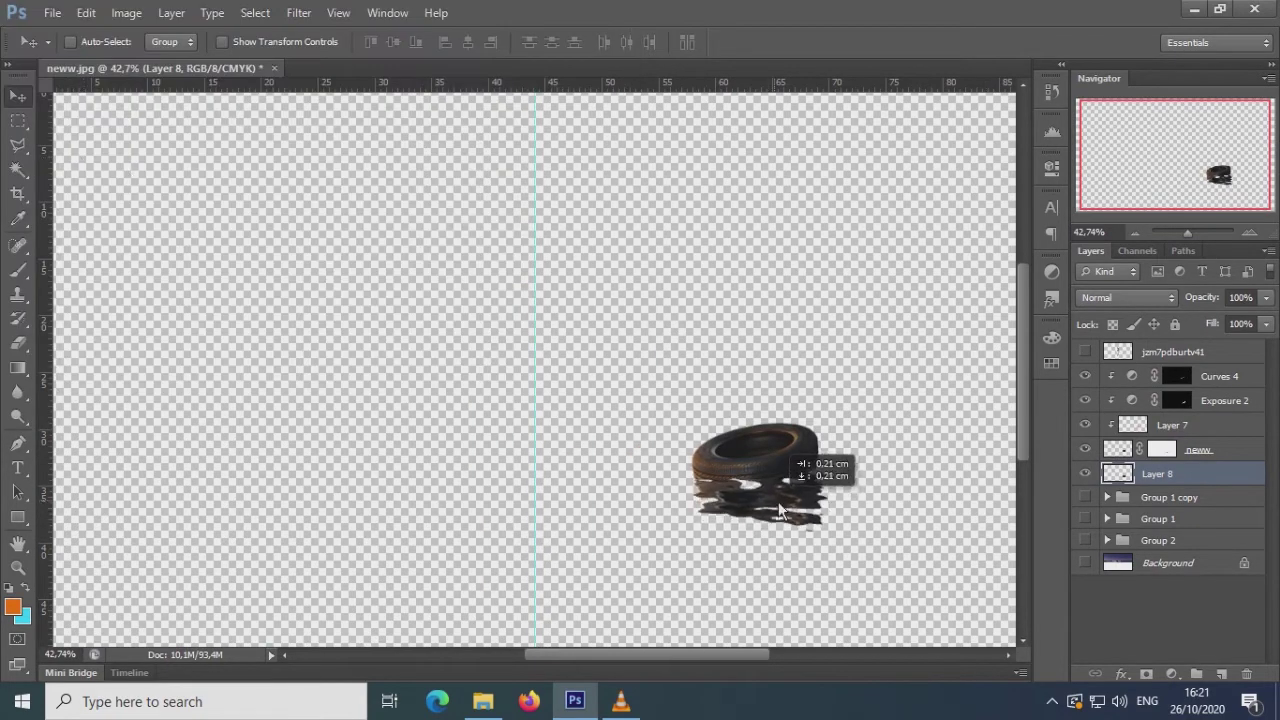
key(s)
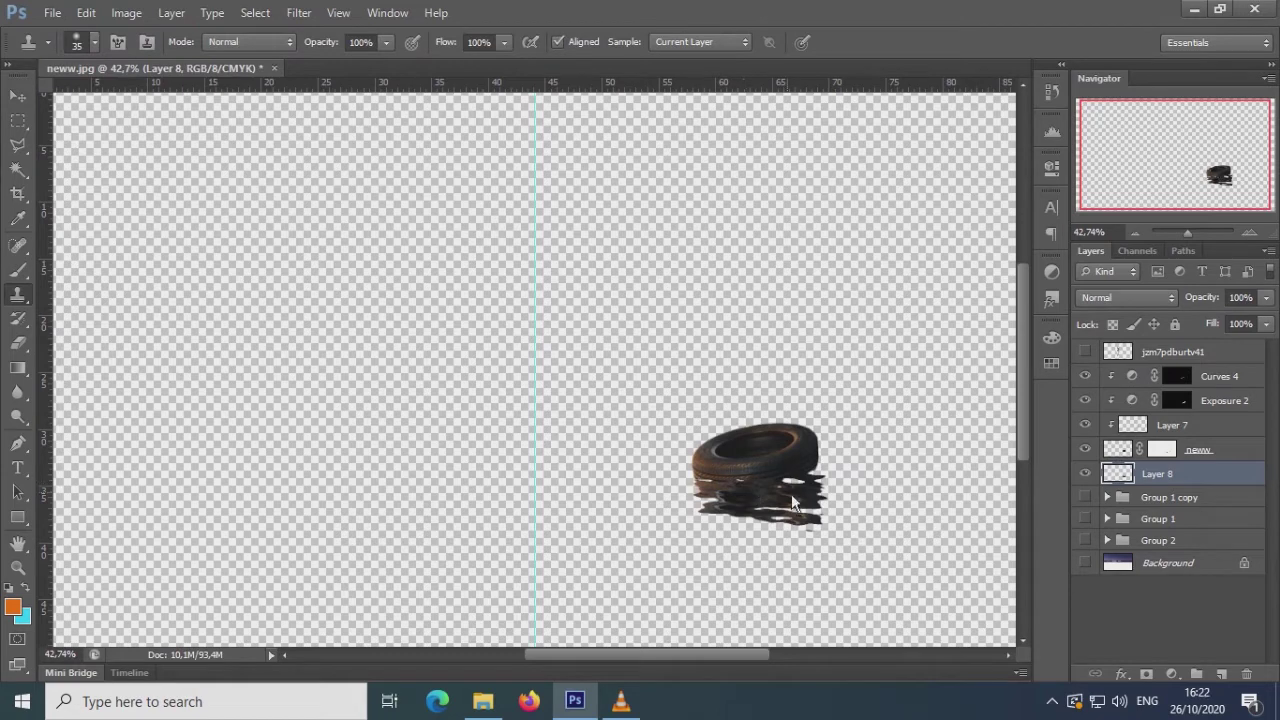
- Group the tyre layers as Group 3, duplicate it, and move a tilted copy to the left
shift+click(1138, 378)
key(ctrl+g)
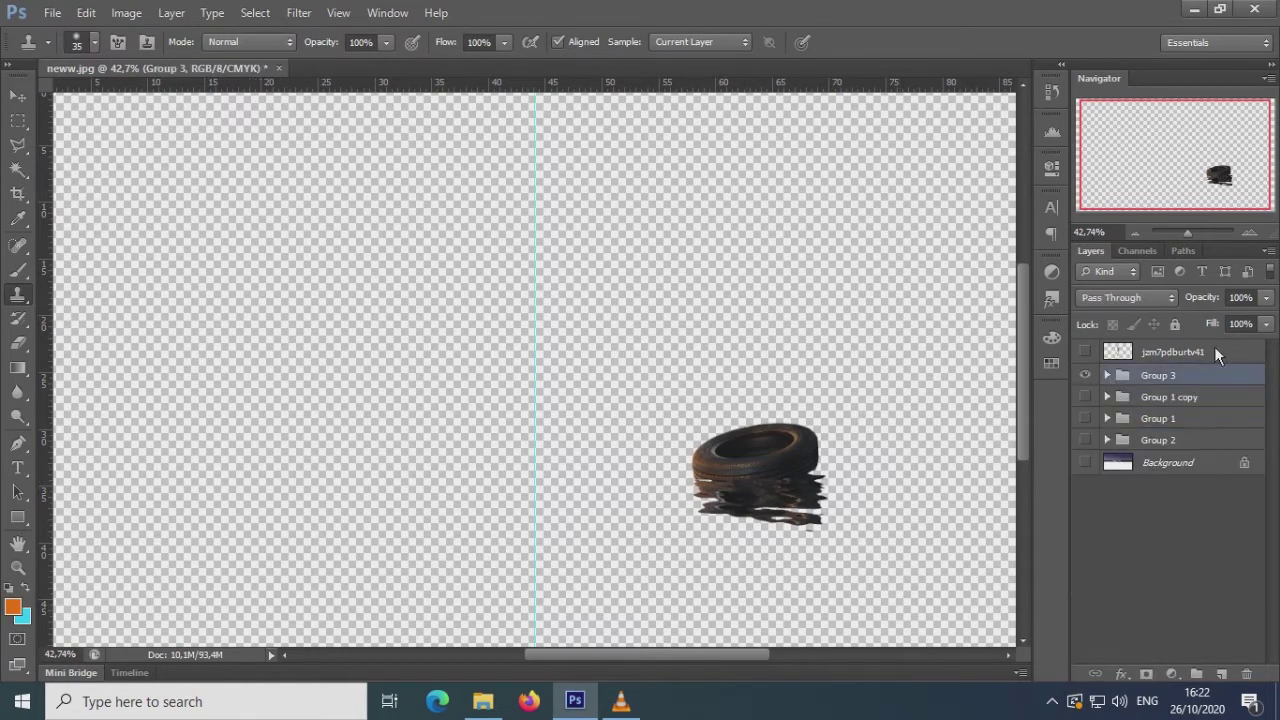
click(1085, 397)
key(v)
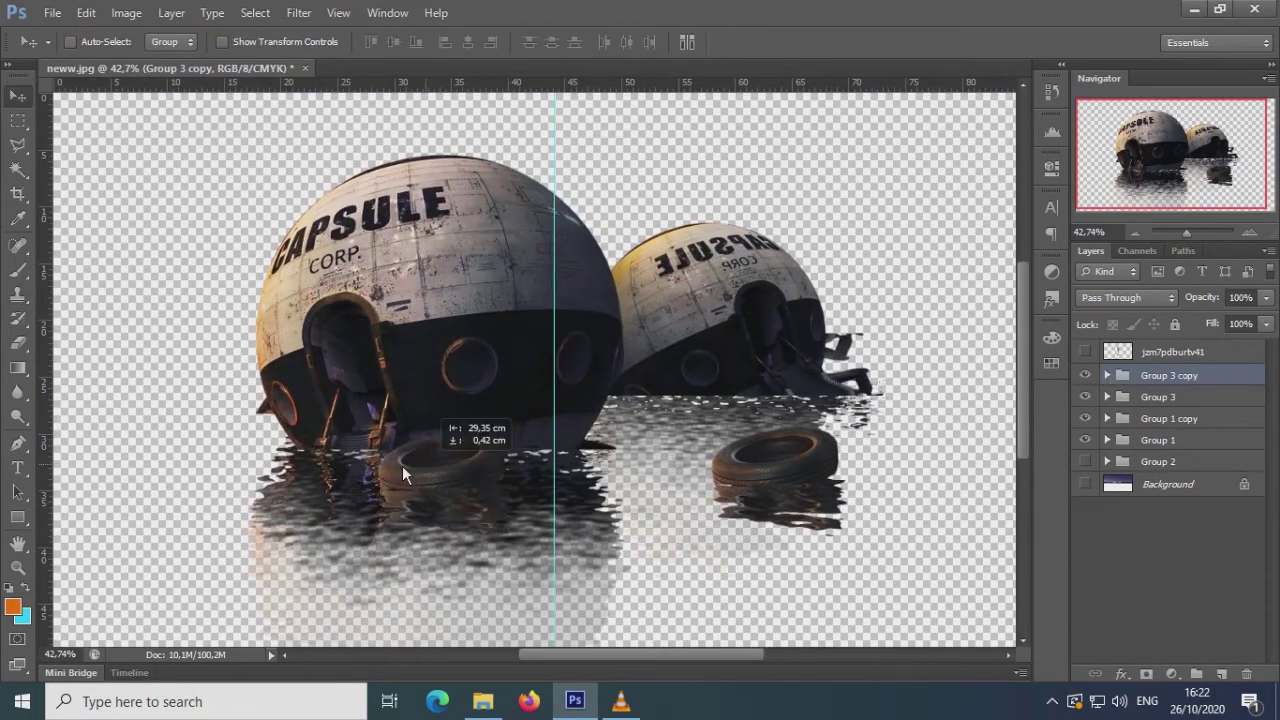
drag(775, 455, 145, 440)
key(ctrl+t)
mouse_move(245, 535)
mouse_down()
mouse_move(280, 480)
mouse_move(240, 430)
mouse_up()
key(Return)
key(shift+Right)
key(shift+Right)
key(shift+Up)
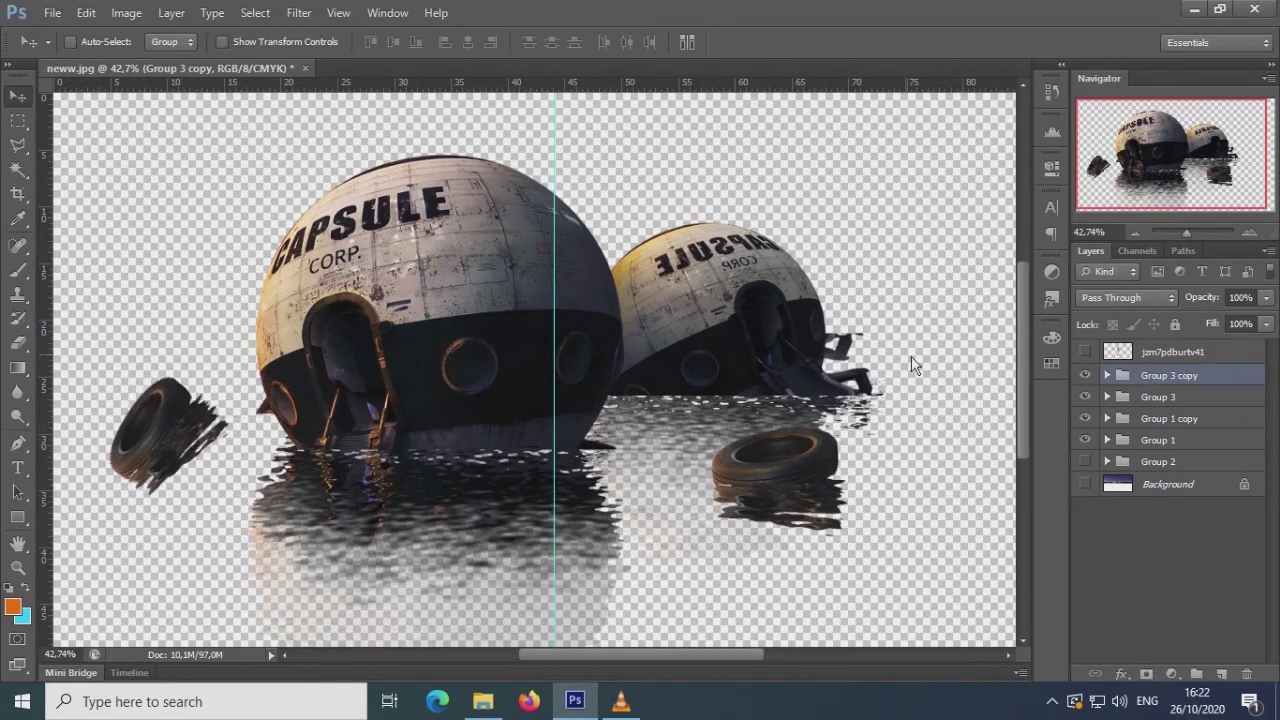
- Replace the mask on Group 3 copy with a fresh mask and set black and white colours
click(1107, 375)
drag(1190, 470, 1246, 674)
key(Return)
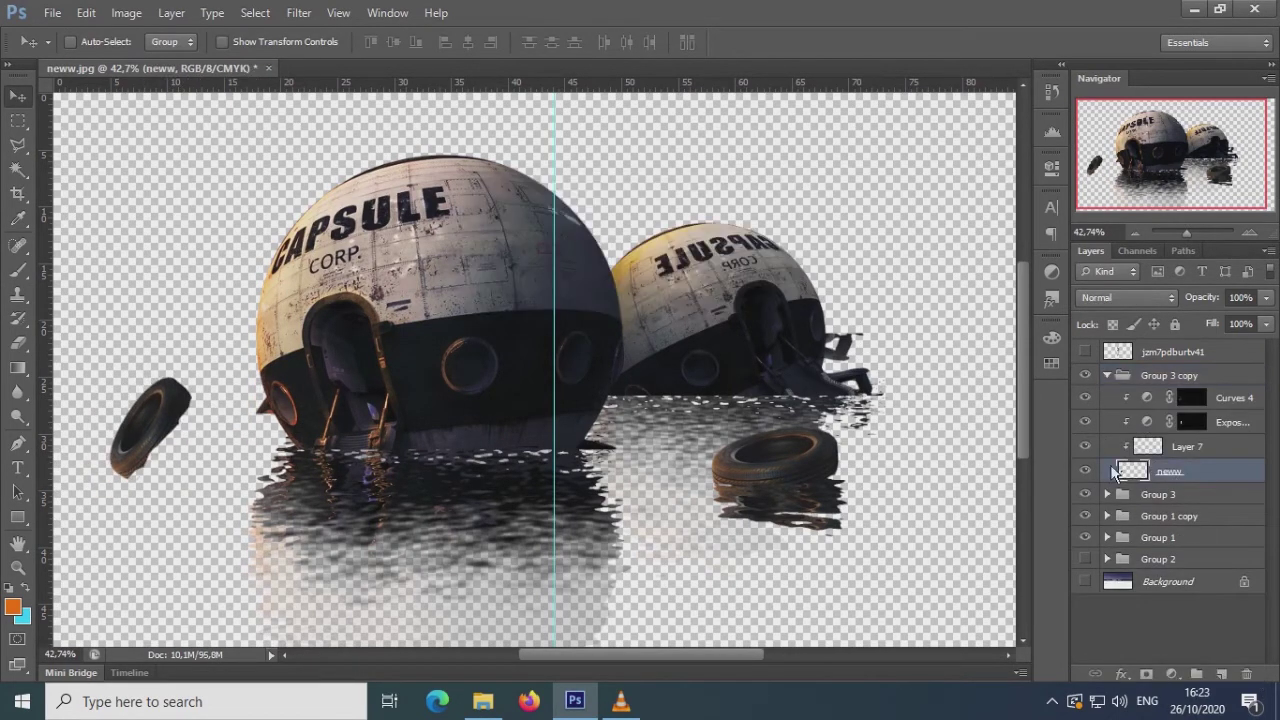
click(1146, 674)
key(d)
key(b)
right_click(200, 415)
key(Escape)
- Turn the left tyre more upright, mask out its lower part, and move it up and right
key(ctrl+t)
drag(60, 395, 66, 428)
key(Return)
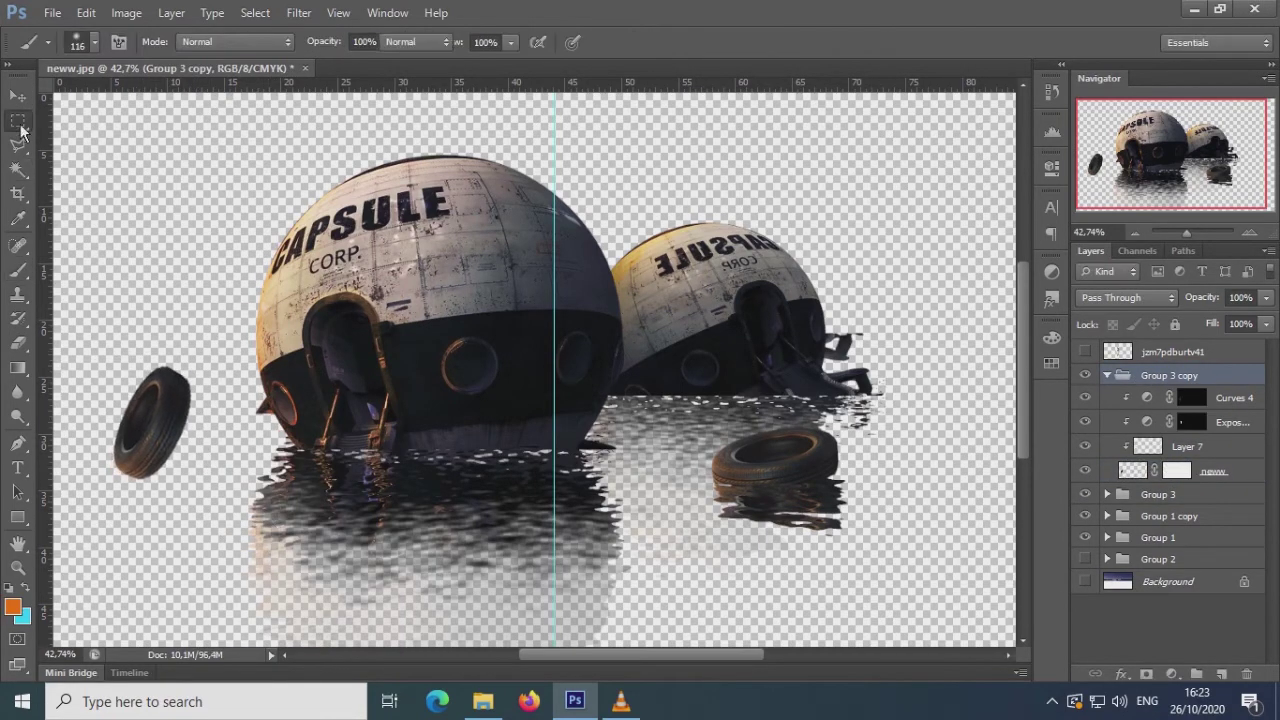
right_click(156, 428)
mouse_move(208, 473)
mouse_down()
mouse_move(156, 428)
mouse_move(98, 475)
mouse_up()
key(Return)
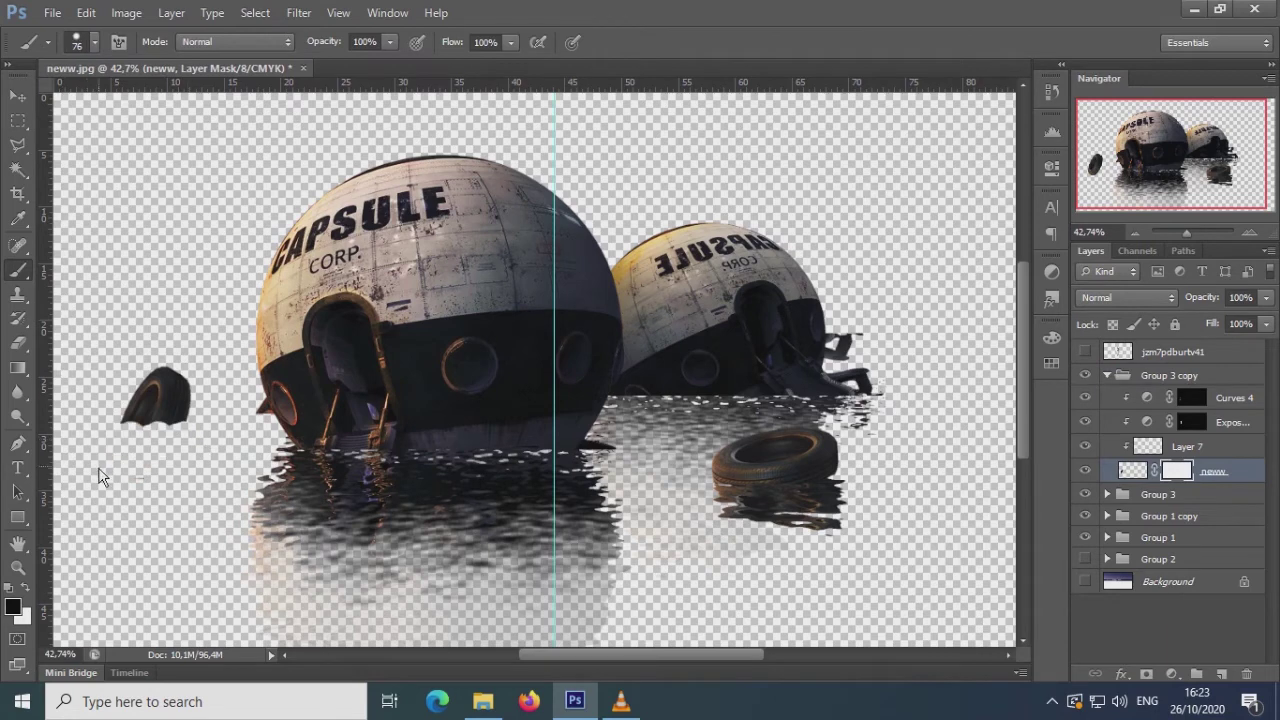
key(ctrl+t)
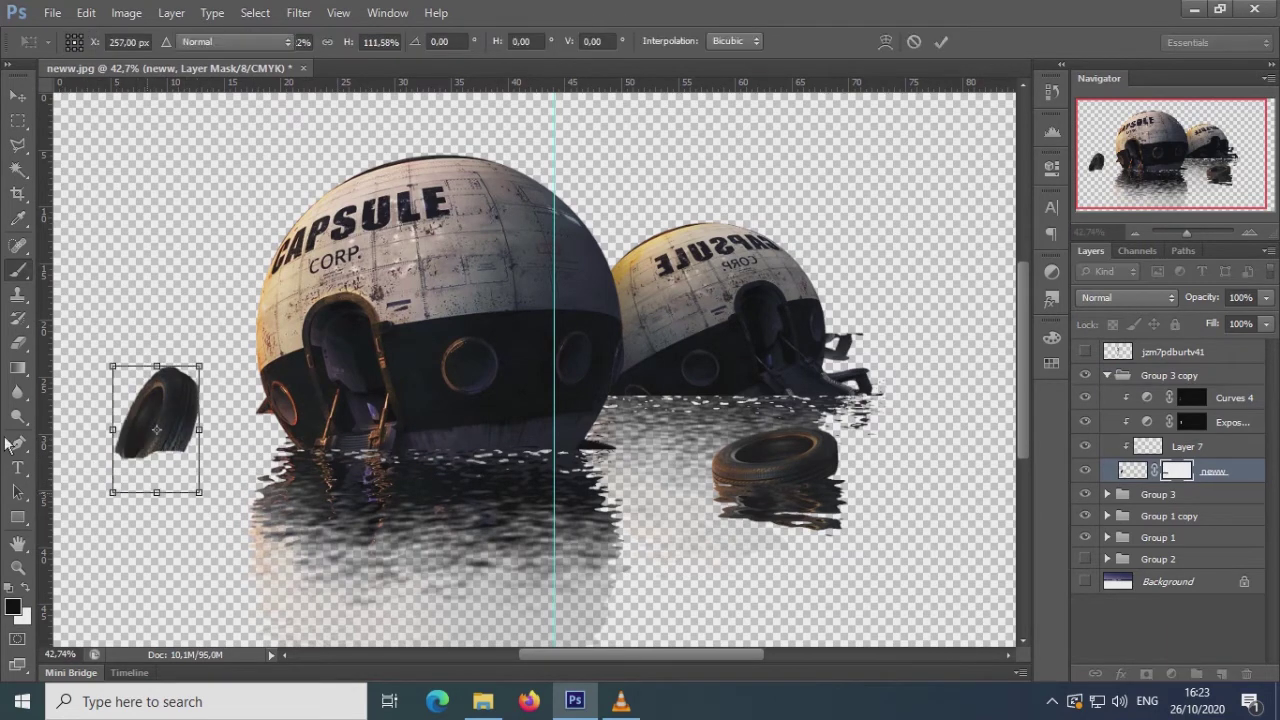
key(Return)
key(v)
drag(160, 470, 196, 384)
key(ctrl+t)
key(Return)
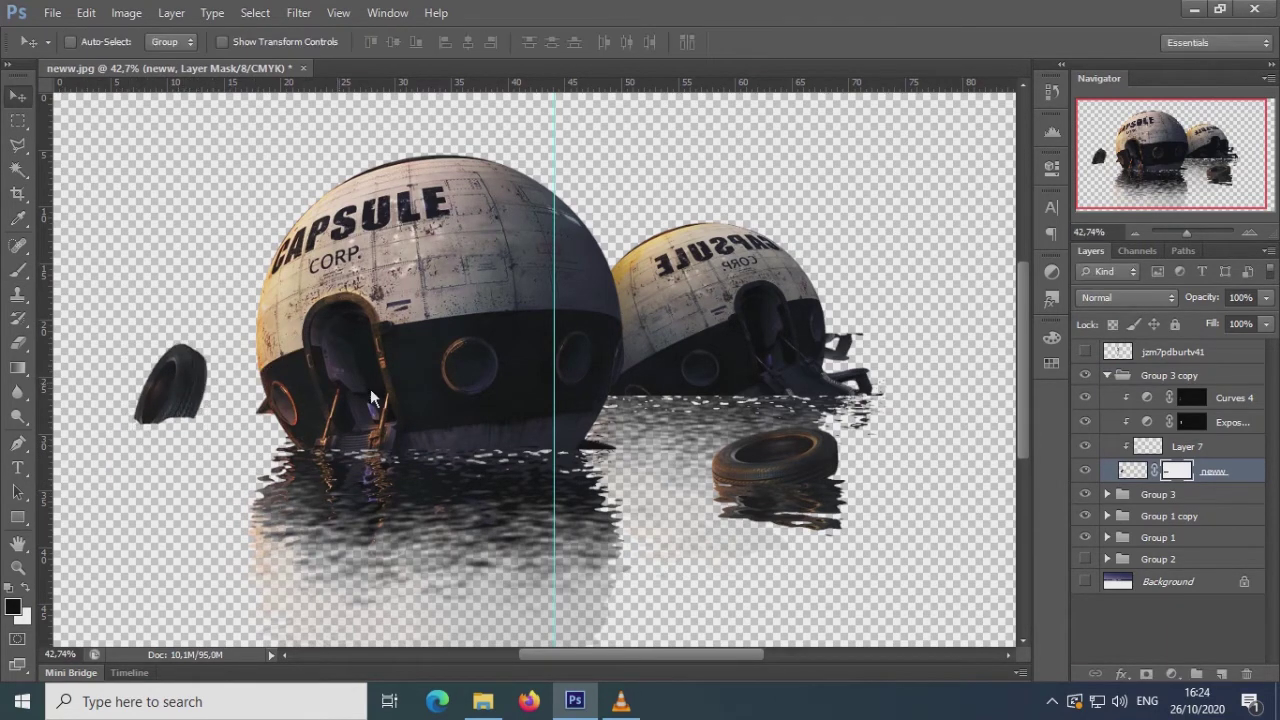
- Stamp the visible left tyre and place a flipped mirrored copy below it as its reflection
alt+click(1085, 470)
click(1155, 398)
key(ctrl+shift+alt+e)
key(ctrl+t)
mouse_move(170, 345)
mouse_down()
mouse_move(170, 470)
mouse_move(190, 475)
mouse_up()
key(Return)
click(1097, 422)
key(b)
key(d)
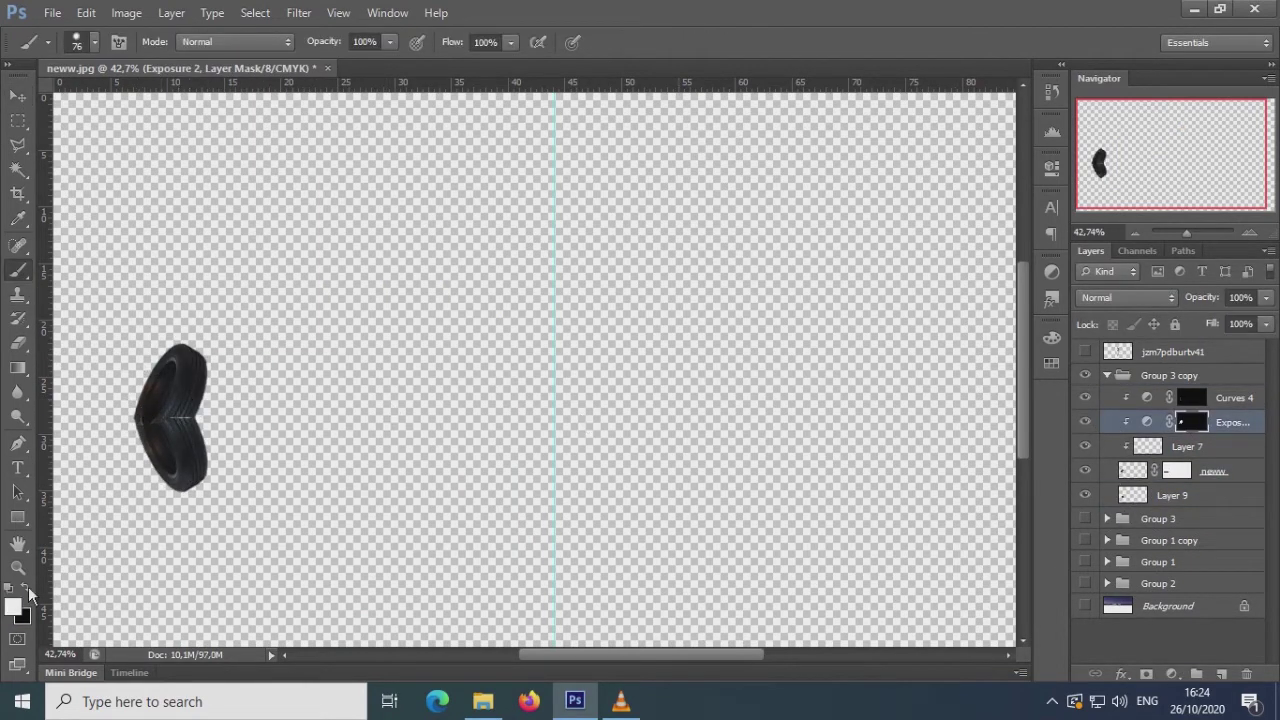
- Paint warm orange highlights onto the tire rim on its Overlay shading layer
key(x)
key(alt+bracketright)
right_click(175, 355)
drag(175, 355, 129, 471)
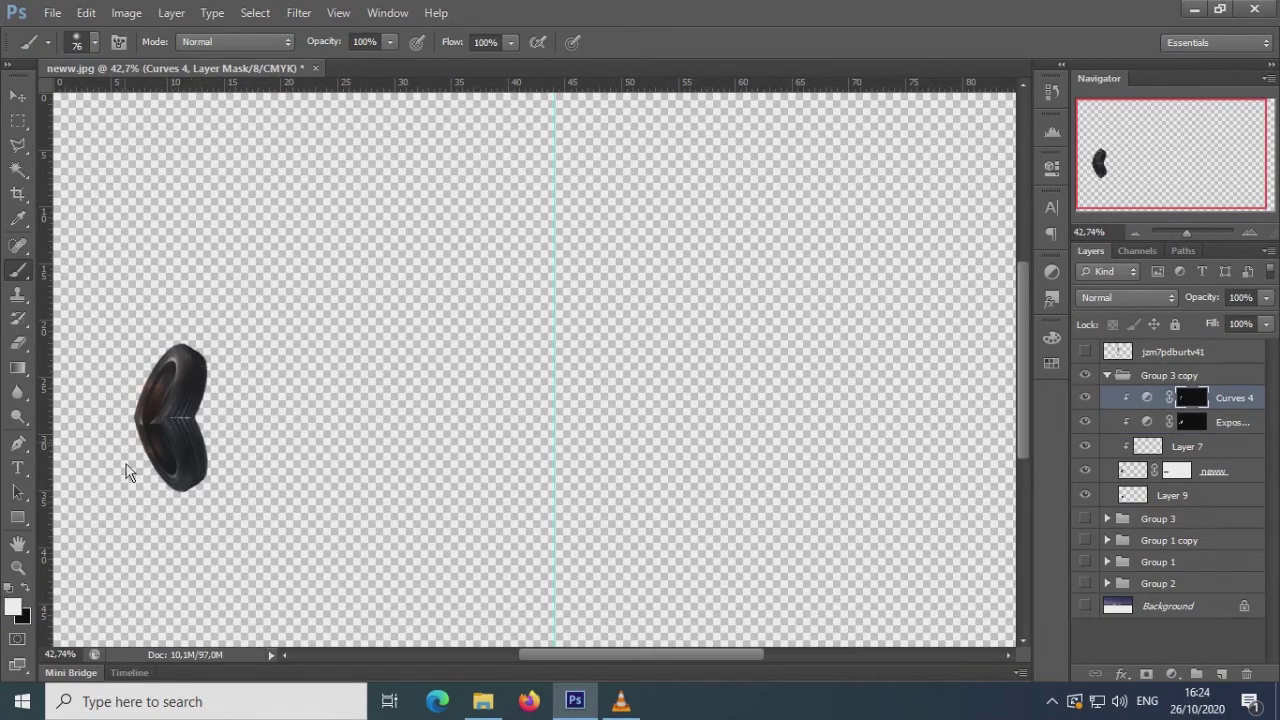
key(alt+bracketleft)
key(alt+bracketleft)
key(ctrl+1)
key(e)
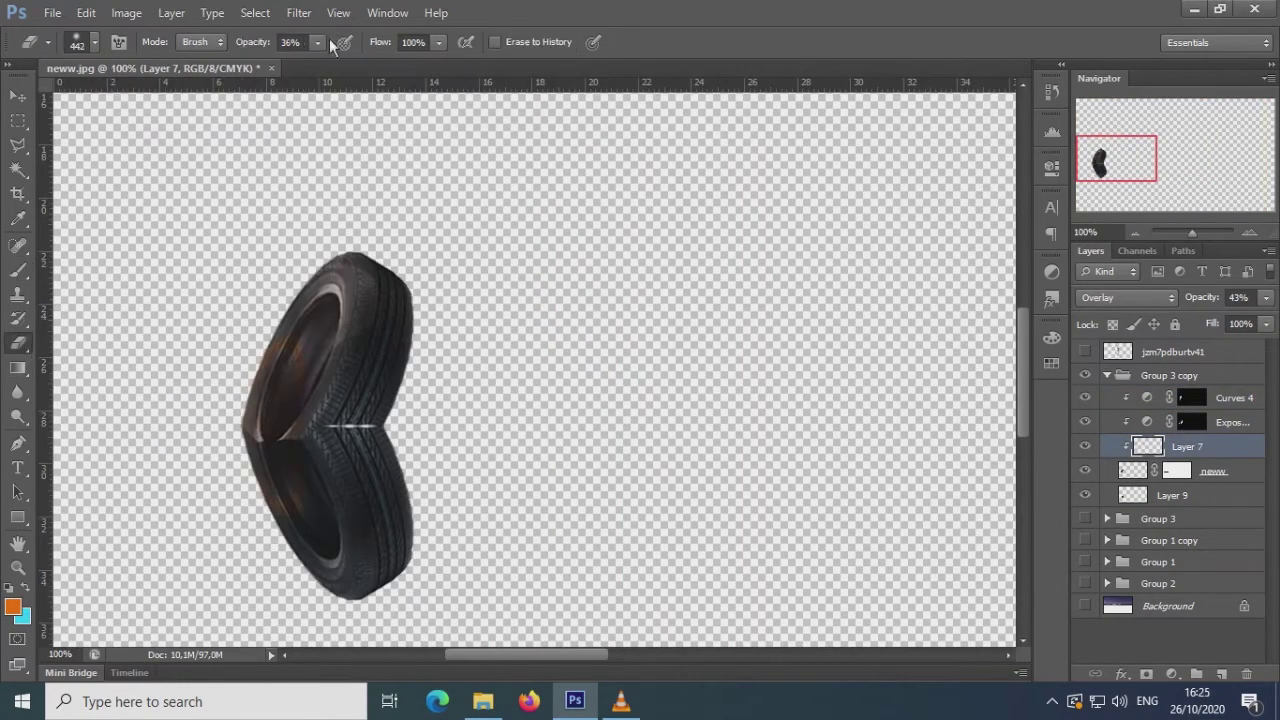
click(28, 270)
right_click(310, 309)
drag(310, 309, 531, 361)
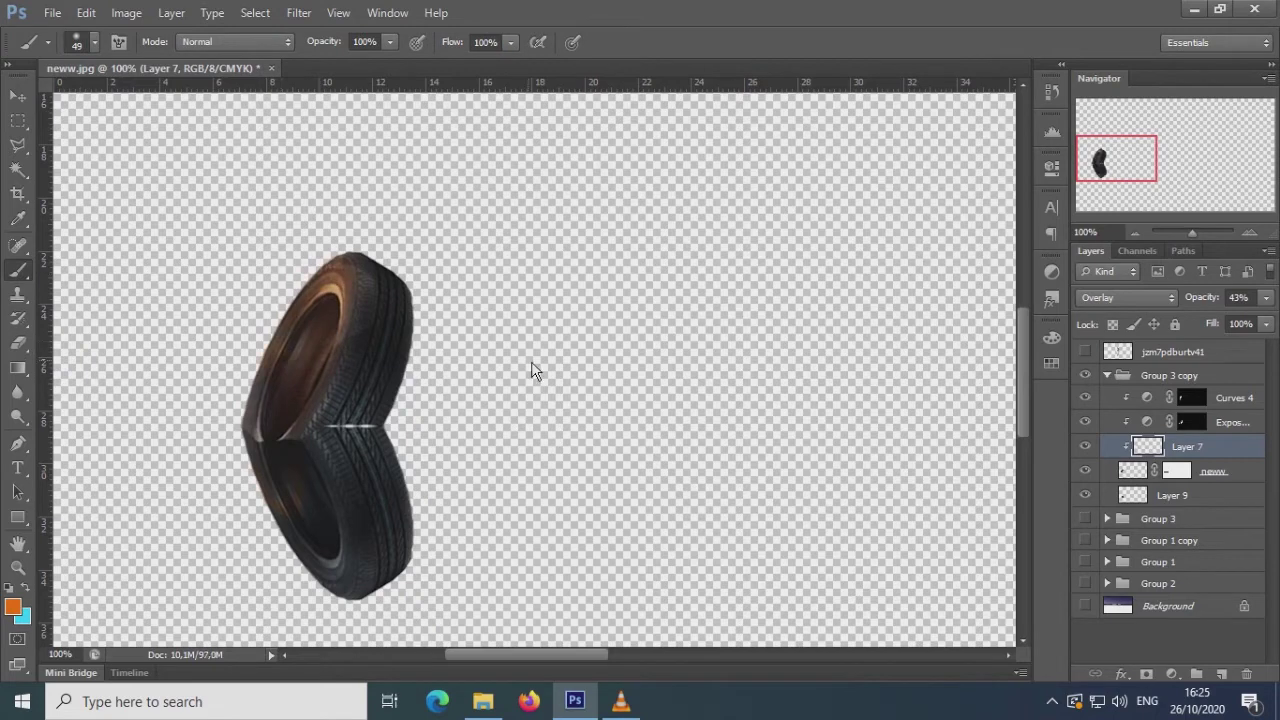
- Switch to a soft round brush at full opacity and refine the orange rim shading
right_click(414, 322)
right_click(280, 340)
click(280, 340)
right_click(292, 366)
drag(430, 358, 440, 358)
right_click(344, 302)
double_click(463, 423)
- Fit the image on screen, set up cloning on Layer 9, and show all scene groups
key(ctrl+0)
click(1160, 496)
key(s)
right_click(240, 344)
key(Escape)
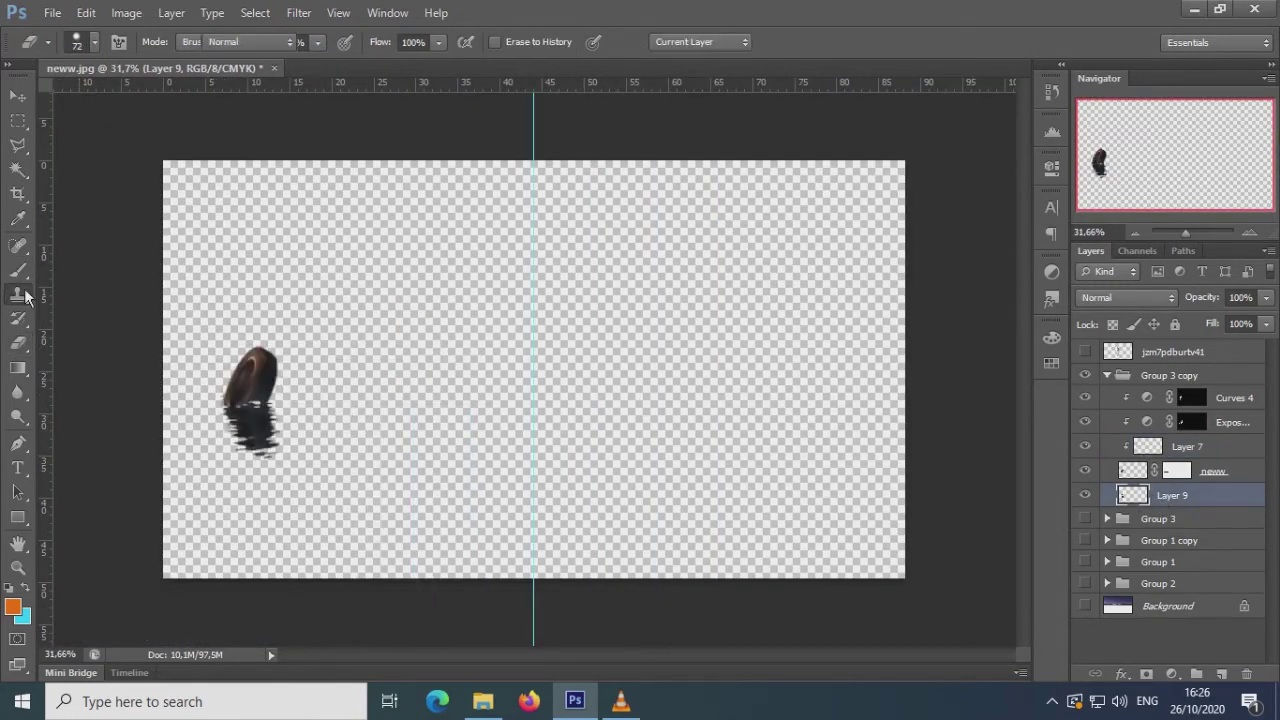
alt+click(1088, 425)
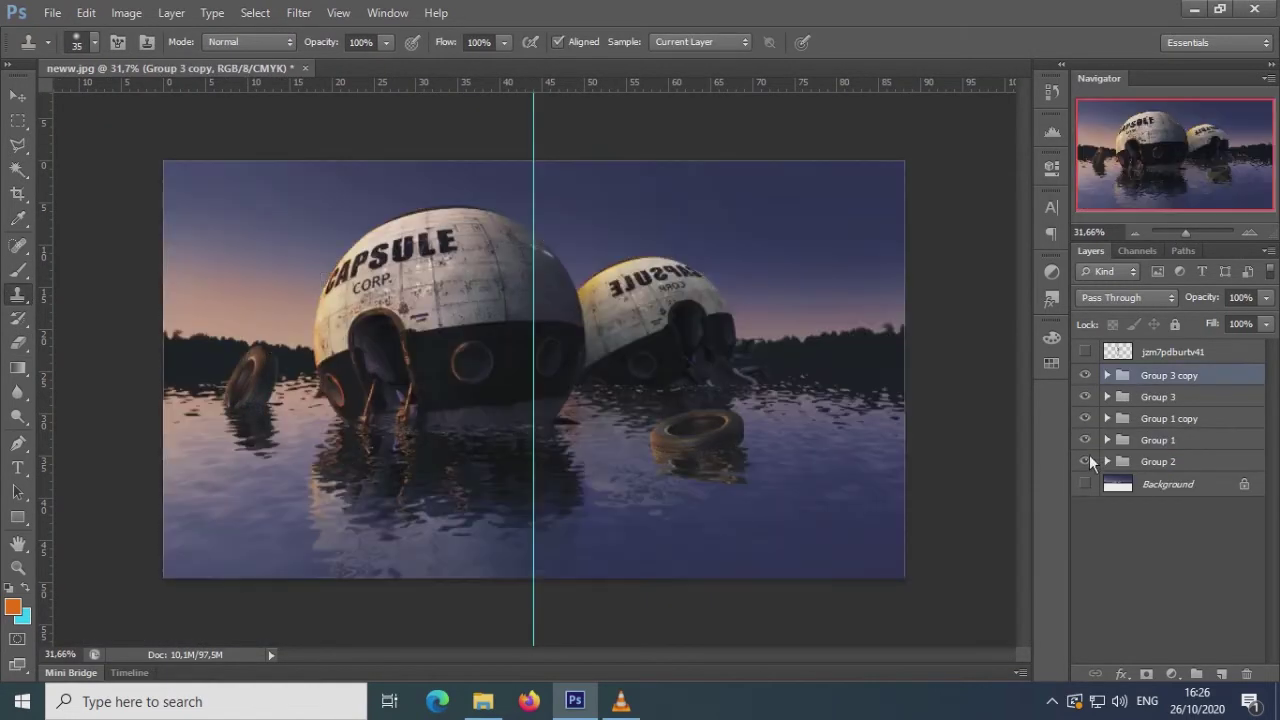
- Add a Curves adjustment clipped to the layers inside Group 3 copy
click(1107, 375)
click(1172, 673)
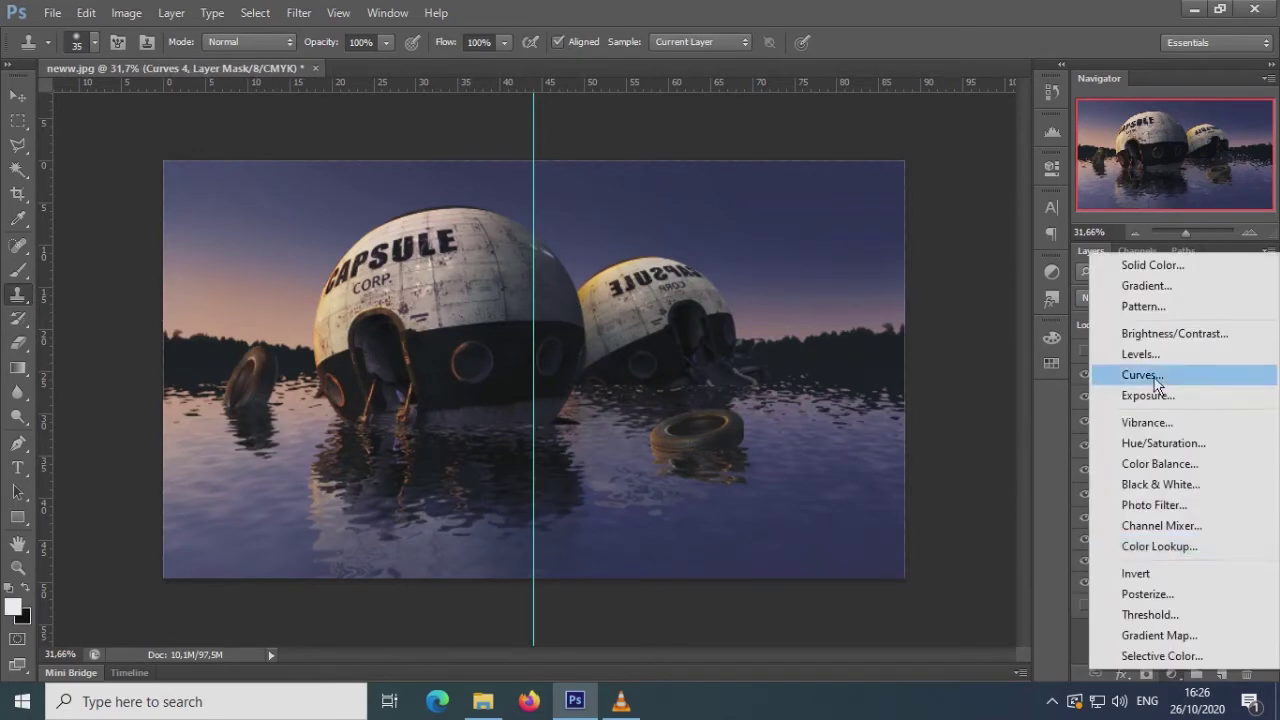
click(1135, 371)
right_click(1145, 398)
click(1134, 264)
double_click(1145, 399)
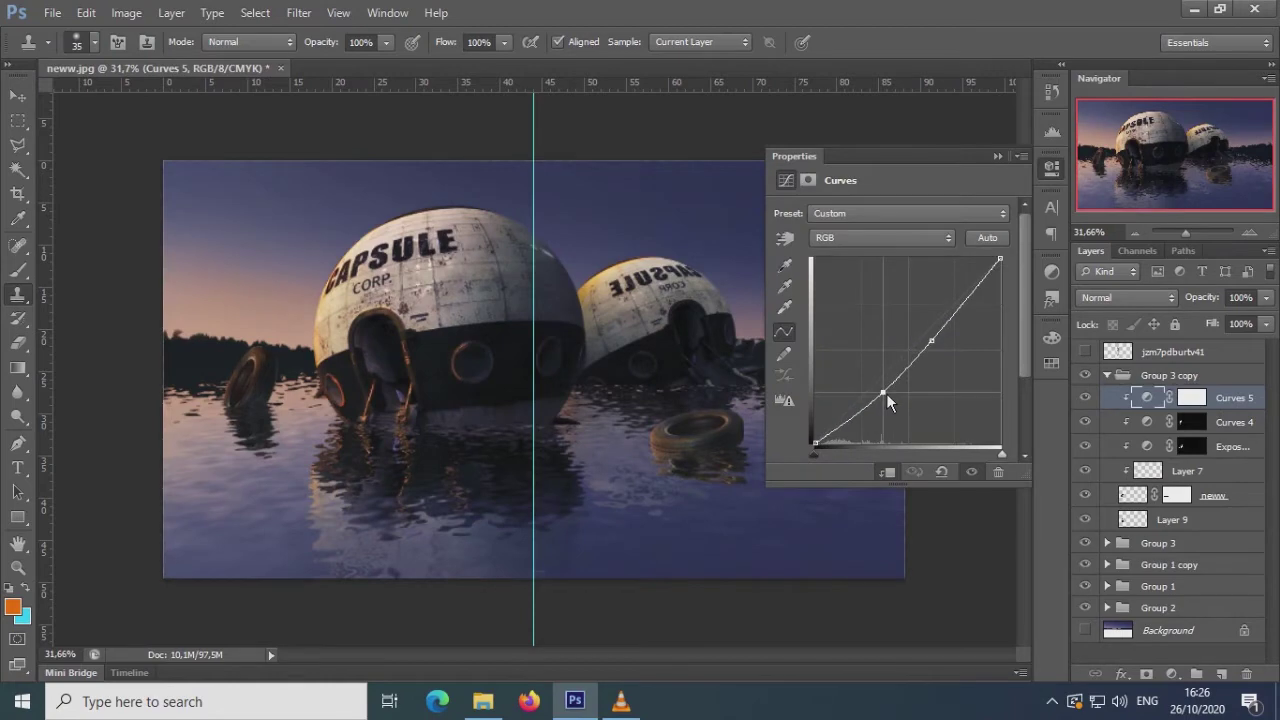
key(Delete)
- Add a Curves adjustment to Group 3 with the upper curve point lifted slightly
click(1172, 673)
click(1142, 380)
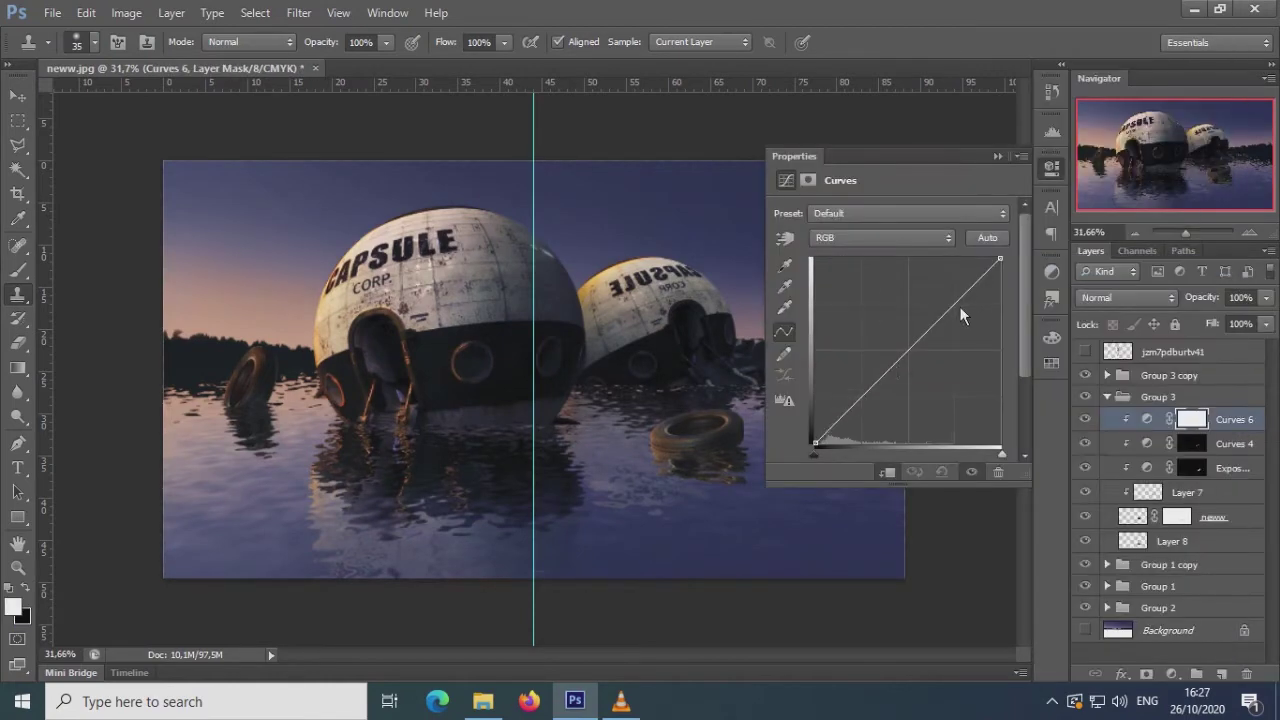
drag(959, 307, 952, 304)
click(1006, 160)
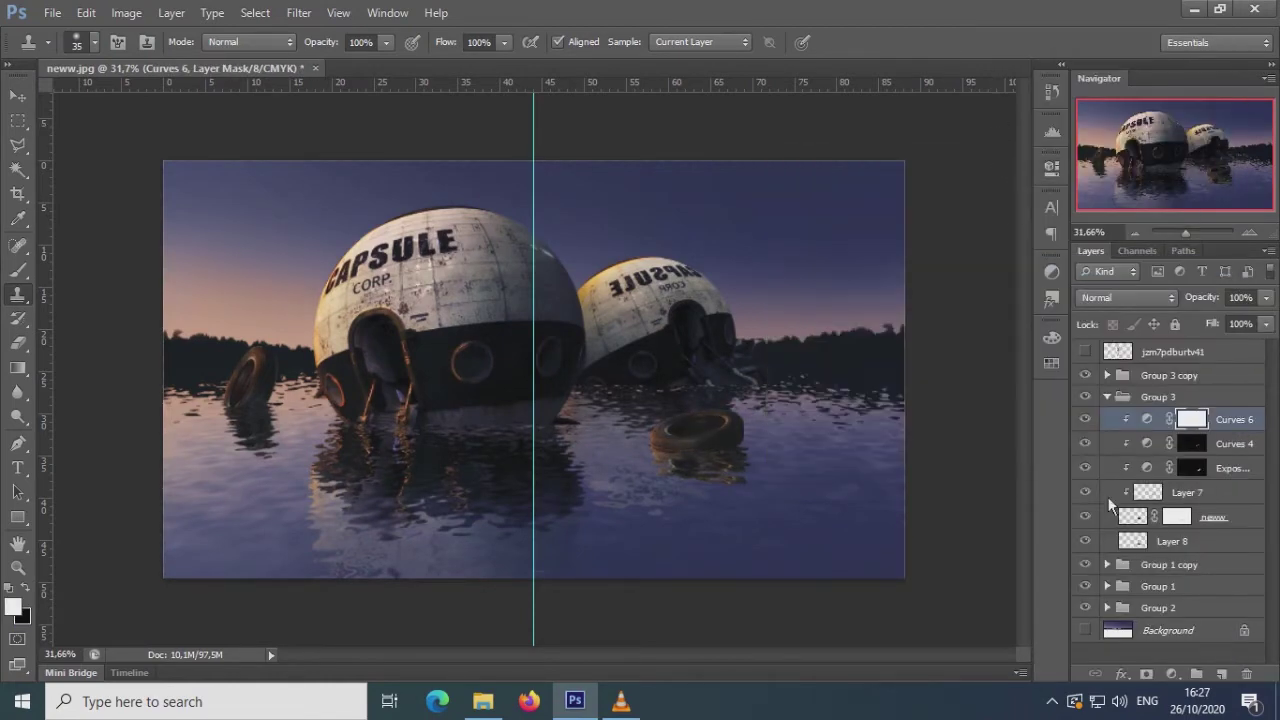
- Set a 35 px black brush on Layer 9's mask and shift Layer 9 slightly
click(1107, 397)
click(1107, 375)
click(1177, 495)
key(b)
right_click(329, 458)
drag(329, 458, 334, 458)
key(Return)
key(x)
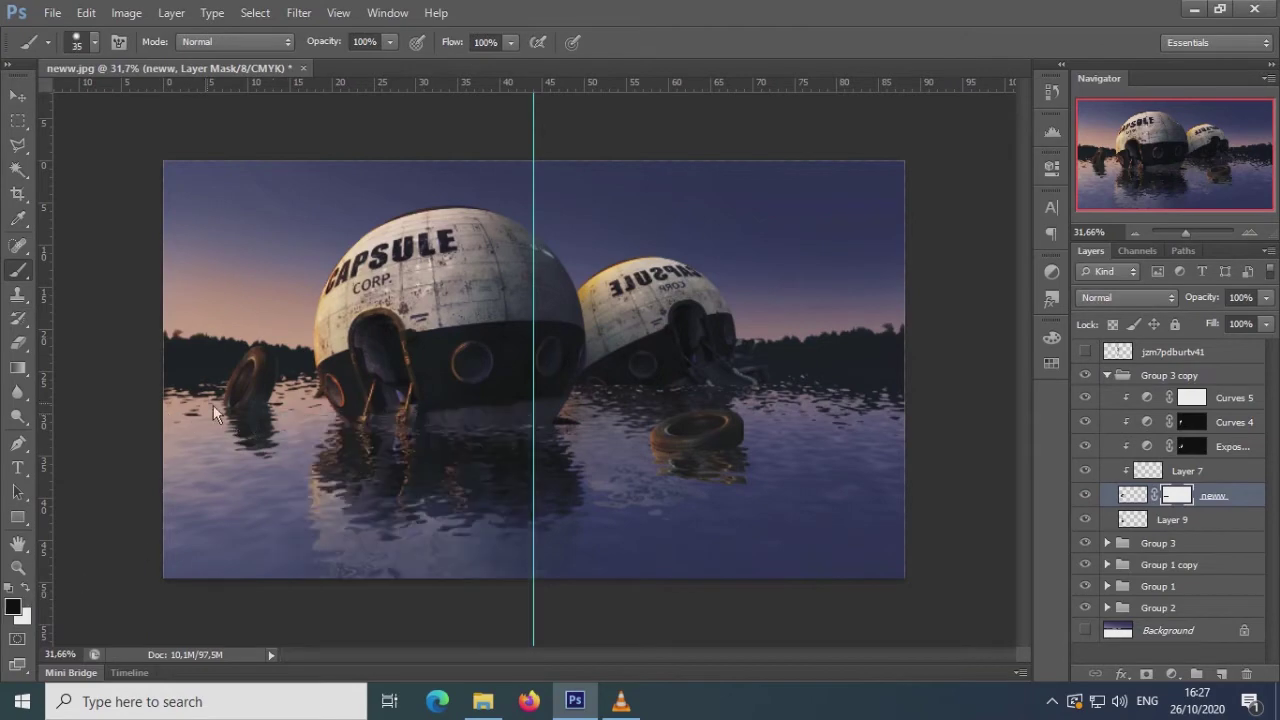
key(v)
drag(252, 417, 260, 424)
- Collapse Group 3 copy and select it together with Group 1 and the other capsule groups
ctrl+click(515, 415)
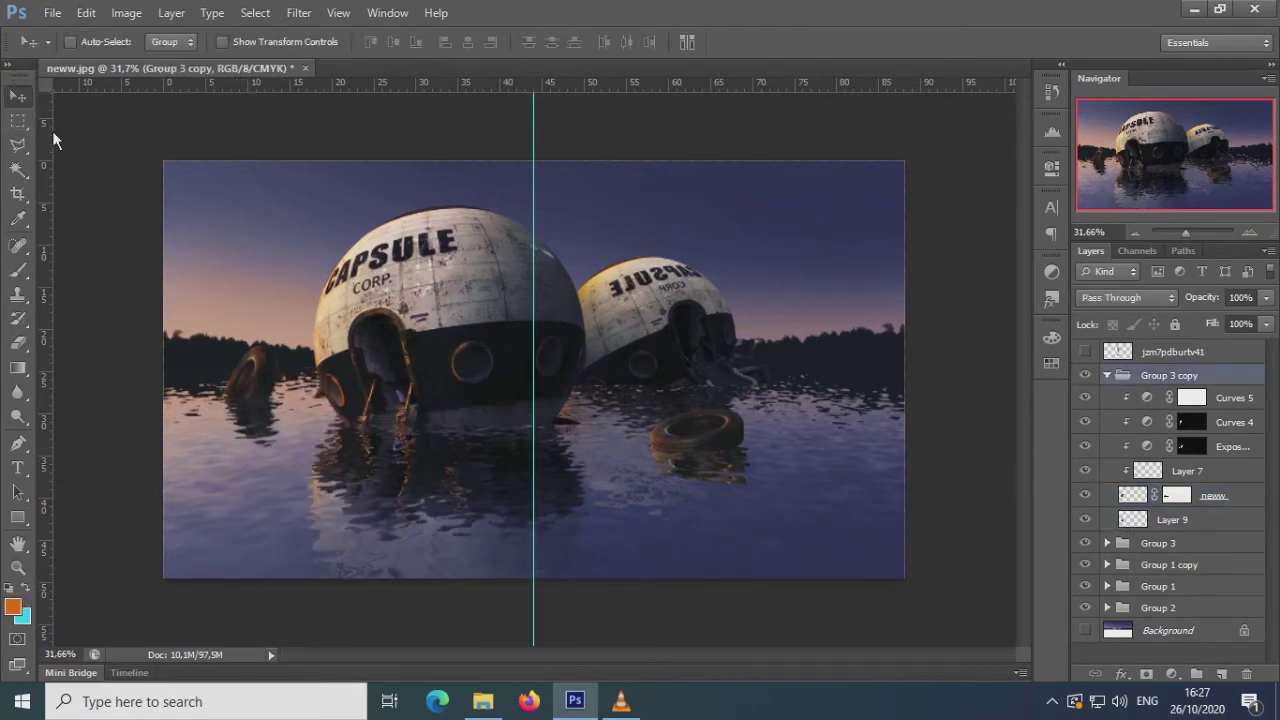
click(1107, 375)
shift+click(1125, 440)
key(ctrl+t)
key(Return)
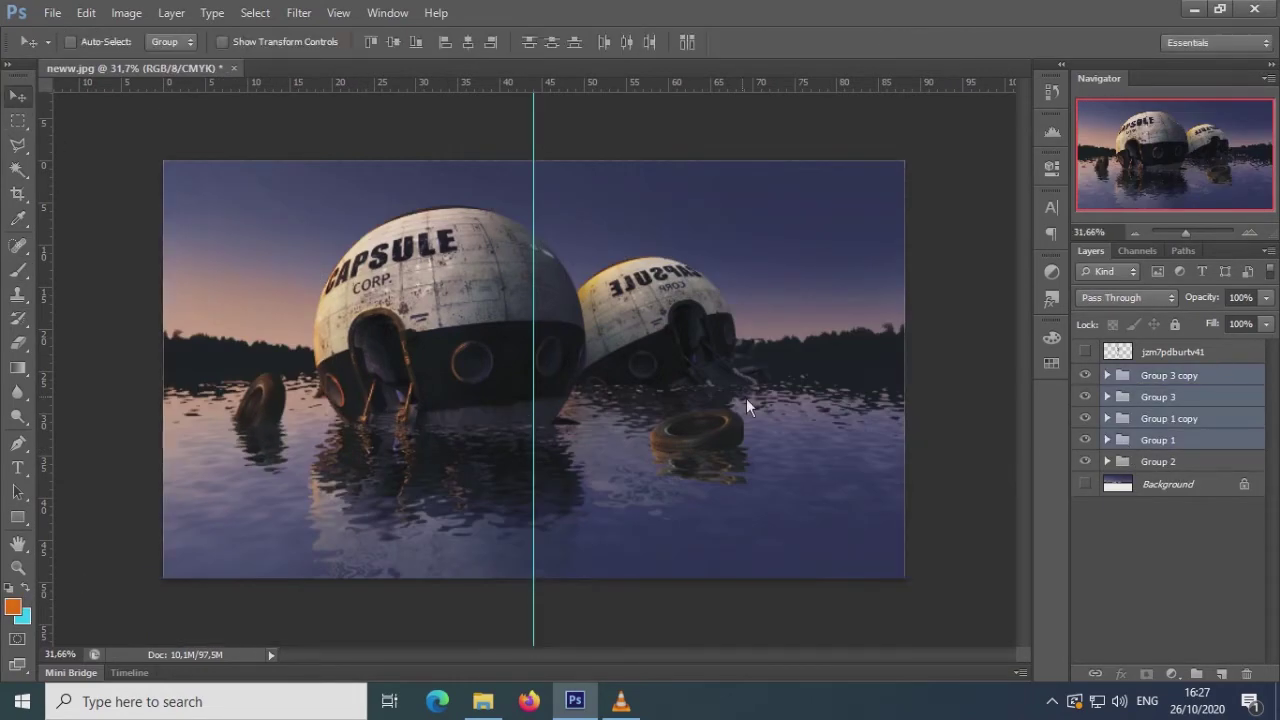
- Add an empty layer above Group 2 and set a white 329 px brush at 23% opacity
click(1119, 465)
key(ctrl+shift+alt+n)
click(22, 271)
click(12, 606)
click(1063, 166)
right_click(738, 293)
text(329)
key(Return)
key(2)
key(3)
- Paint white mist along the horizon, then fainter 12% mist just above it
drag(200, 340, 863, 360)
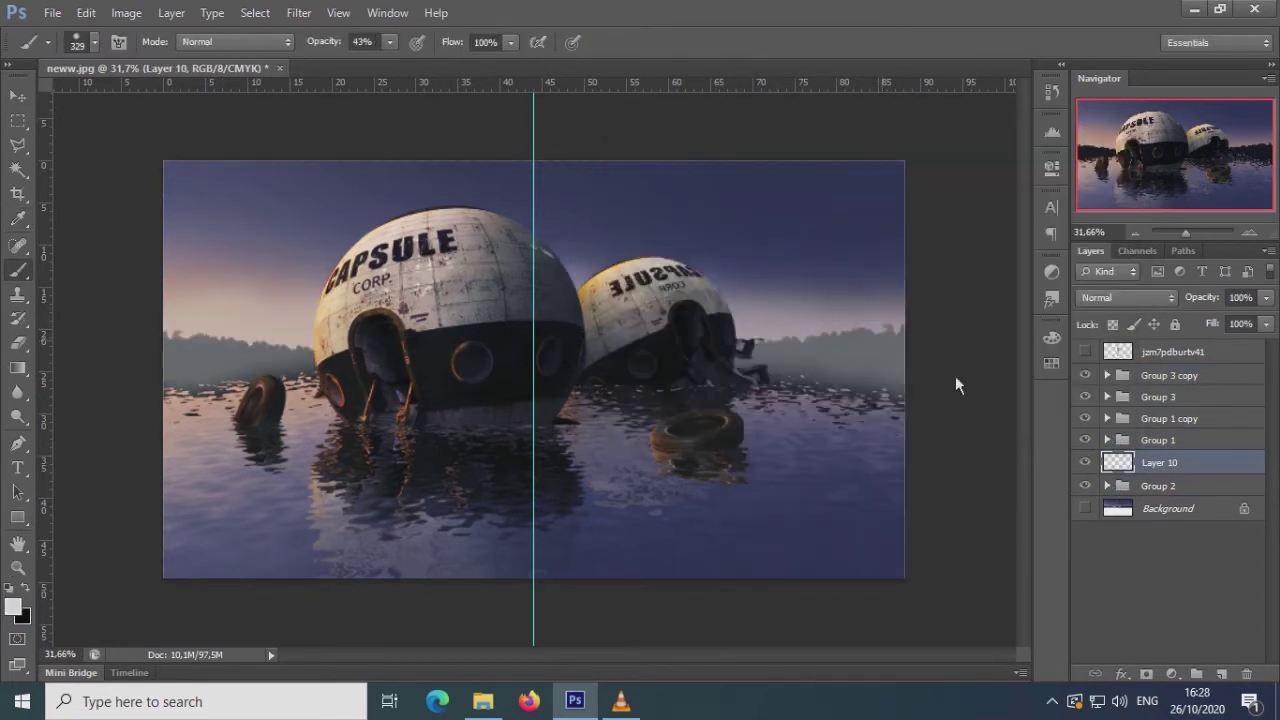
drag(162, 267, 828, 283)
key(1)
key(2)
drag(497, 200, 889, 304)
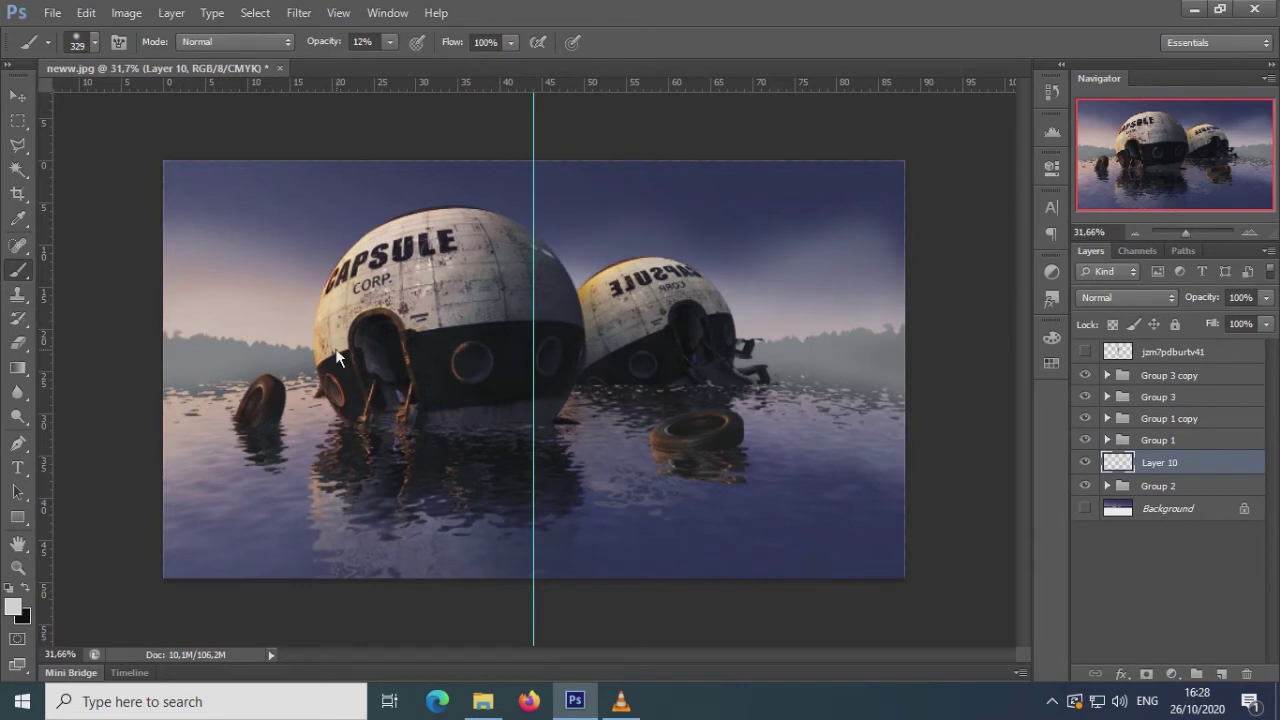
- Erase excess mist from the upper-right sky with a very large eraser, comparing before and after
right_click(445, 313)
click(20, 343)
right_click(350, 270)
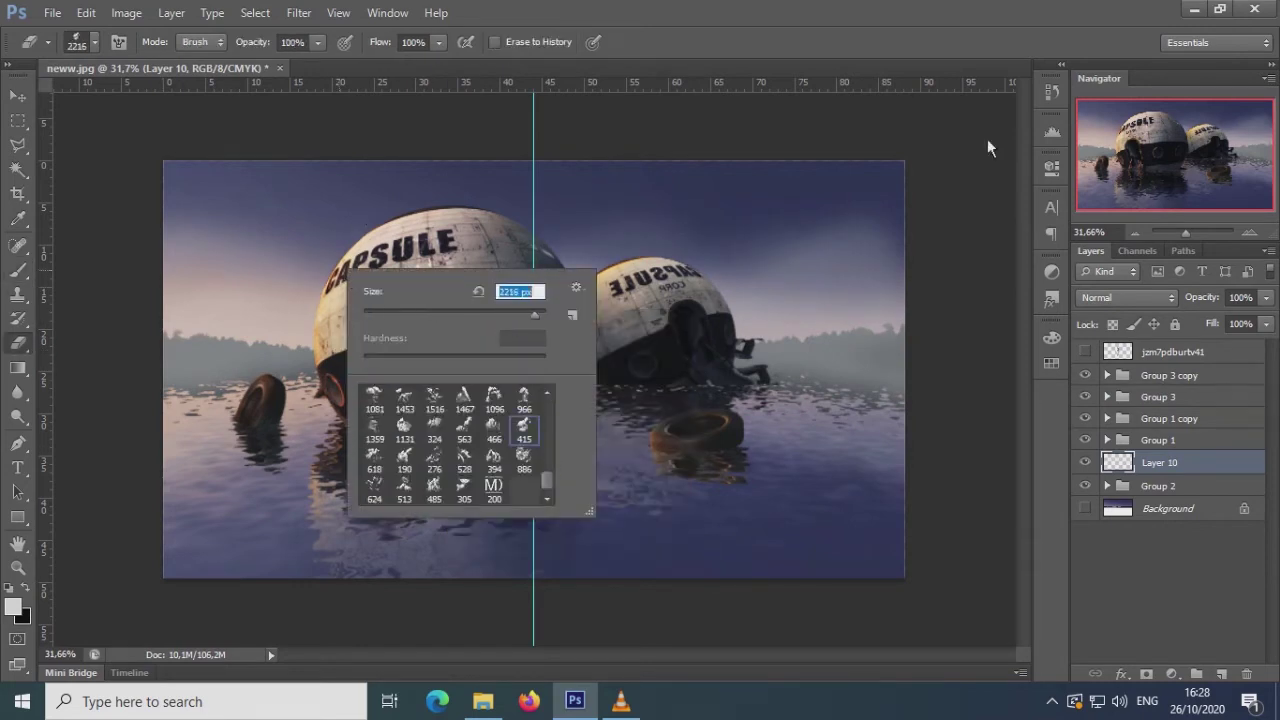
key(Return)
drag(740, 266, 801, 356)
key(ctrl+z)
key(ctrl+z)
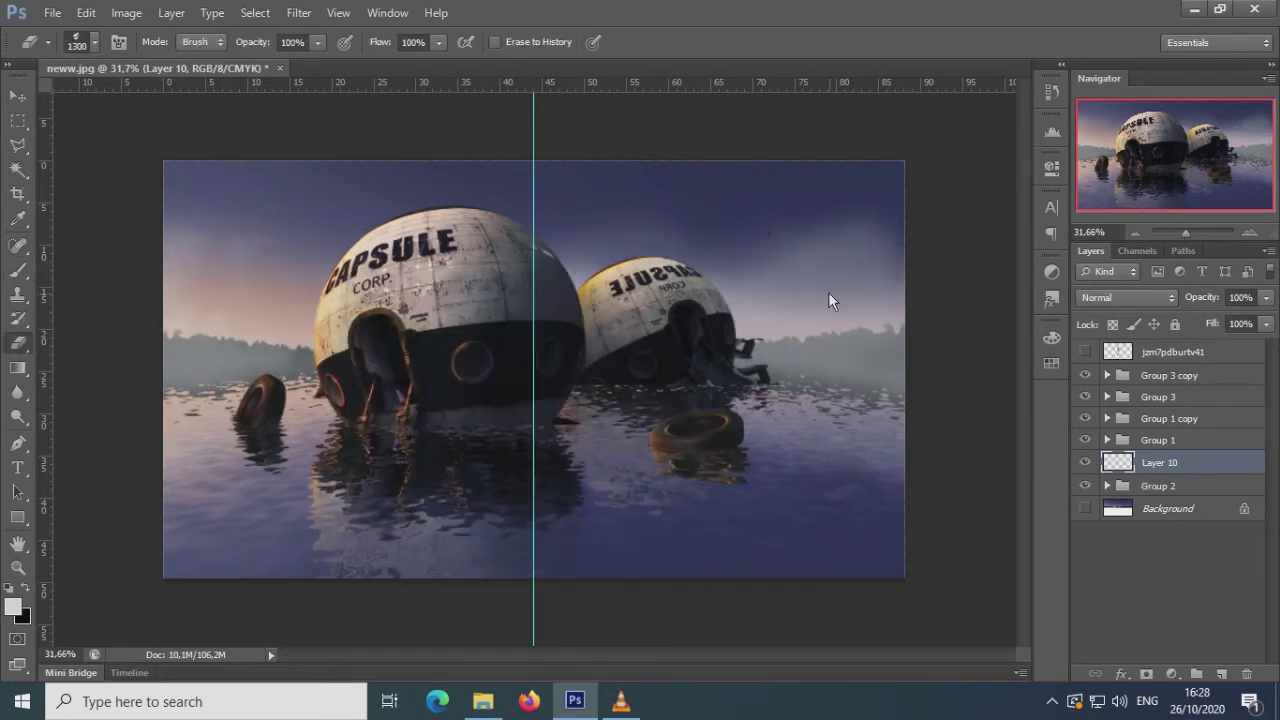
key(ctrl+z)
key(ctrl+z)
- Set the eraser to 966 px at 21% opacity and hide the Background layer
key(6)
key(1)
right_click(708, 468)
text(966)
key(Return)
click(1086, 508)
key(2)
key(1)
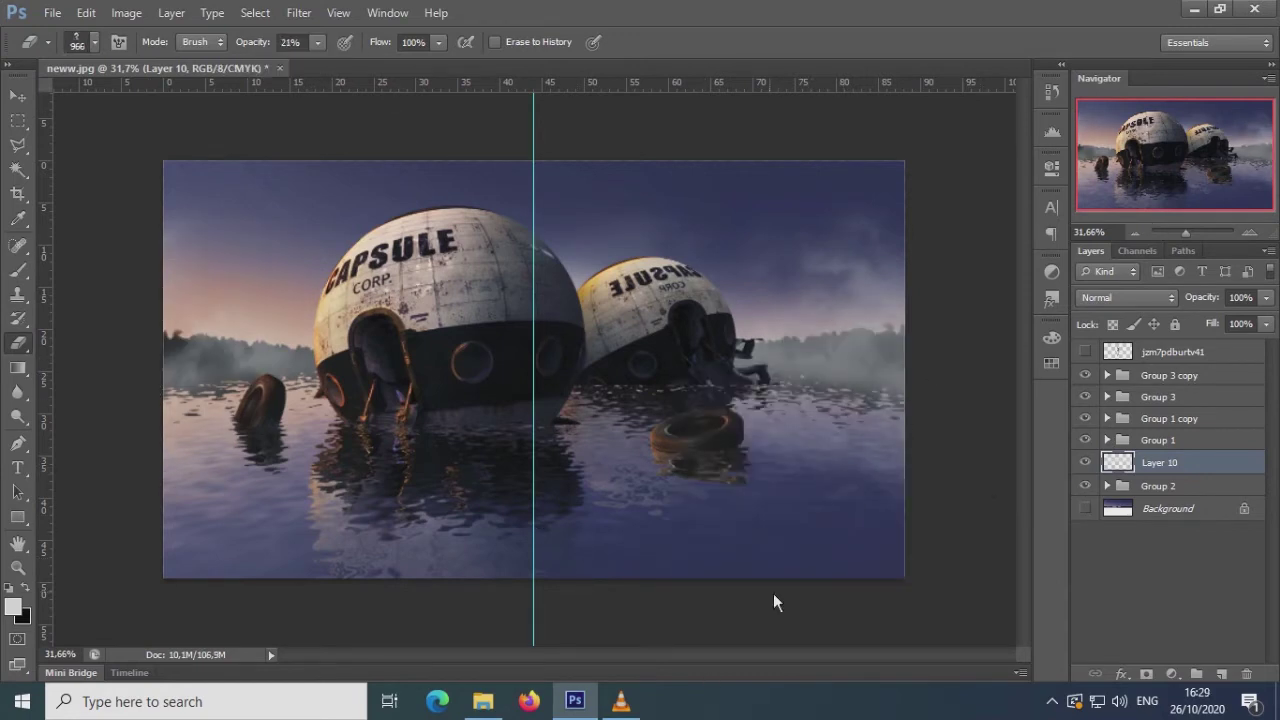
- Add a second empty mist layer and set the brush to 12% opacity
click(1118, 439)
key(ctrl+shift+alt+n)
key(b)
right_click(612, 332)
key(Return)
key(1)
key(2)
- Switch to the eraser, enlarging it and raising its opacity to 57%
right_click(986, 357)
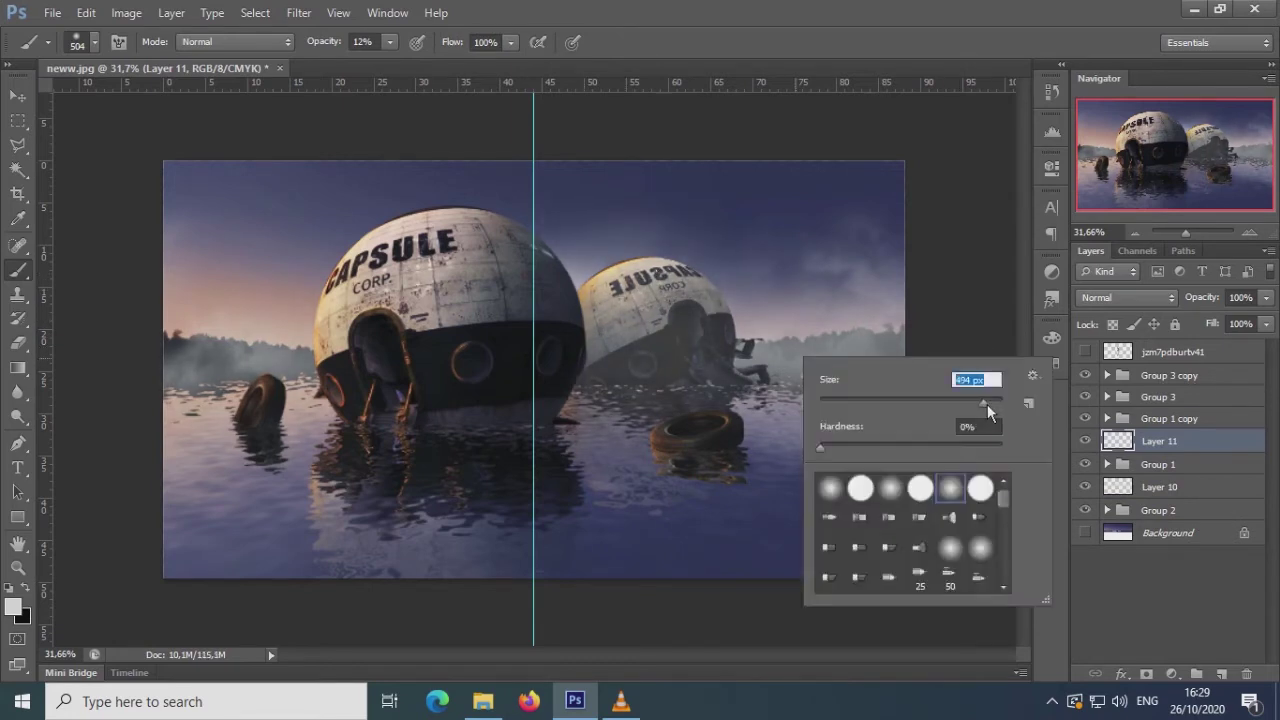
key(Return)
key(e)
right_click(686, 246)
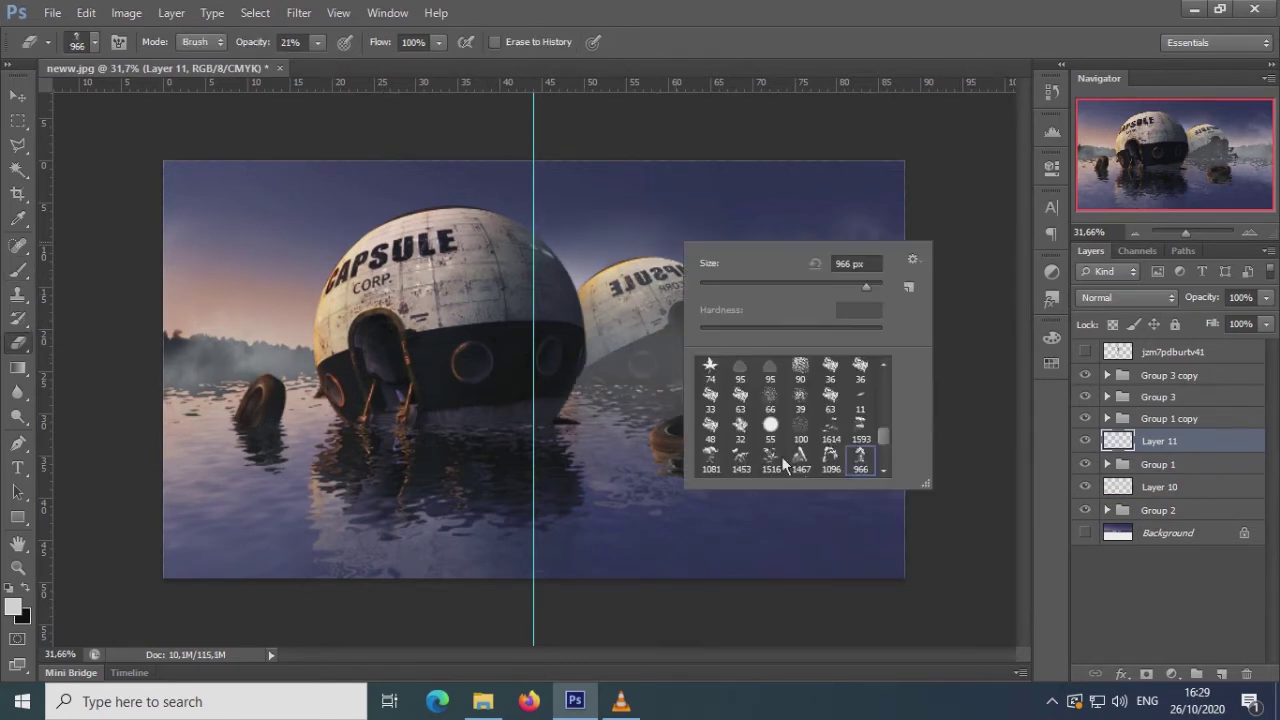
key(Return)
key(5)
key(7)
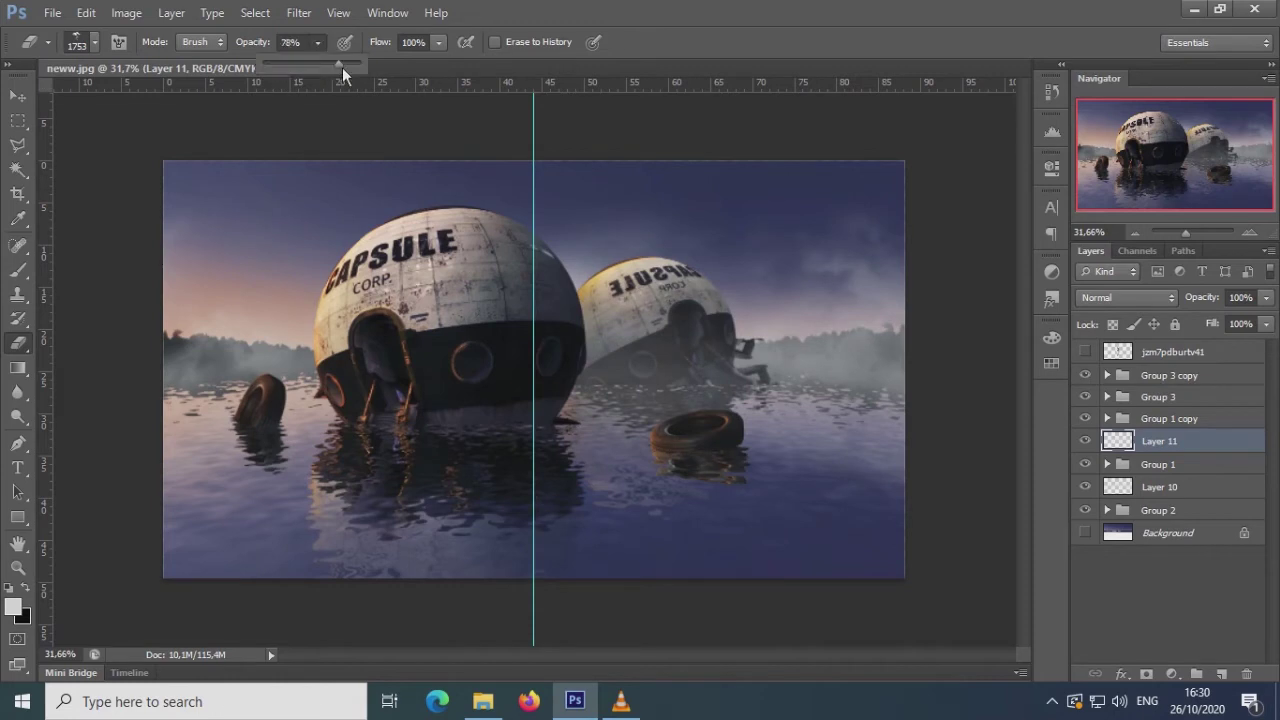
- Hide all capsule groups and stamp the visible sky and water onto a new layer
click(1203, 494)
key(b)
drag(1085, 375, 1085, 534)
key(ctrl+shift+alt+e)
- Isolate the far capsule in Group 1 and stamp it onto its own Layer 13
click(1085, 464)
click(1157, 465)
click(1085, 487)
click(1107, 464)
click(1172, 633)
key(e)
drag(317, 42, 325, 62)
click(1107, 440)
click(1085, 487)
key(ctrl+shift+alt+e)
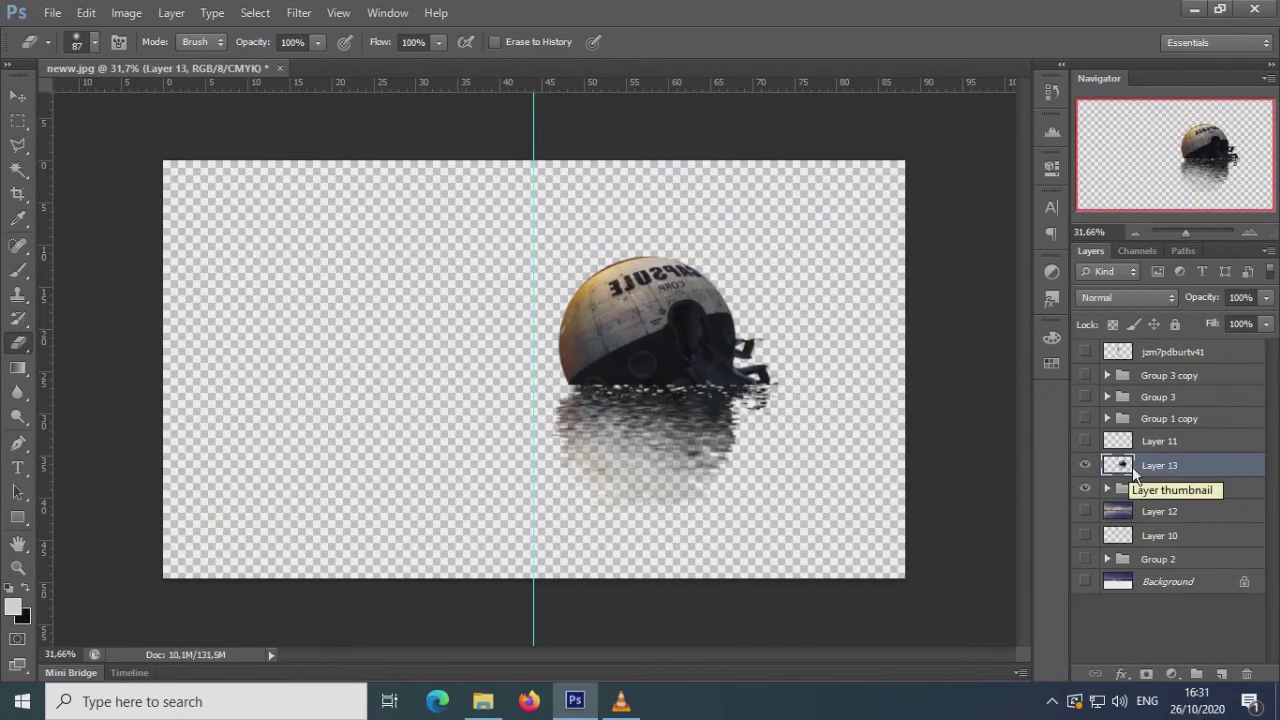
- Apply a Tilt-Shift blur to Layer 12 with a slightly wider sharp band
click(1085, 511)
click(1085, 488)
click(1160, 511)
click(303, 14)
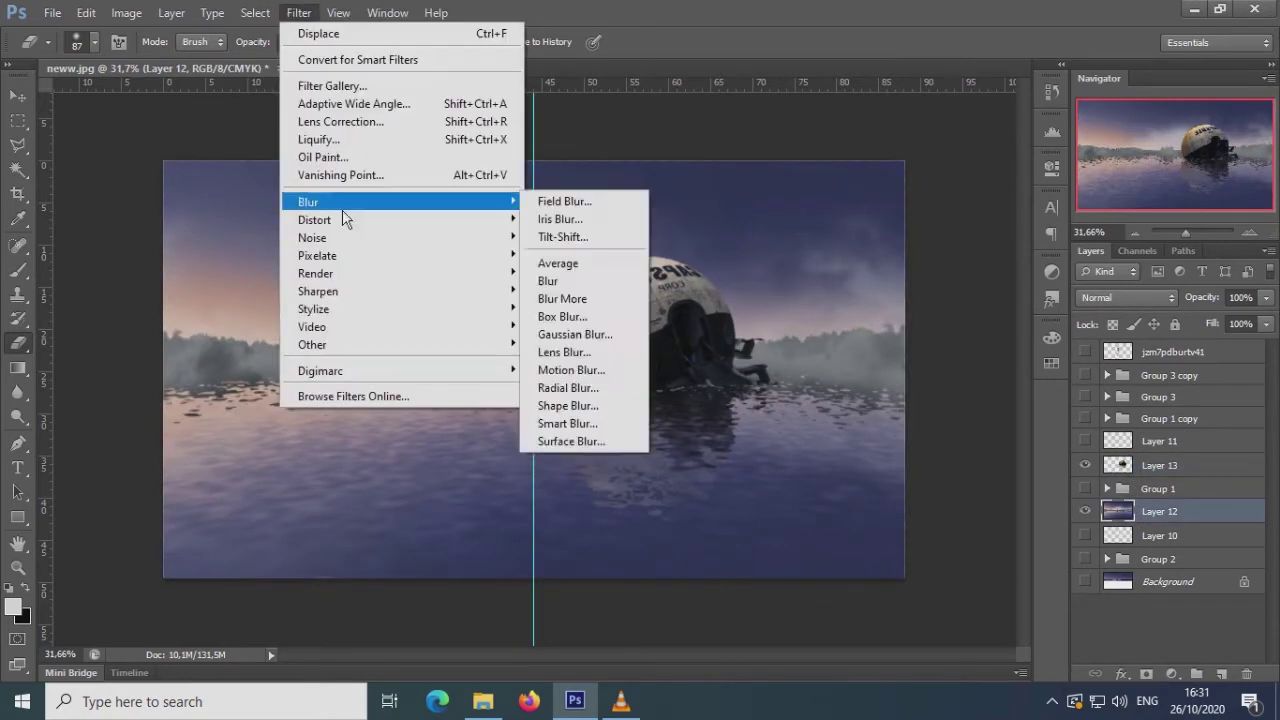
click(595, 177)
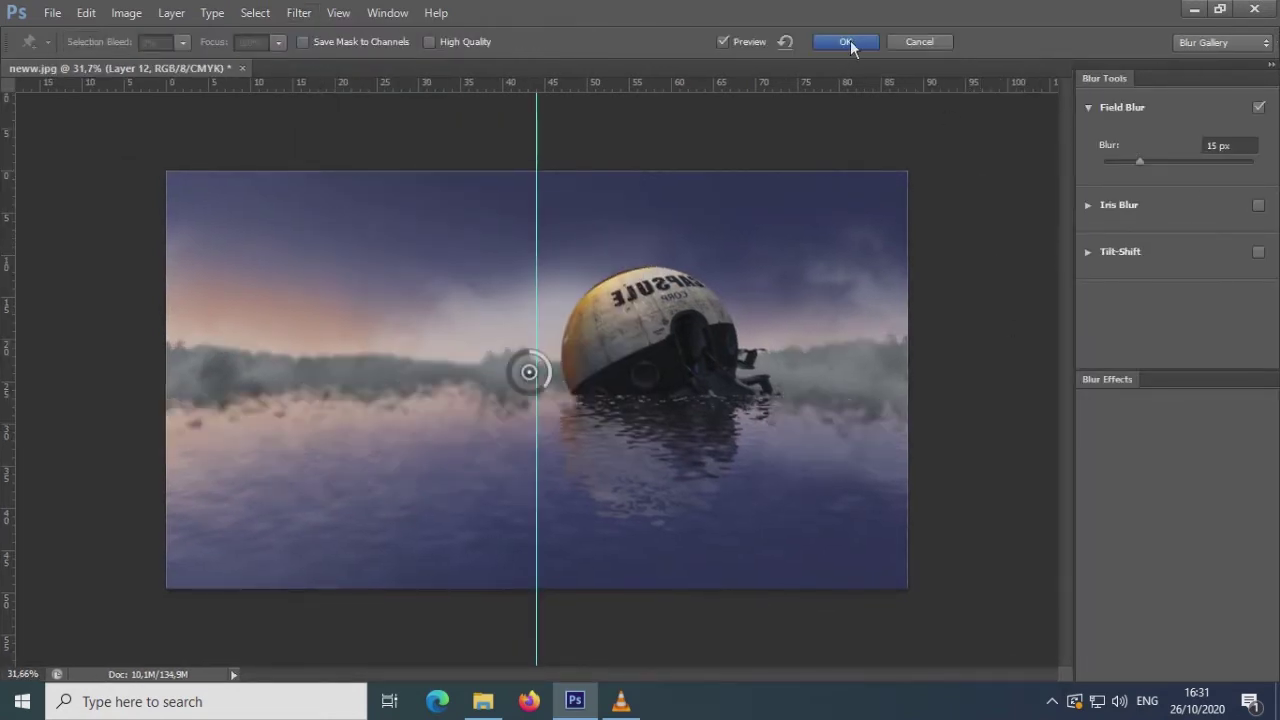
click(1258, 251)
drag(523, 470, 529, 444)
click(845, 41)
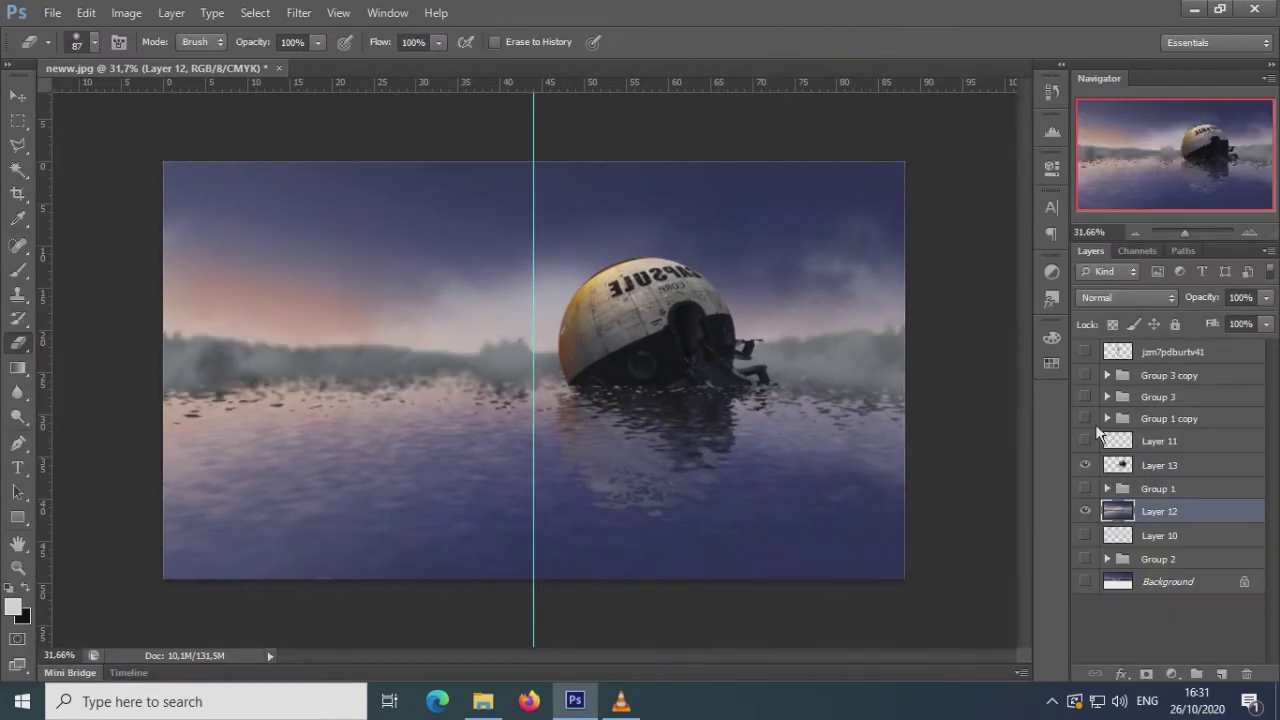
- Apply a blur filter to the far capsule on Layer 13
click(1146, 463)
click(299, 12)
click(330, 35)
click(846, 42)
click(1085, 397)
- Show the capsule groups again, check Layer 2's opacity, and re-stamp the isolated far capsule
click(1085, 375)
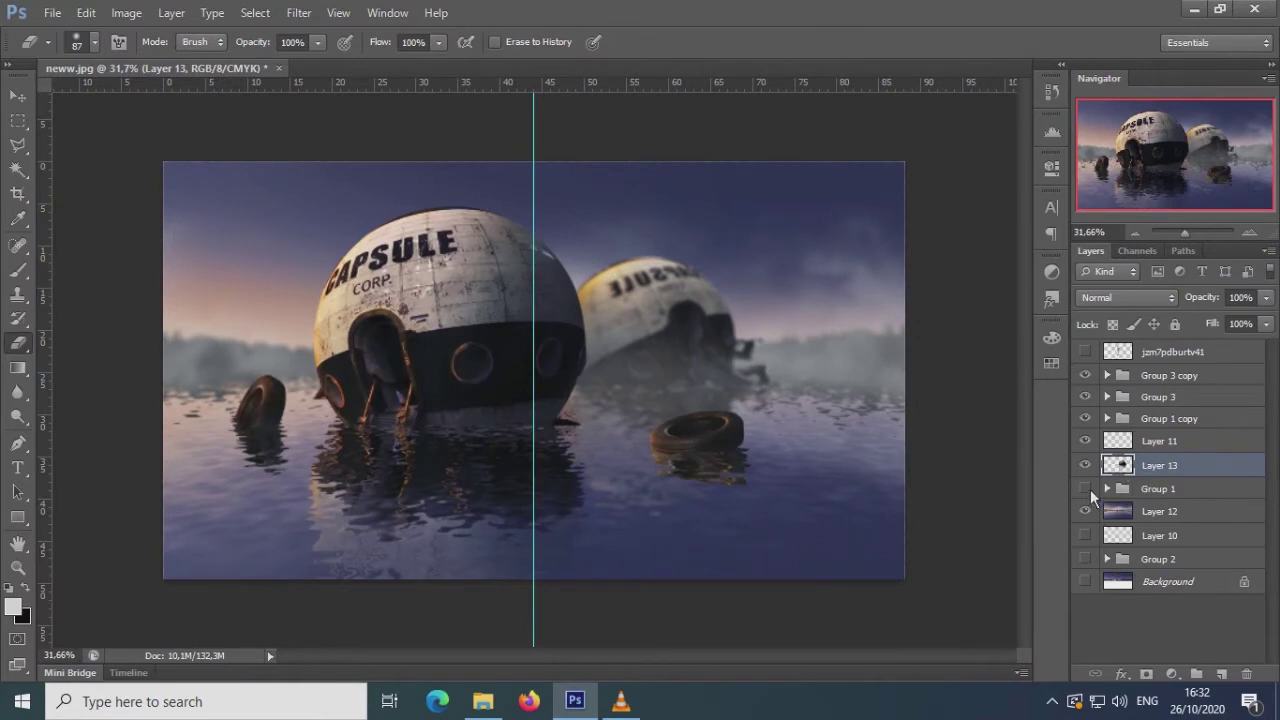
drag(1114, 470, 1246, 673)
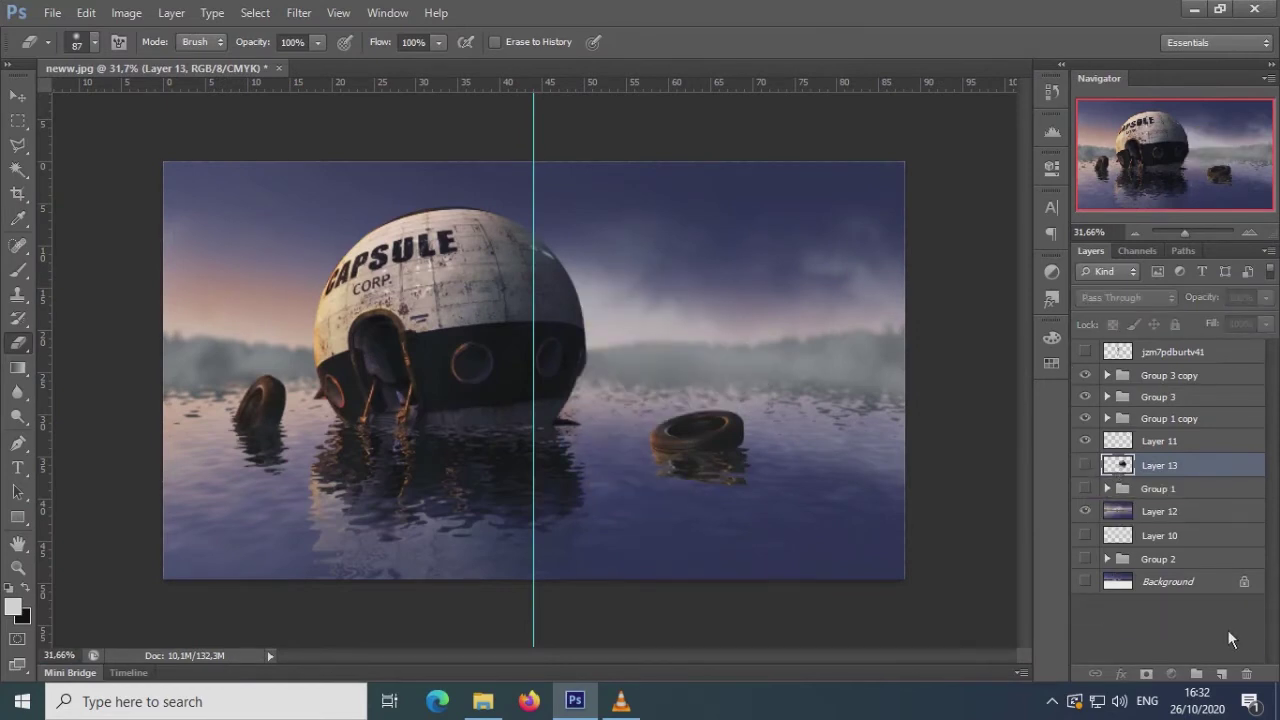
click(1085, 464)
click(1107, 464)
click(1150, 511)
click(1266, 297)
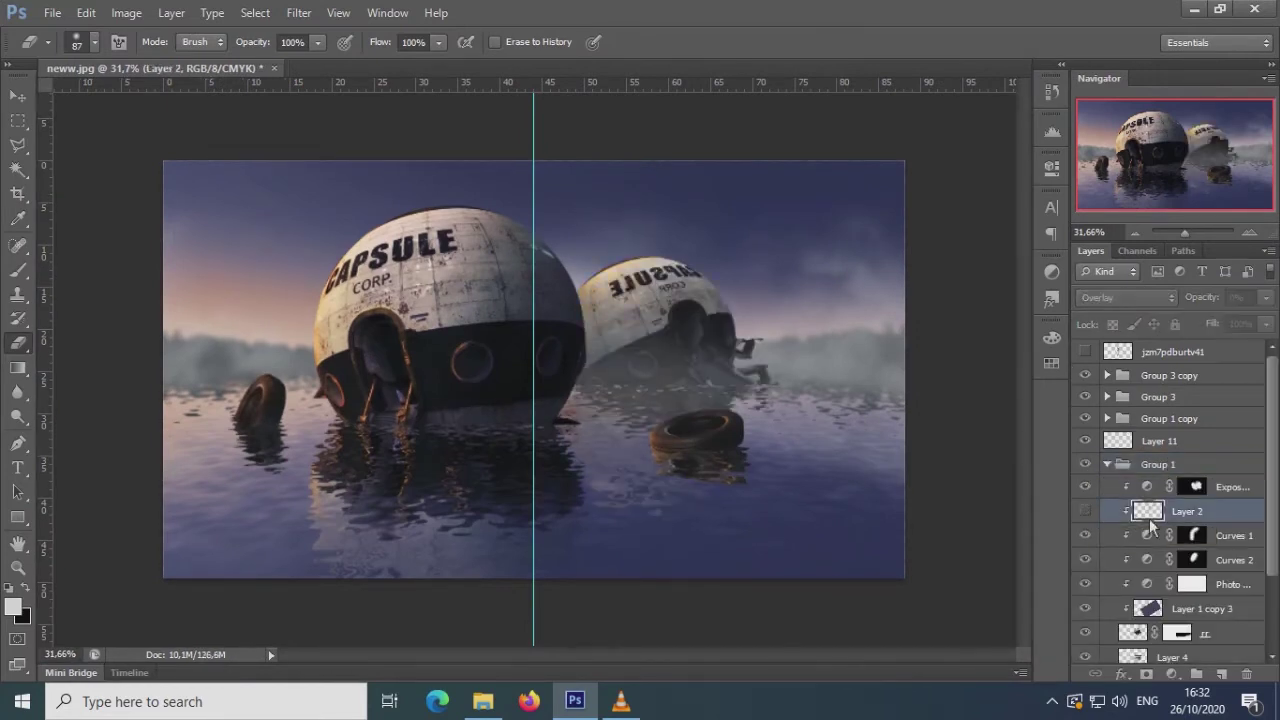
click(1107, 464)
key(ctrl+shift+alt+e)
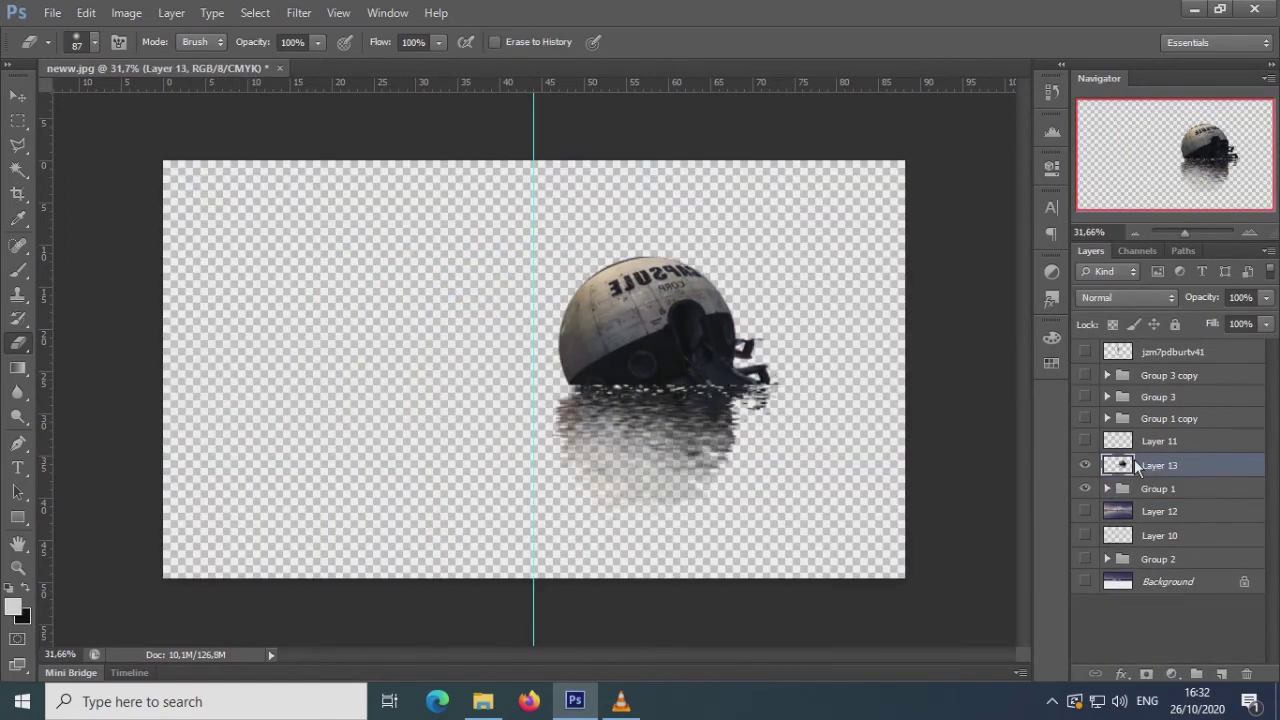
- Soften the far capsule with a slight Gaussian Blur
click(1085, 511)
drag(1185, 232, 1192, 232)
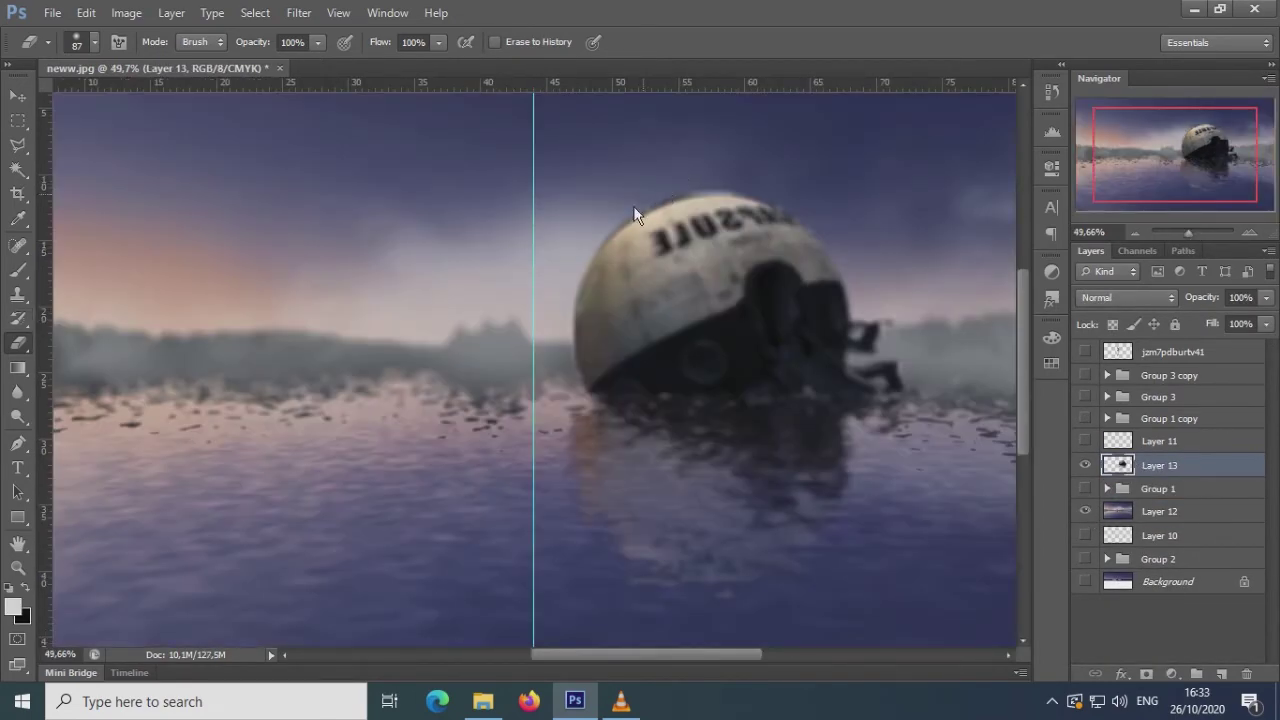
click(298, 12)
click(580, 290)
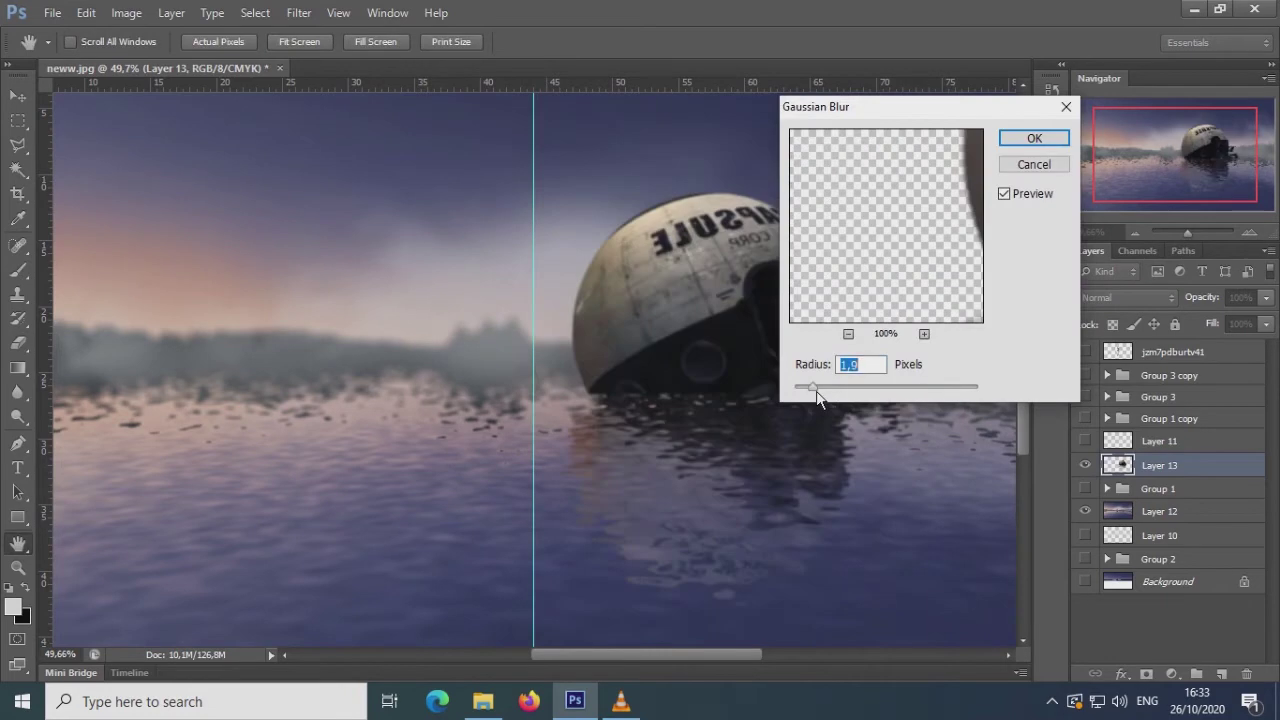
click(1034, 138)
key(e)
- Show the remaining scene layers, duplicate Layer 12 to the top and fill it flat purple
drag(1085, 441, 1085, 375)
drag(1192, 232, 1188, 232)
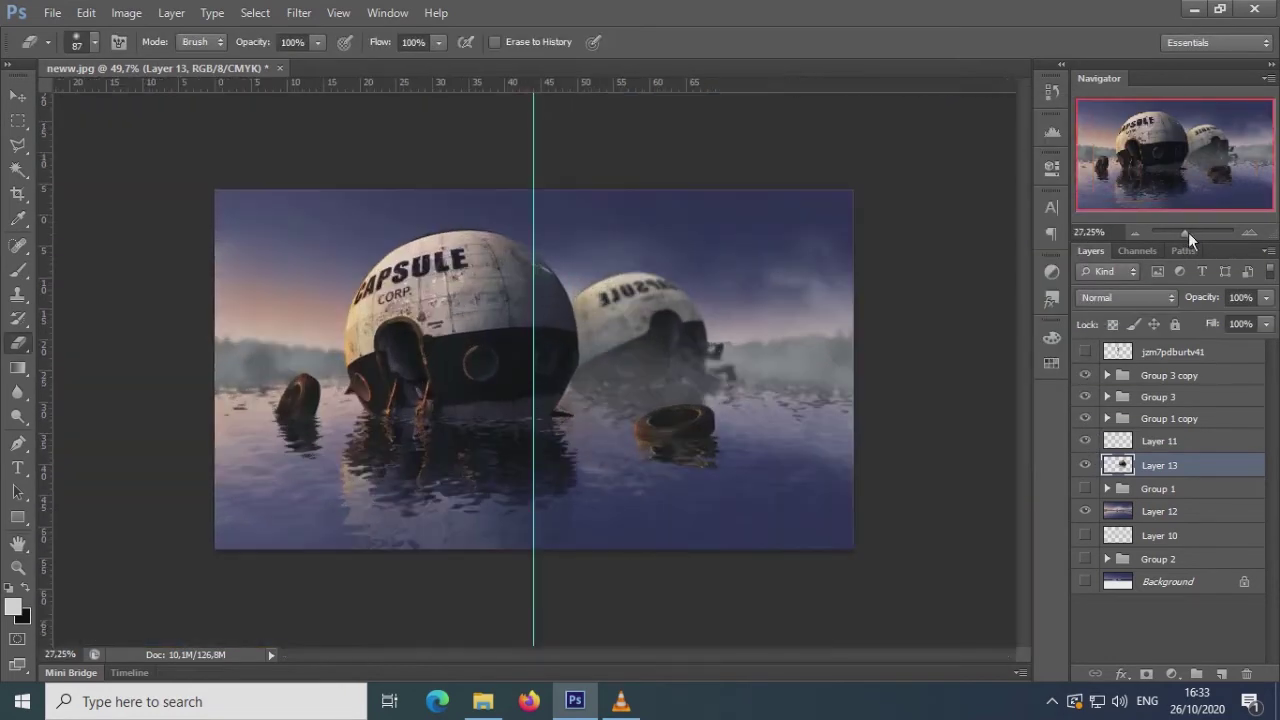
click(1085, 351)
click(1159, 511)
key(ctrl+j)
key(ctrl+shift+bracketright)
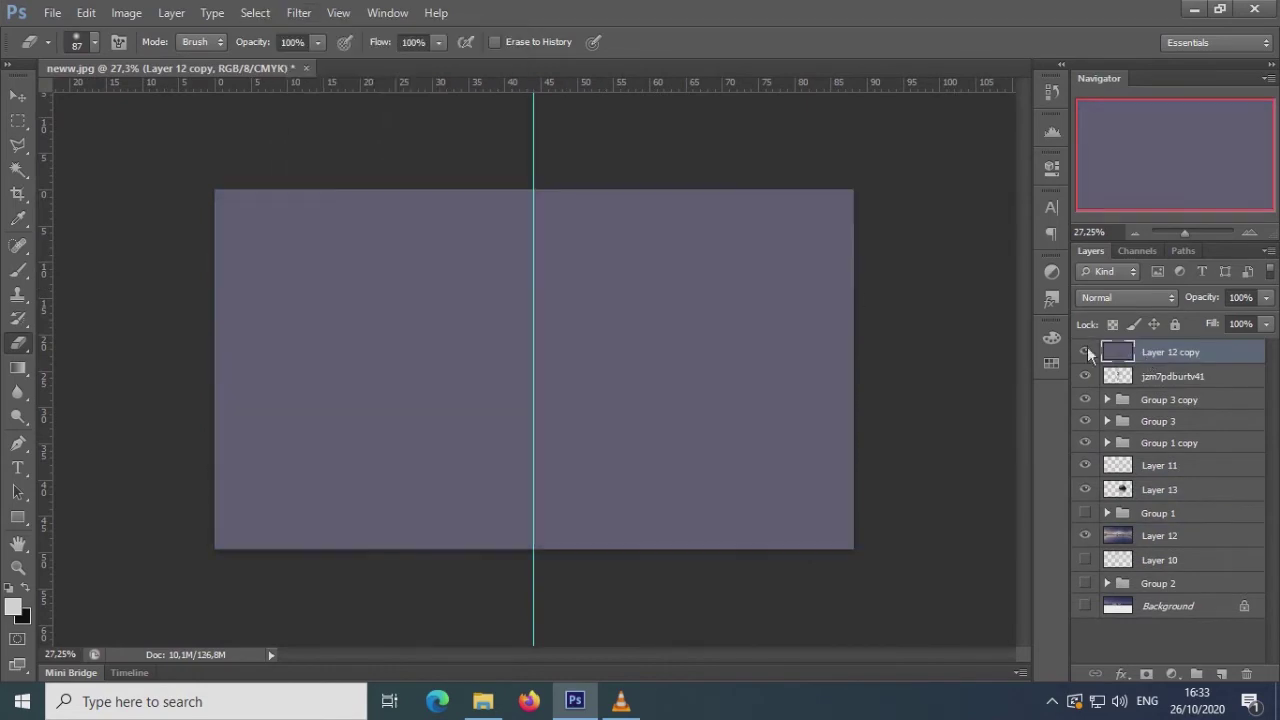
- Hide the purple fill and add a Curves adjustment, bending the curve to brighten the image
click(1085, 352)
drag(1185, 232, 1187, 232)
click(1171, 673)
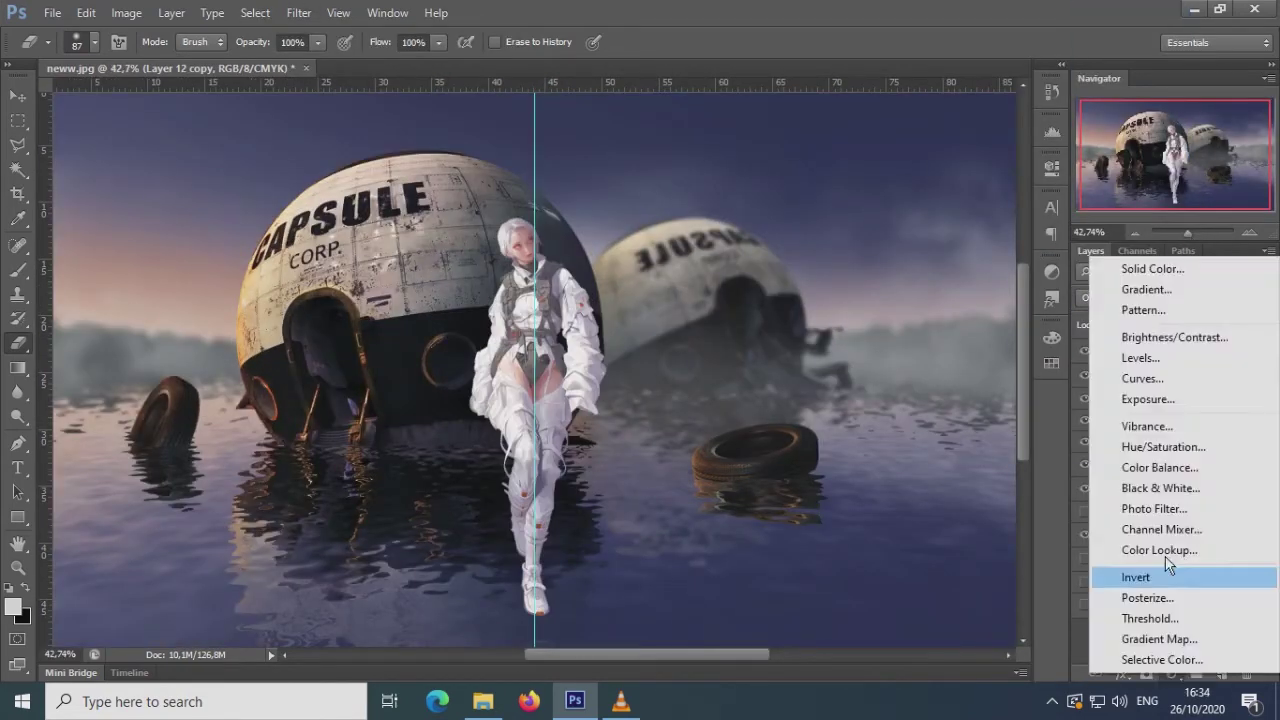
click(1142, 378)
drag(935, 324, 938, 357)
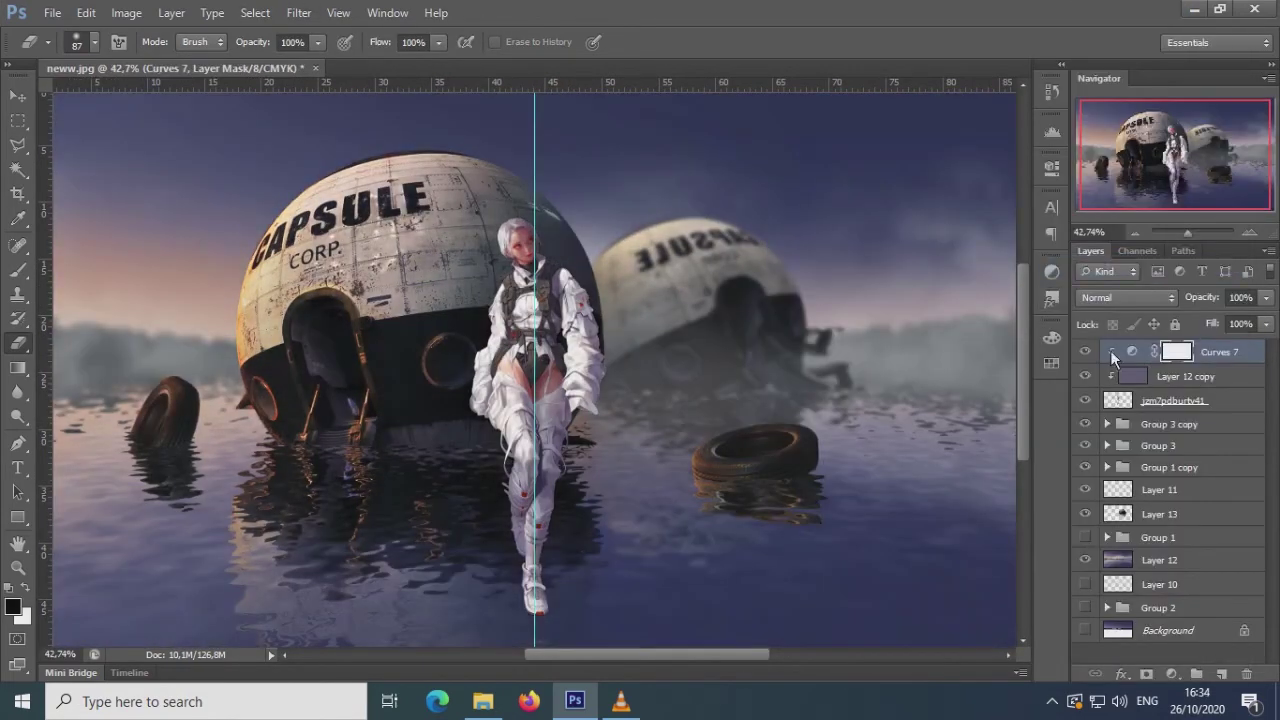
drag(875, 384, 877, 404)
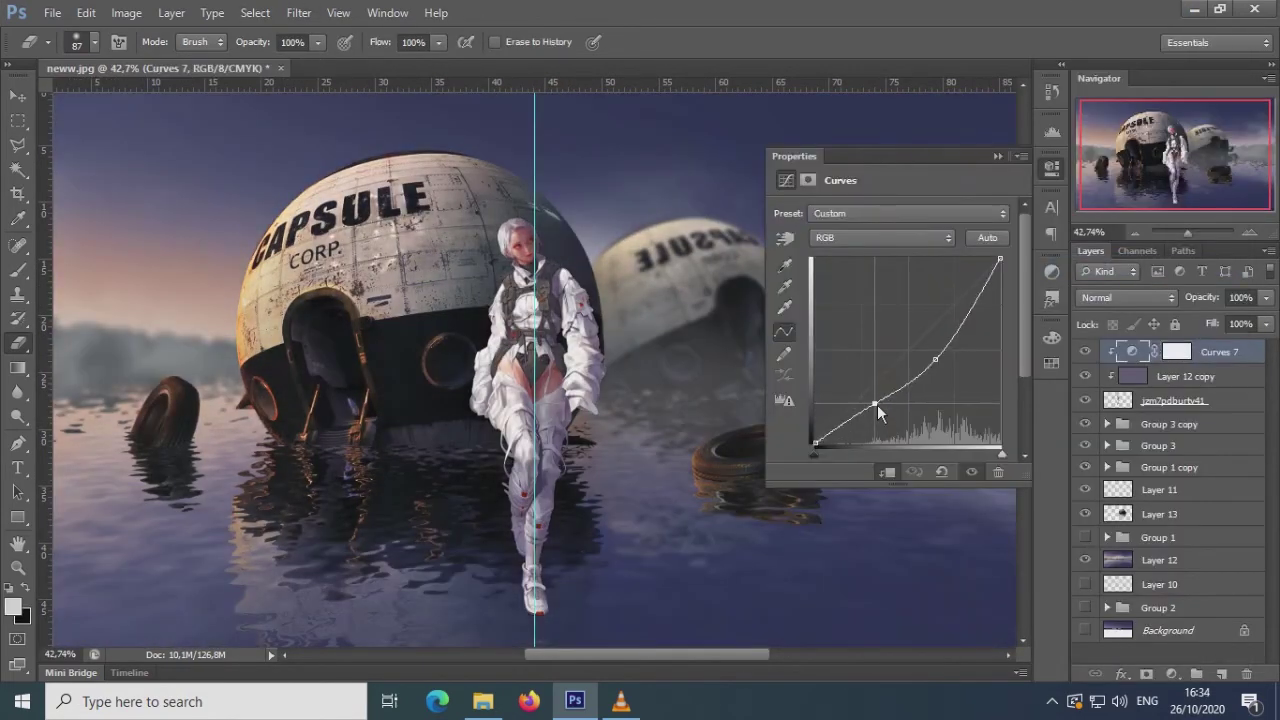
drag(935, 359, 933, 348)
click(1081, 348)
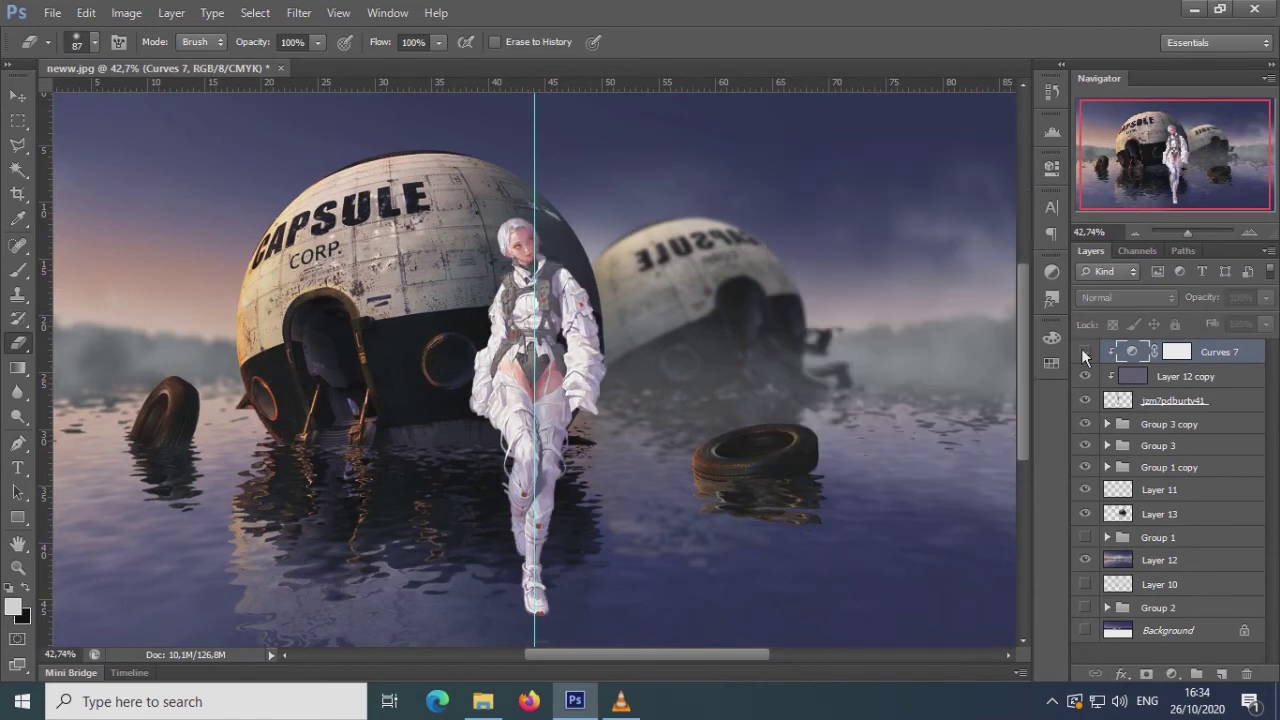
- Copy the purple overlay under Curves 7 and add a Brightness/Contrast adjustment layer
click(1150, 585)
drag(1150, 587, 1170, 373)
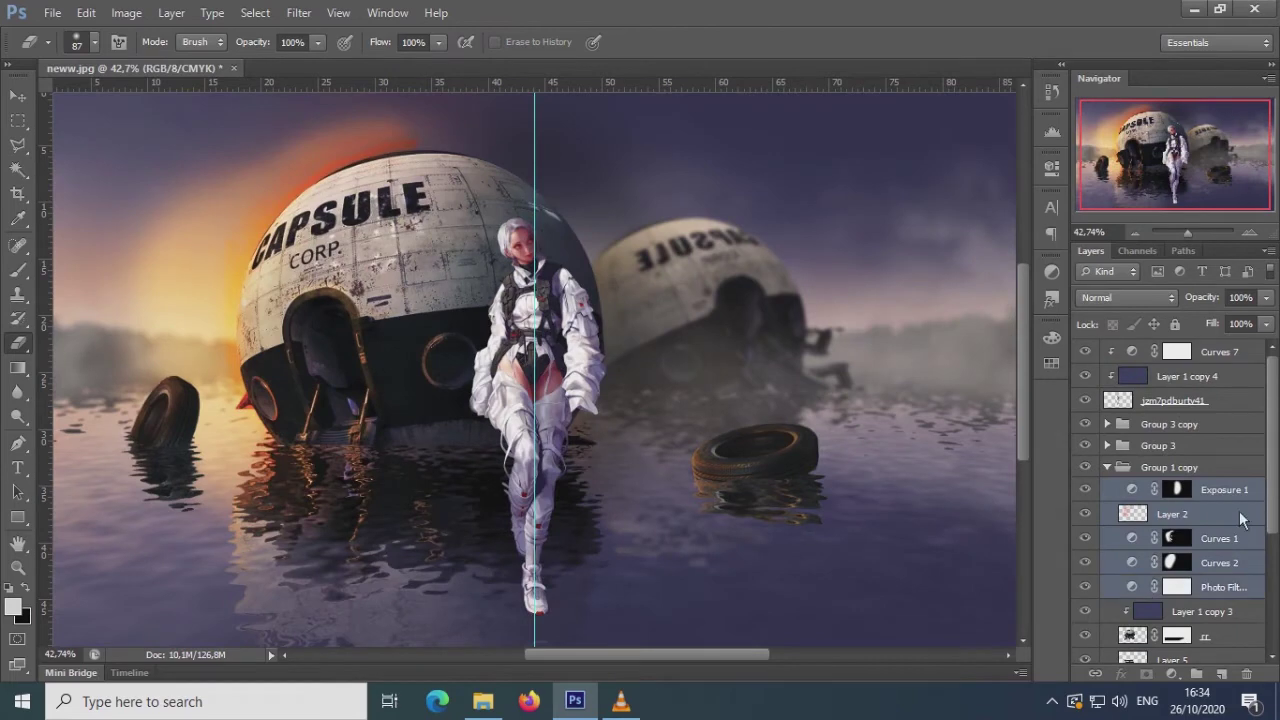
click(1107, 467)
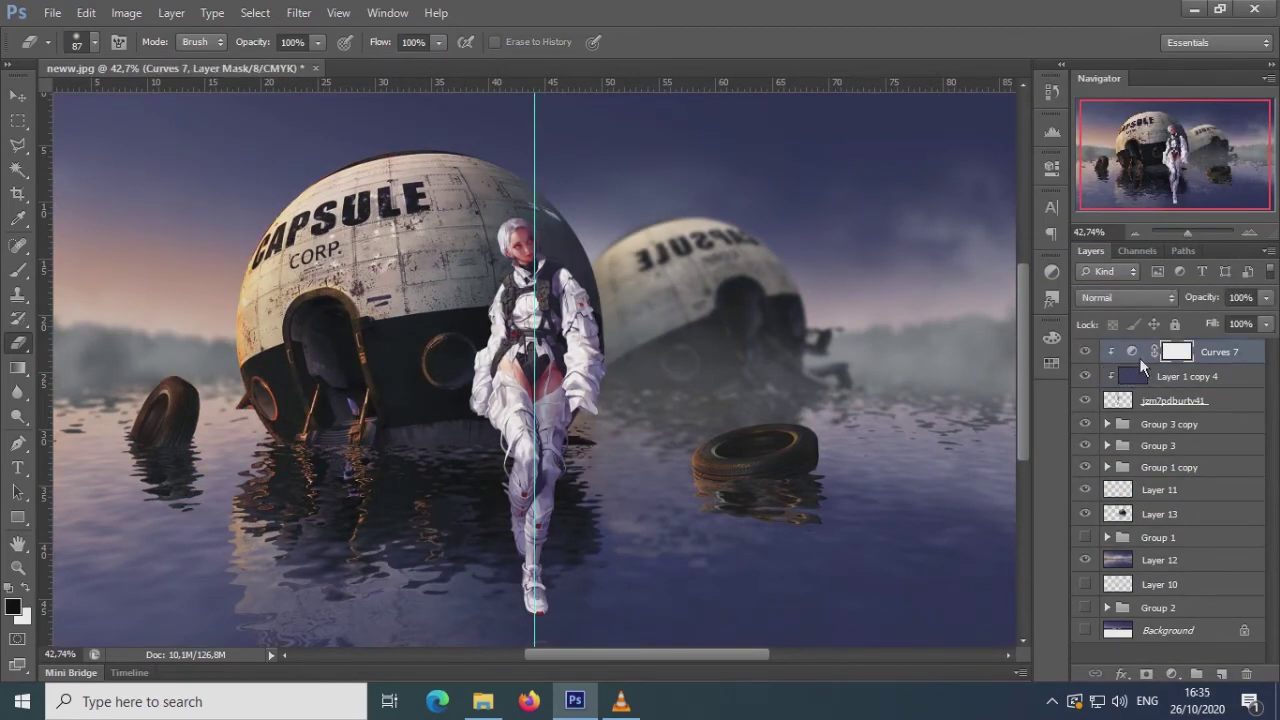
click(1171, 674)
click(1140, 330)
click(1102, 354)
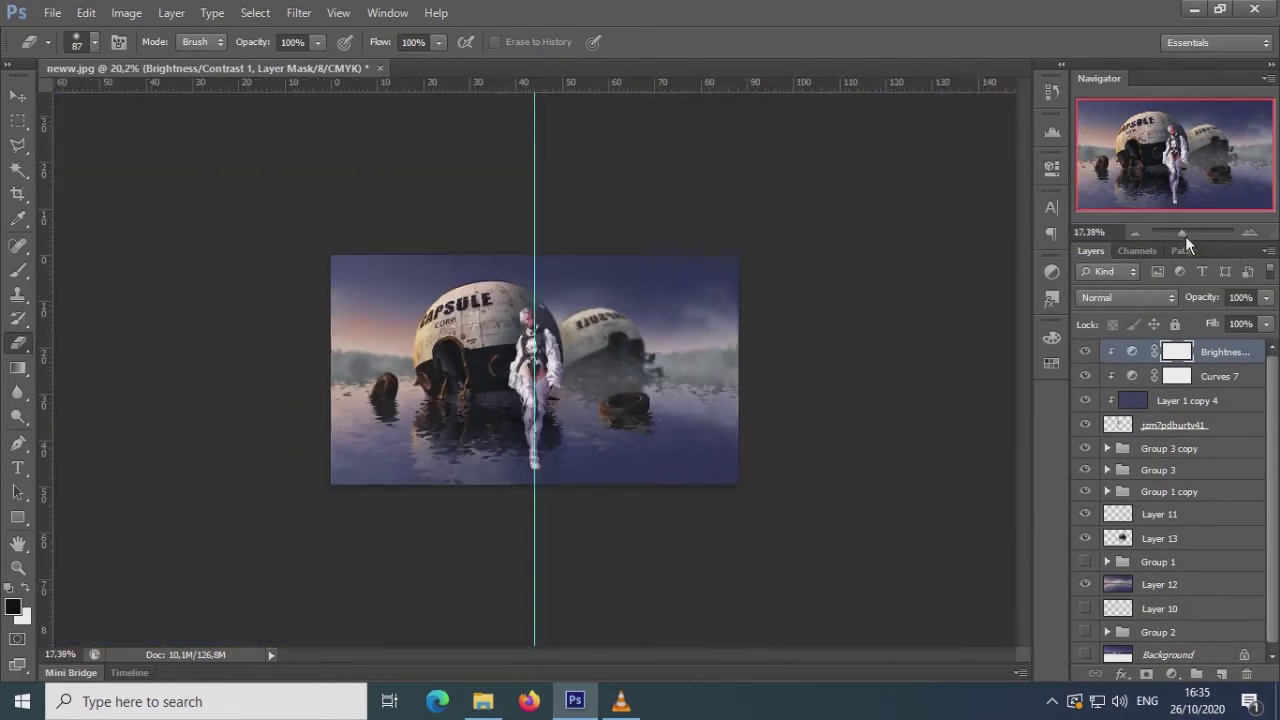
- Lower Curves 7 to 47% opacity and add a mask to the woman's layer jzm7pdburtv41
key(ctrl+0)
click(1100, 376)
drag(1266, 297, 1219, 316)
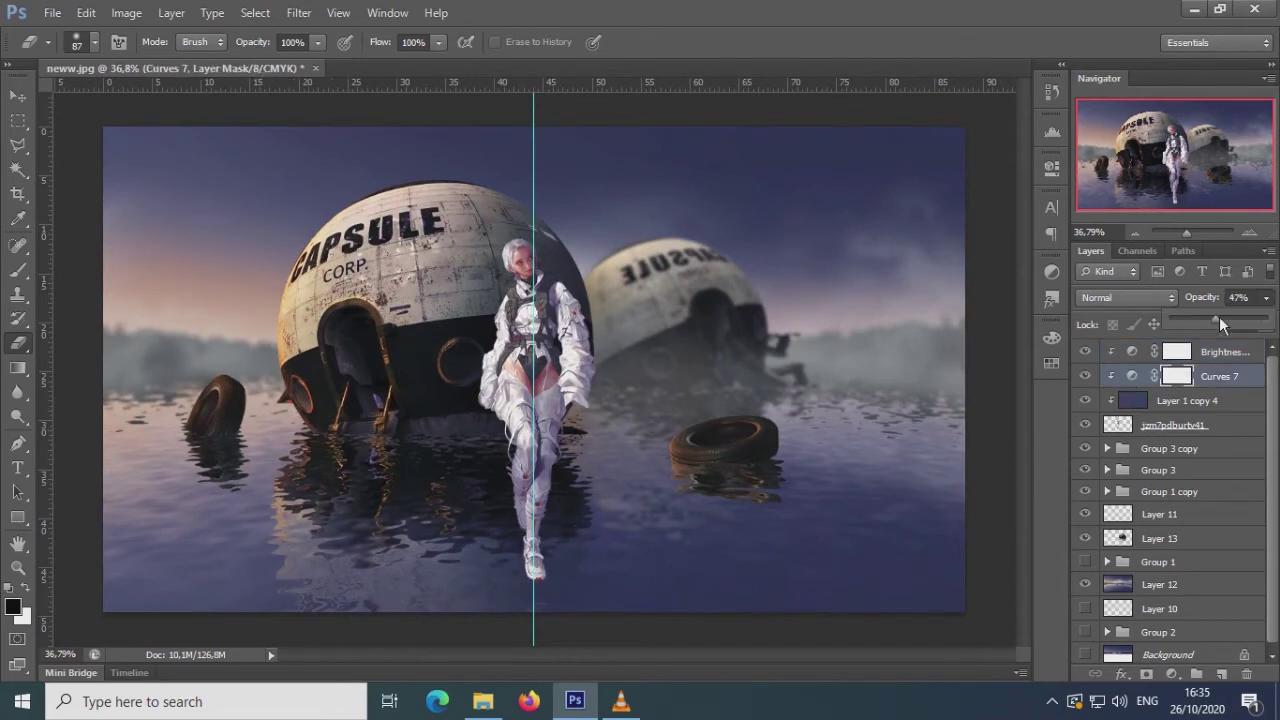
click(1175, 424)
click(1145, 674)
- Paint the mask with a 64 px white brush to reveal the woman's legs further down
key(b)
right_click(739, 487)
text(64)
key(Return)
right_click(625, 479)
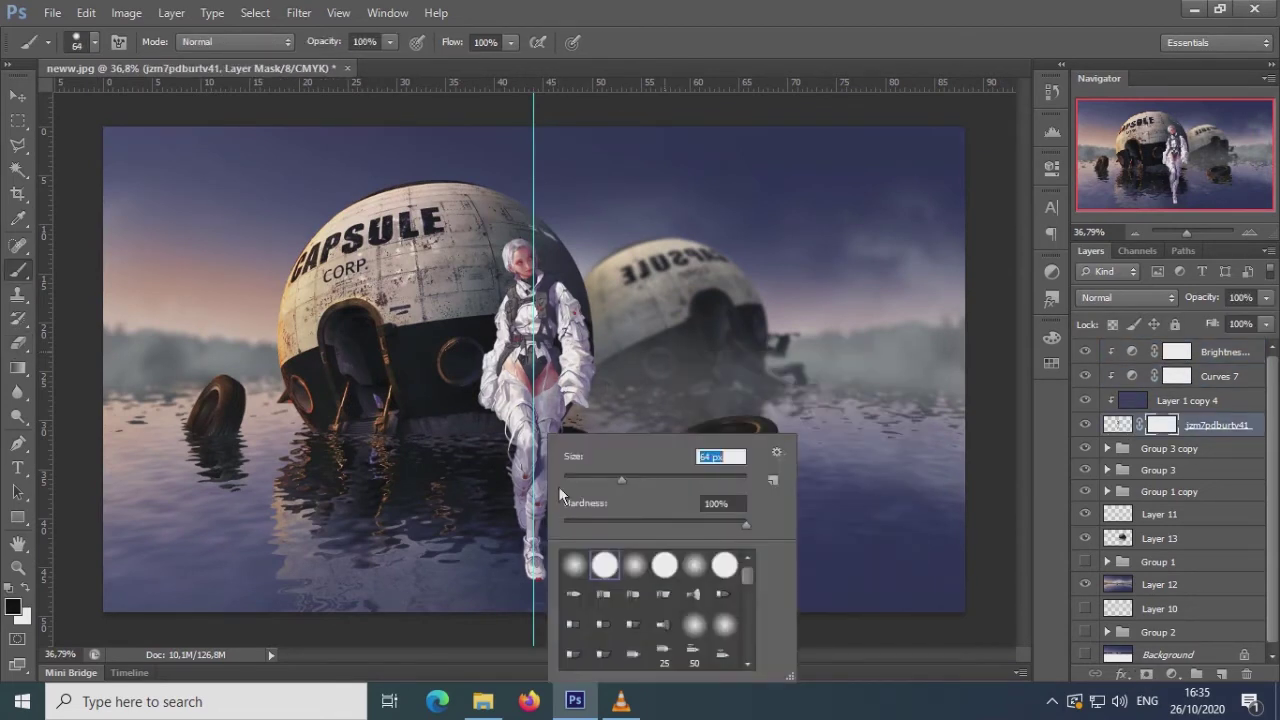
key(Escape)
key(0)
key(x)
drag(536, 466, 540, 540)
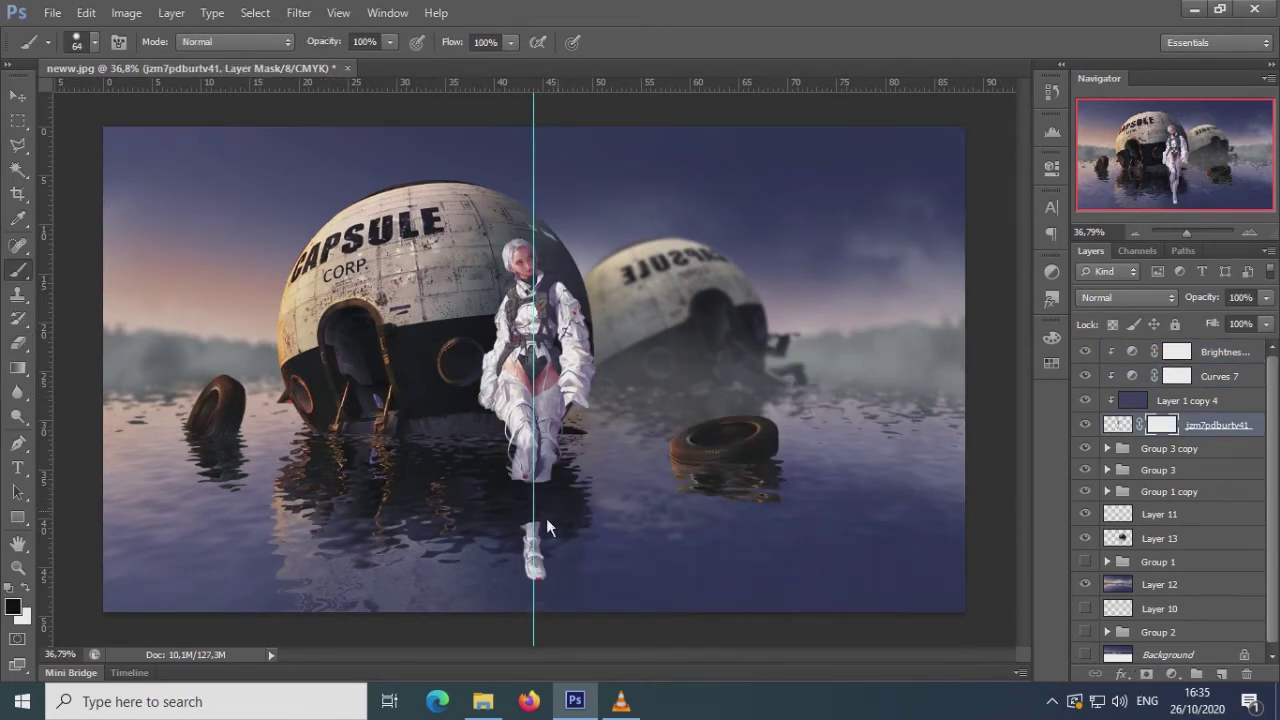
- Scale the woman and her clipped adjustments up to about 119%
key(v)
key(alt+bracketright)
key(shift+alt+bracketright)
key(shift+alt+bracketright)
key(ctrl+t)
drag(965, 386, 750, 552)
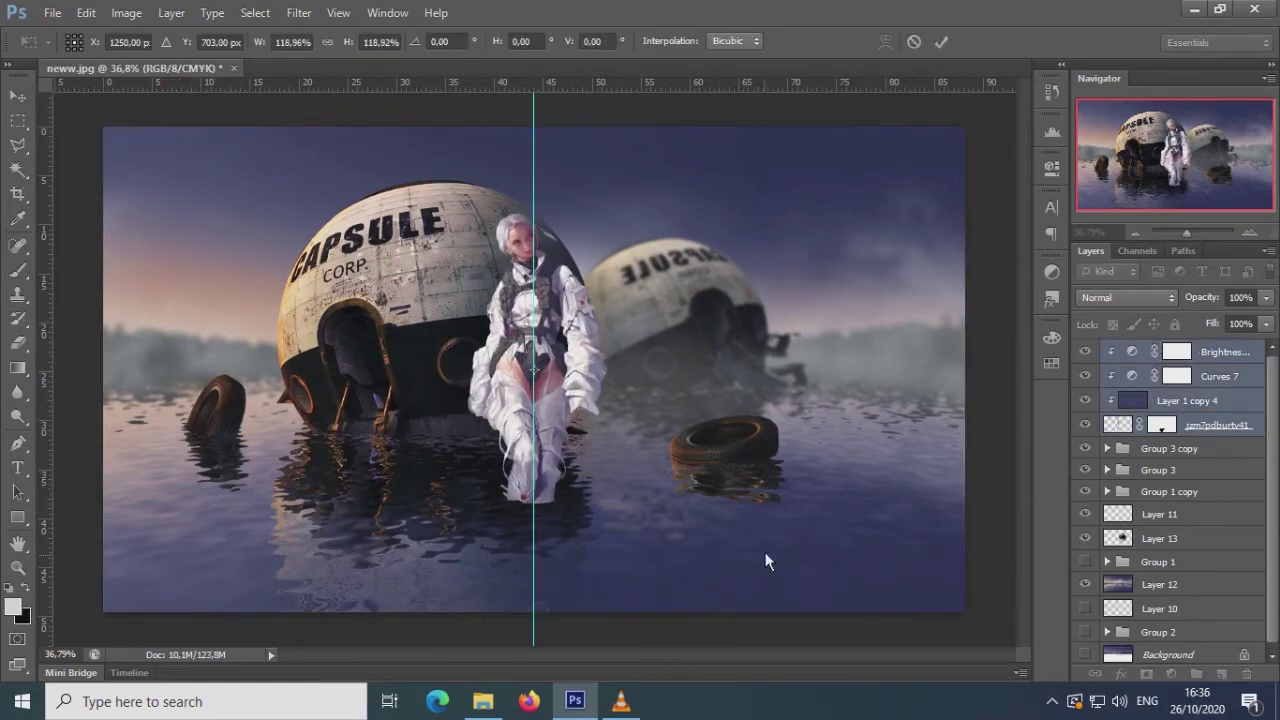
scroll(735, 302, down, 3)
drag(688, 464, 703, 474)
key(Return)
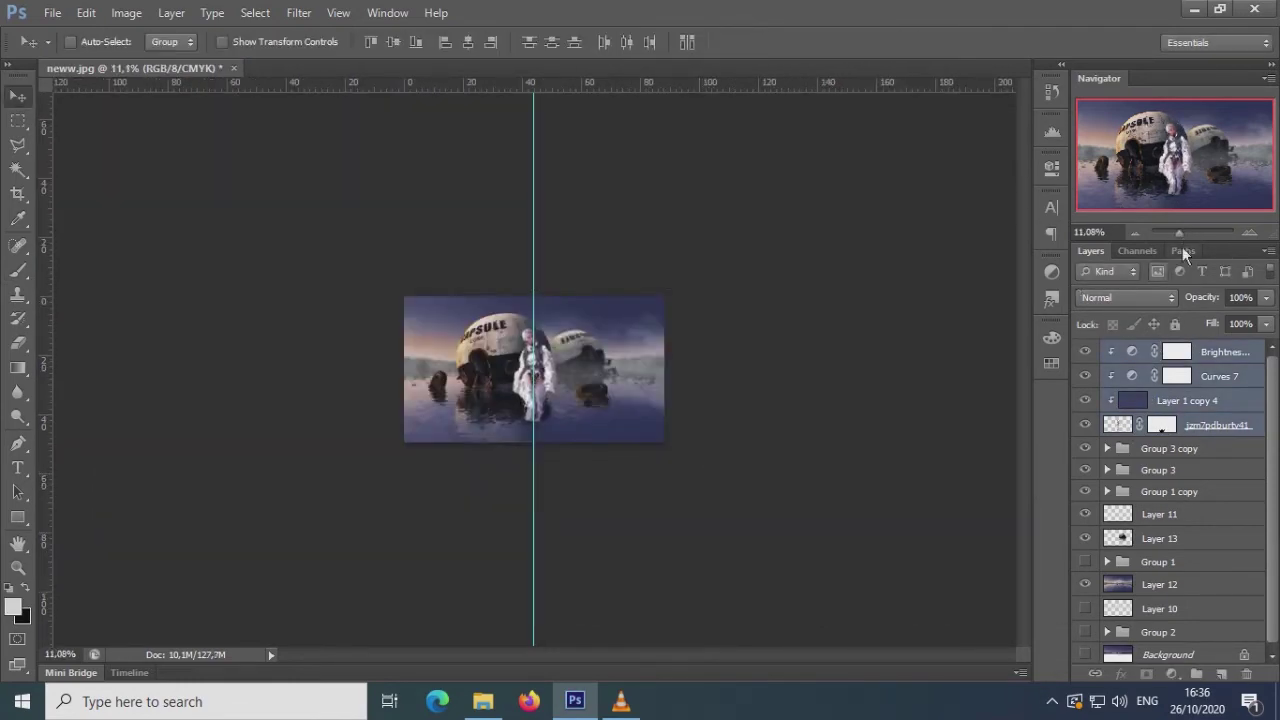
key(alt+Tab)
click(574, 702)
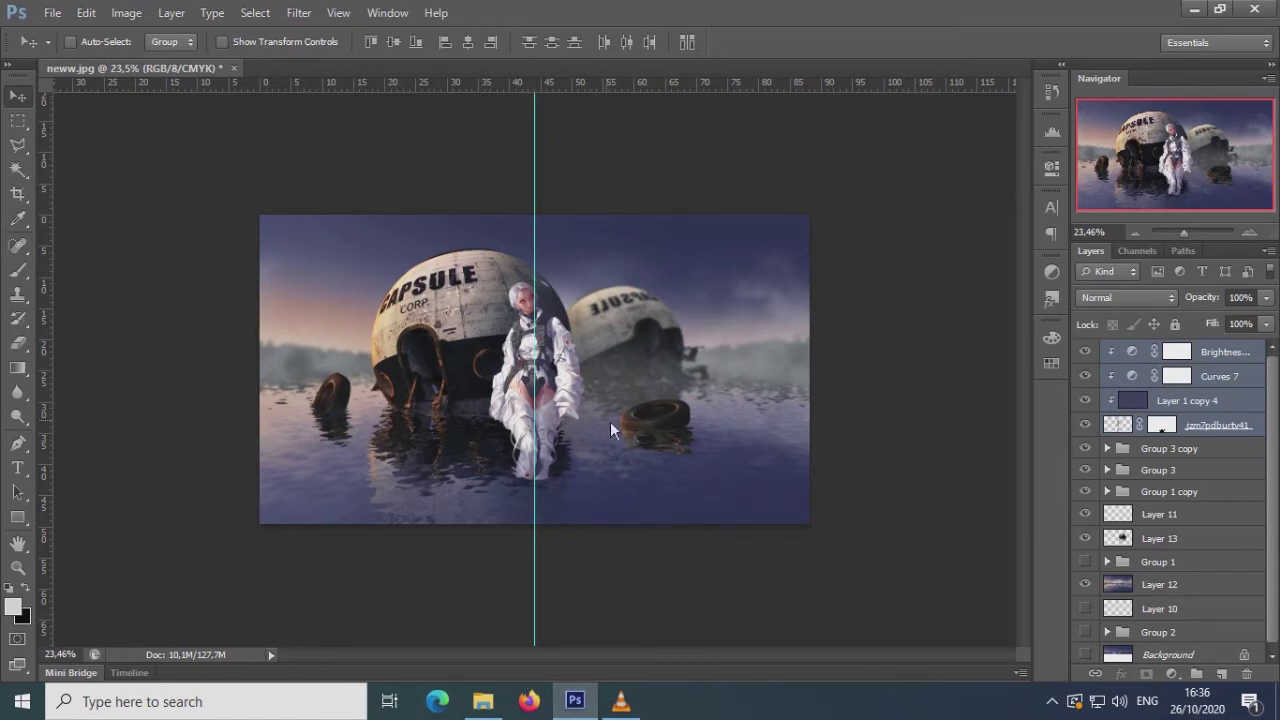
- Nudge Group 1 copy slightly right and down, then transform the woman's four layers
click(1150, 491)
drag(468, 329, 485, 335)
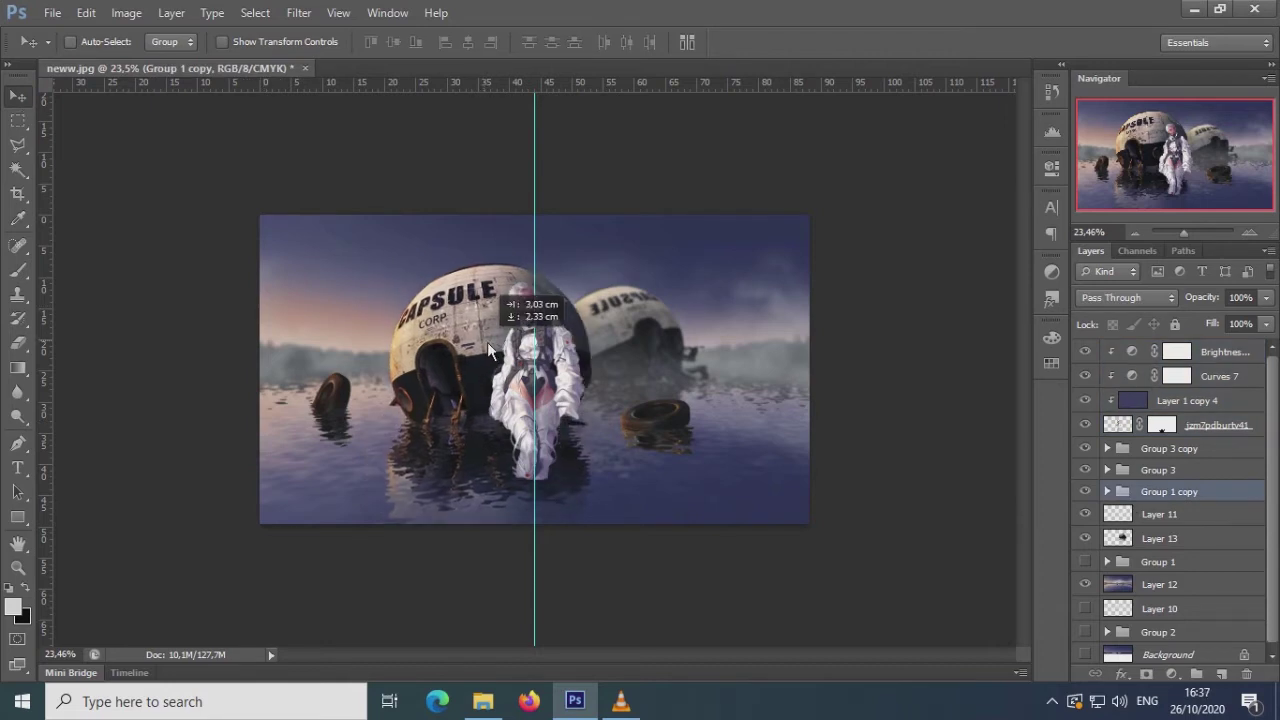
click(1200, 351)
key(ctrl+t)
click(625, 272)
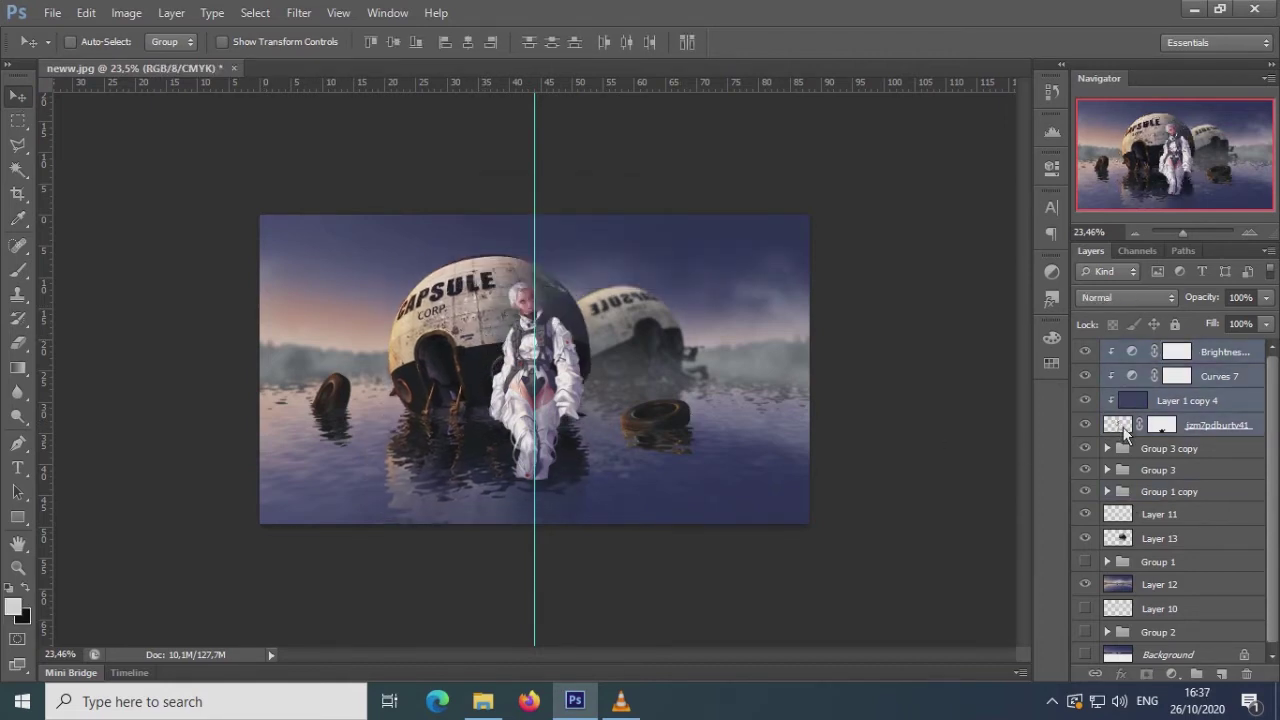
shift+click(1200, 425)
key(ctrl+t)
key(Return)
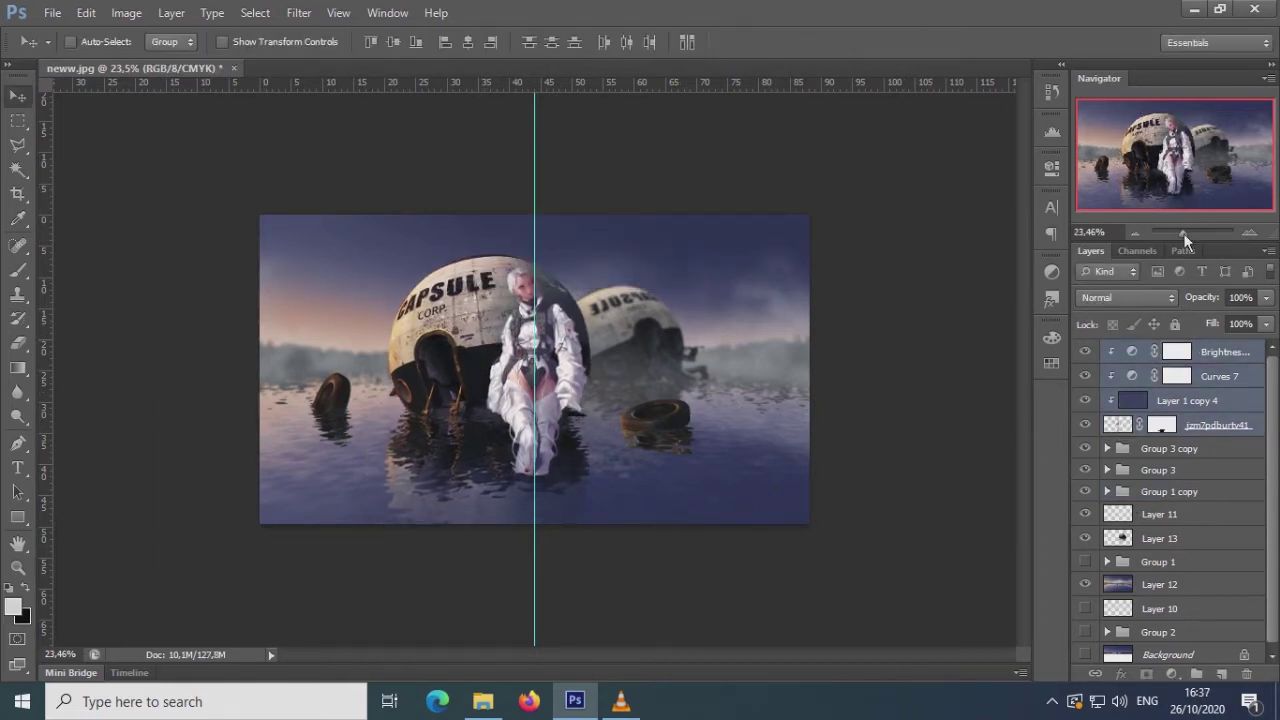
- Select Group 3 copy and add a new empty Layer 14
drag(1183, 233, 1187, 233)
click(1193, 446)
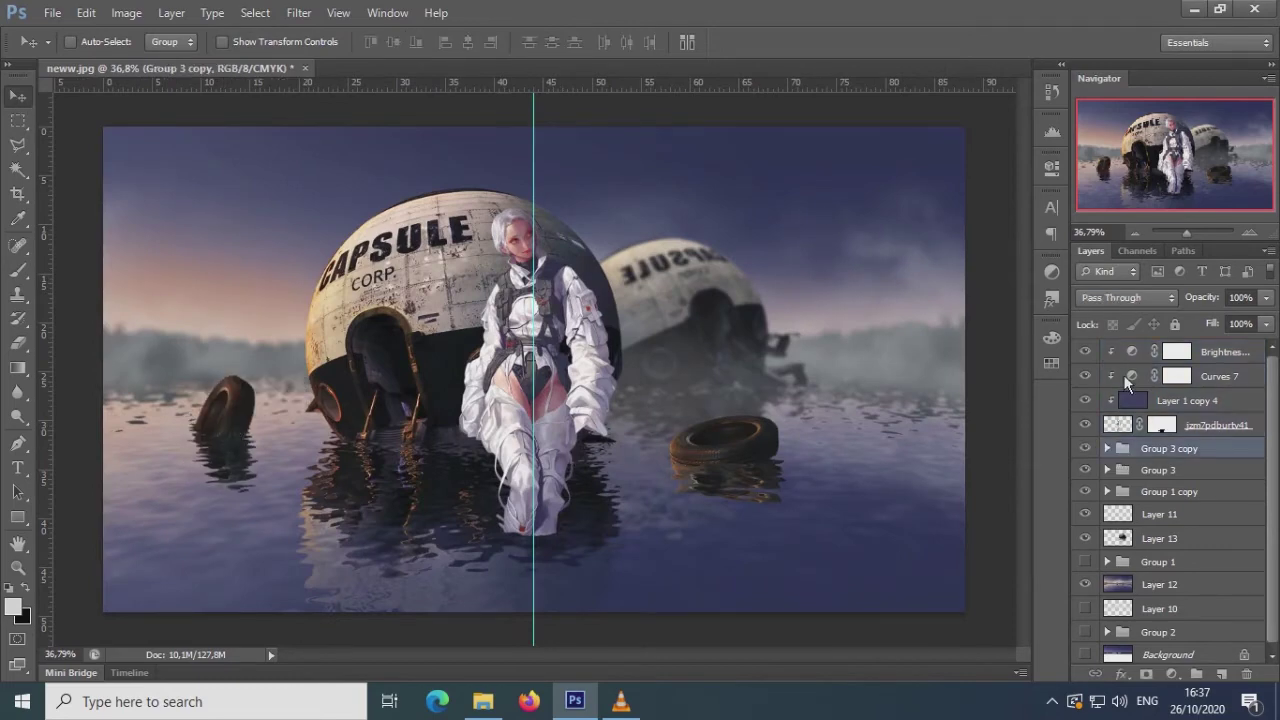
click(1137, 352)
- Clip the new layer to the woman and pick an orange painting colour
click(1224, 674)
click(13, 607)
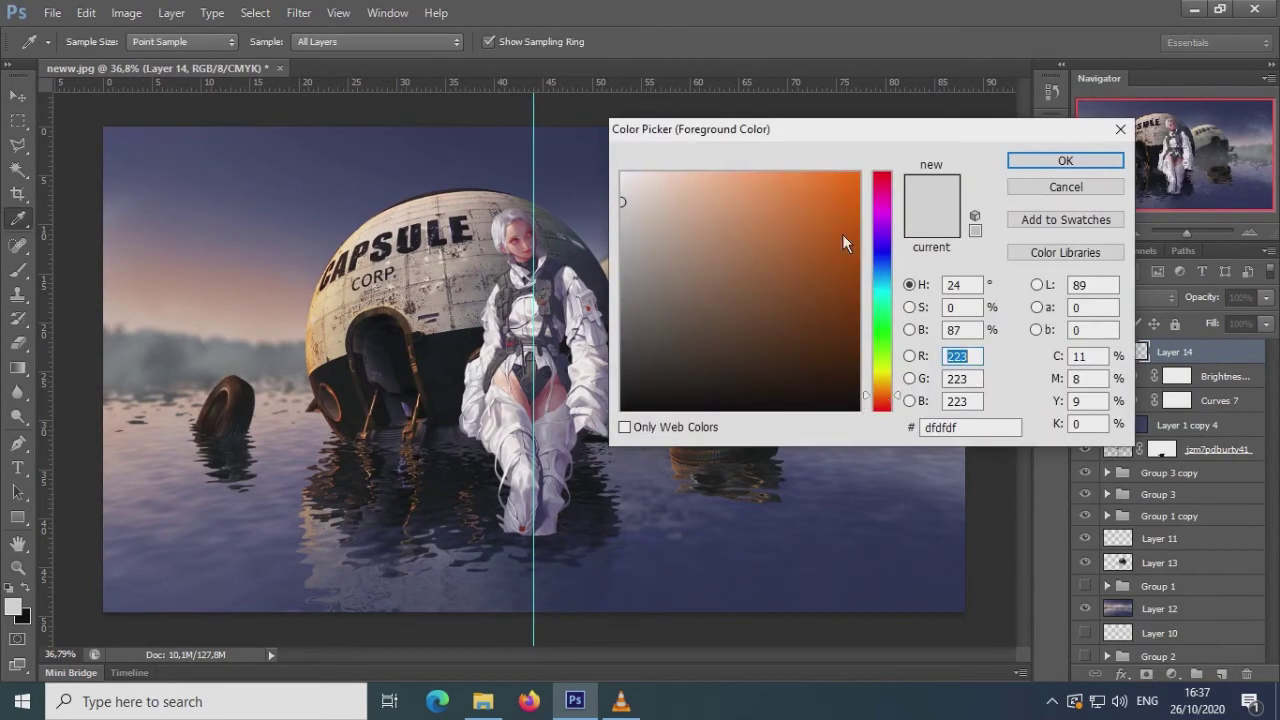
click(842, 234)
click(1057, 160)
- Zoom in on the woman's body and reduce the brush size and opacity
drag(1187, 233, 1197, 232)
right_click(660, 352)
key(Escape)
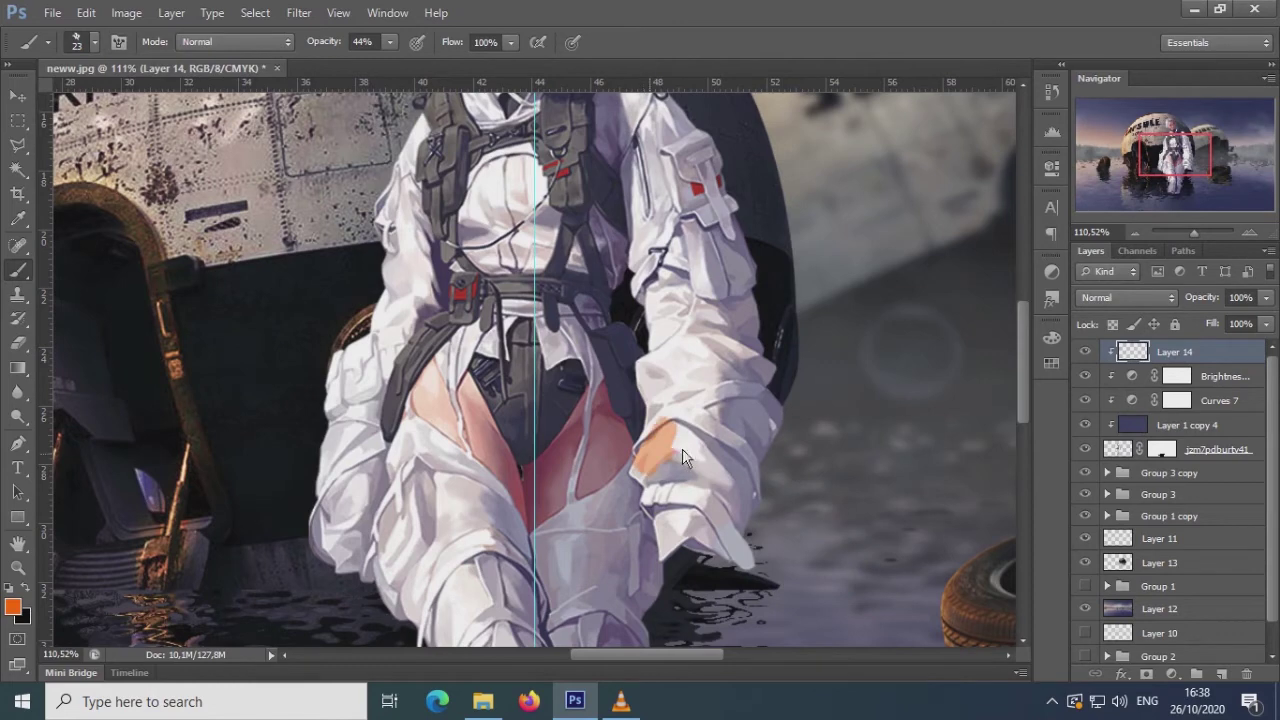
scroll(650, 352, down, 5)
right_click(652, 344)
double_click(803, 540)
key(4)
key(4)
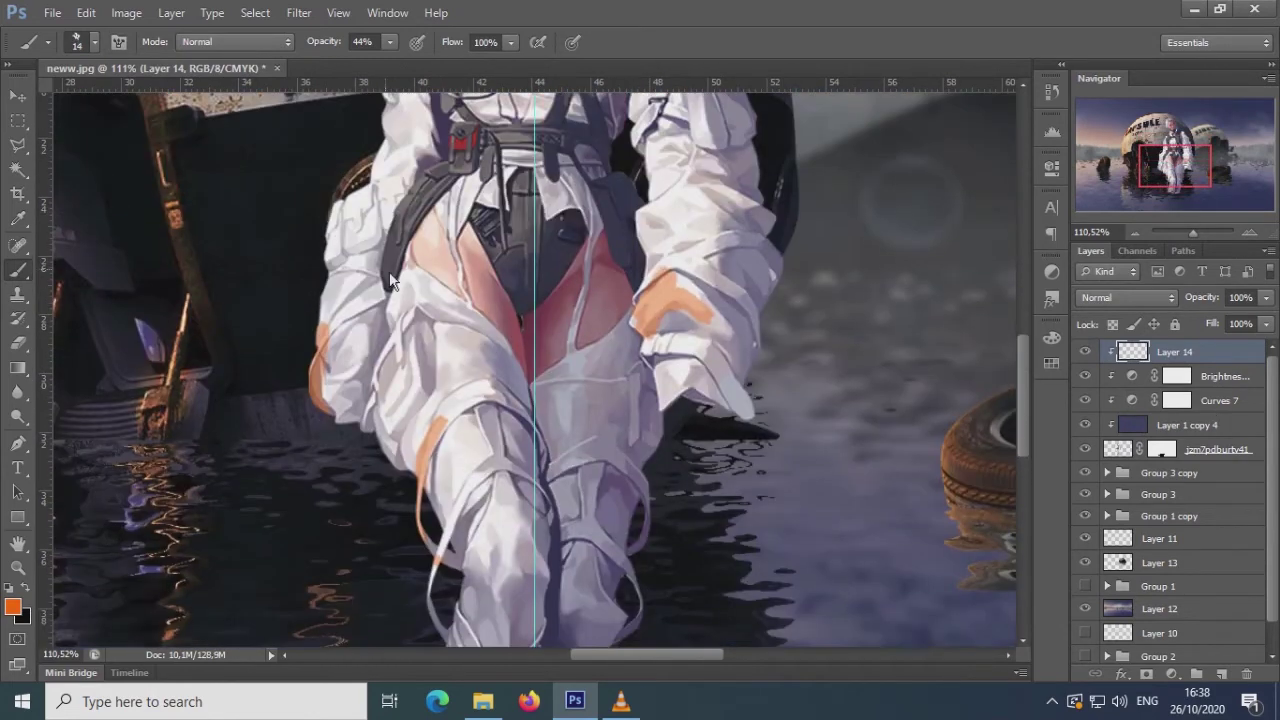
- Adjust the brush opacity and zoom across the woman's suit, hair and face
scroll(575, 347, up, 6)
drag(389, 42, 366, 62)
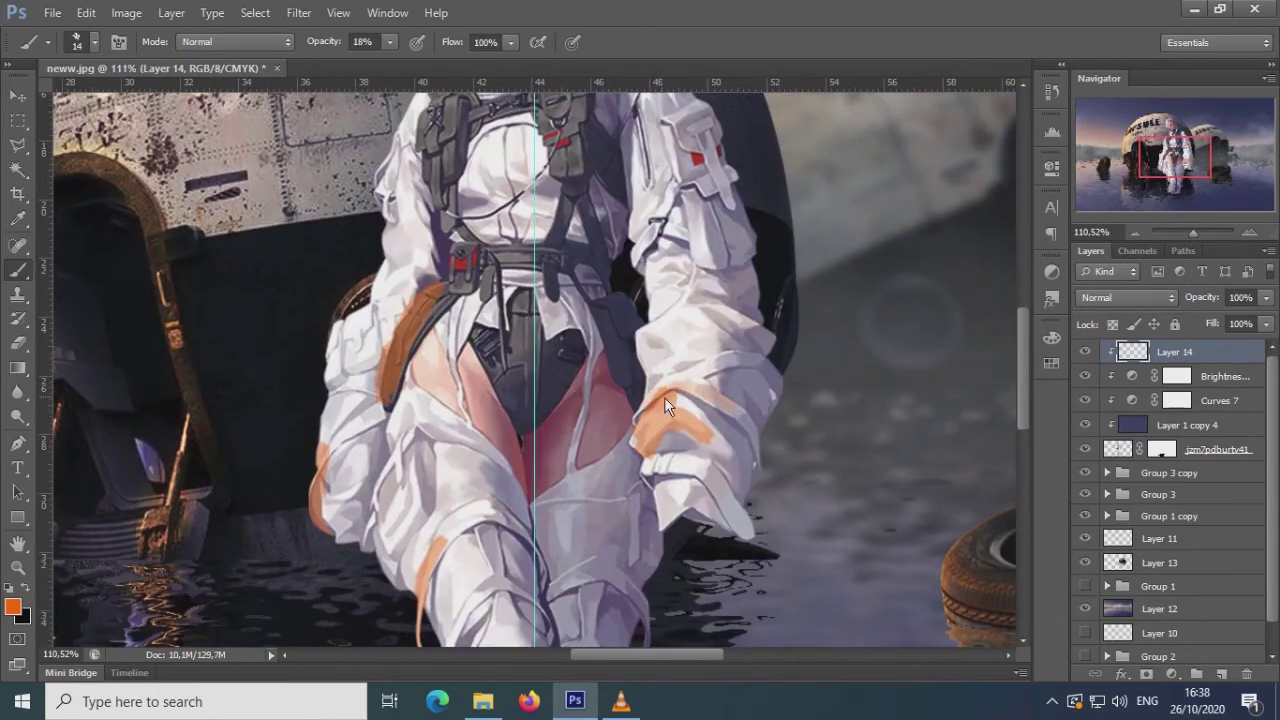
scroll(680, 340, up, 2)
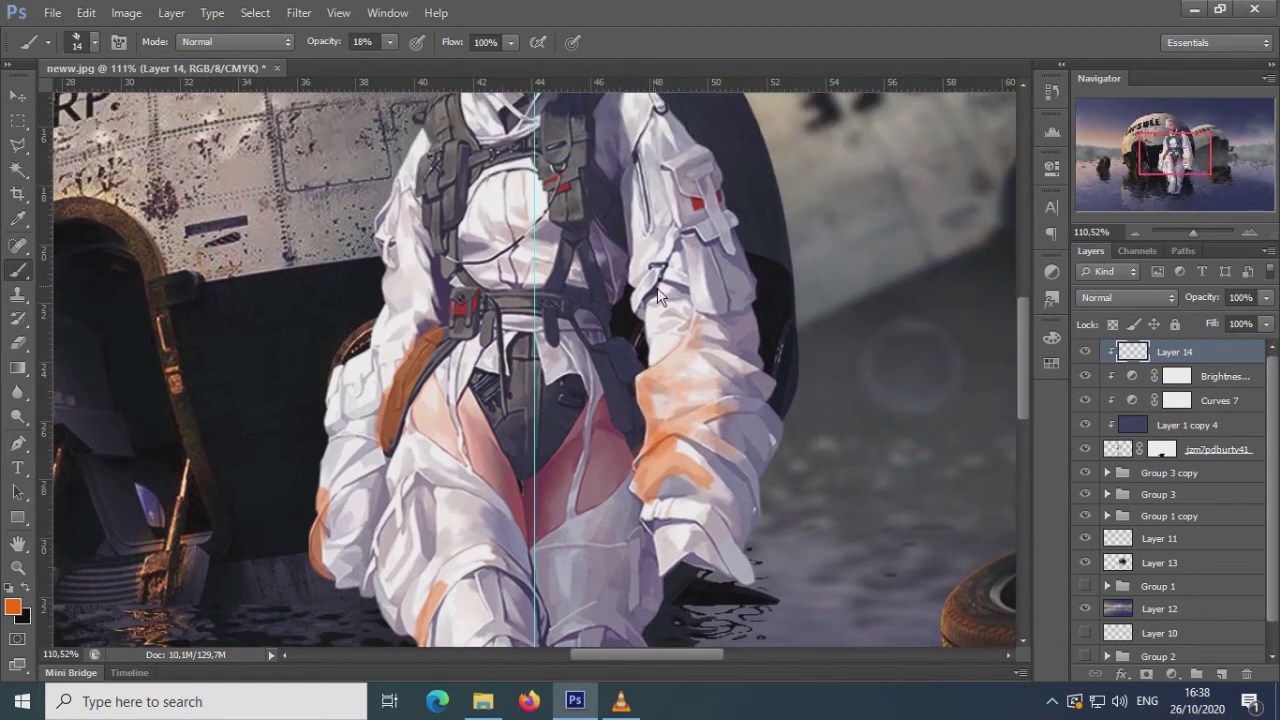
scroll(645, 325, up, 1)
scroll(690, 300, up, 2)
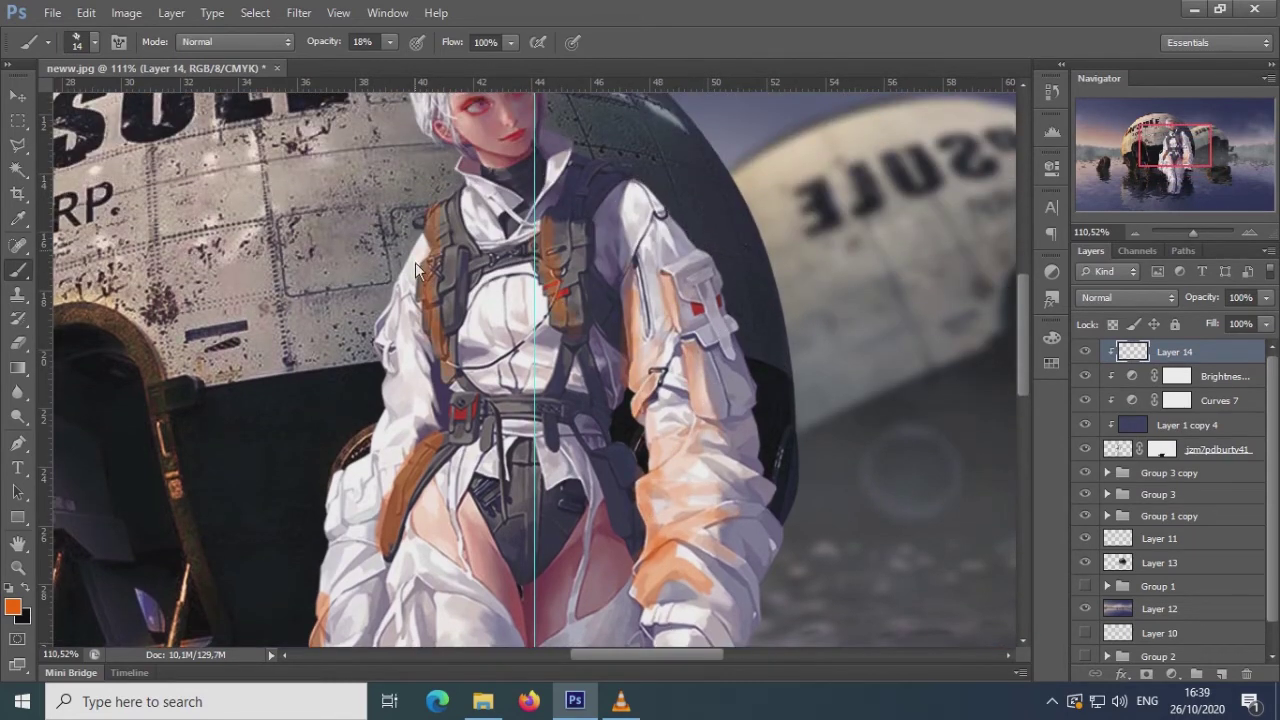
scroll(381, 355, down, 5)
click(390, 42)
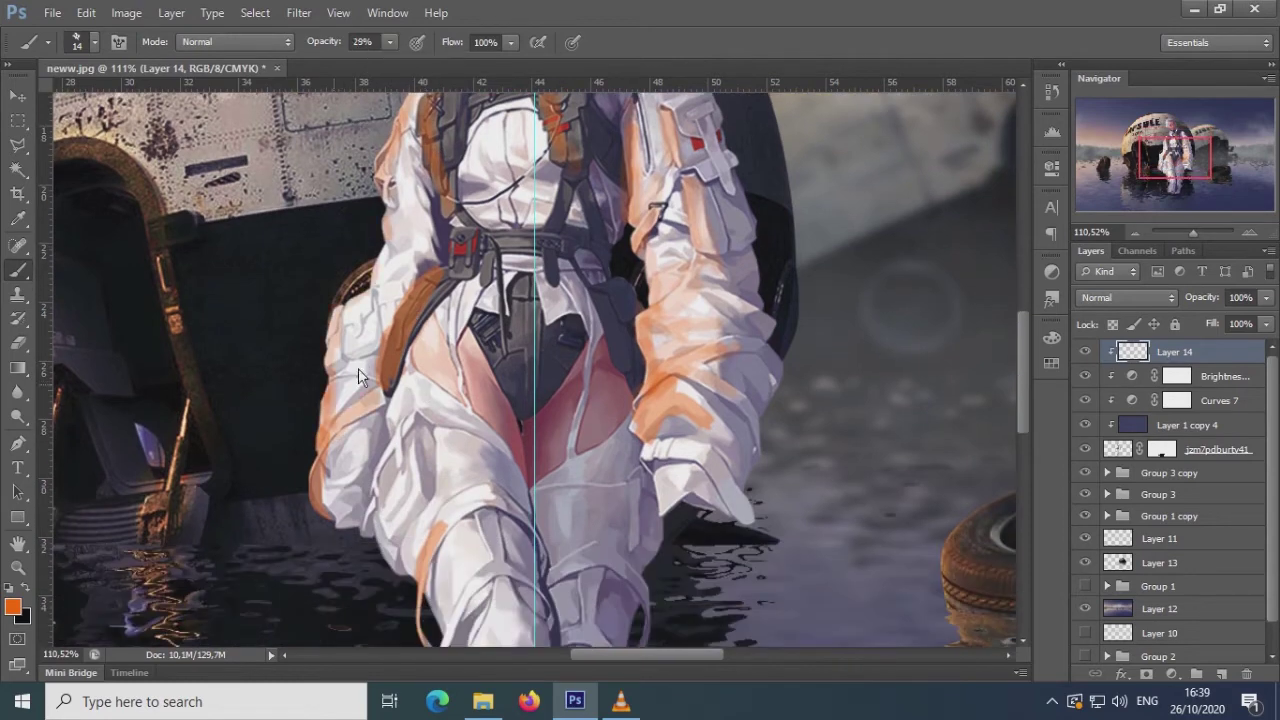
scroll(695, 335, down, 2)
scroll(450, 557, down, 2)
scroll(480, 555, down, 3)
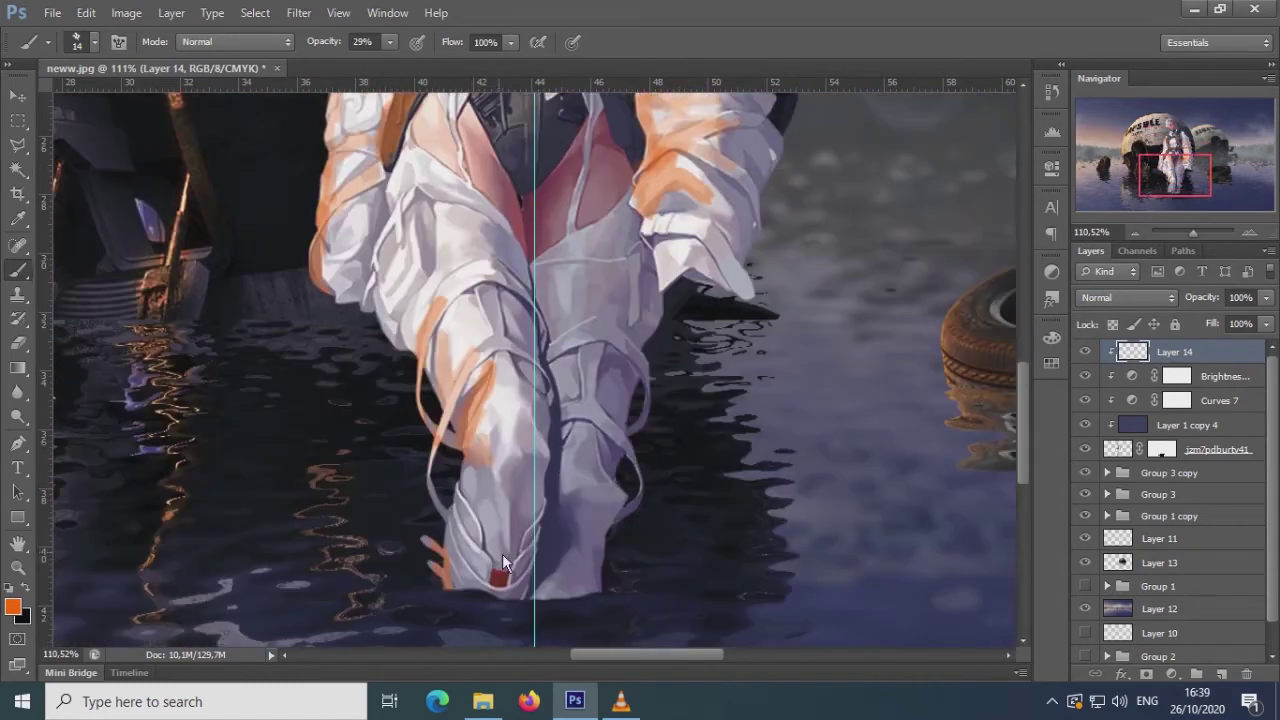
scroll(502, 553, down, 2)
scroll(513, 390, up, 3)
scroll(470, 350, up, 1)
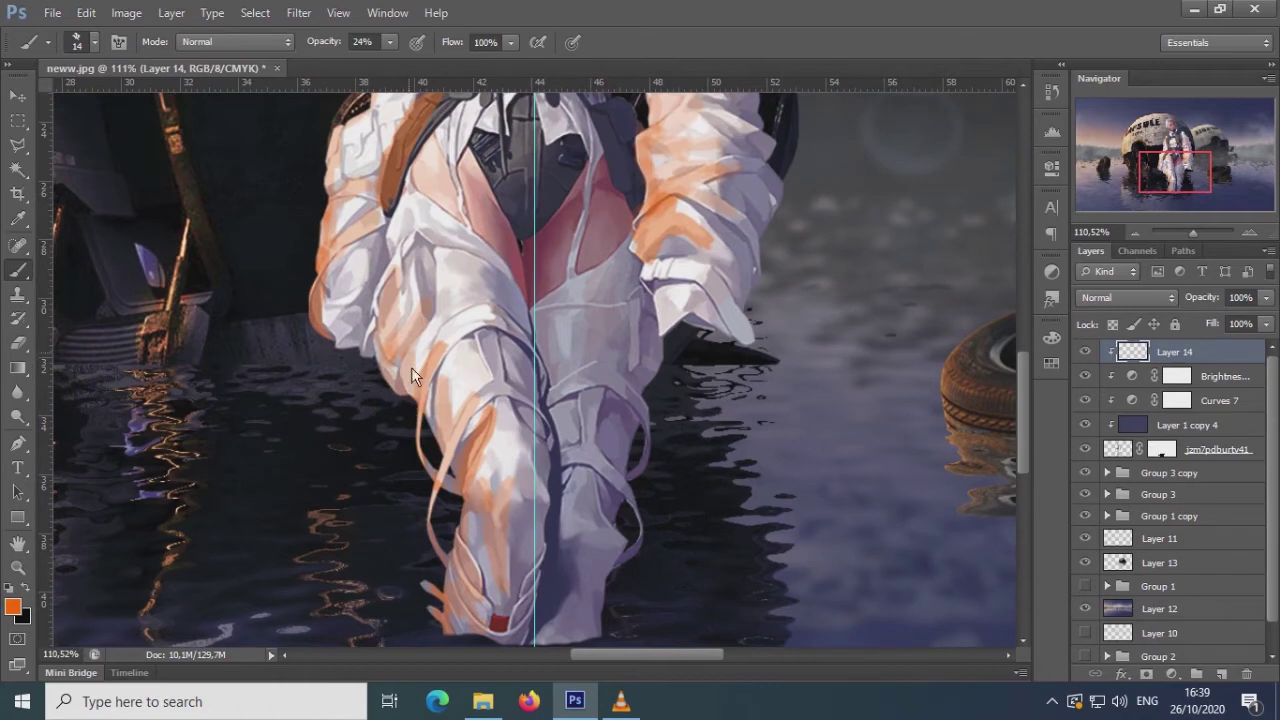
scroll(447, 345, up, 3)
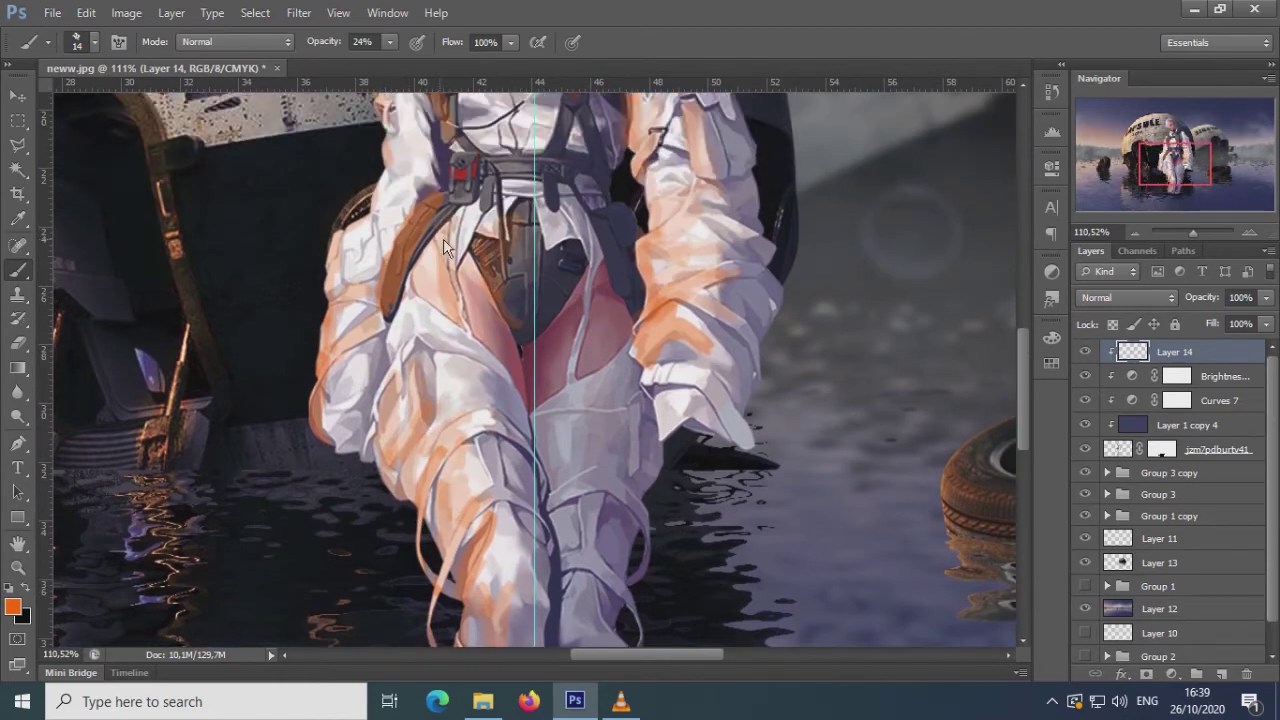
scroll(378, 326, up, 2)
scroll(427, 293, up, 2)
scroll(479, 268, up, 2)
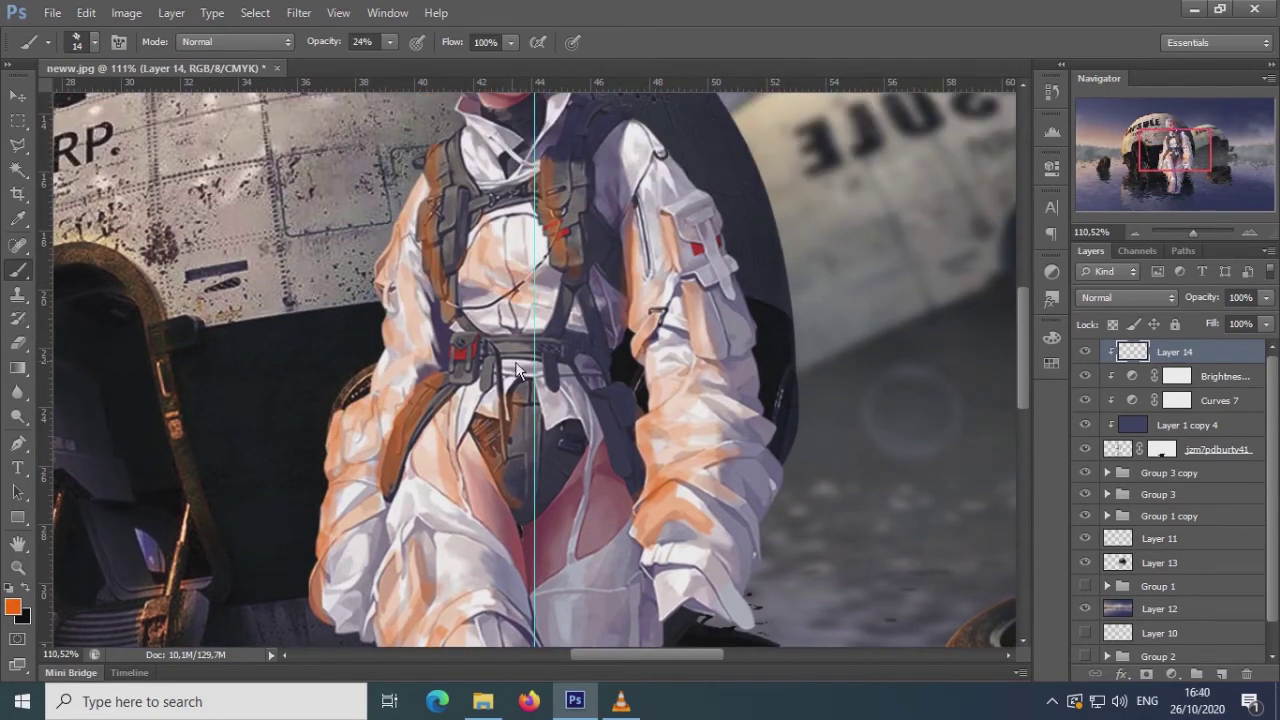
scroll(477, 217, up, 3)
scroll(556, 196, up, 2)
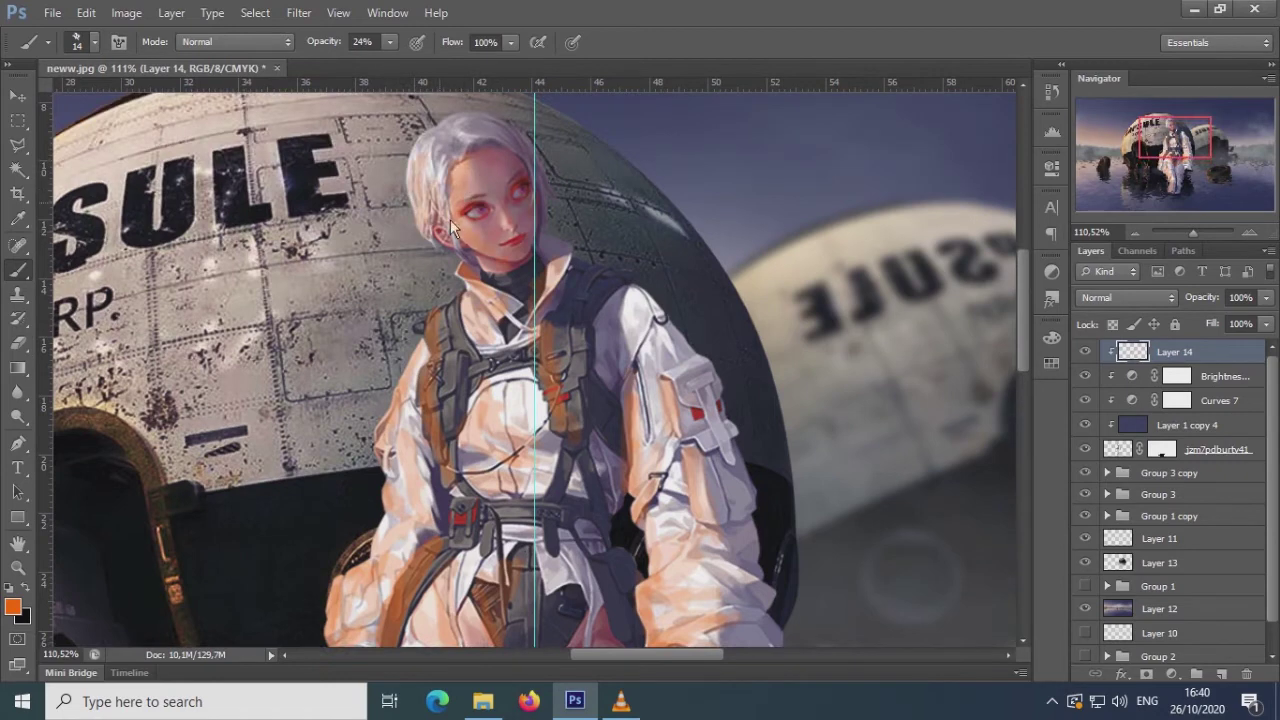
scroll(537, 160, up, 3)
- Shrink the brush to 9 px, then fit the whole image on screen
right_click(602, 260)
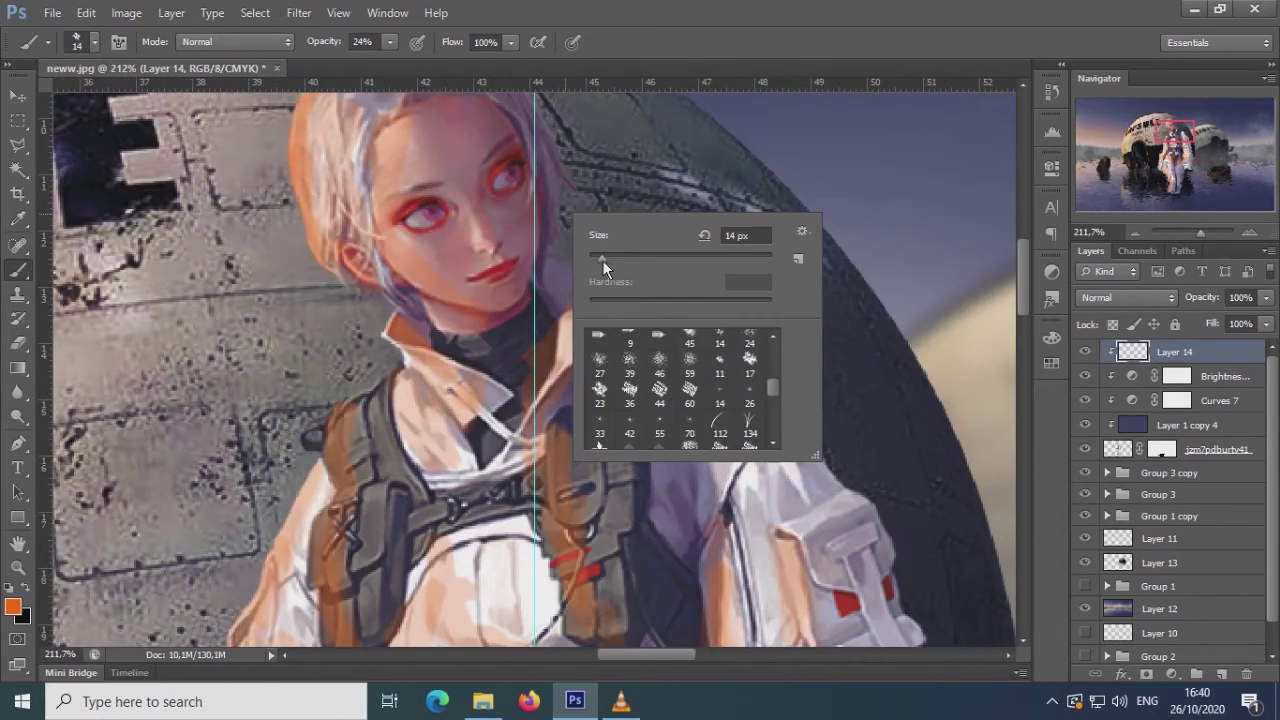
drag(602, 263, 592, 263)
key(Return)
scroll(386, 277, up, 1)
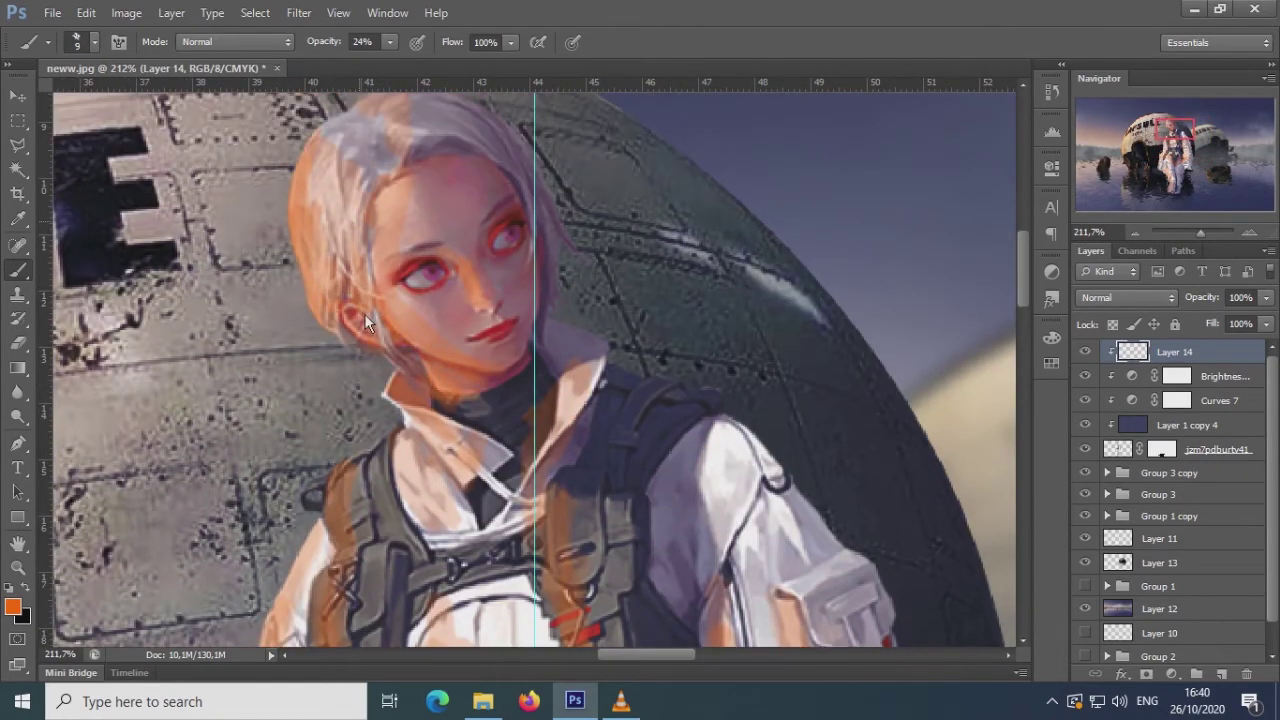
scroll(408, 157, up, 1)
drag(1200, 232, 1194, 231)
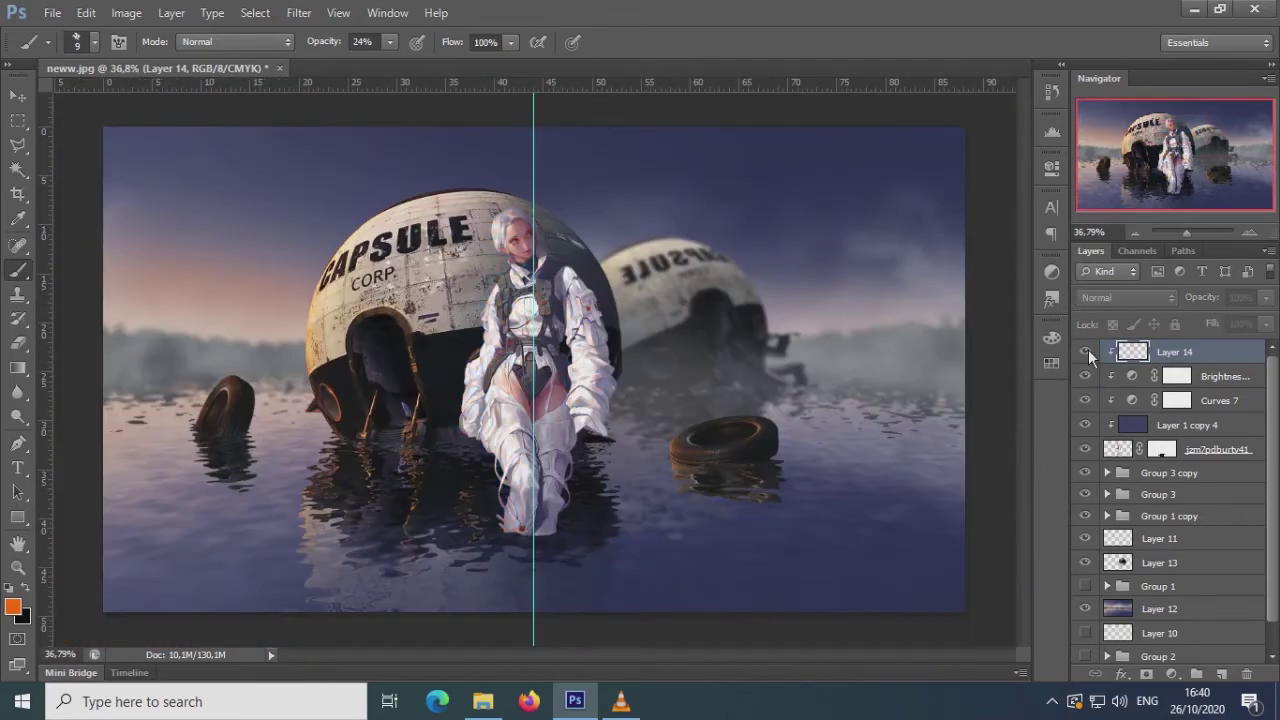
scroll(590, 167, up, 1)
key(ctrl+0)
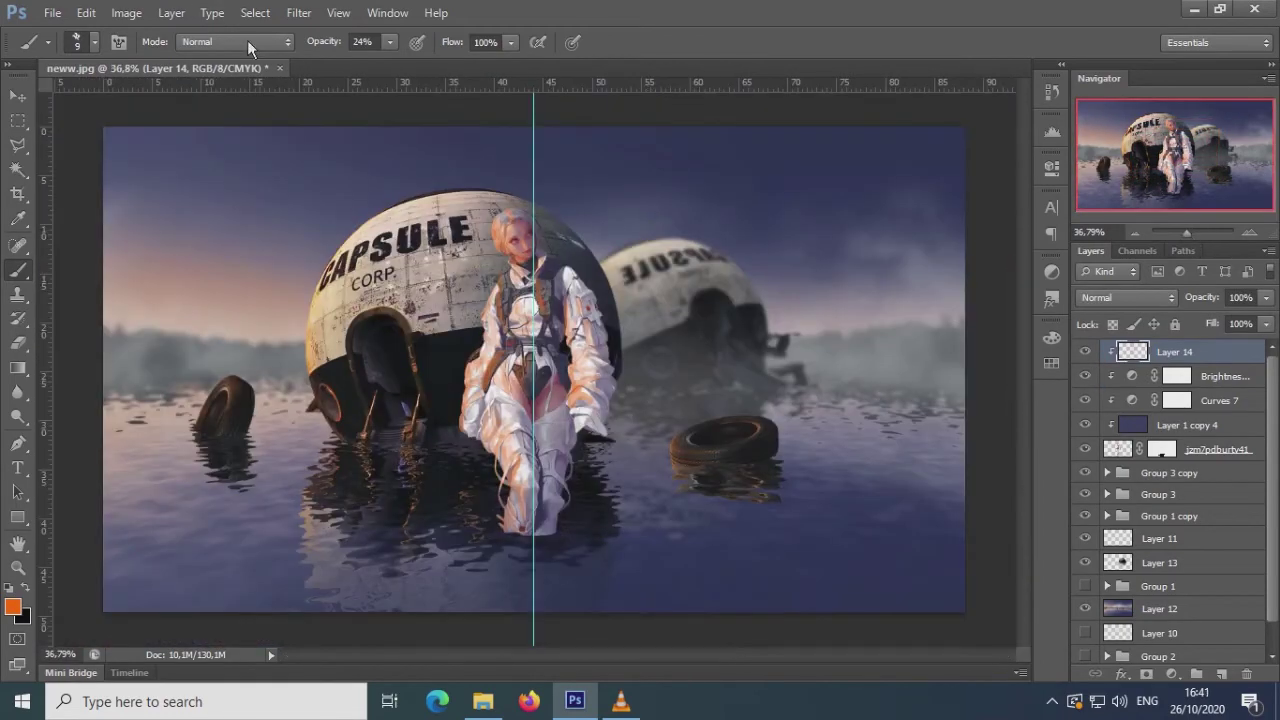
- Apply Hue/Saturation to Layer 14, shifting hue slightly and raising lightness
key(ctrl+alt+f)
key(Return)
click(126, 12)
click(385, 155)
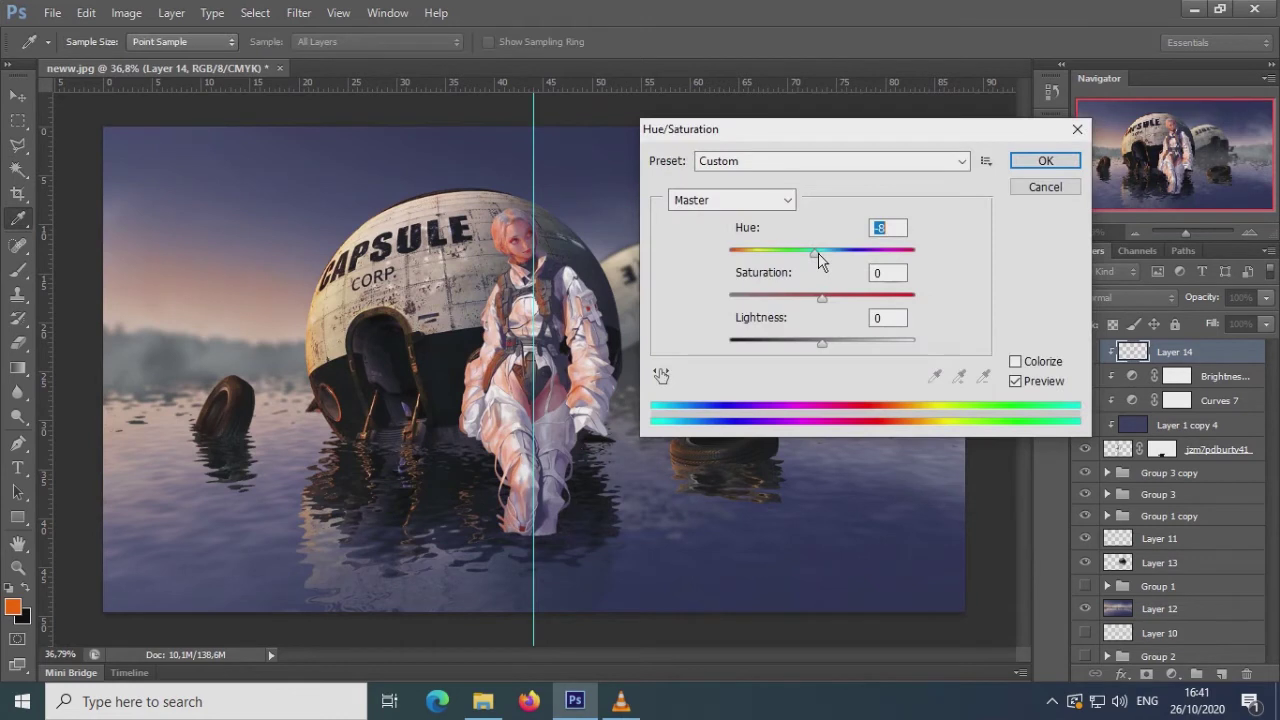
mouse_move(815, 297)
mouse_down()
mouse_move(674, 307)
mouse_move(822, 297)
mouse_up()
drag(840, 341, 833, 345)
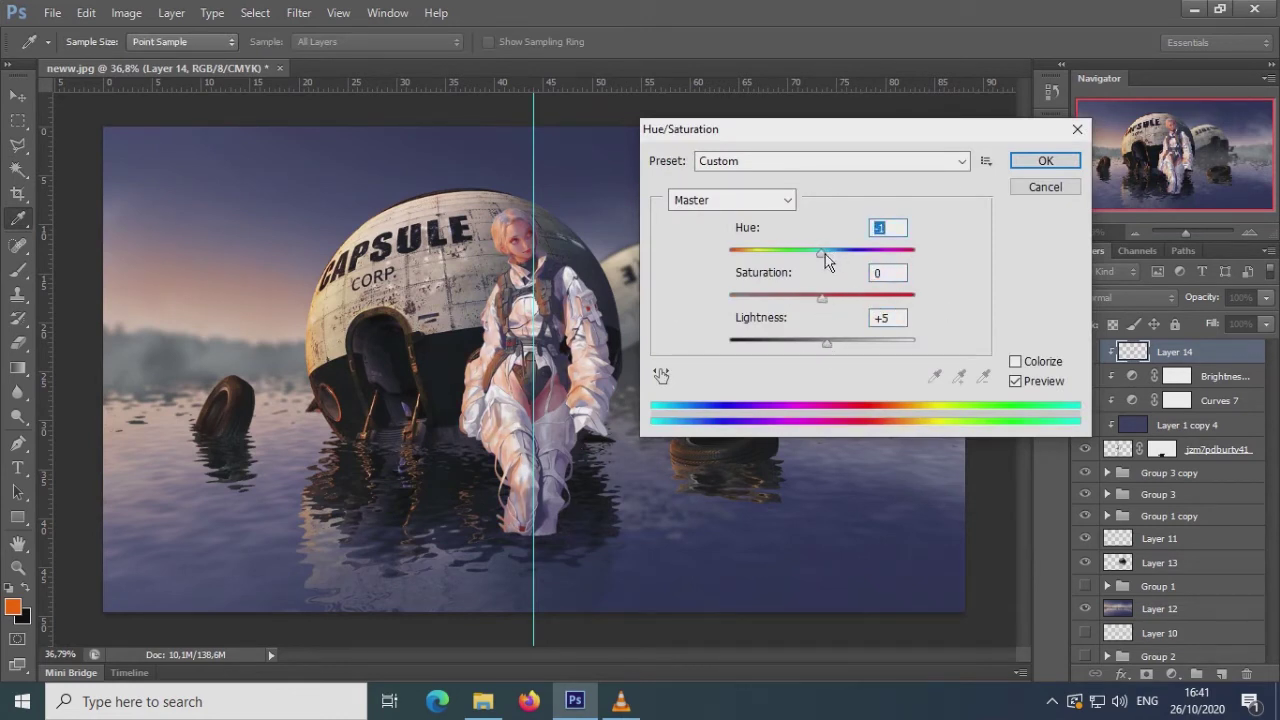
click(1045, 160)
- Add a clipped Curves adjustment and bend its red and blue channel curves
key(b)
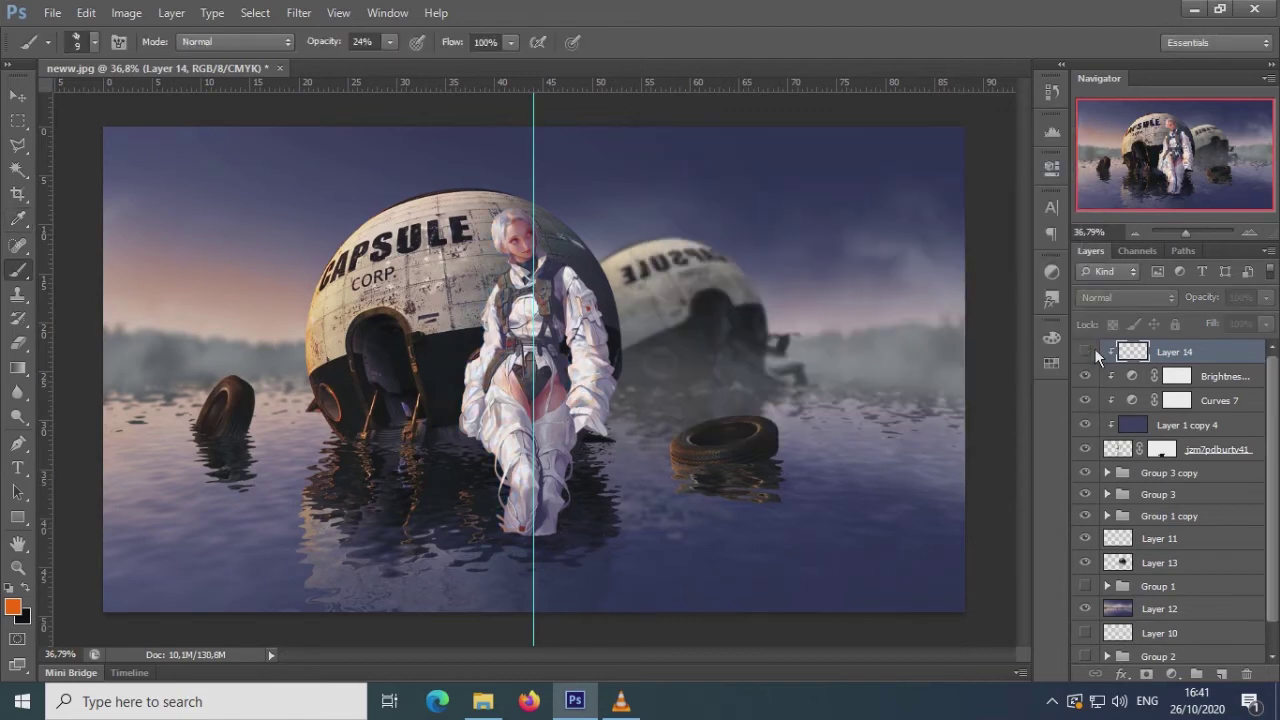
click(1172, 675)
click(1136, 370)
click(880, 237)
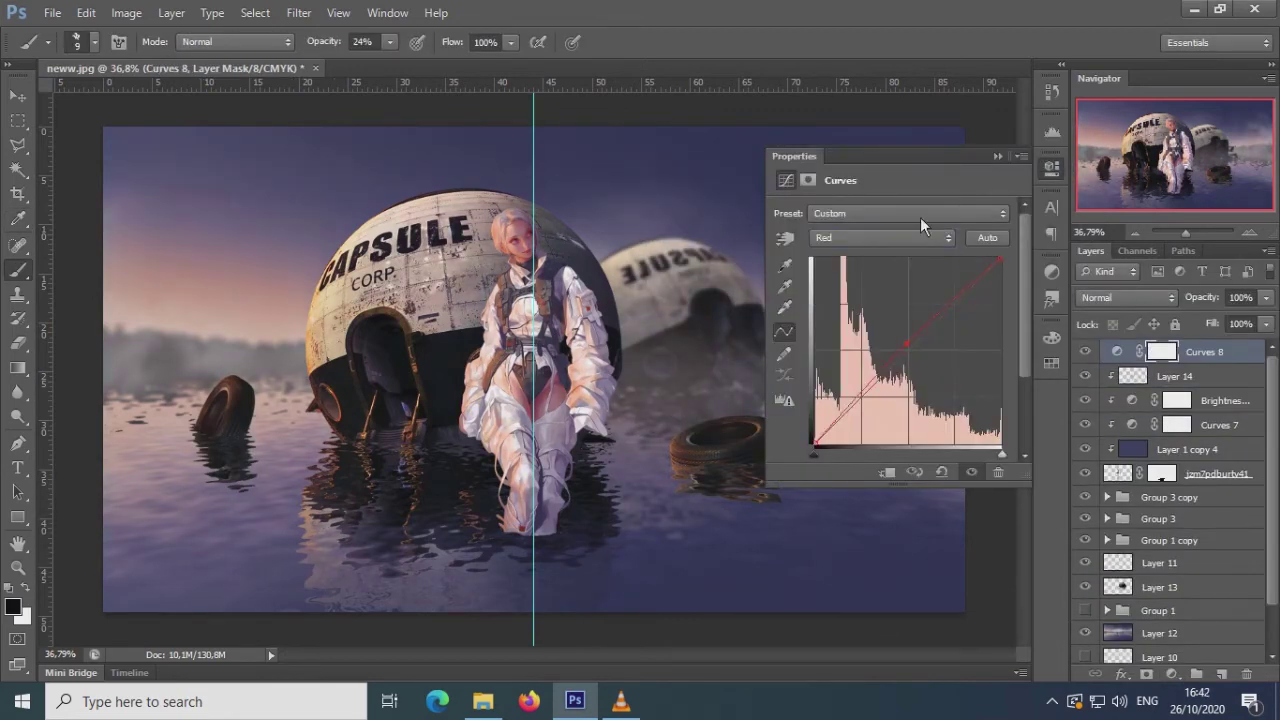
click(830, 285)
click(903, 345)
key(alt+3)
key(alt+5)
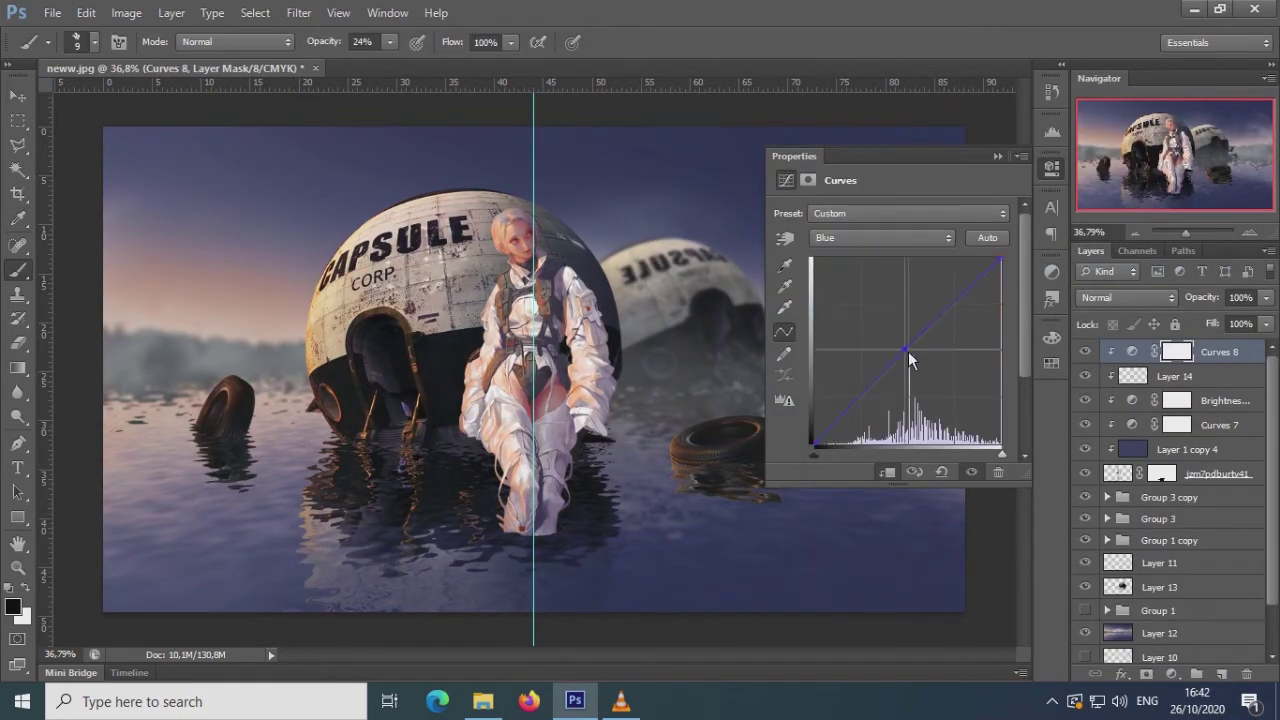
click(1084, 352)
- Resize the brush and set white as the colour for painting the Curves mask
right_click(509, 428)
text(78)
key(Return)
key(0)
key(x)
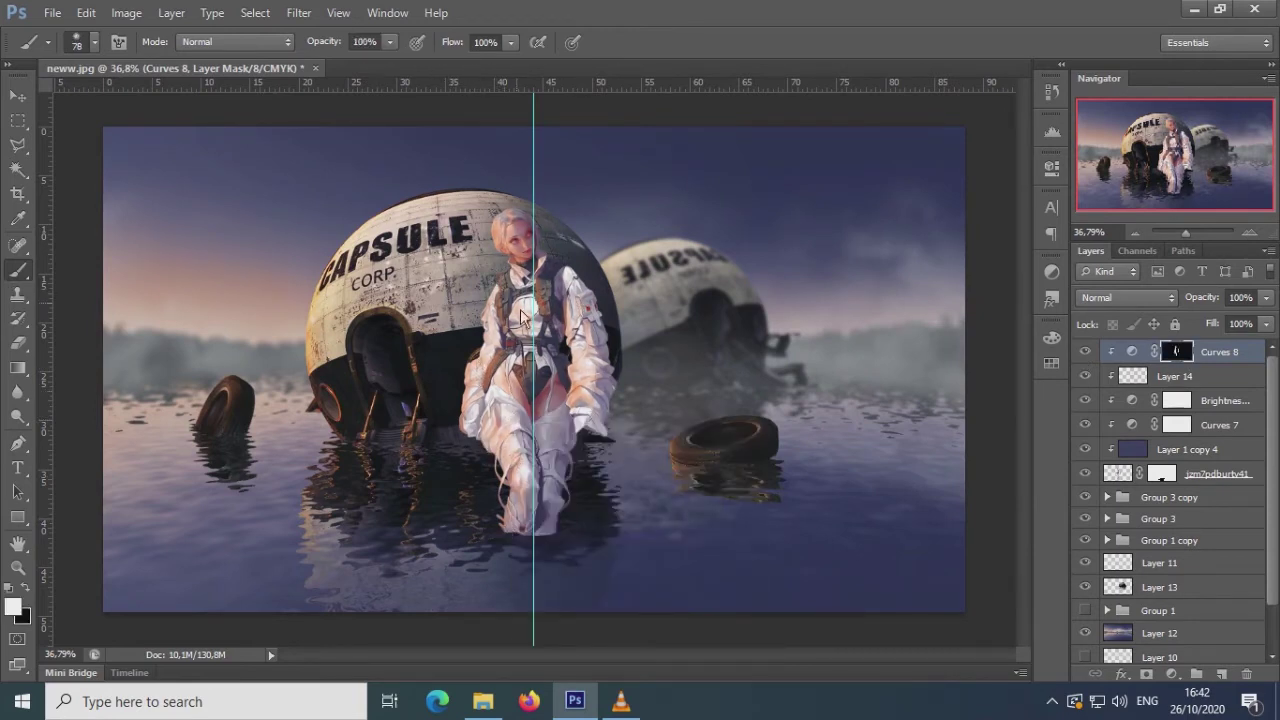
- Add a clipped darkening Exposure layer, invert its mask, and paint shading onto the woman
click(1172, 675)
click(1136, 392)
drag(903, 259, 873, 259)
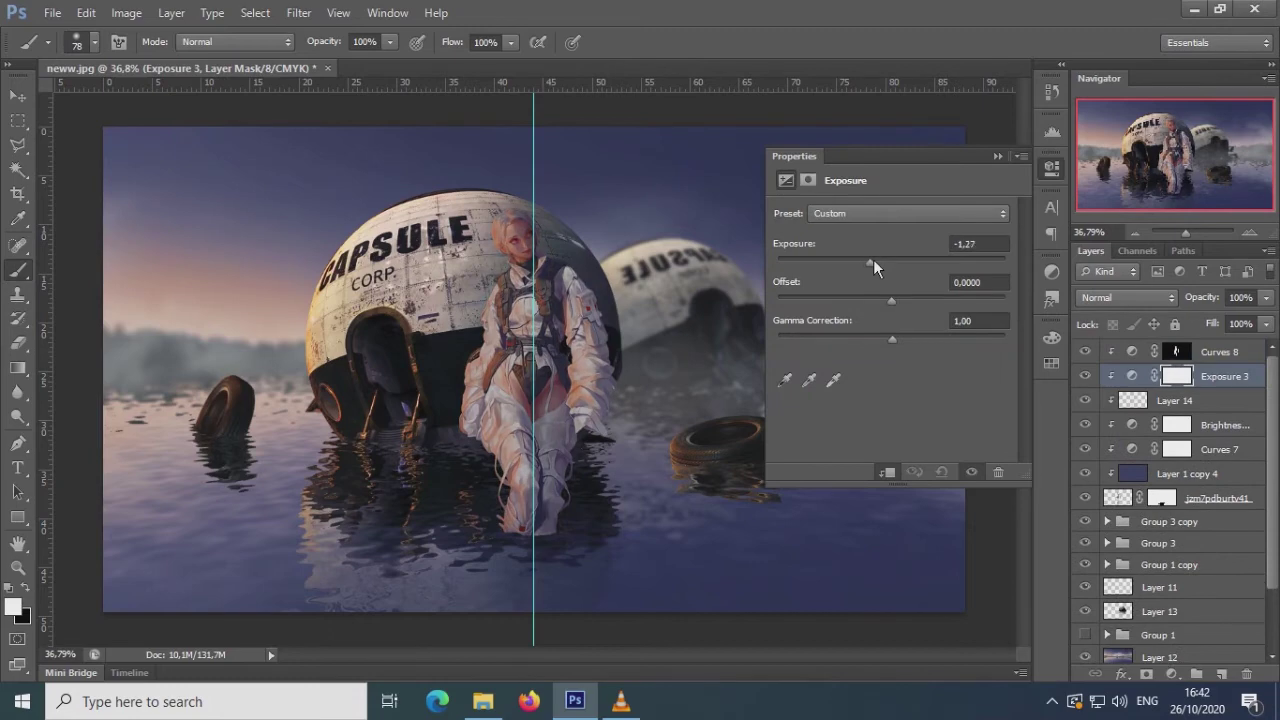
click(1051, 169)
key(ctrl+i)
drag(550, 412, 552, 492)
drag(600, 326, 572, 476)
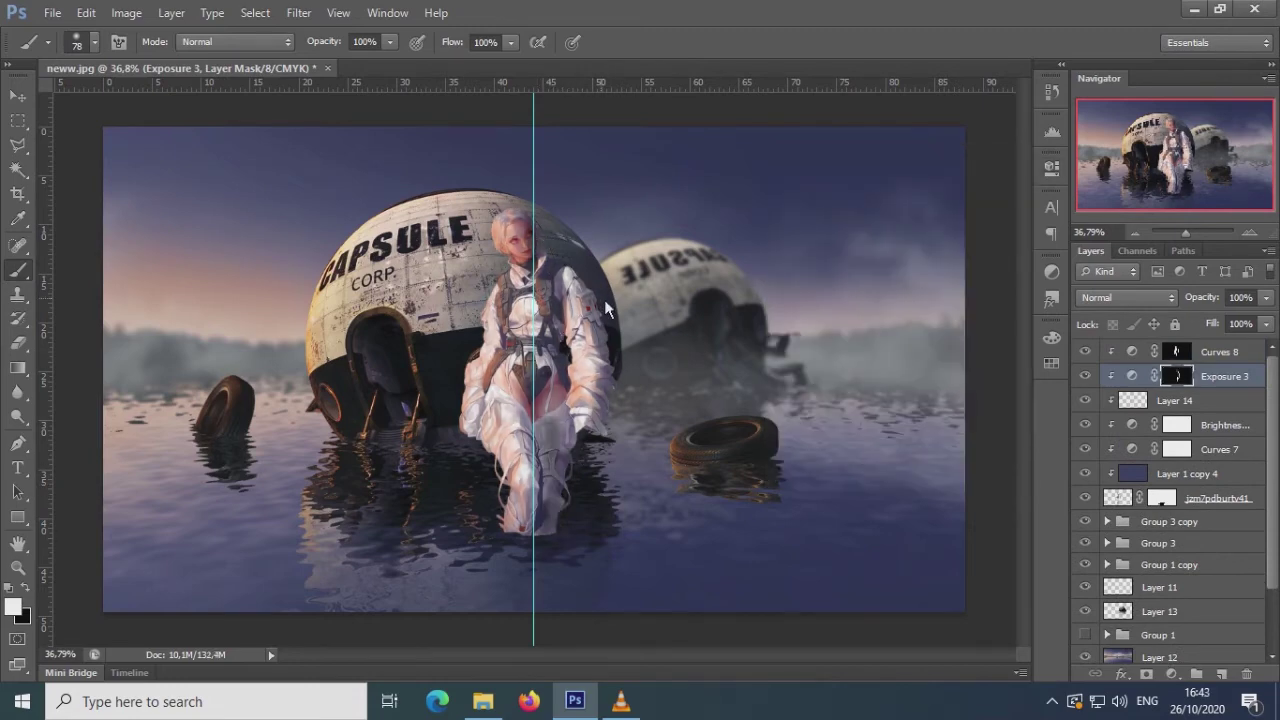
- Lower the brush opacity to 35% and make white the painting colour
scroll(555, 308, up, 5)
click(390, 42)
drag(390, 62, 337, 62)
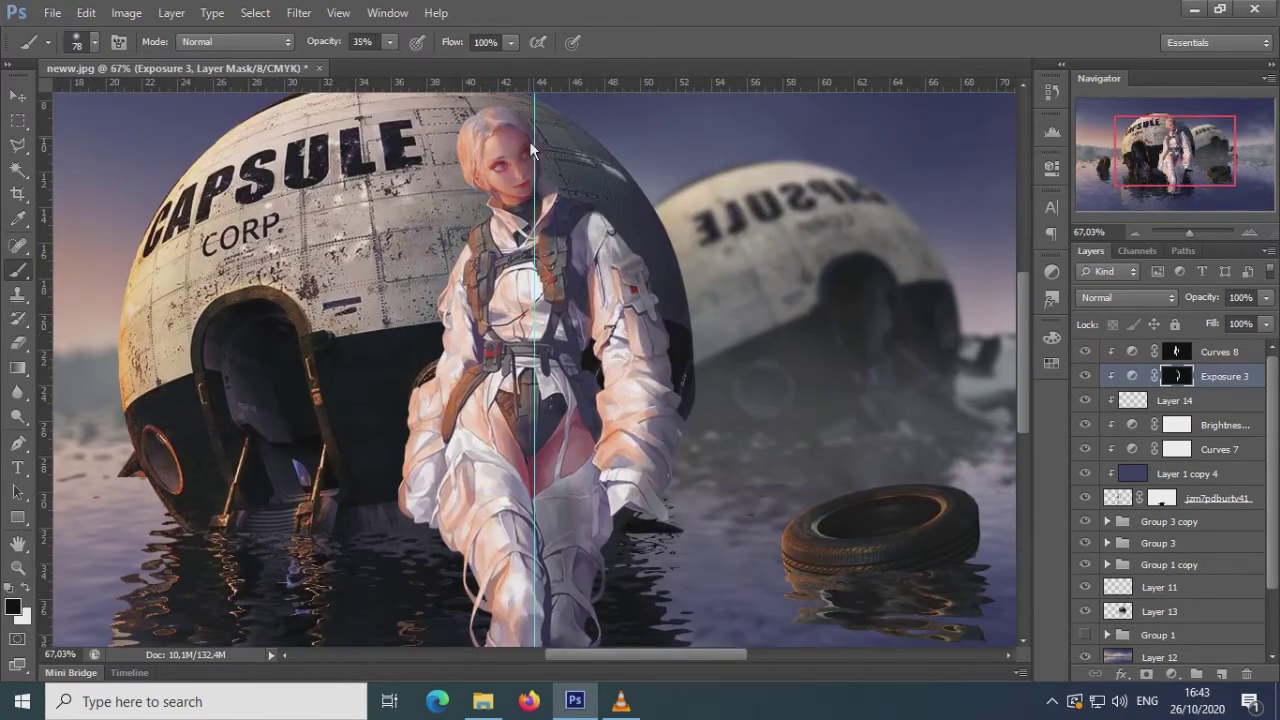
key(x)
scroll(634, 510, down, 2)
- Shrink the brush and zoom out slightly to see more of the scene
right_click(587, 398)
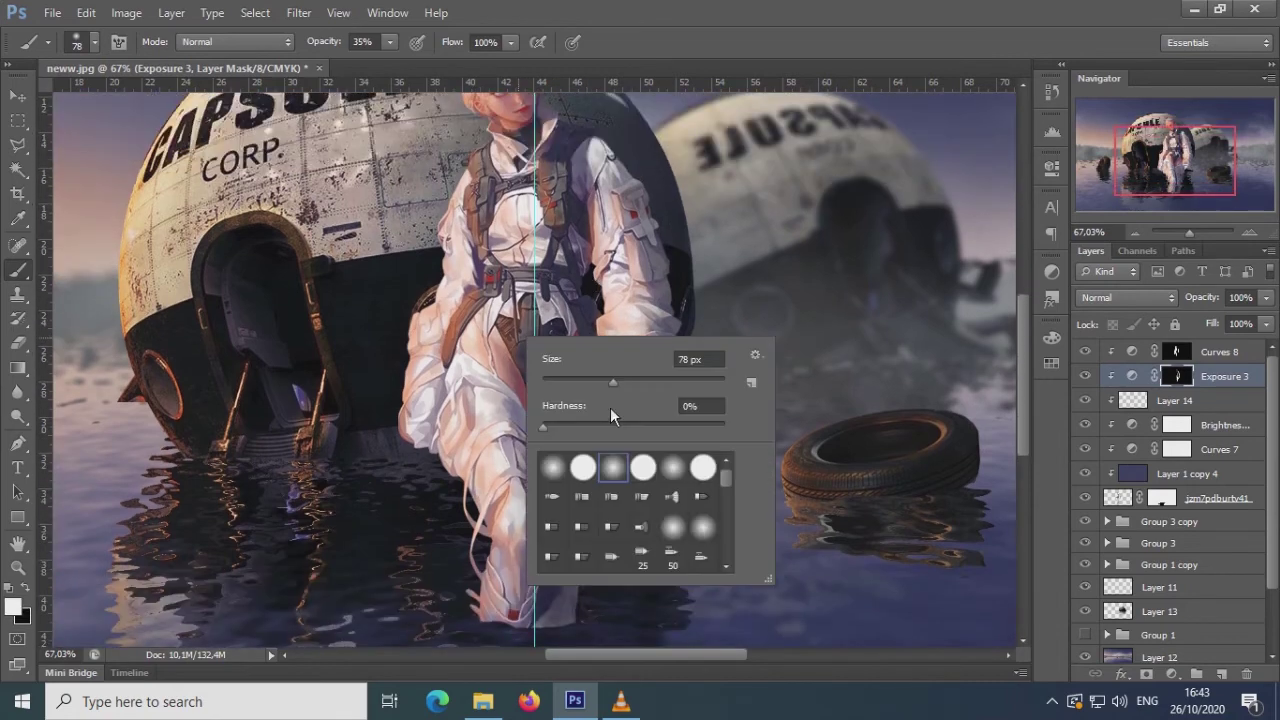
key(Escape)
key(bracketleft)
key(bracketleft)
drag(1188, 232, 1193, 235)
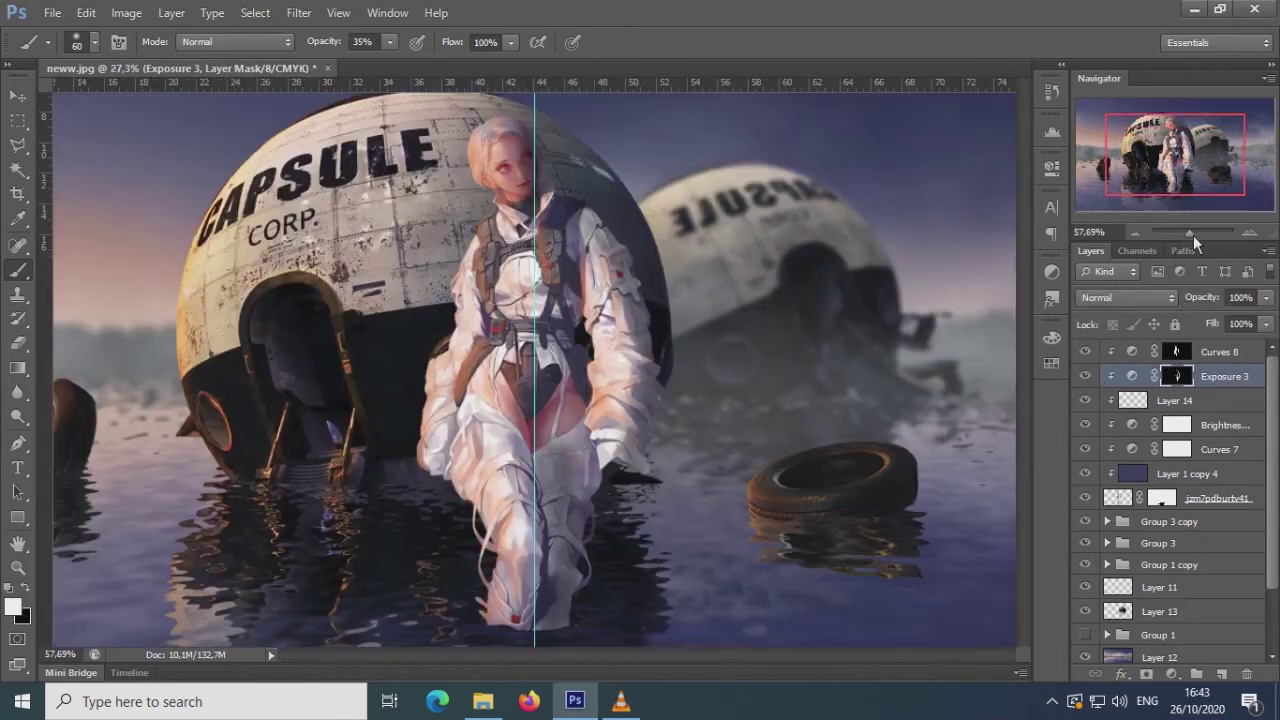
right_click(582, 277)
drag(663, 303, 655, 303)
key(Return)
- Add a second clipped Exposure layer with a darker offset and lower gamma
click(1187, 473)
click(1172, 675)
click(1172, 386)
drag(891, 300, 906, 340)
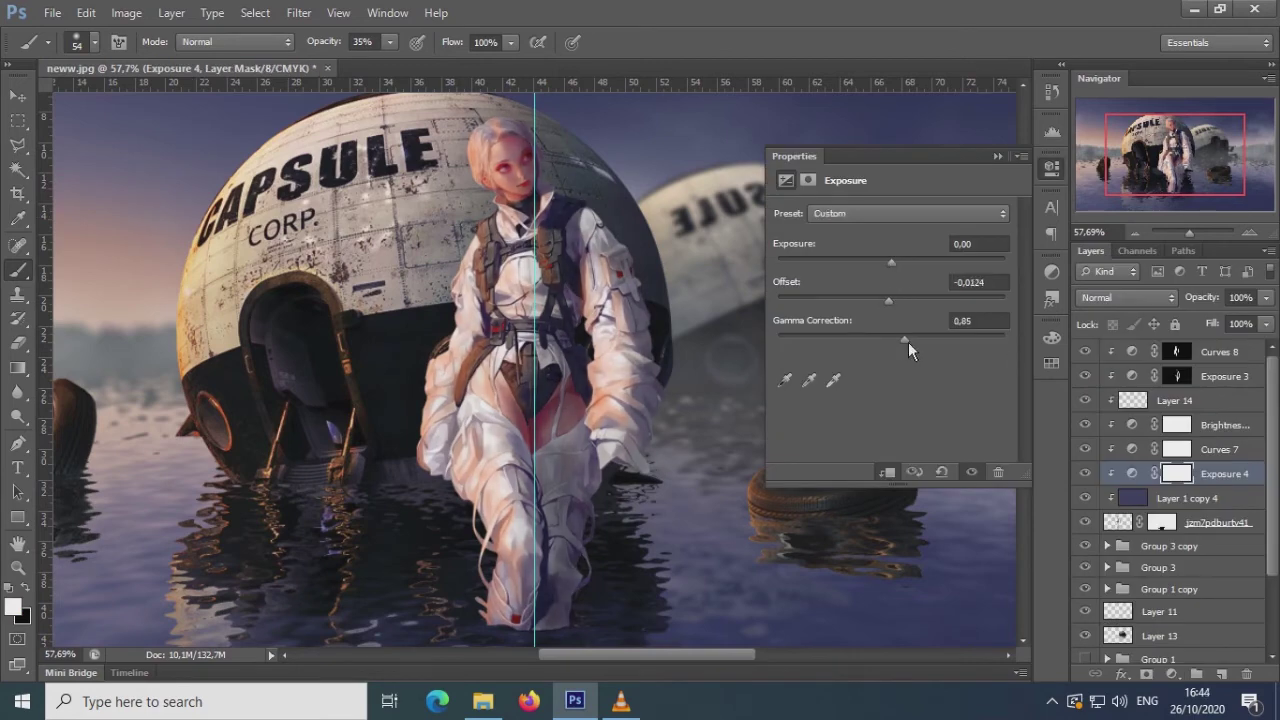
drag(1188, 233, 1183, 233)
- Switch to black with a larger brush, then add a Hue/Saturation adjustment layer
key(x)
right_click(610, 368)
key(Return)
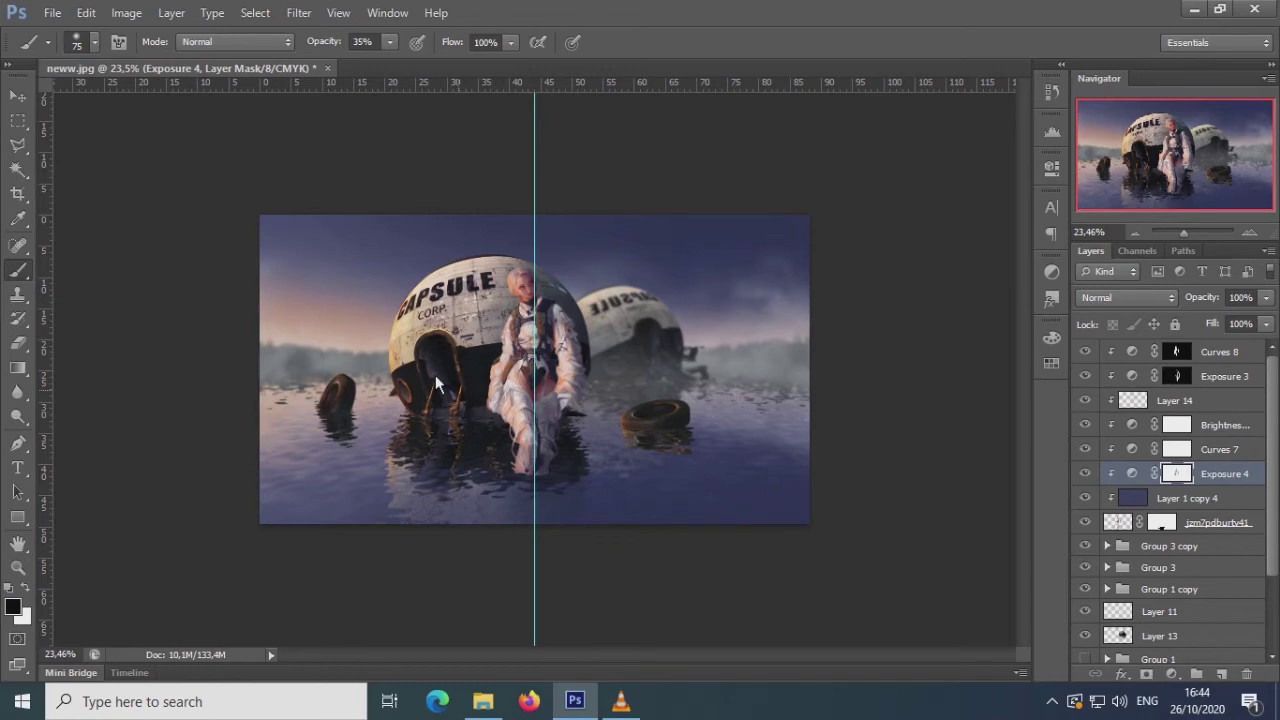
key(v)
click(868, 325)
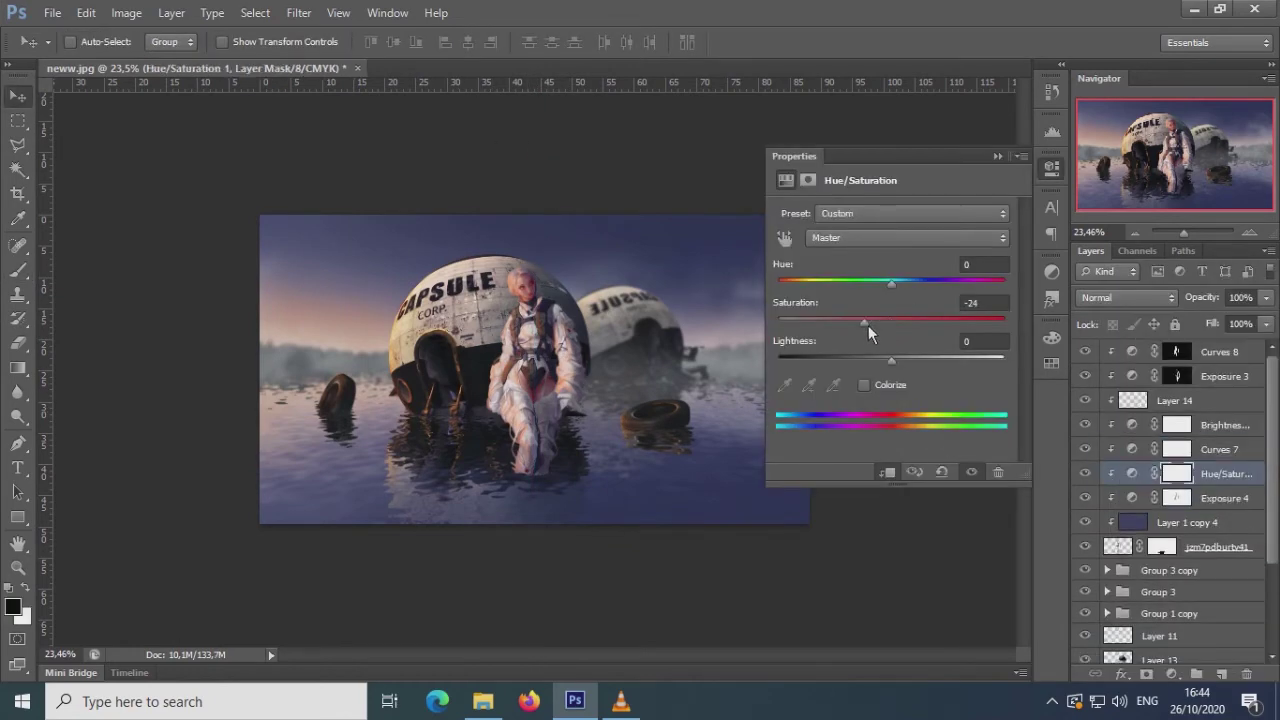
- Clip the Hue/Saturation layer above the woman and set Layer 14 opacity to 78%
click(1140, 538)
drag(1184, 233, 1191, 236)
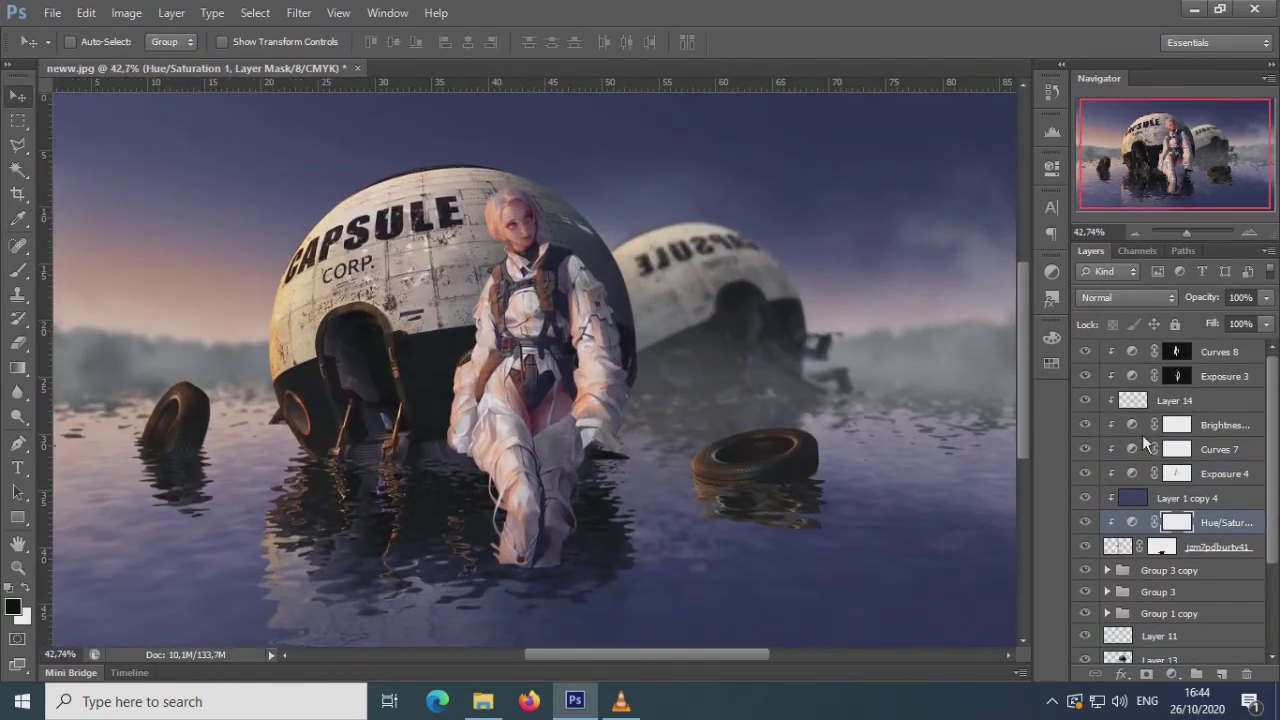
click(1160, 400)
mouse_move(1266, 297)
mouse_down()
mouse_move(1238, 327)
mouse_move(1256, 325)
mouse_up()
key(b)
- Paint orange rim light on the arm, sleeve and suit with a small 41% brush
right_click(640, 345)
key(Escape)
scroll(578, 415, up, 5)
right_click(867, 323)
drag(850, 408, 837, 408)
click(390, 42)
drag(392, 63, 351, 63)
drag(735, 485, 660, 475)
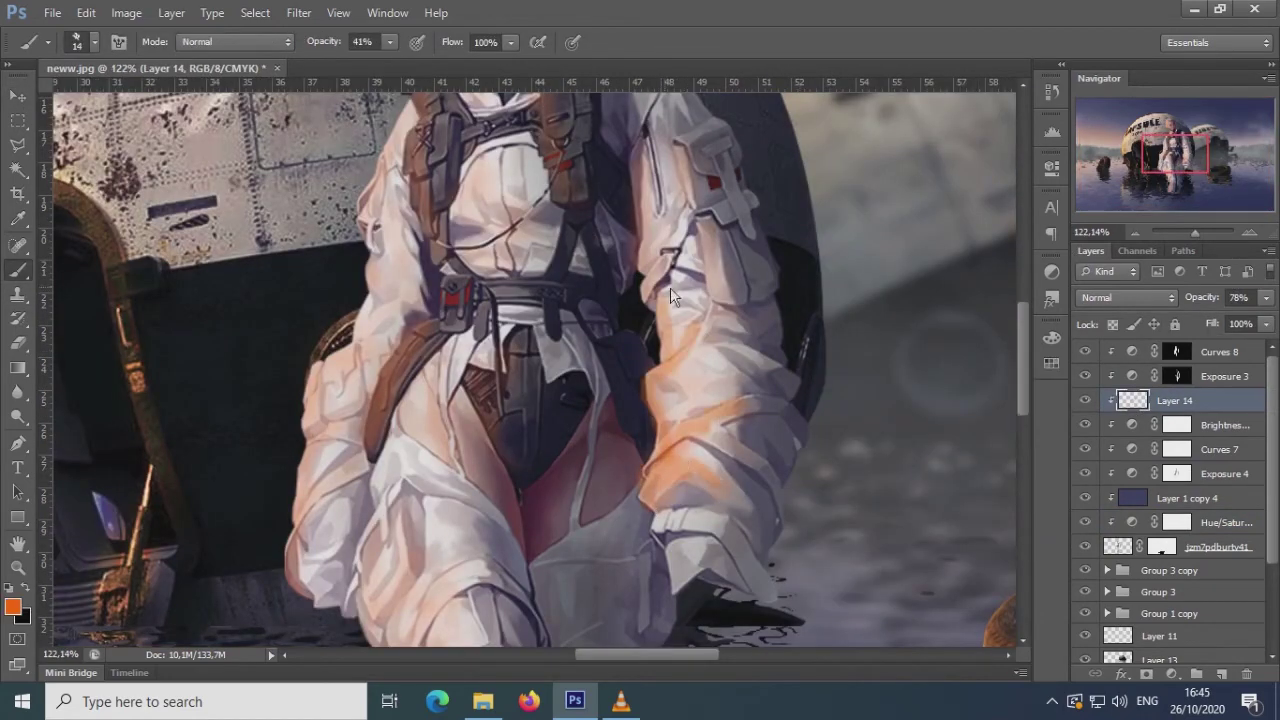
- Zoom out to review the orange rim light and check Layer 14's opacity
scroll(311, 479, up, 2)
scroll(336, 476, down, 5)
scroll(373, 410, down, 3)
scroll(395, 396, down, 3)
scroll(420, 390, down, 1)
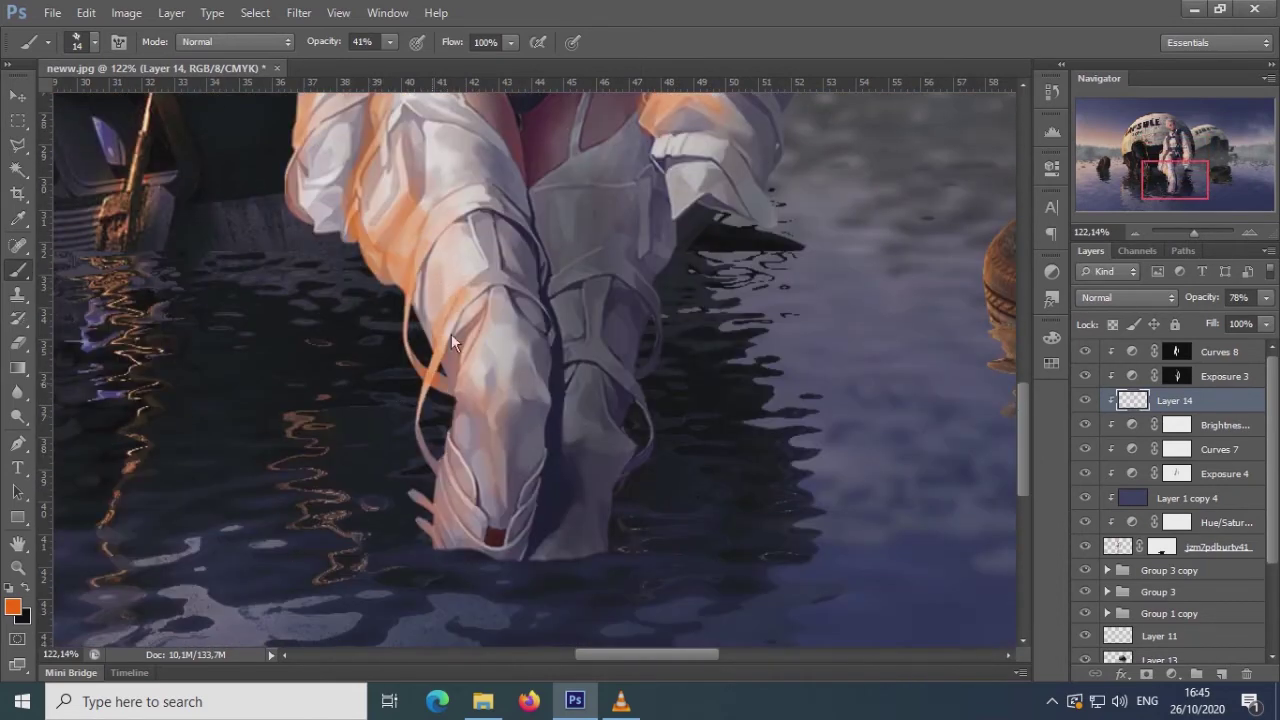
scroll(437, 387, up, 2)
scroll(494, 454, up, 5)
scroll(420, 280, up, 4)
scroll(477, 284, up, 1)
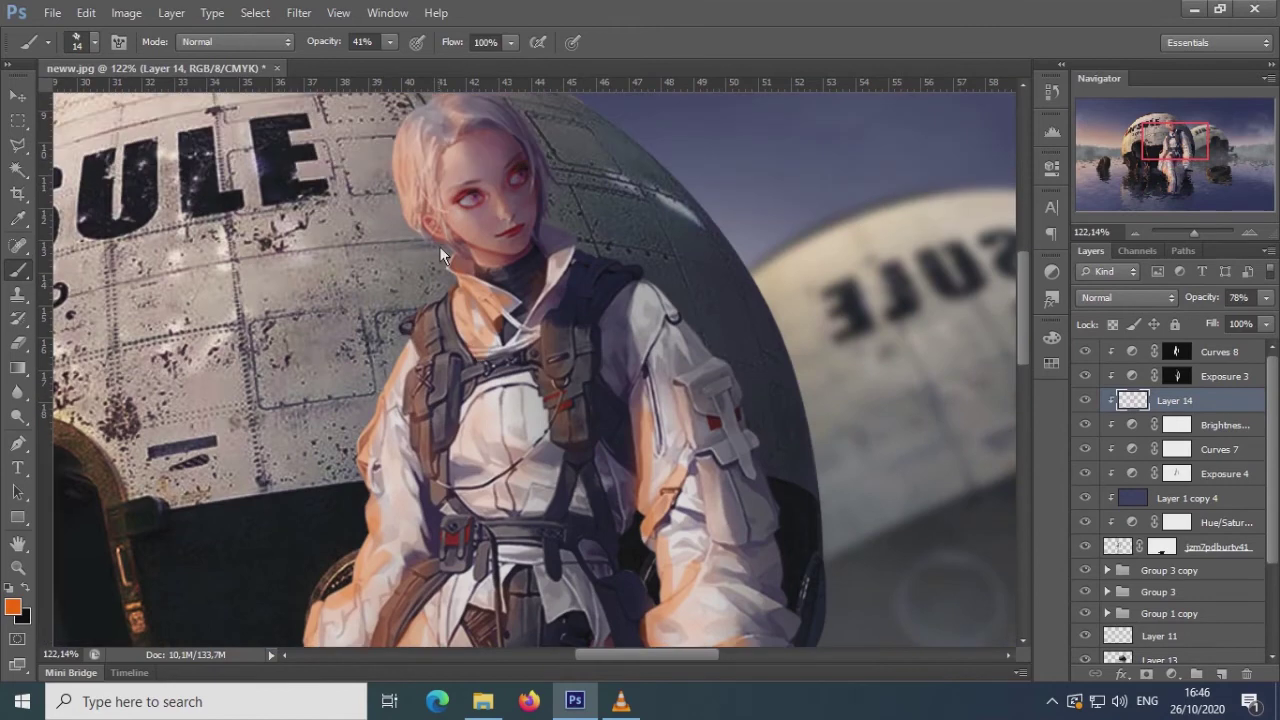
scroll(444, 260, up, 1)
drag(1193, 234, 1185, 234)
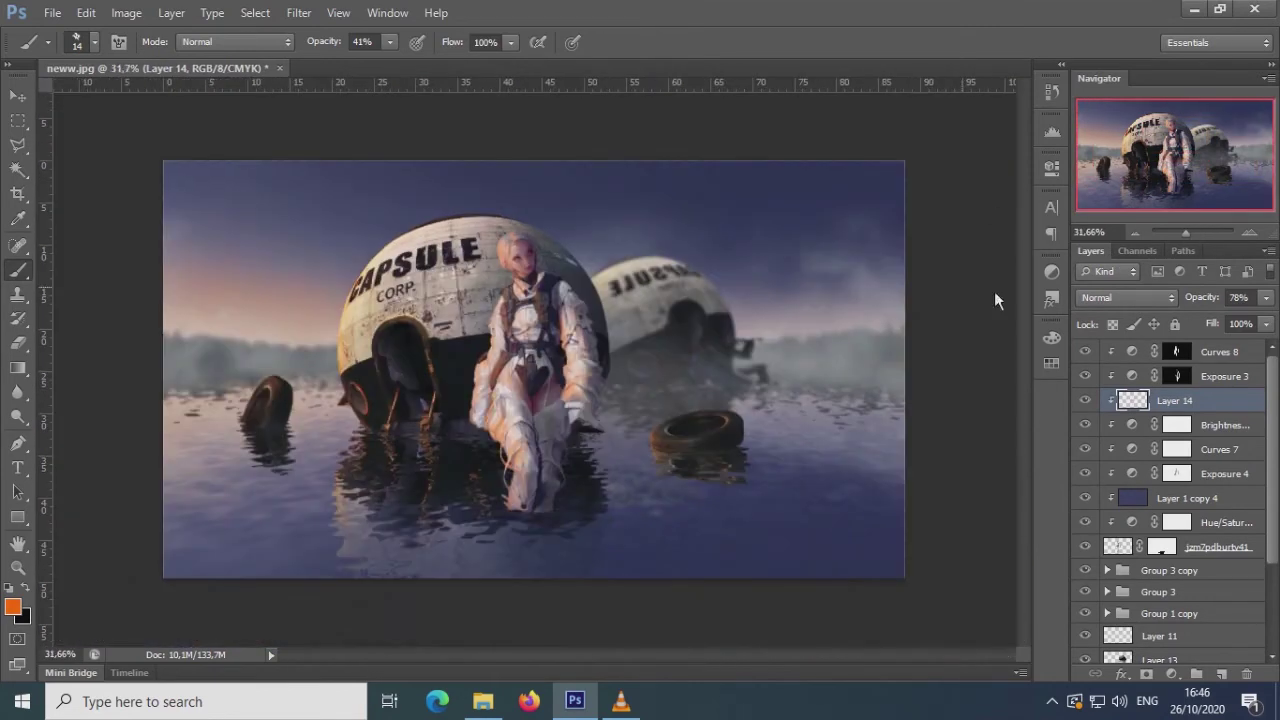
click(1266, 297)
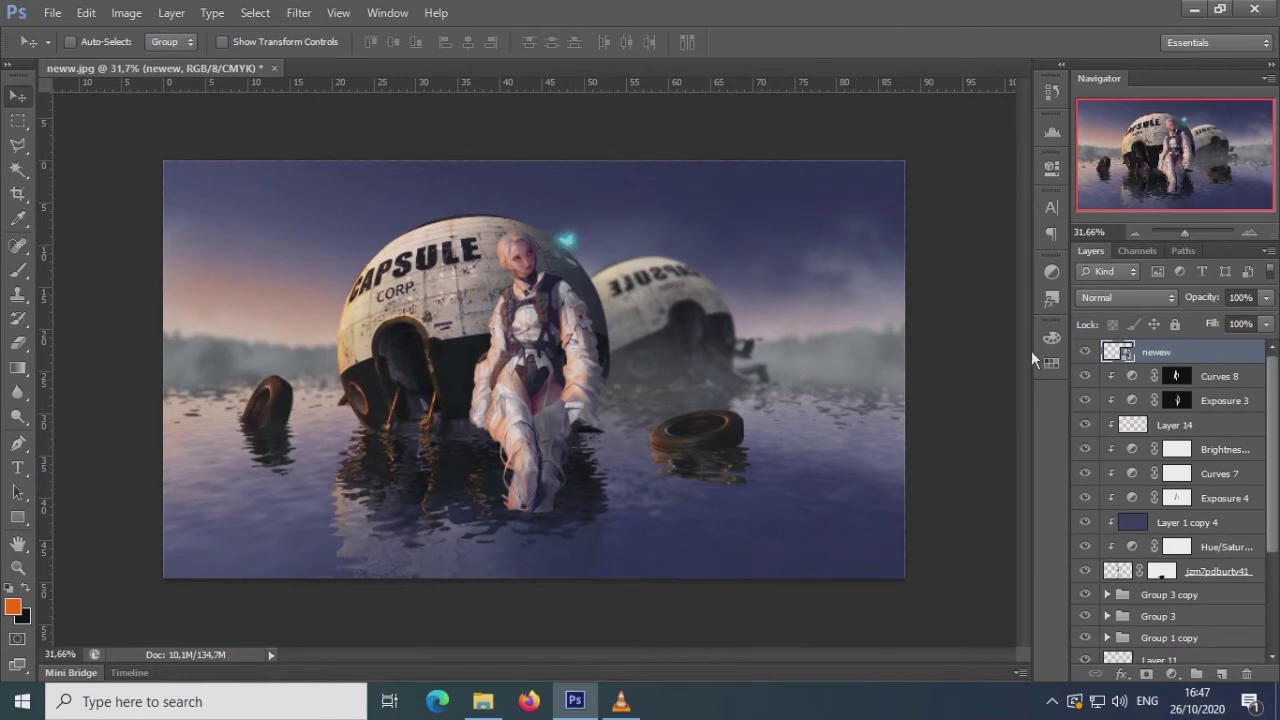
key(b)
scroll(1179, 149, up, 3)
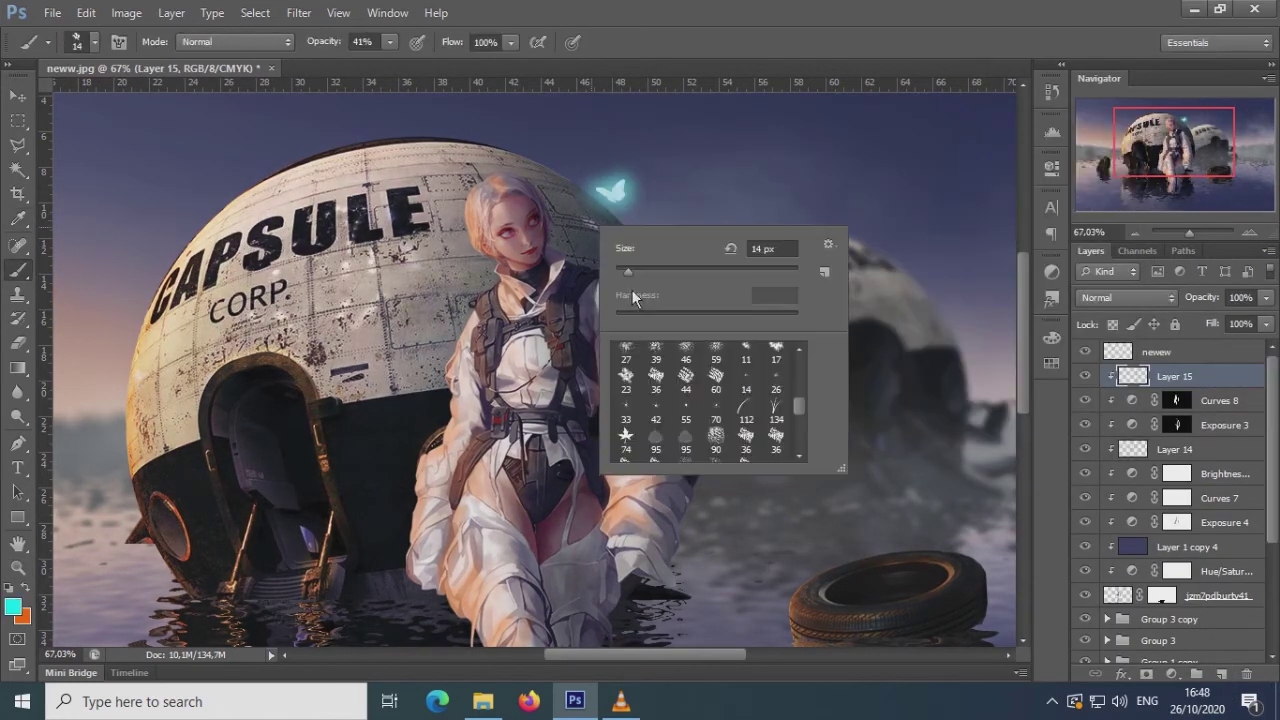
- Set Layer 15 to Overlay blending and use a 14 px soft brush
right_click(576, 222)
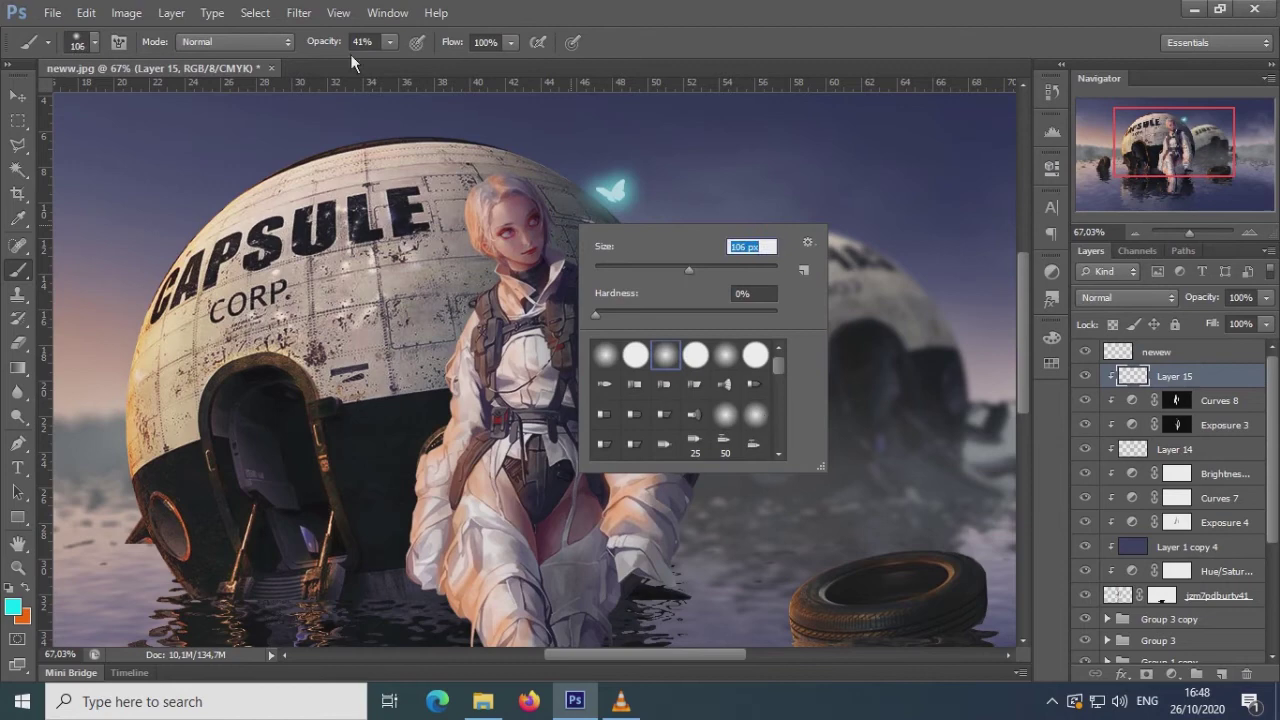
click(1134, 297)
click(1100, 618)
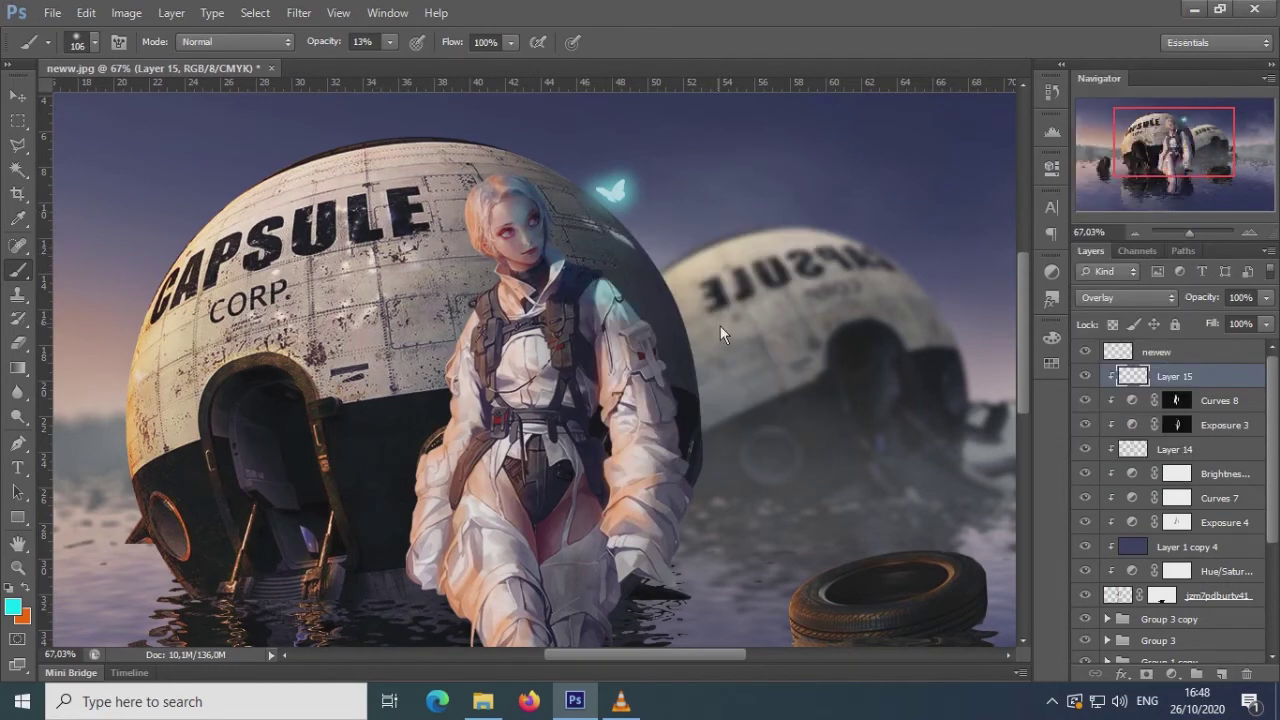
scroll(793, 348, up, 3)
right_click(695, 356)
text(14)
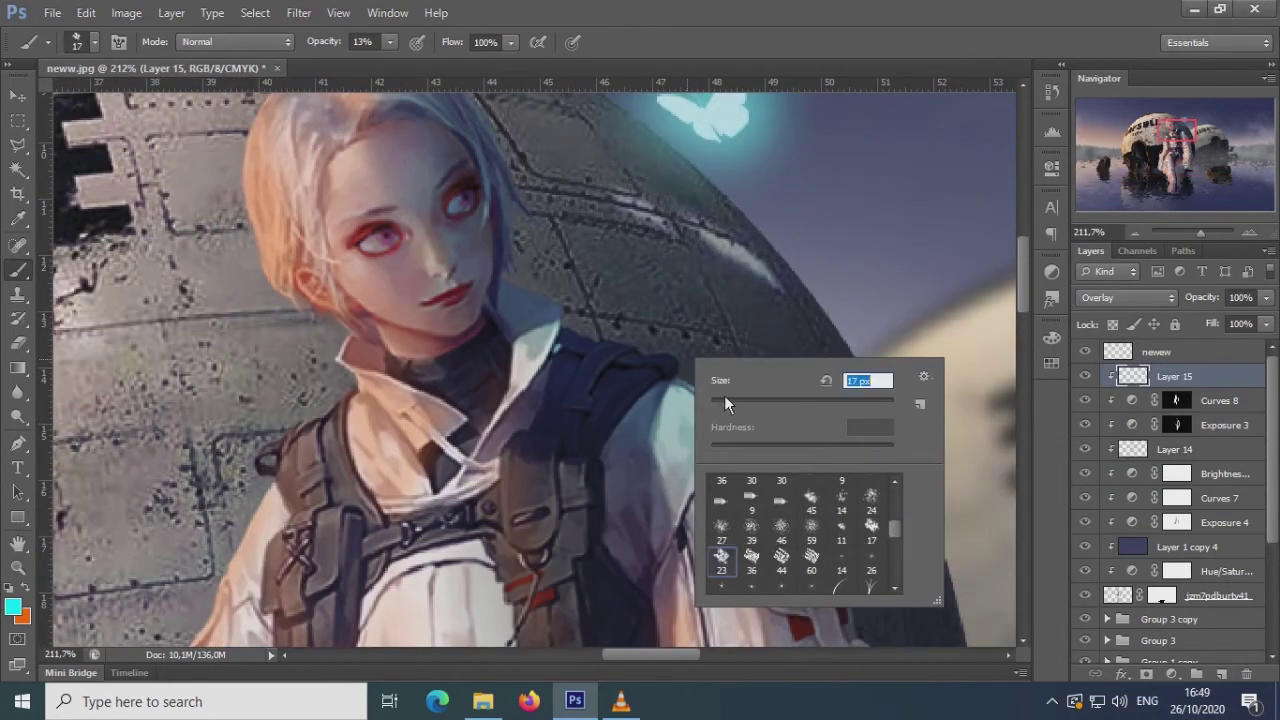
key(Return)
- Paint cyan glow along the woman's hair, face and sleeve, fine-tuning brush size
drag(390, 42, 440, 64)
drag(525, 350, 397, 196)
scroll(515, 350, down, 2)
scroll(837, 530, down, 2)
drag(815, 522, 740, 545)
right_click(600, 305)
drag(634, 340, 628, 340)
key(Return)
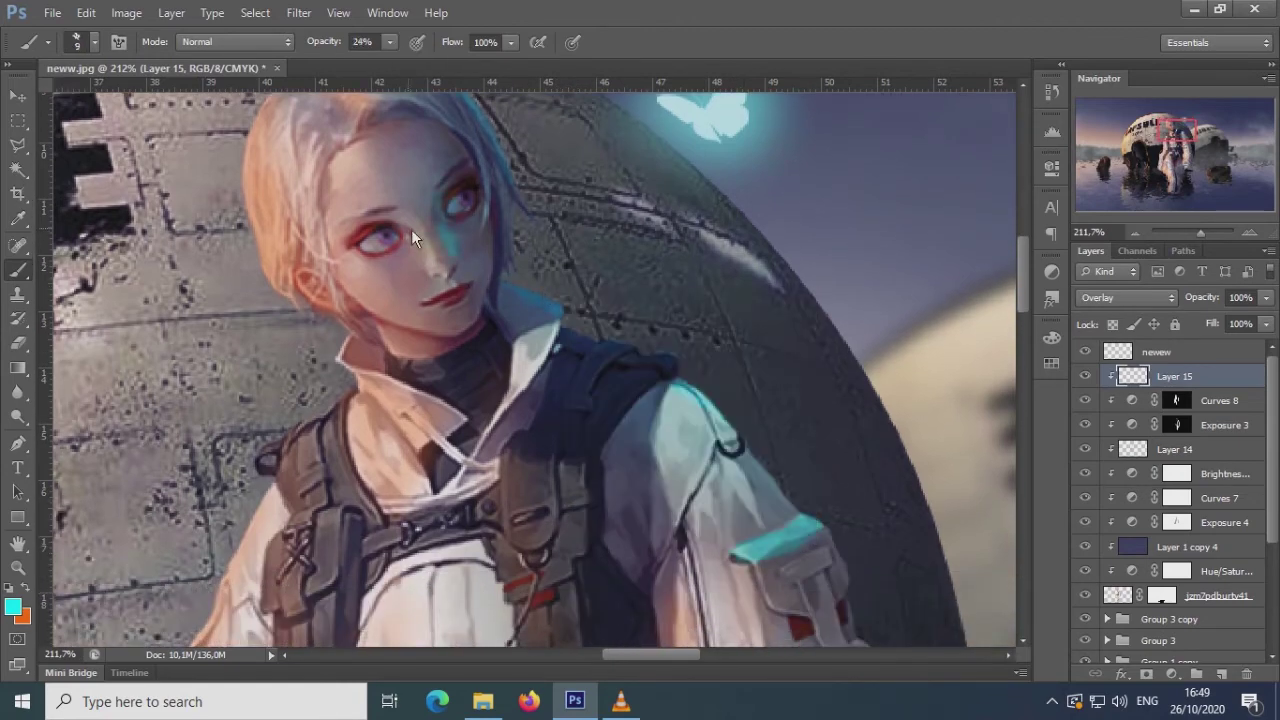
scroll(600, 290, down, 1)
key(bracketright)
key(bracketright)
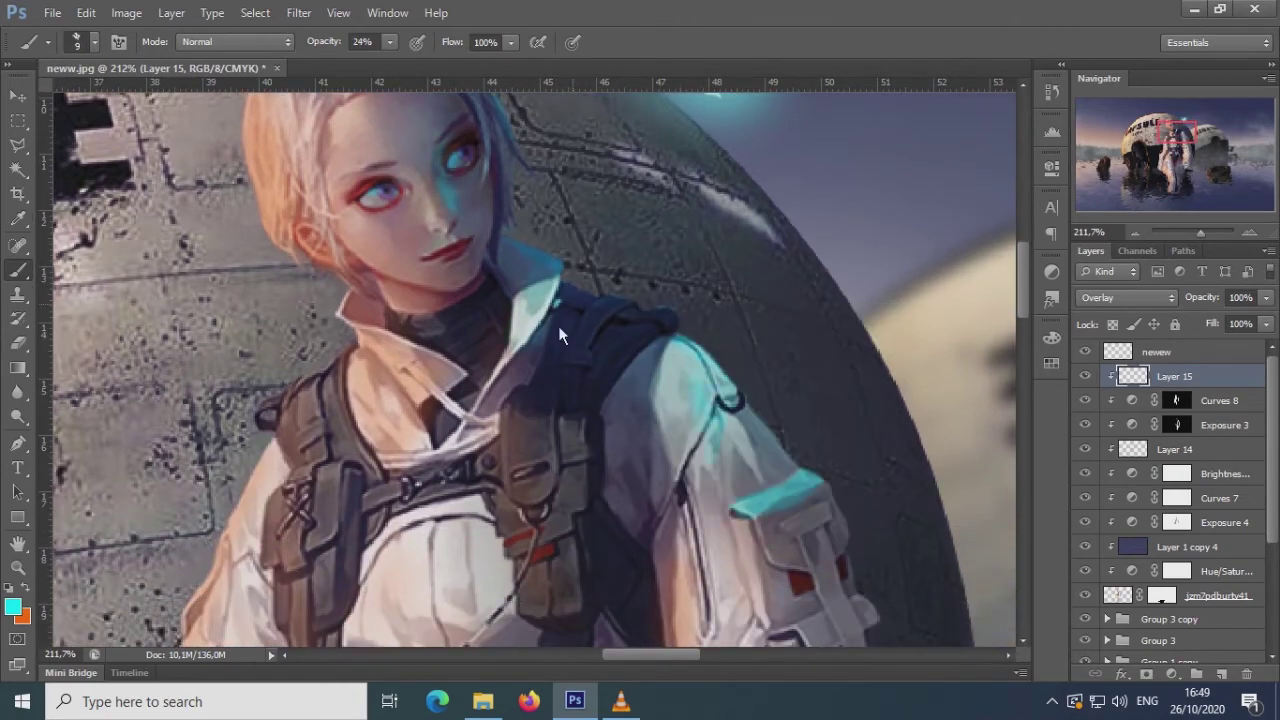
scroll(663, 305, up, 2)
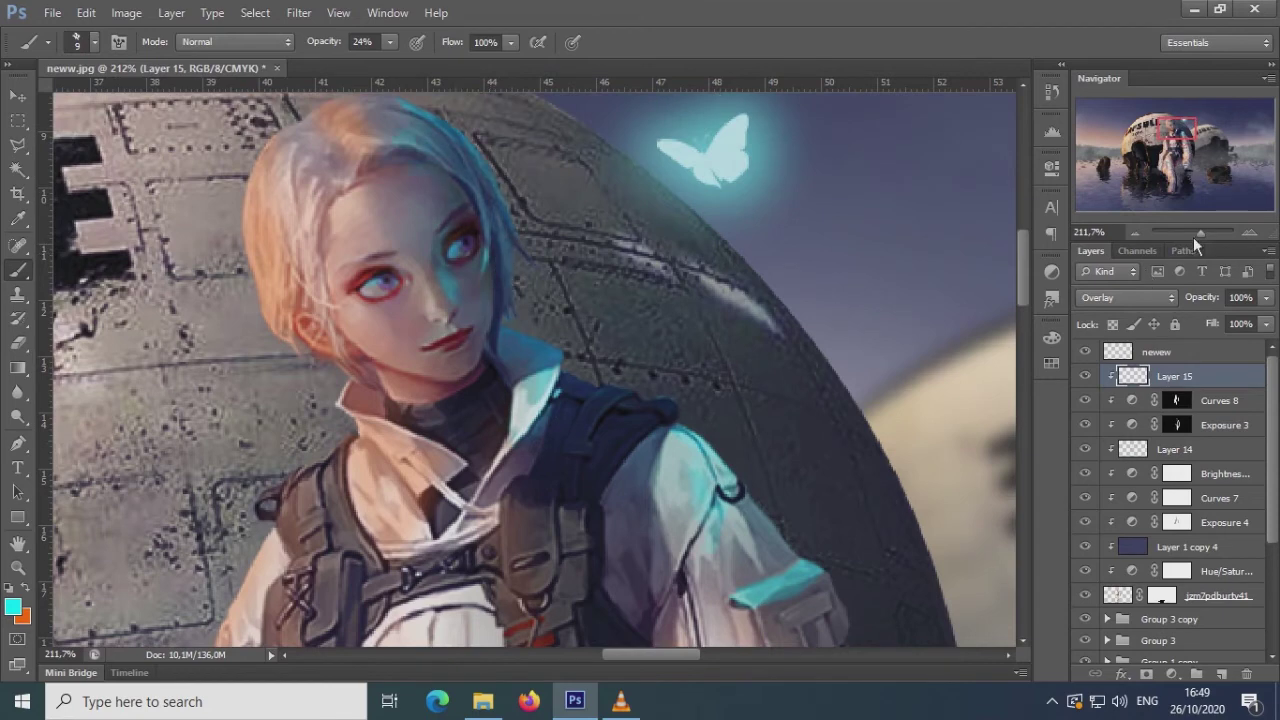
click(1188, 232)
- Add a new Curves adjustment layer and view the Curves 8 settings
click(1172, 673)
click(1130, 382)
click(1137, 425)
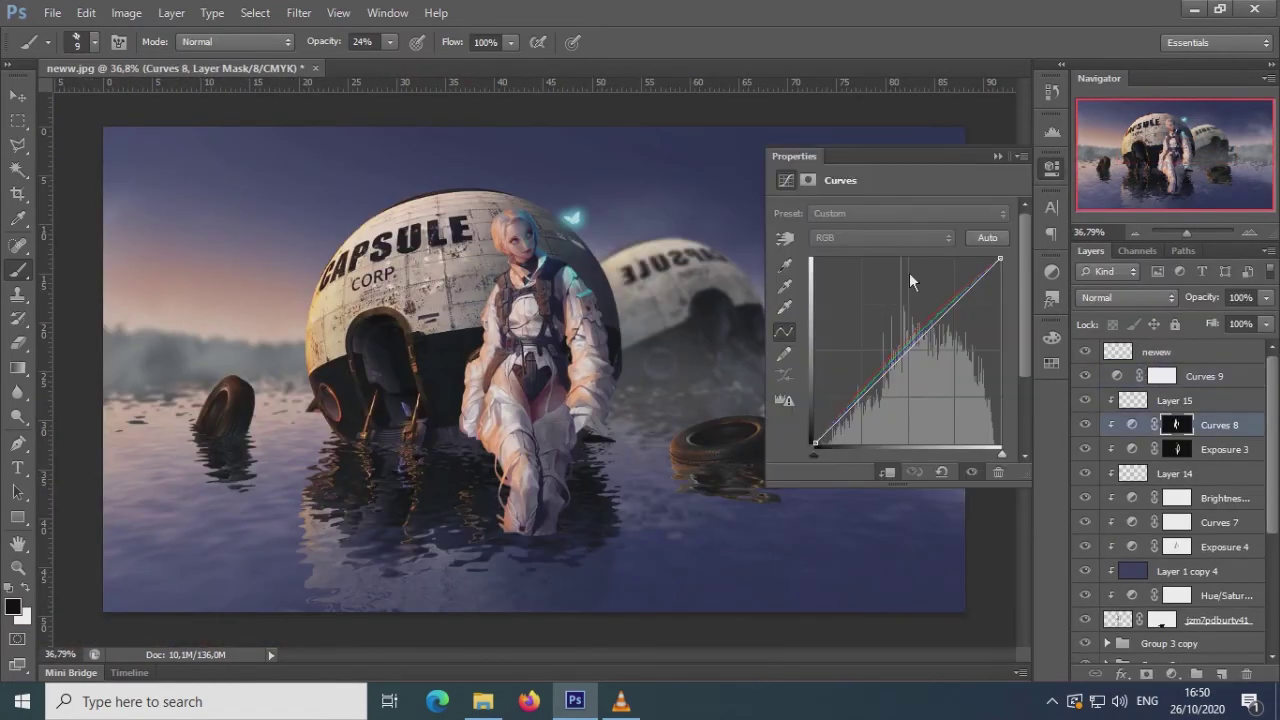
- Shift Curves 10 toward purple tones and invert its mask to hide the effect
click(735, 478)
click(1126, 386)
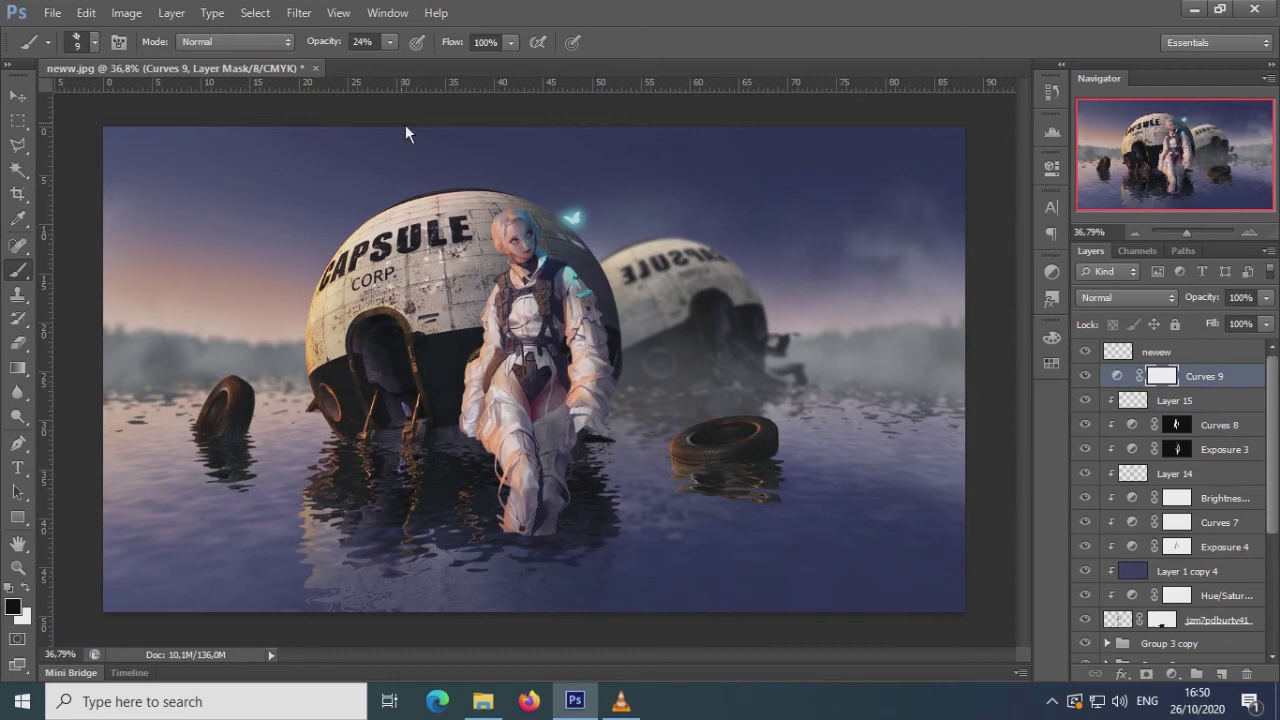
drag(909, 347, 900, 335)
click(997, 156)
key(ctrl+i)
- Set a 360 px white brush and make Curves 10 visible again
scroll(1084, 403, down, 1)
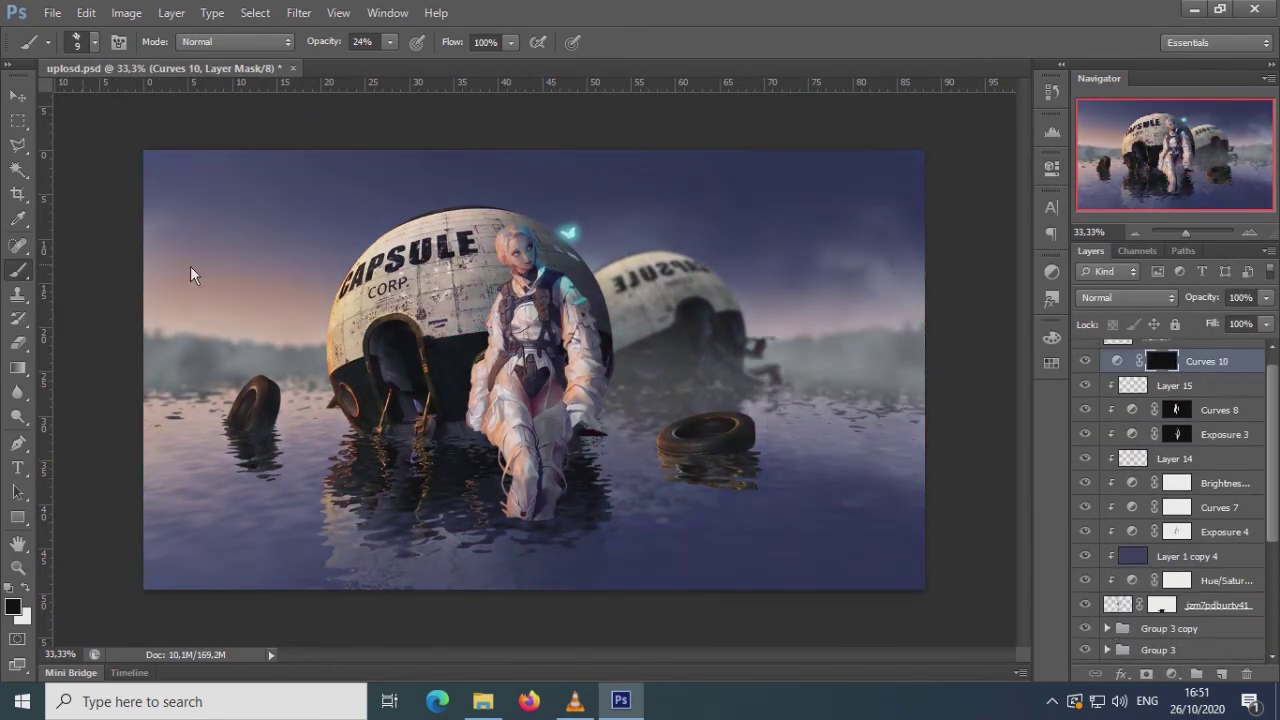
right_click(739, 292)
text(360)
key(Return)
key(x)
click(1085, 361)
scroll(1138, 425, up, 1)
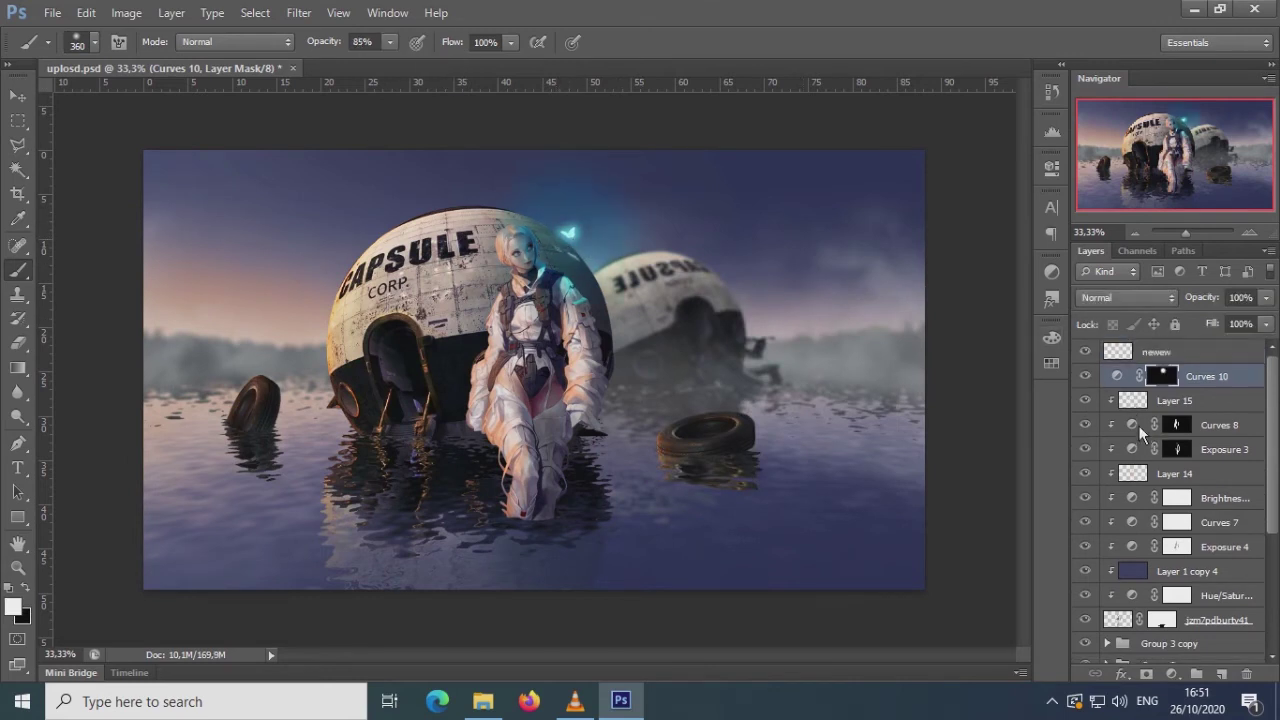
- Group the butterfly with Curves 10, then group all the woman's layers into Group 5
shift+click(1118, 351)
key(ctrl+g)
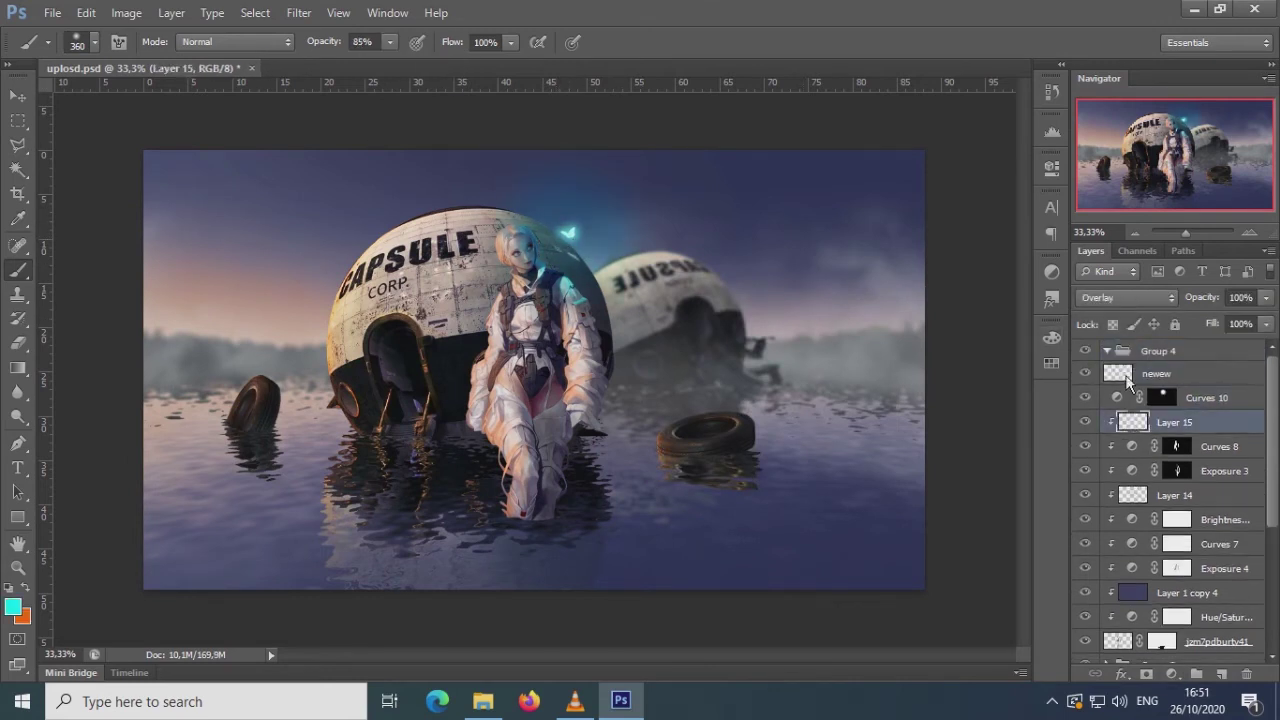
click(1107, 351)
click(1124, 374)
shift+click(1112, 593)
key(ctrl+g)
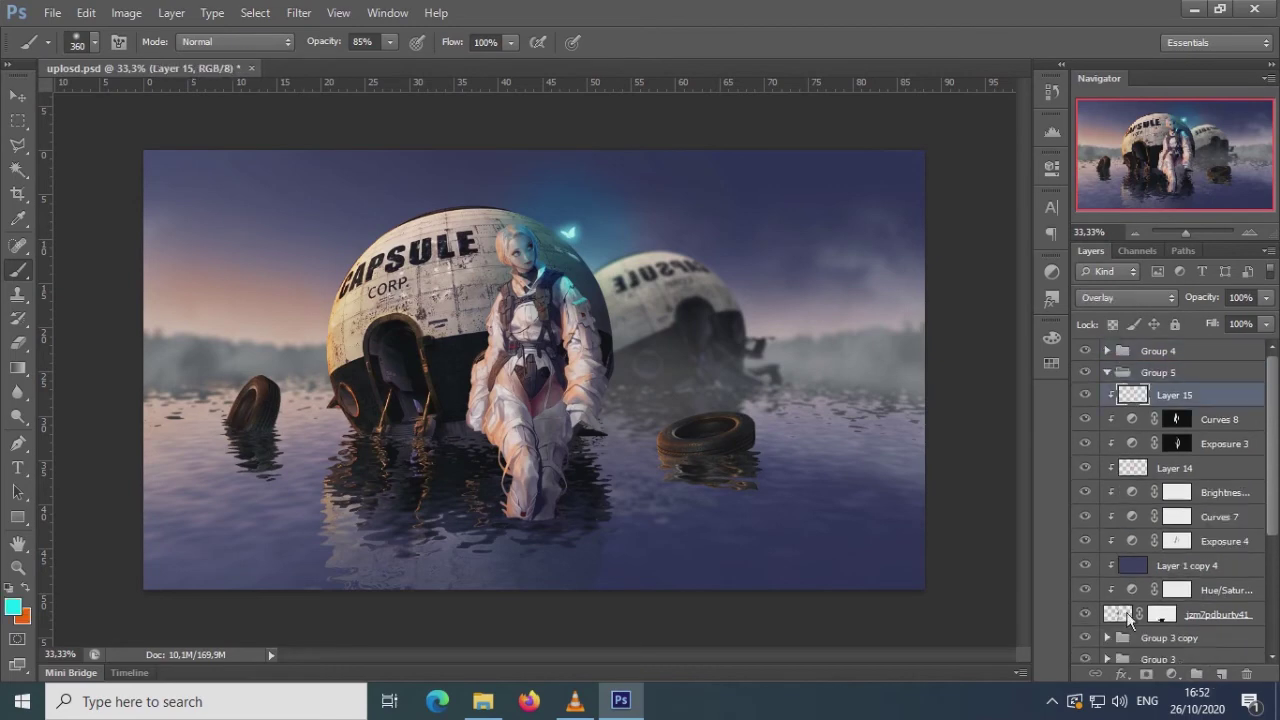
- Collapse Group 5 and add an Exposure adjustment layer above the groups
click(1107, 372)
click(1172, 674)
click(1130, 390)
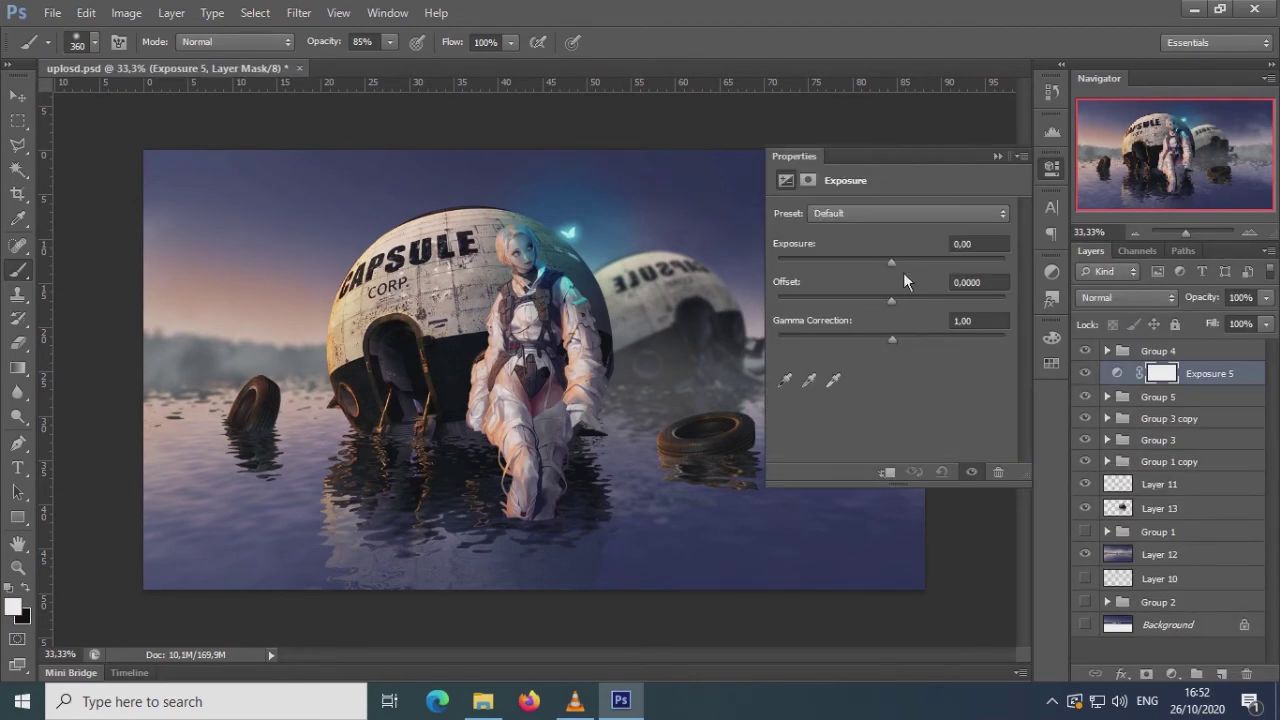
- Discard the Exposure layer and add a scene-wide Curves with red, green and blue channel tweaks
drag(903, 264, 882, 264)
key(Delete)
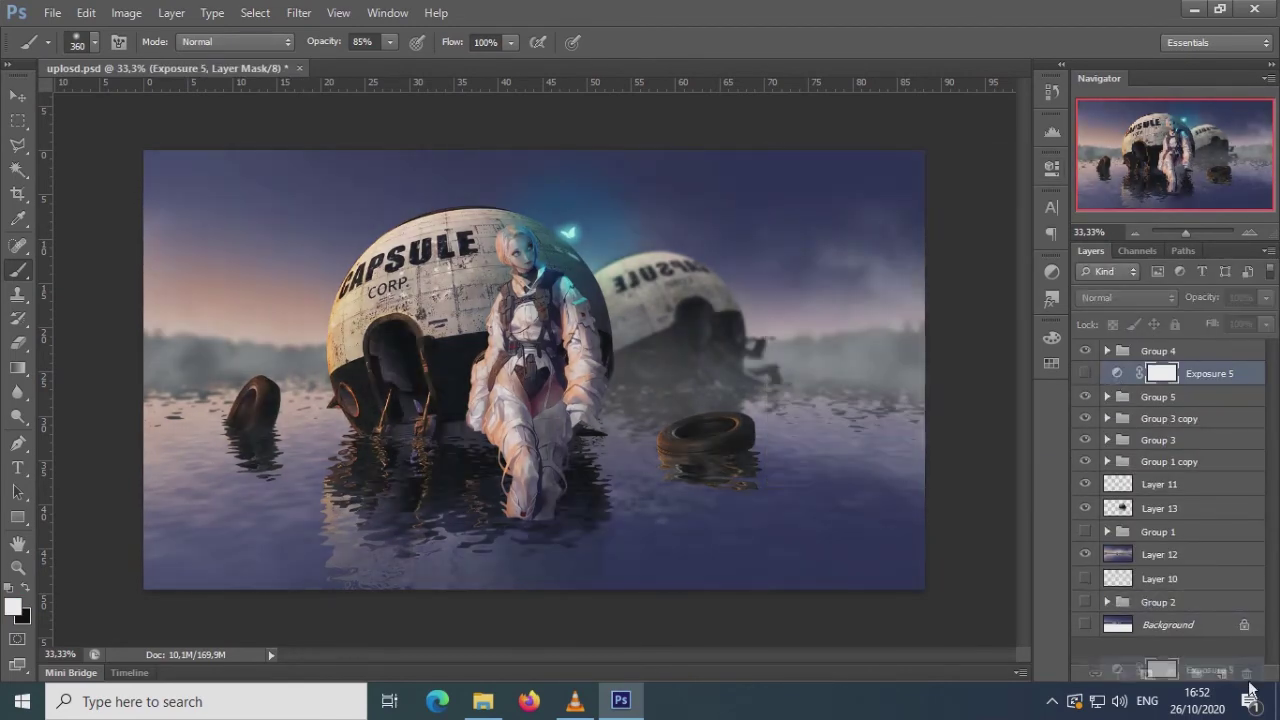
click(1172, 674)
click(1130, 369)
key(alt+3)
mouse_move(921, 351)
mouse_down()
mouse_move(907, 343)
mouse_move(918, 356)
mouse_move(900, 363)
mouse_up()
key(alt+4)
key(alt+5)
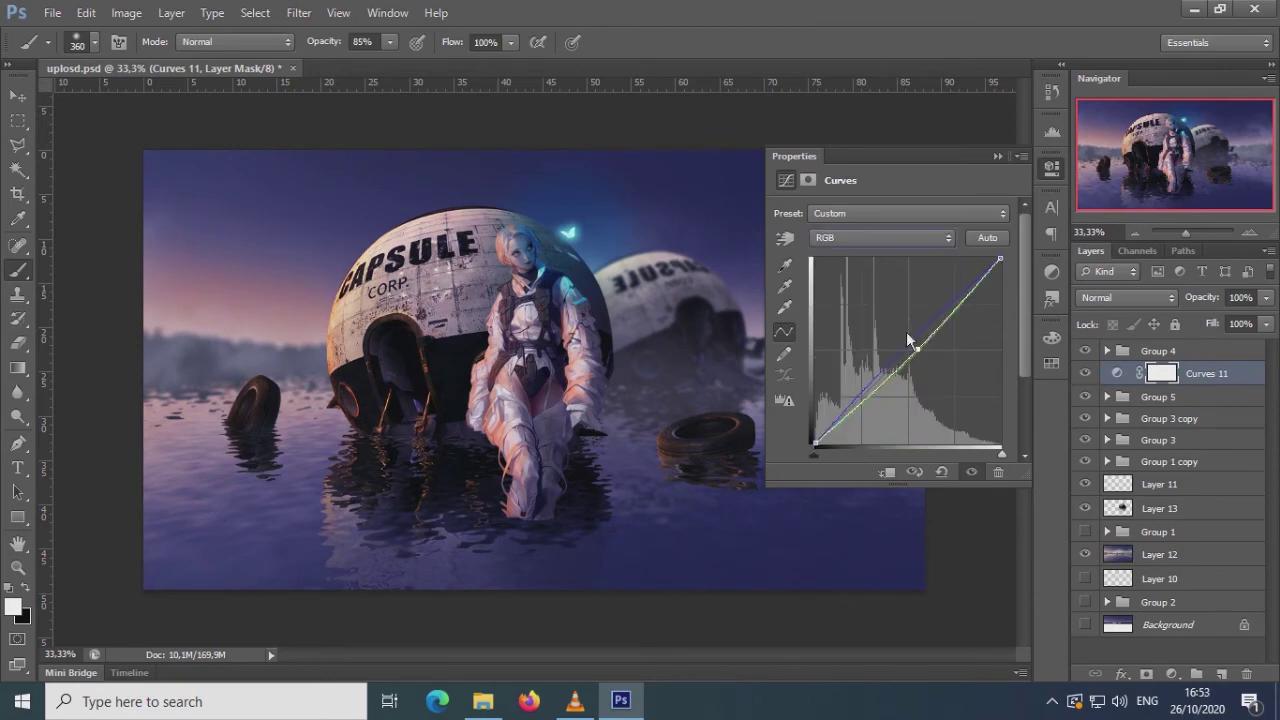
click(997, 156)
- Add a Photo Filter adjustment with a blue filter colour
click(1167, 663)
click(1130, 458)
click(839, 242)
click(1063, 160)
click(1107, 421)
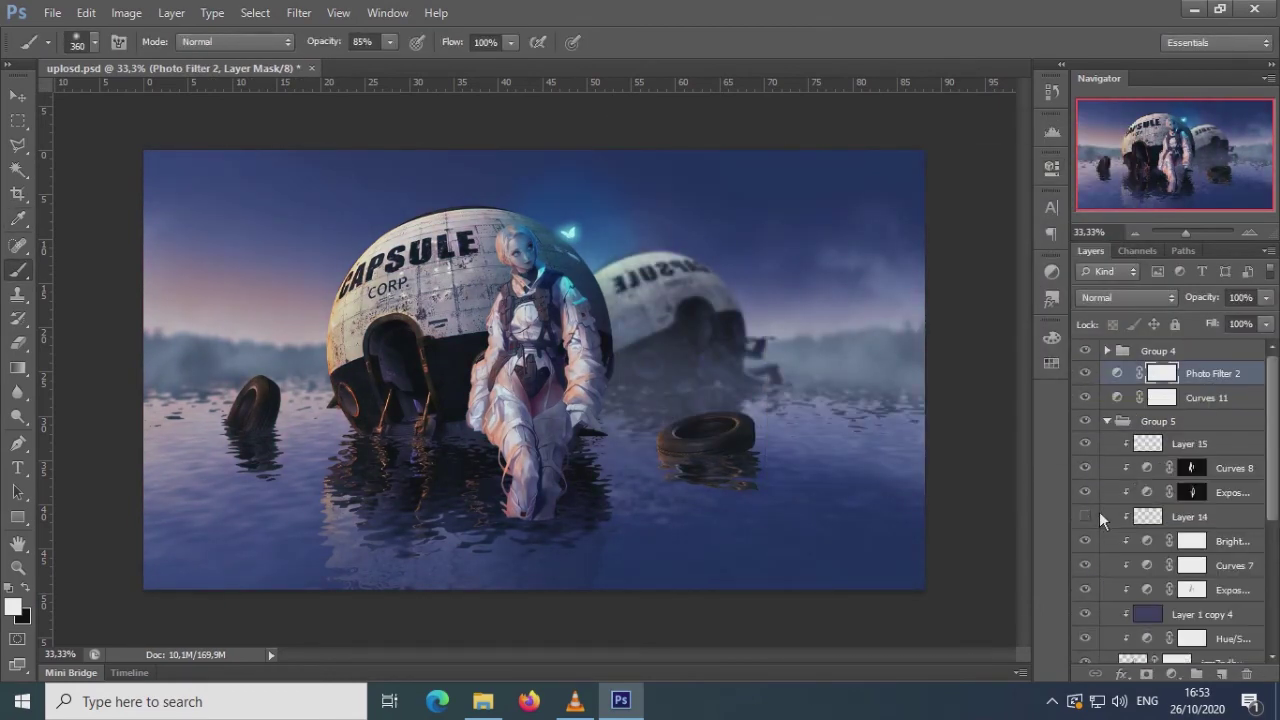
- Brighten Layer 14 with Hue/Saturation lightness, briefly hiding the woman's group to check
click(1105, 516)
click(126, 12)
click(428, 157)
drag(822, 342, 848, 342)
click(1045, 160)
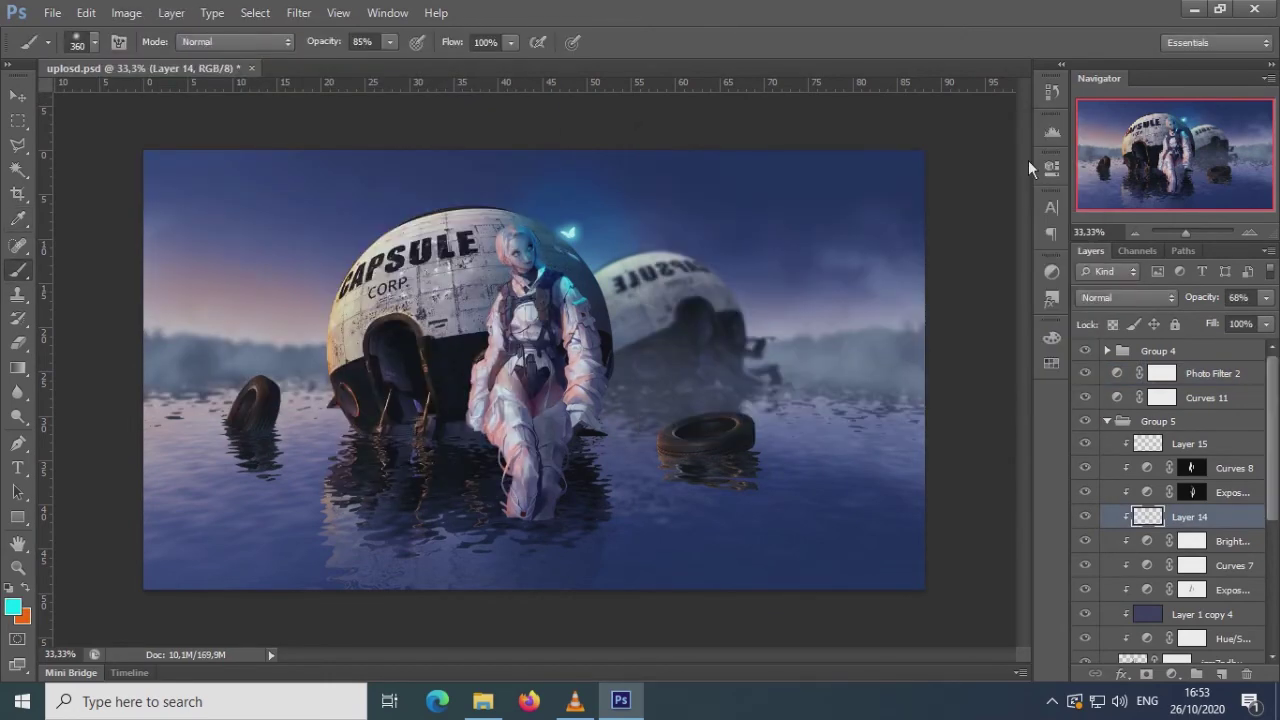
click(1085, 421)
- Add an Exposure of -0.61 above Layer 12, with hue -19 and lightness +26
click(1160, 578)
click(1172, 674)
drag(889, 260, 884, 257)
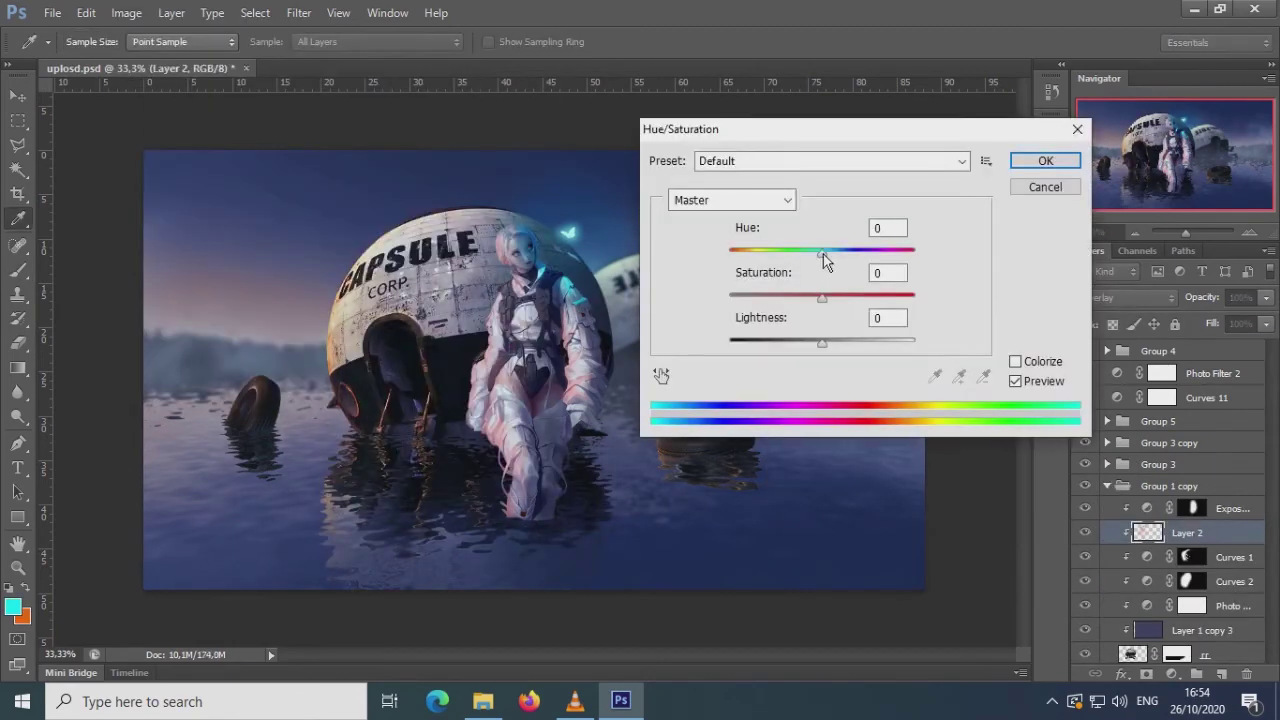
drag(822, 252, 804, 252)
drag(822, 342, 848, 342)
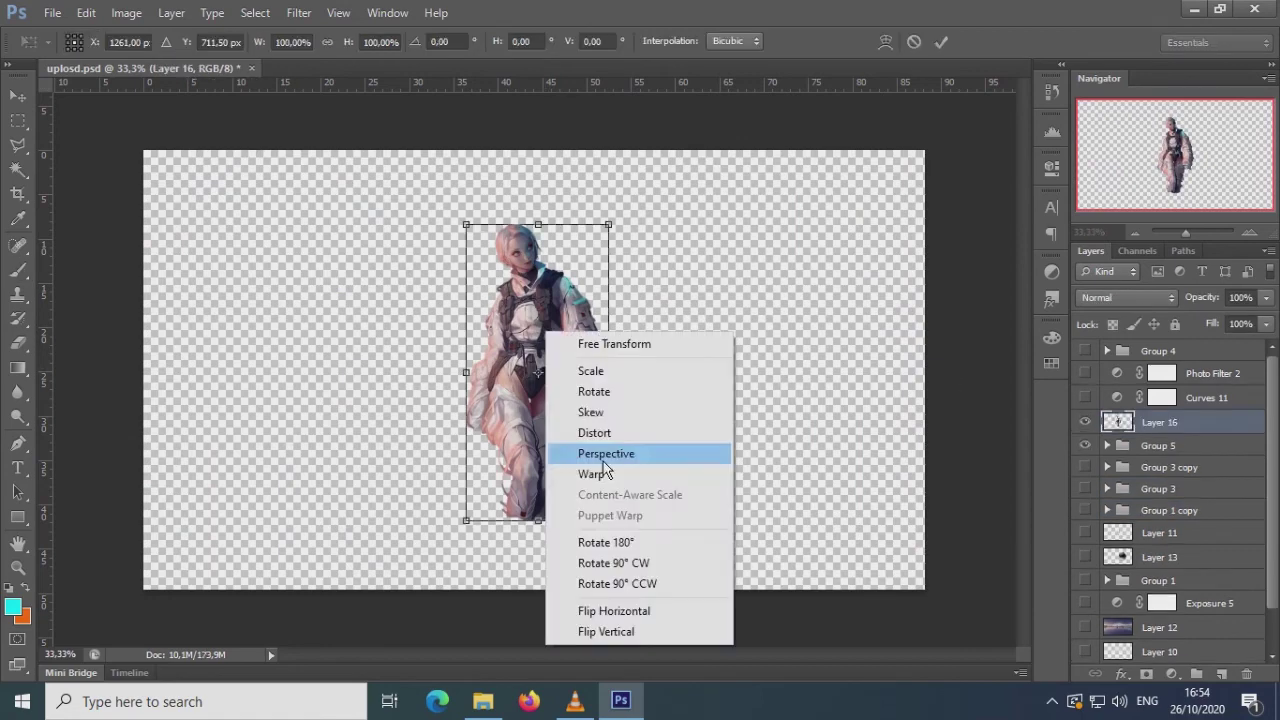
- Stretch the figure copy down into the water with Free Transform
click(603, 455)
drag(538, 520, 538, 640)
key(Return)
key(b)
scroll(1138, 575, down, 3)
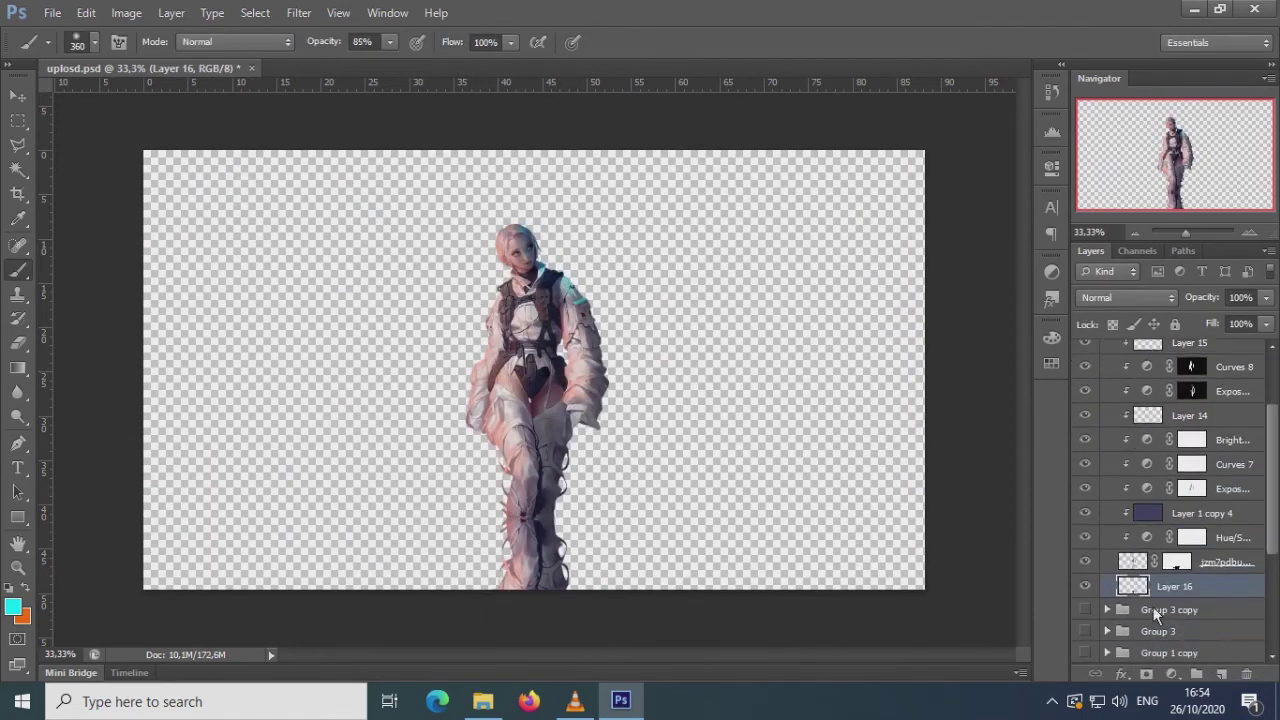
- Ripple the reflection with Filter > Distort > Displace using the ripple map file
click(298, 12)
click(586, 214)
click(709, 206)
double_click(209, 160)
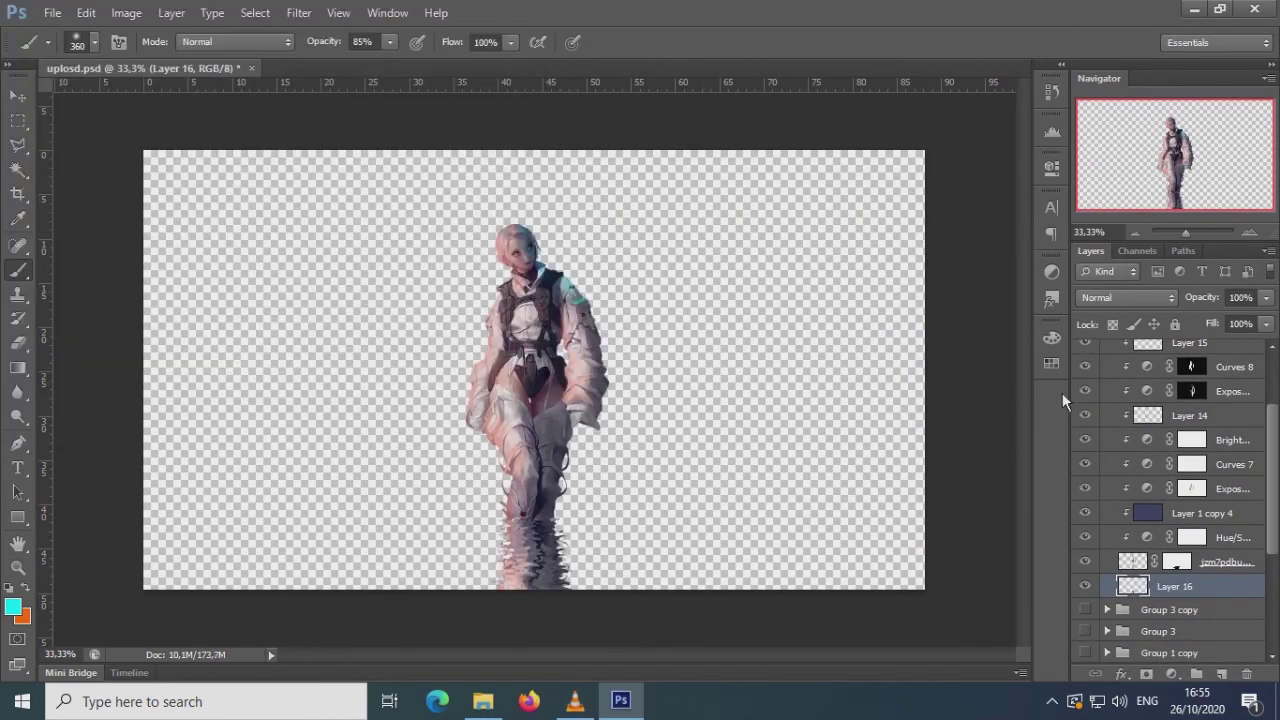
key(s)
right_click(530, 436)
click(434, 500)
key(Return)
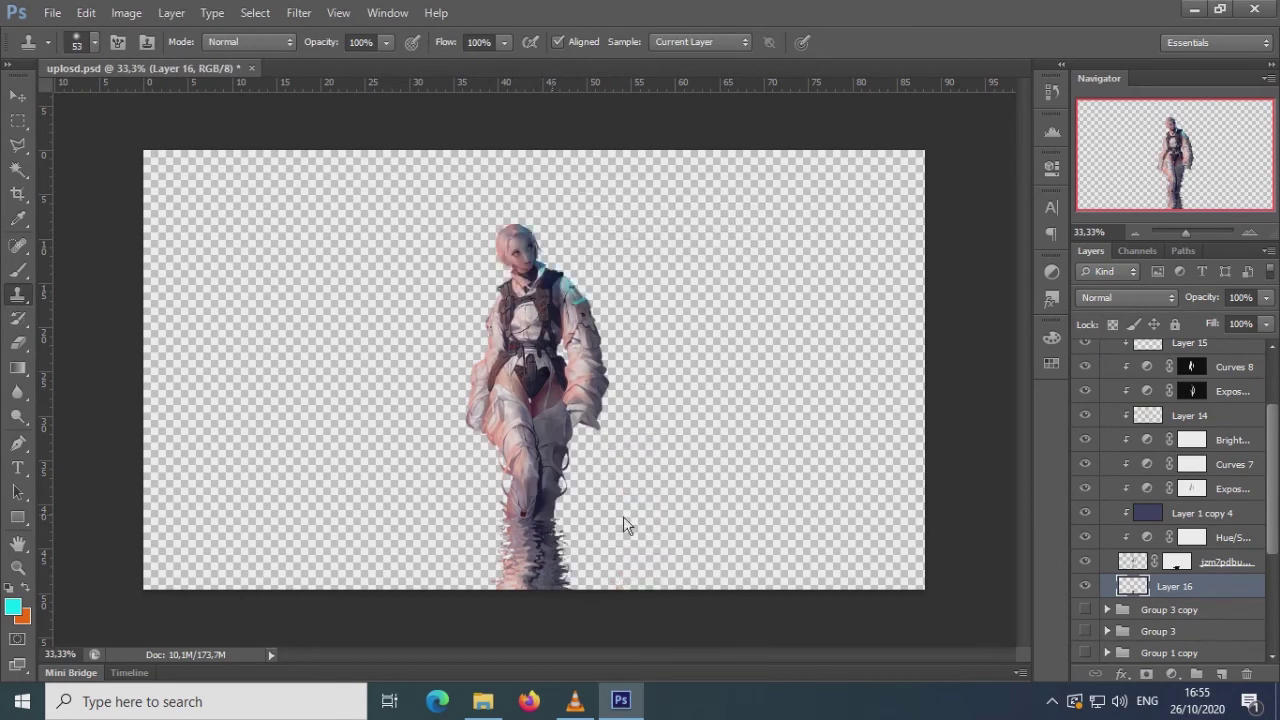
key(ctrl+g)
- Turn the scene groups back on and stamp all visible layers into merged Layer 17
drag(1089, 420, 1090, 540)
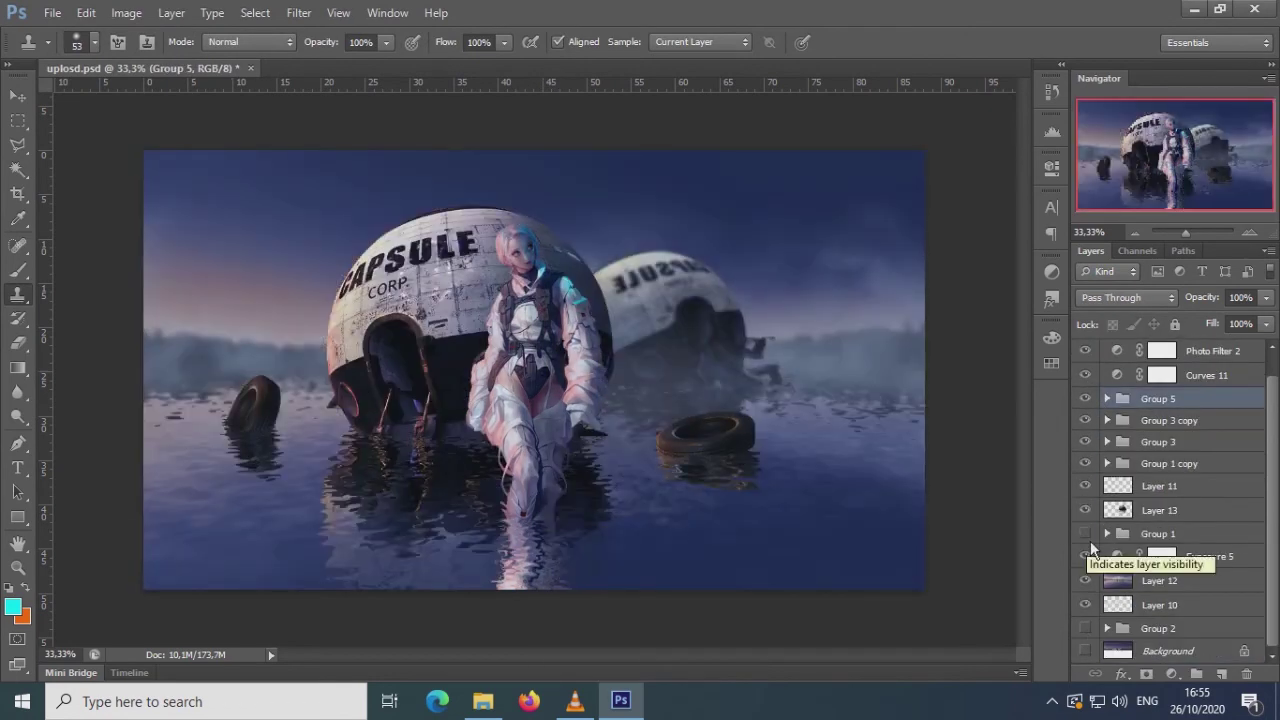
click(1165, 443)
key(ctrl+shift+alt+e)
click(298, 12)
click(545, 197)
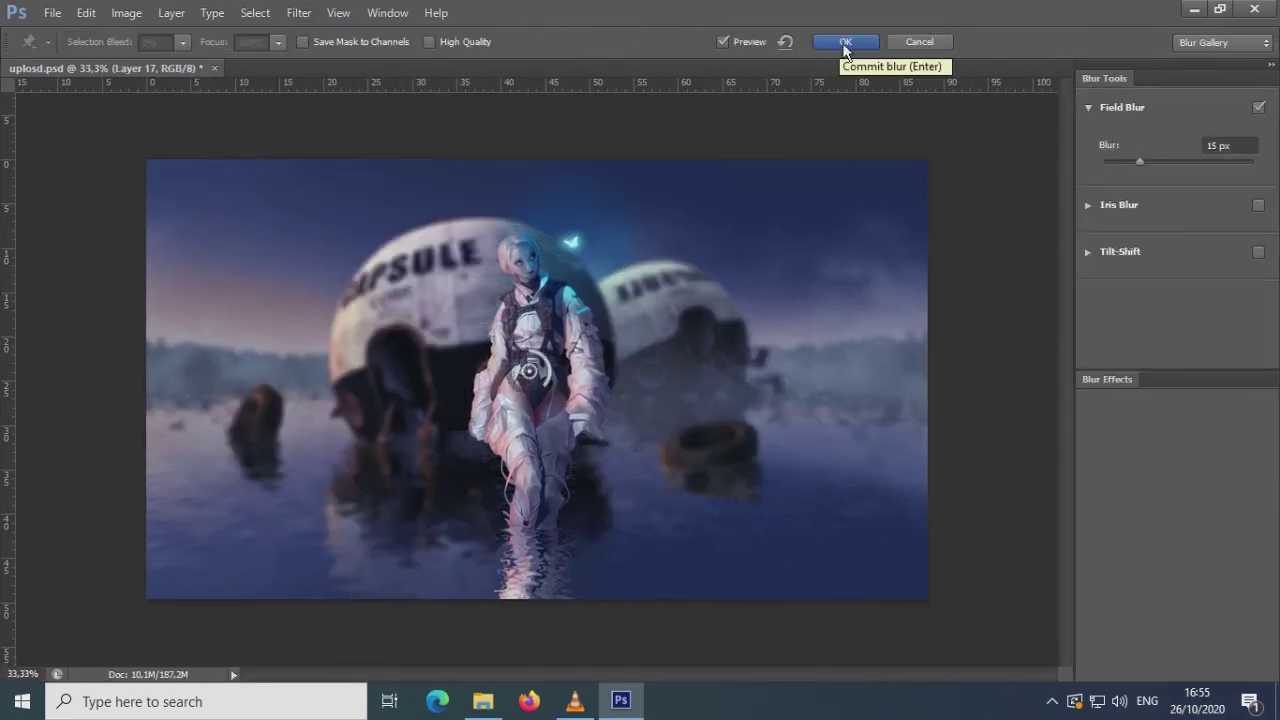
- Apply the field blur to Layer 17, add a mask, and set a 52% opacity brush
click(845, 42)
click(1146, 675)
key(b)
click(390, 42)
drag(399, 66, 357, 66)
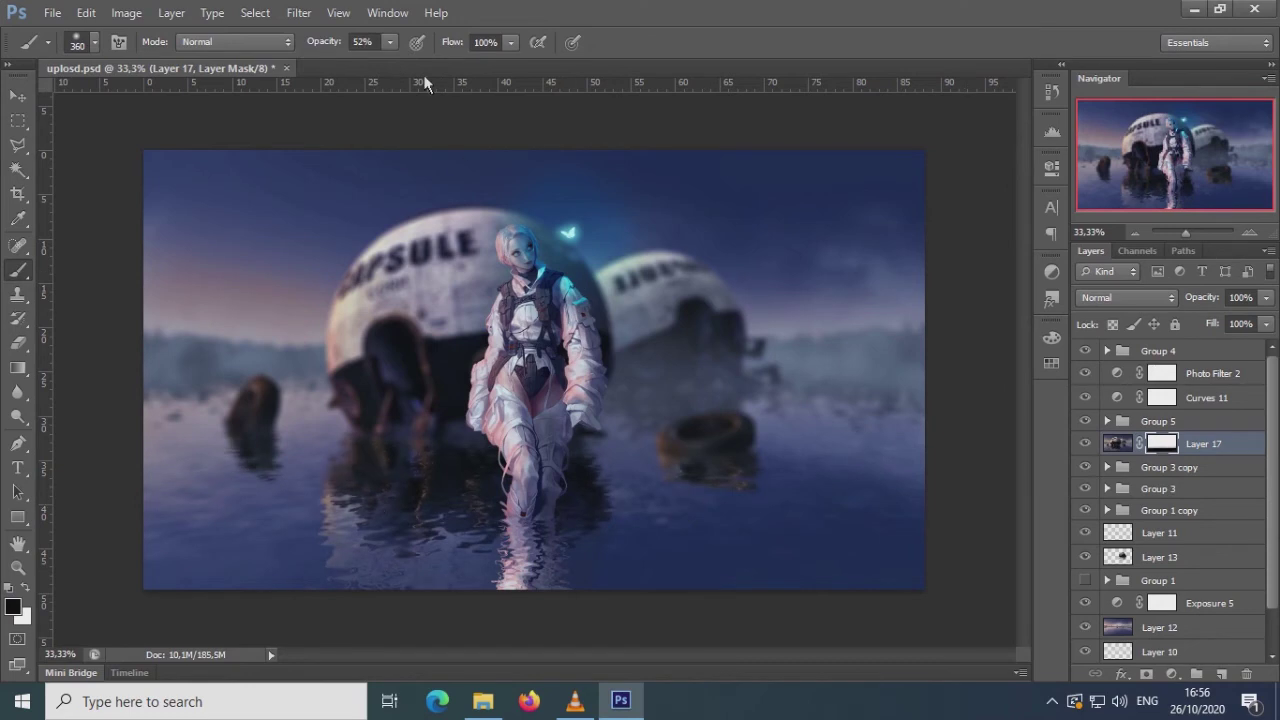
right_click(856, 464)
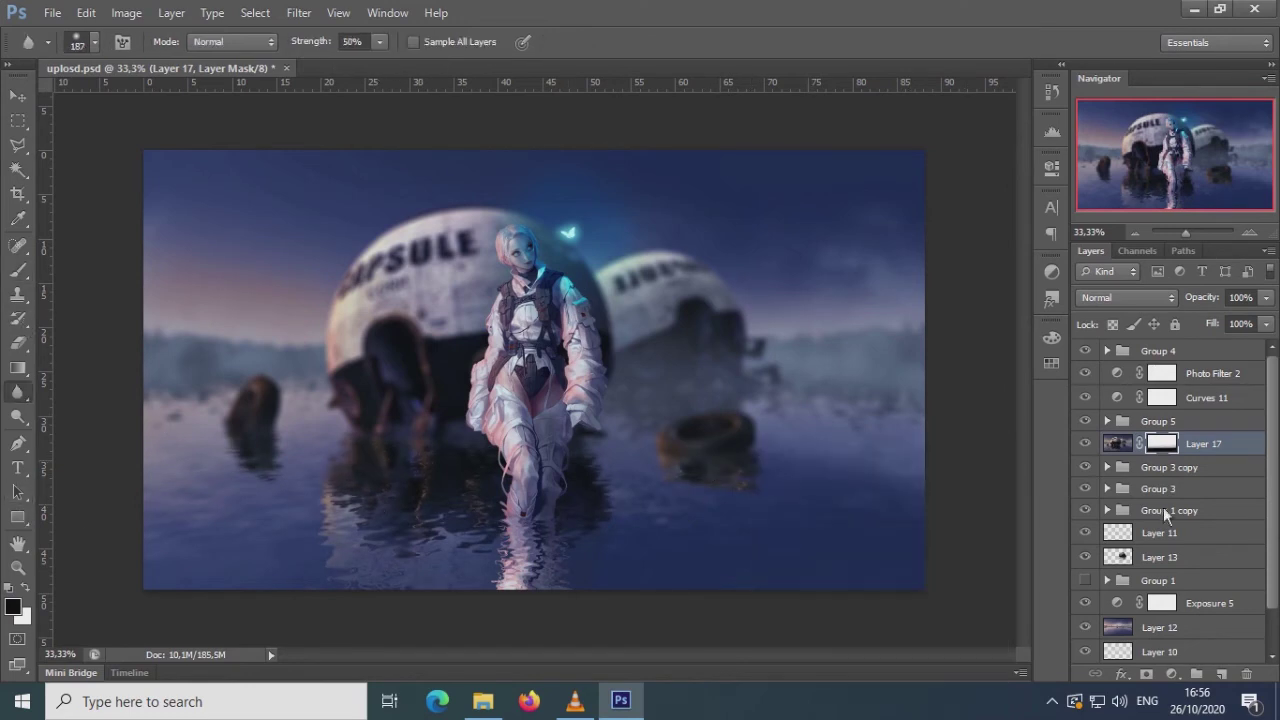
- Reorder Group 3 around Layer 17 and Group 3 copy while checking the blur
click(1085, 441)
click(1097, 420)
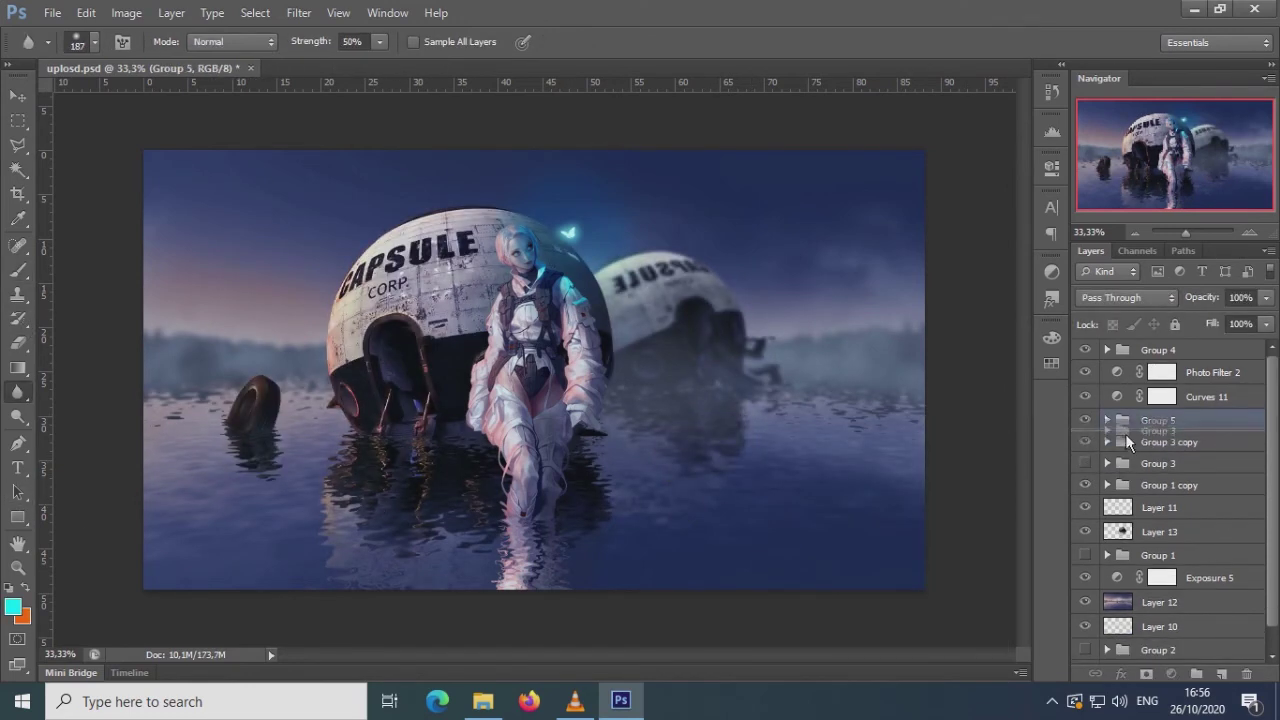
drag(1085, 349, 1085, 420)
click(1118, 464)
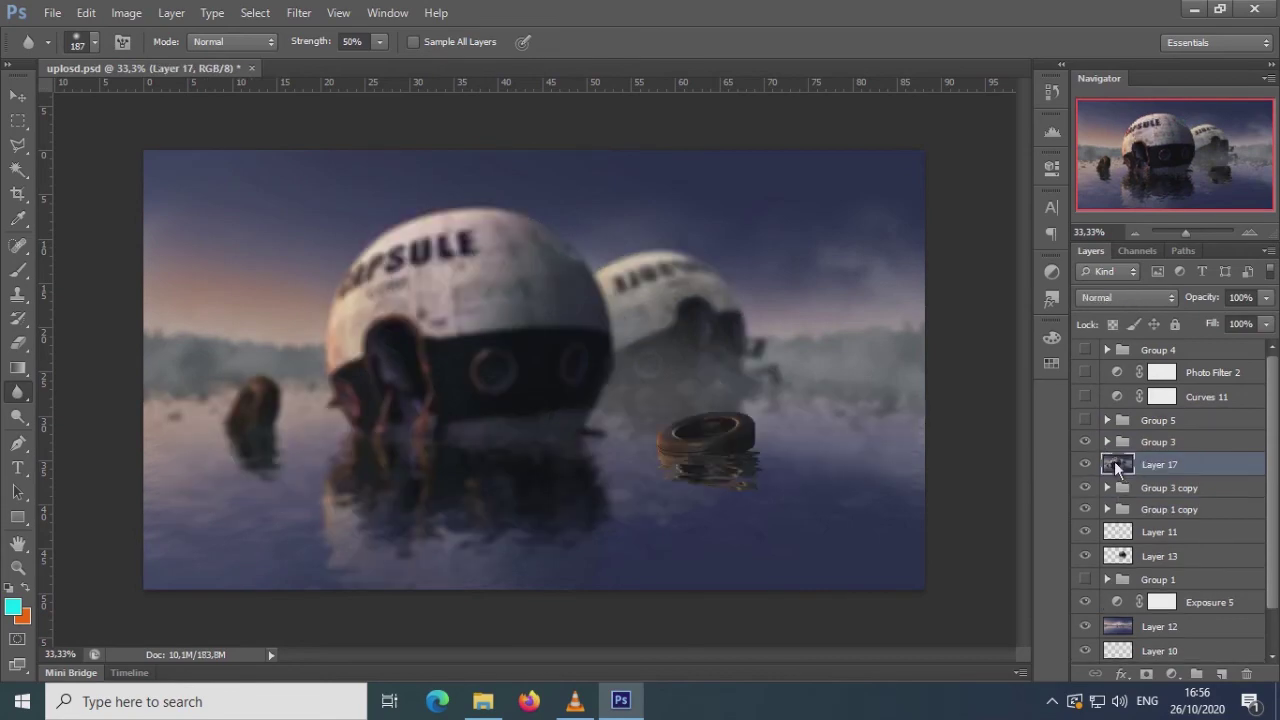
key(ctrl+z)
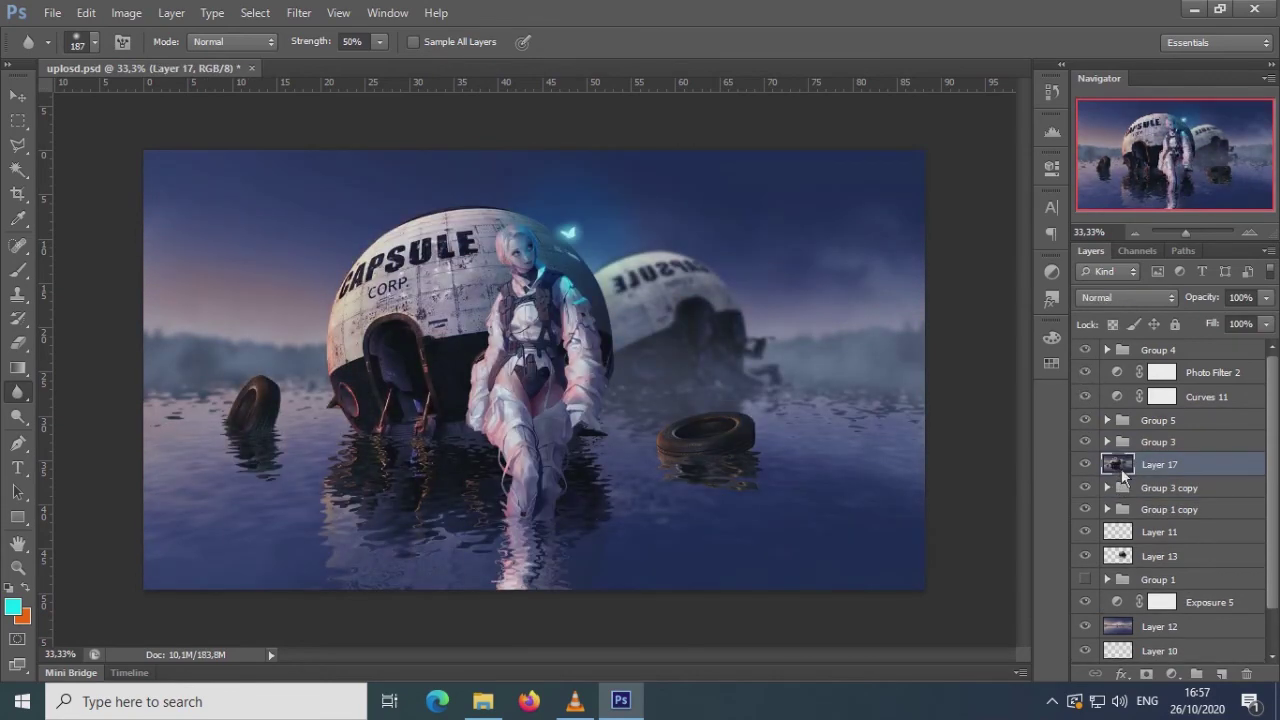
drag(1121, 440, 1121, 498)
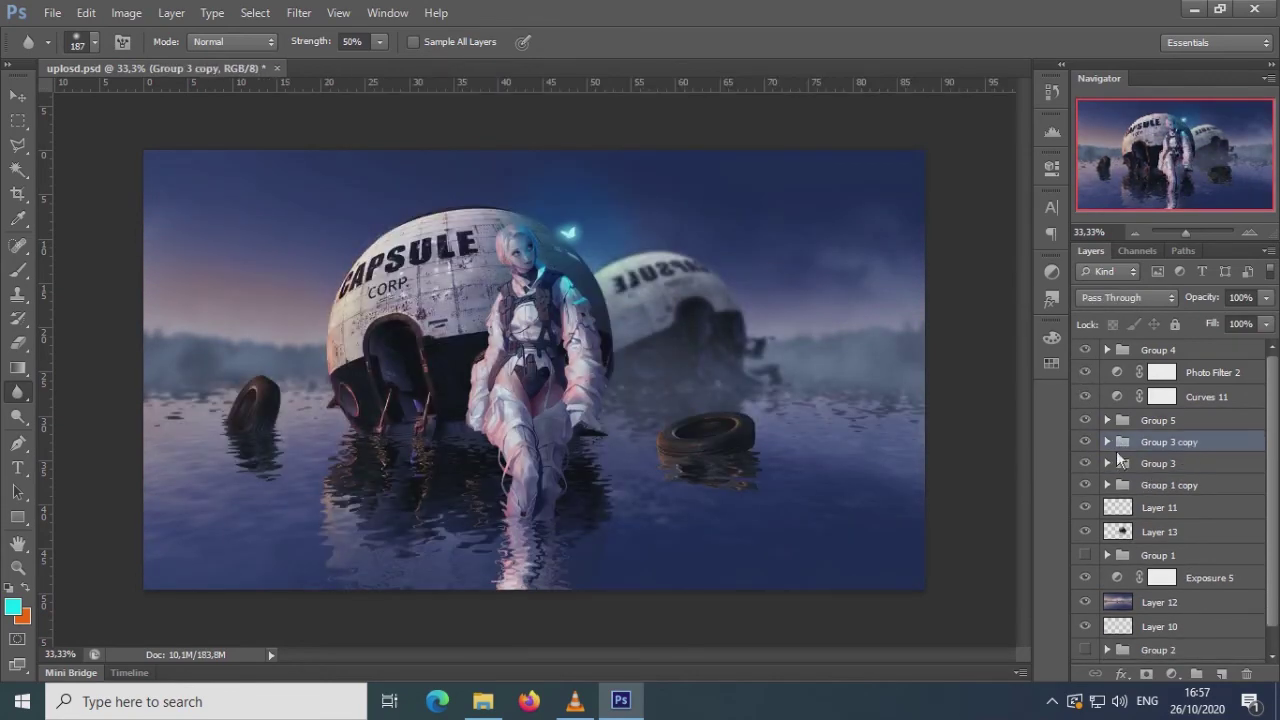
drag(1085, 349, 1089, 420)
key(ctrl+z)
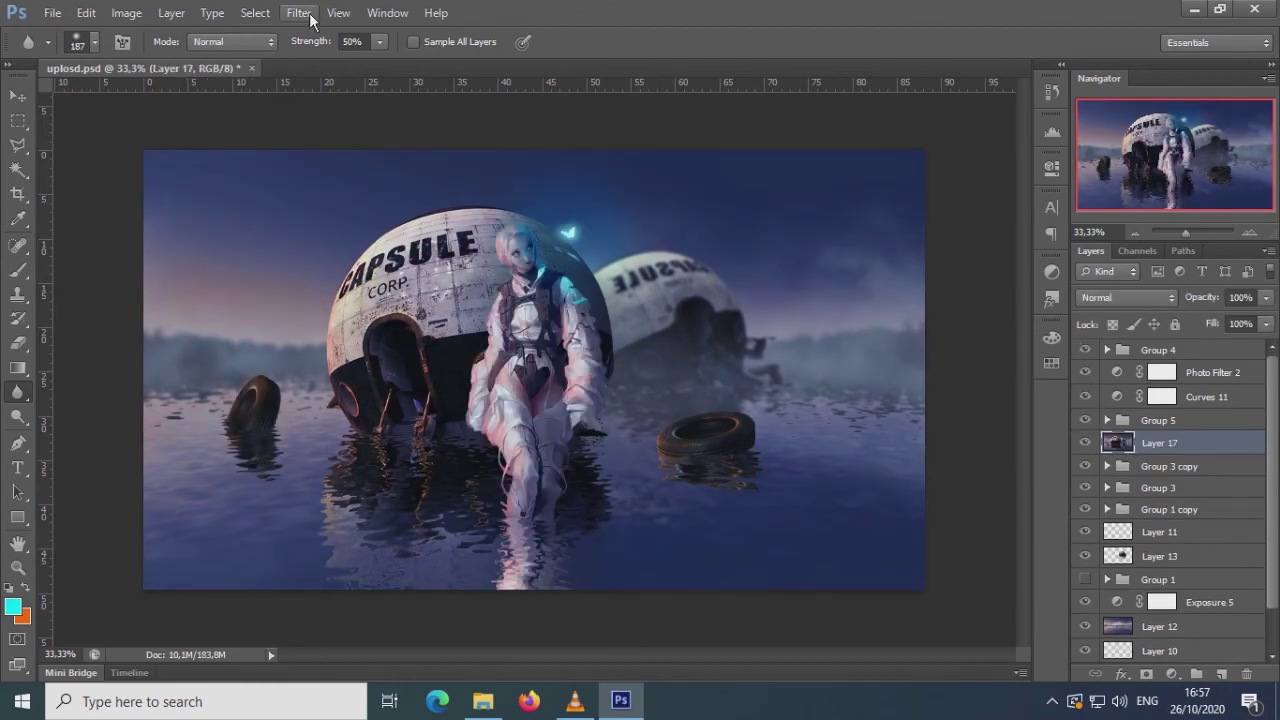
- Apply a 15 px Tilt-Shift blur focused near the woman's legs, then add Curves beneath Group 5
key(ctrl+alt+f)
drag(529, 369, 533, 533)
drag(569, 491, 566, 515)
double_click(1229, 239)
text(15)
key(Tab)
text(100)
drag(797, 445, 616, 471)
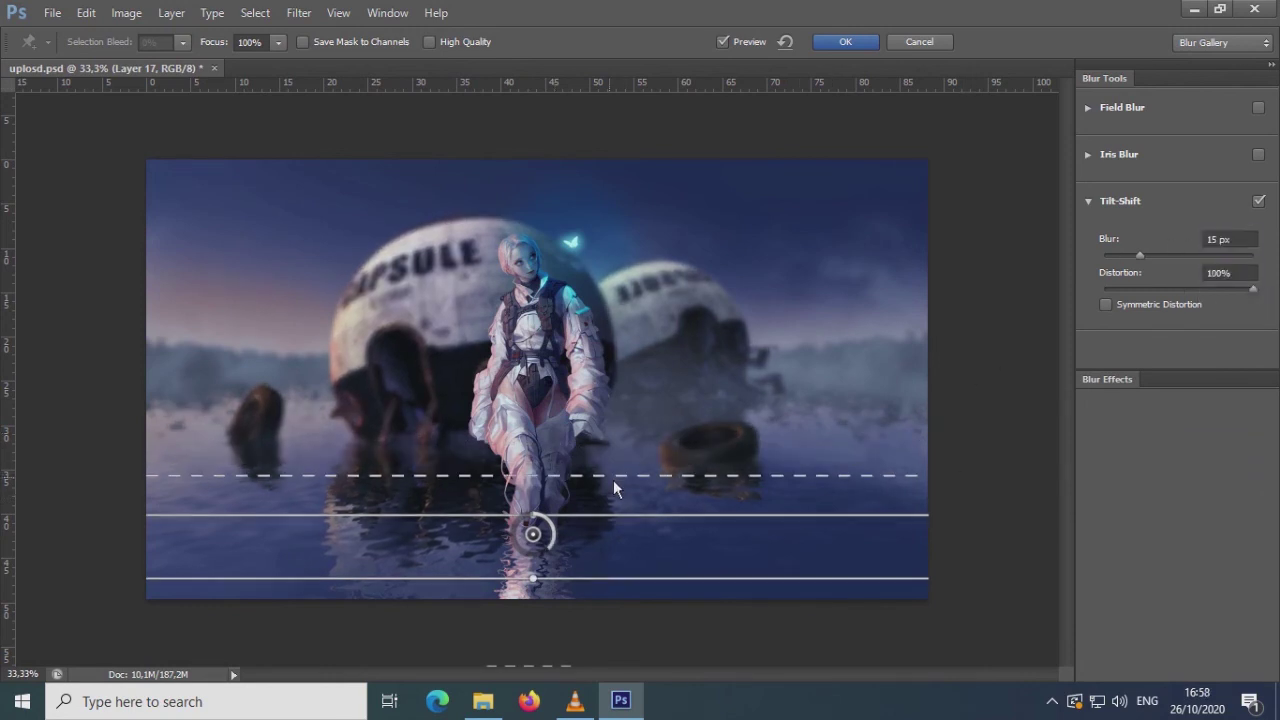
click(845, 41)
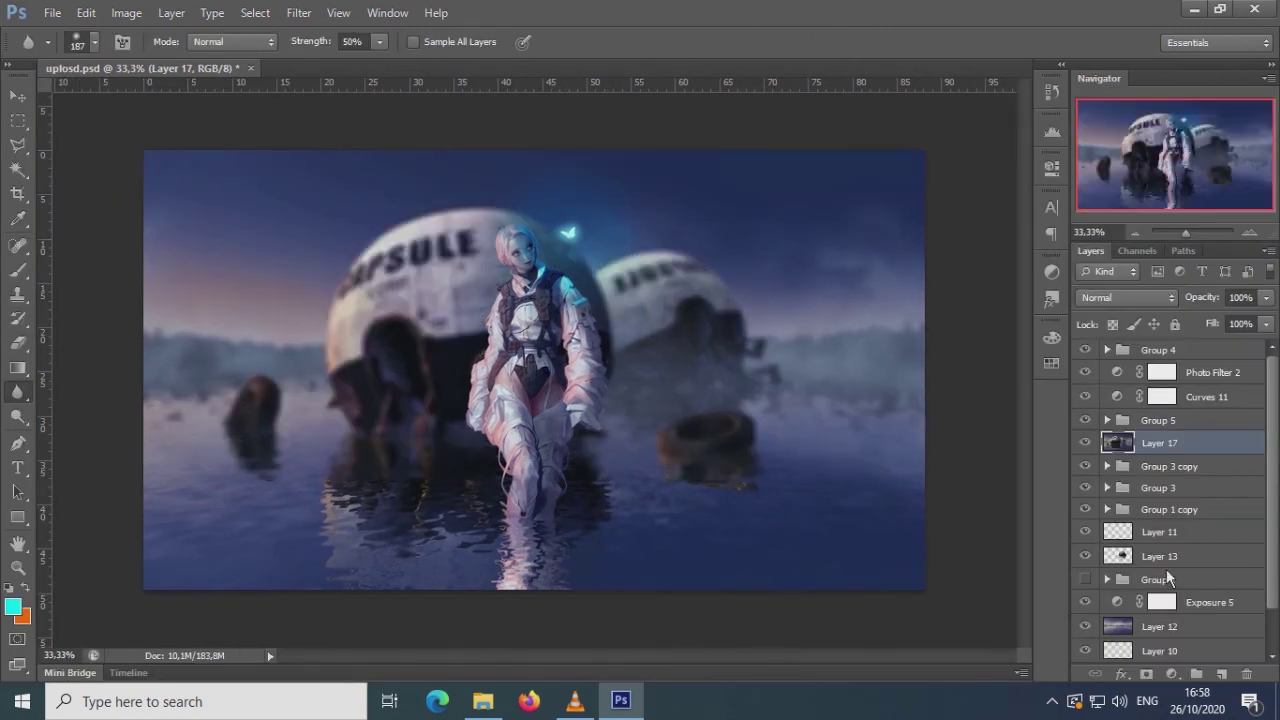
click(912, 352)
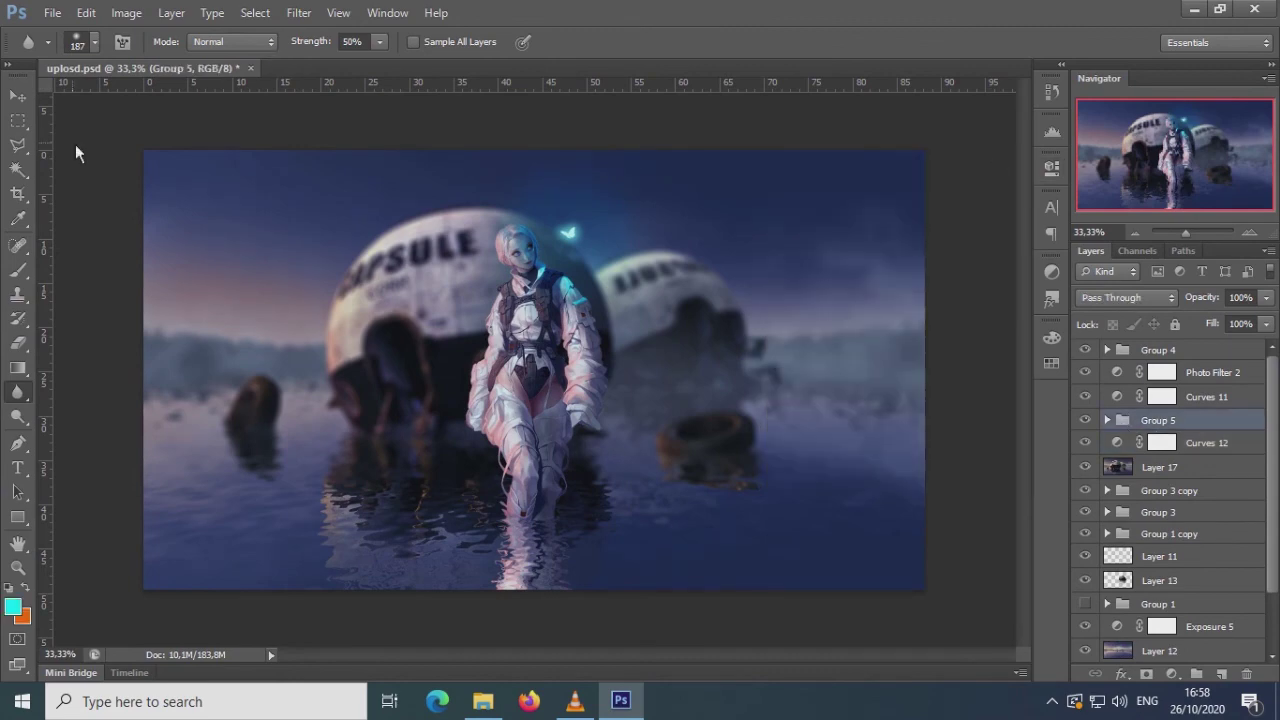
- Add a Curves adjustment through an oval selection around the woman and invert its mask
key(m)
drag(417, 212, 631, 582)
click(1172, 673)
click(1128, 371)
drag(904, 347, 894, 343)
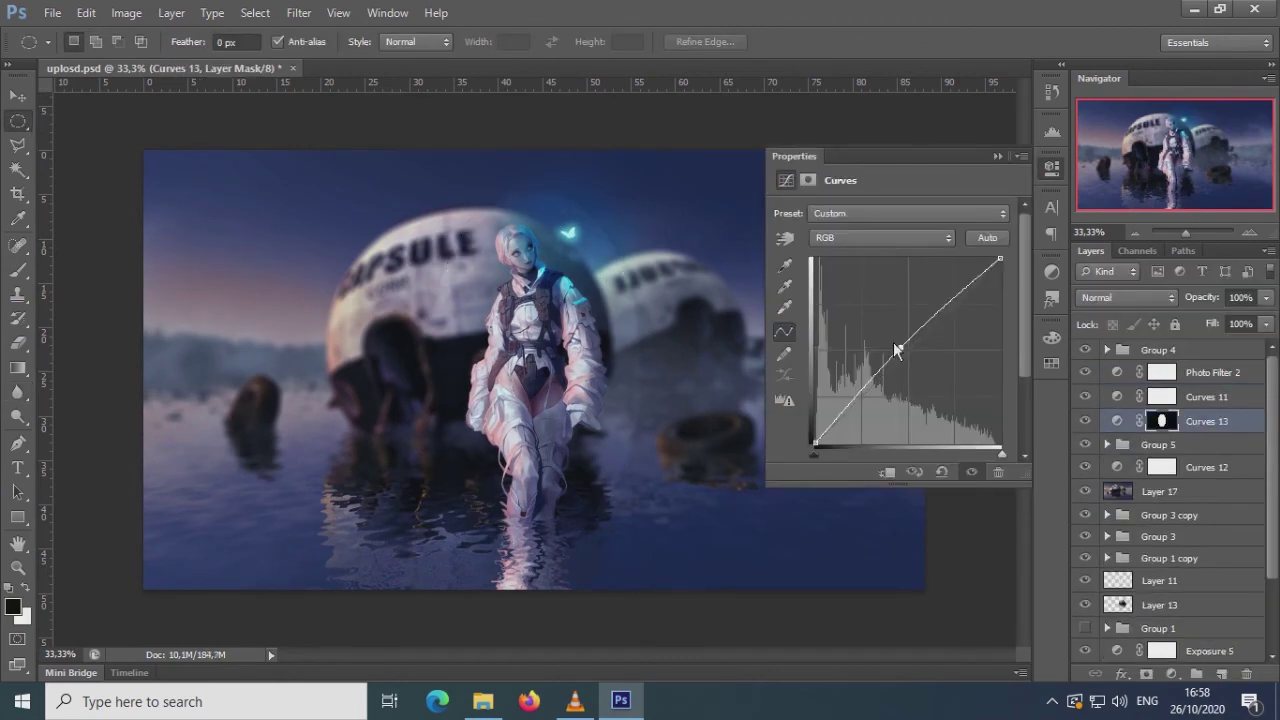
click(1051, 167)
key(ctrl+i)
- Paint black shading along the image edges on a new layer with a large 42% brush
key(b)
key(x)
click(390, 42)
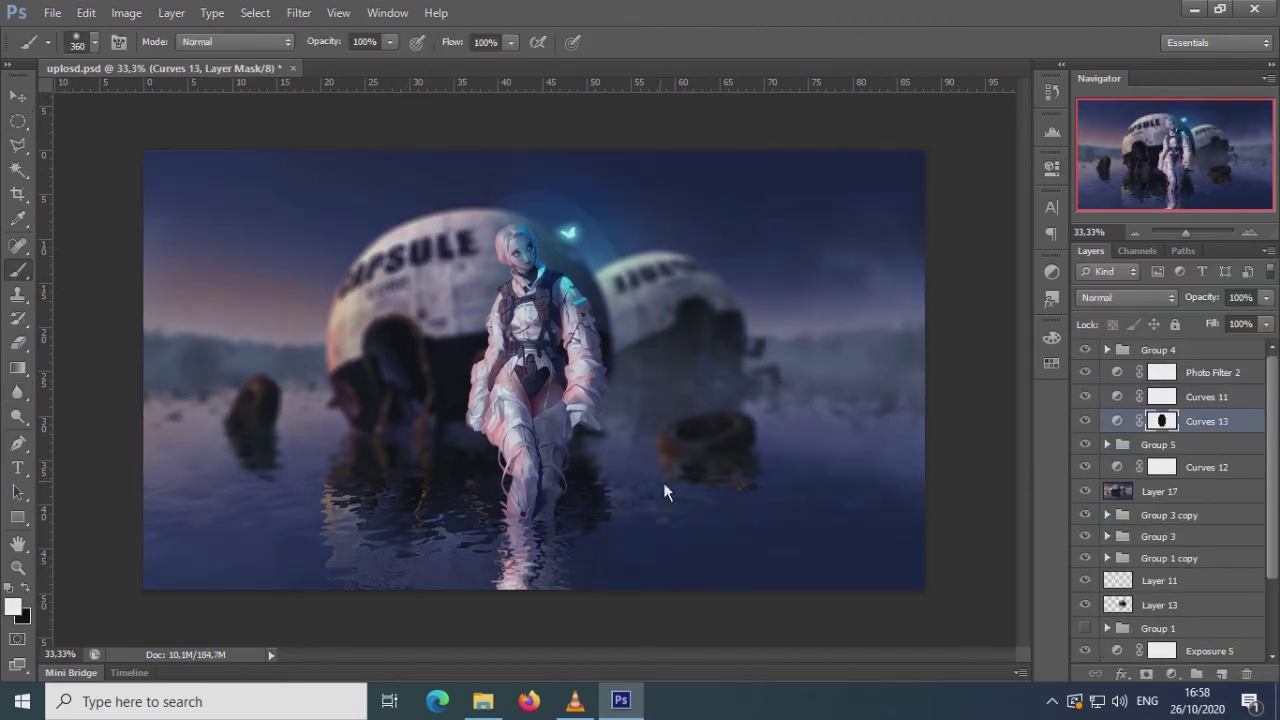
key(ctrl+shift+alt+n)
key(x)
right_click(350, 180)
drag(430, 205, 525, 205)
key(4)
key(2)
click(185, 144)
mouse_move(185, 144)
mouse_down()
mouse_move(200, 206)
mouse_move(220, 80)
mouse_up()
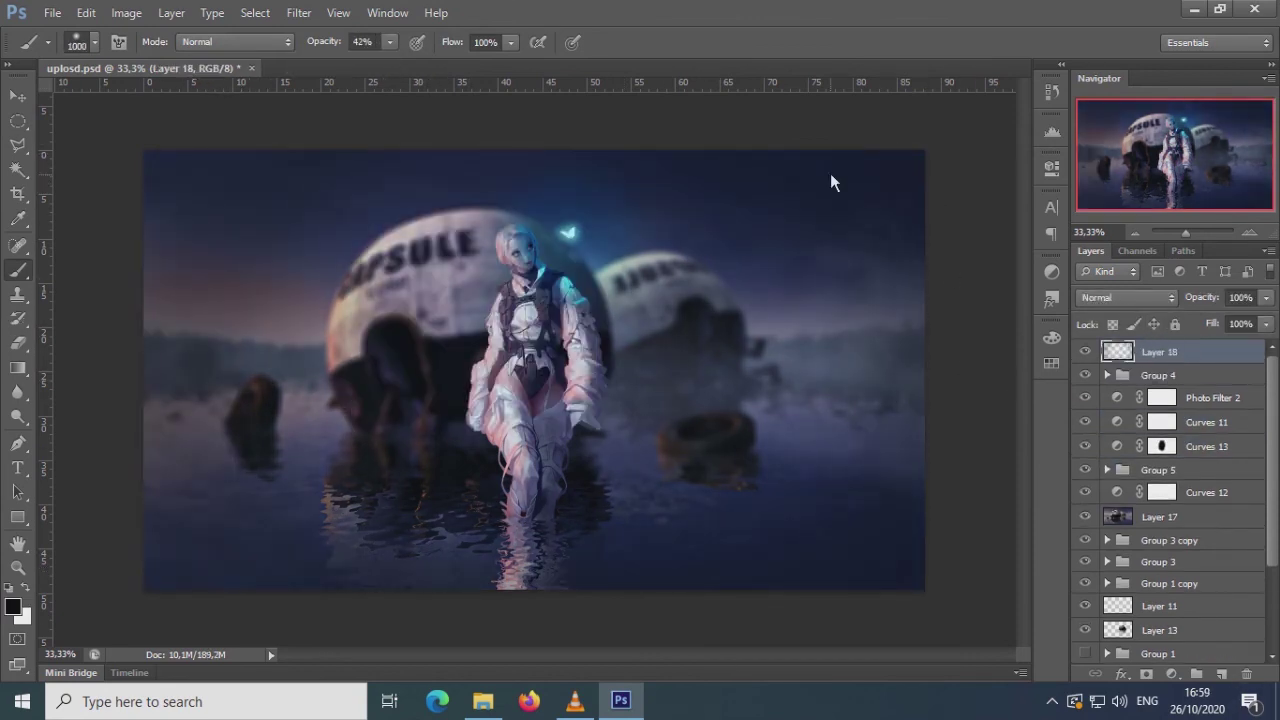
drag(831, 180, 96, 122)
- Set the vignette layer to 49% opacity and soften it with Gaussian Blur
click(1266, 297)
drag(1229, 321, 1221, 316)
key(ctrl+alt+f)
key(Return)
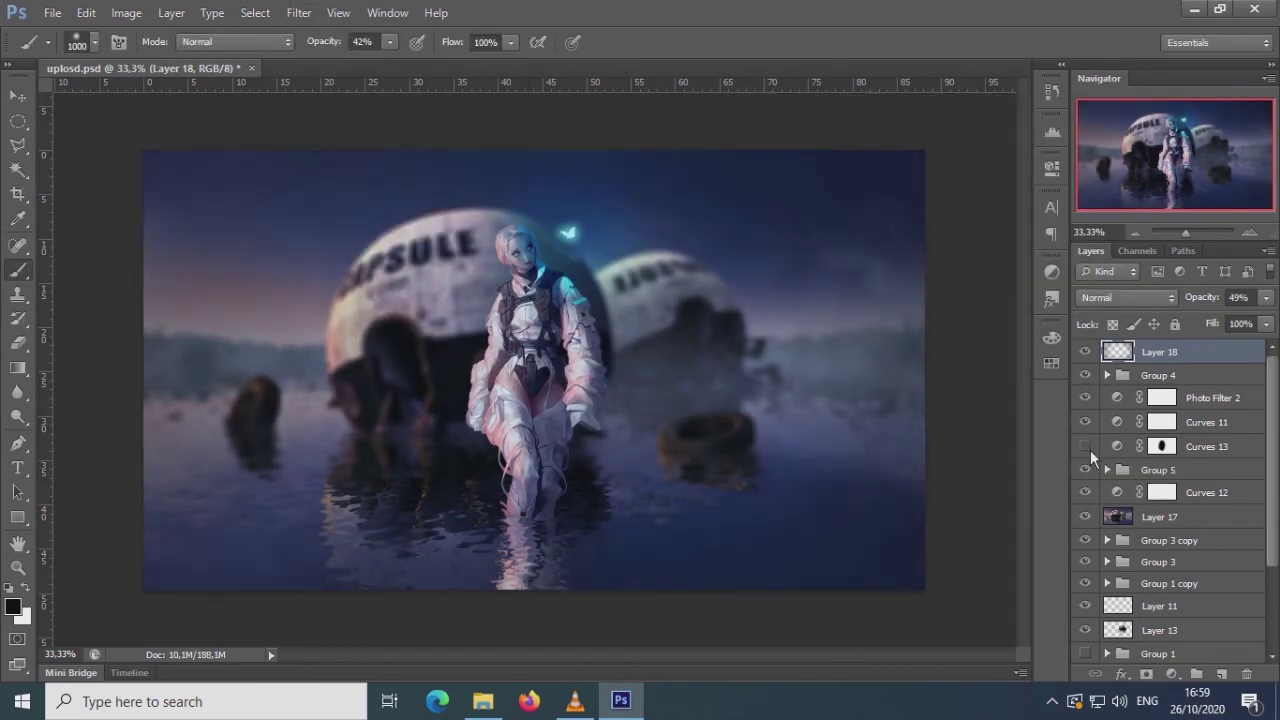
- Move the Exposure layer to the top, raising exposure slightly with gamma 0.95
mouse_move(1155, 346)
mouse_down()
mouse_move(1157, 425)
mouse_move(1160, 350)
mouse_up()
drag(897, 303, 901, 336)
drag(892, 262, 896, 262)
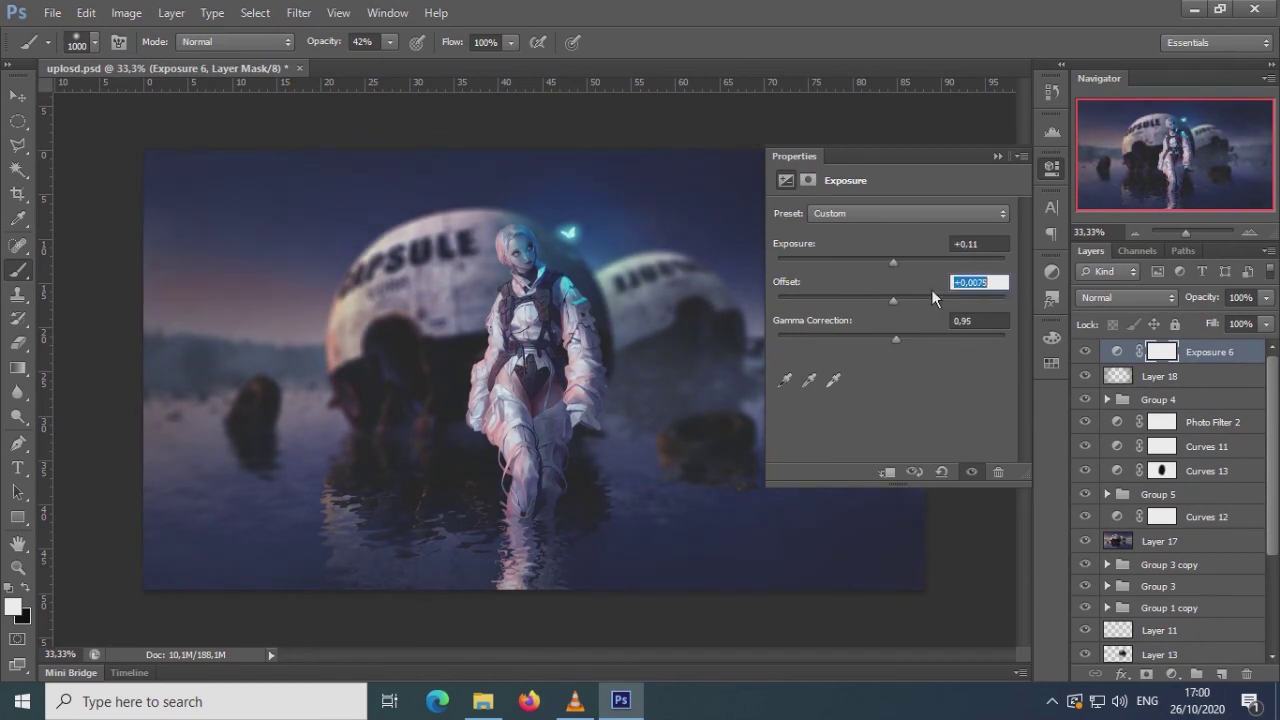
click(998, 156)
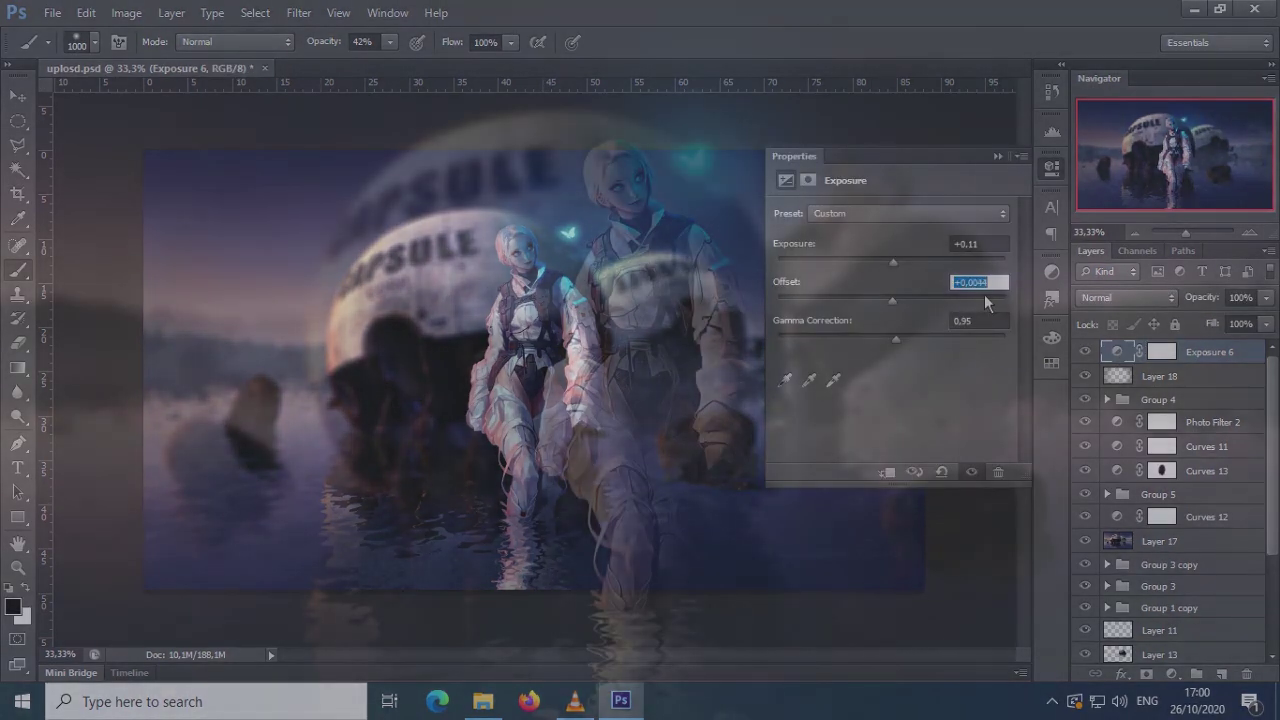